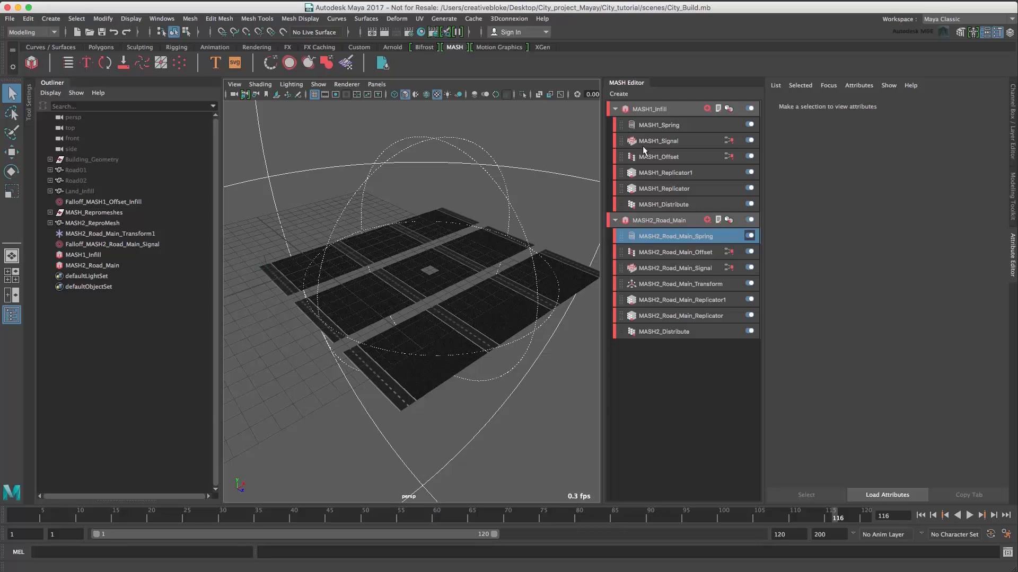
Duplicate the MASH2_Road_Main network in the MASH Editor
{"action": "left_click", "coordinate": [655, 217]}
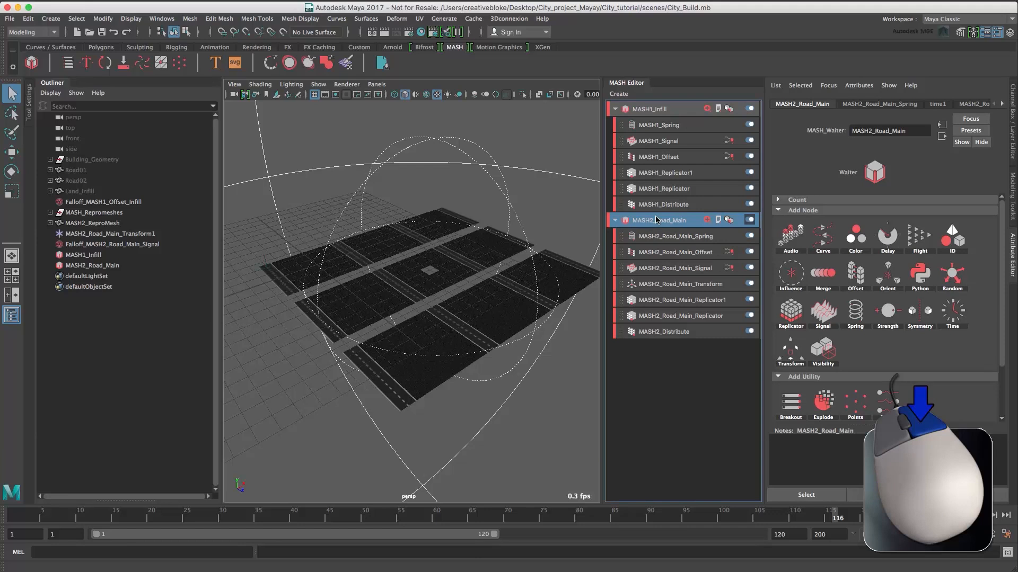
{"action": "right_click", "coordinate": [656, 220]}
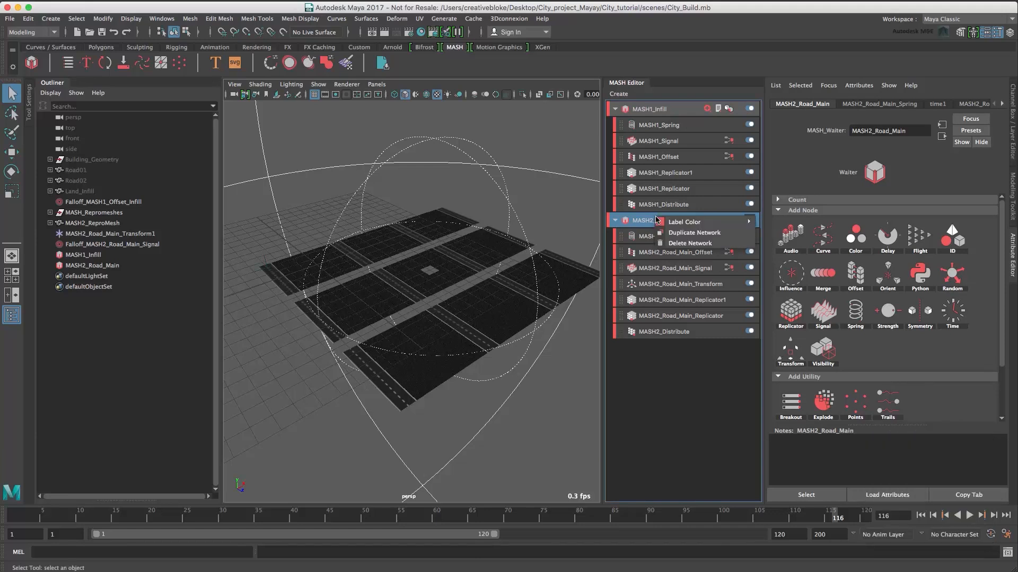
{"action": "left_click", "coordinate": [692, 232]}
{"action": "left_click", "coordinate": [662, 141]}
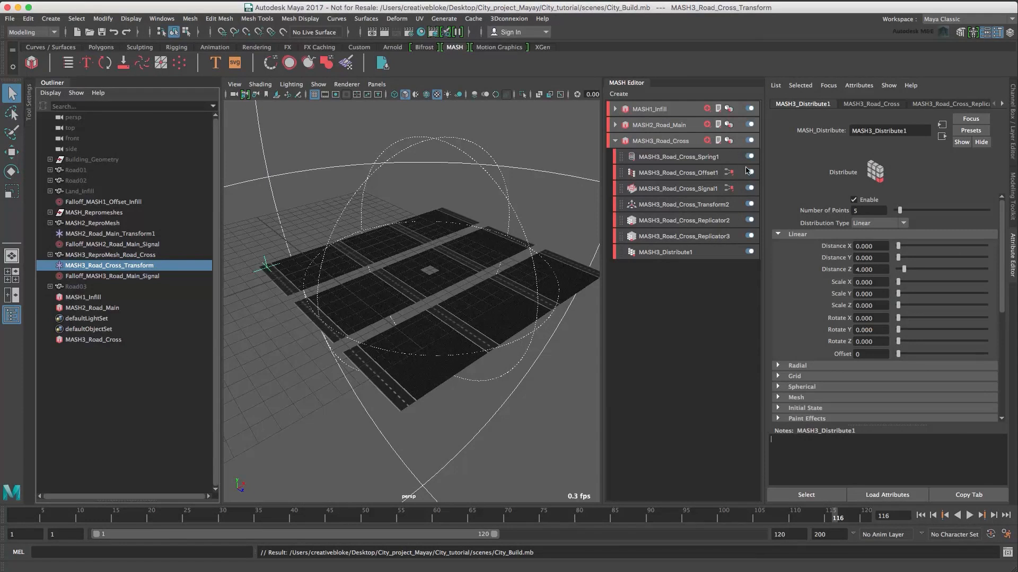
Disable the Signal, Offset and Spring nodes of the MASH3_Road_Cross network
{"action": "left_click", "coordinate": [750, 189]}
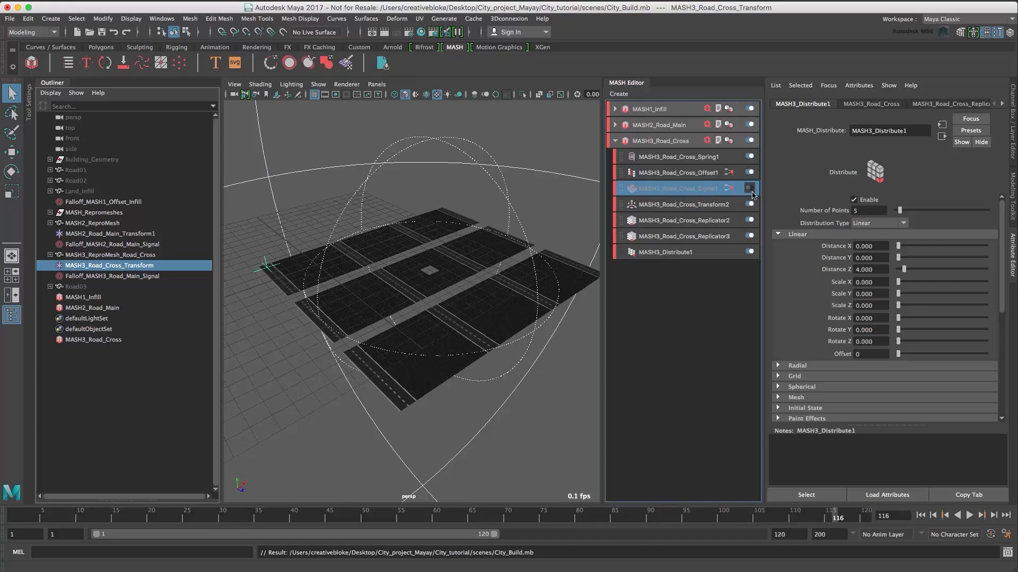
{"action": "left_click", "coordinate": [749, 172]}
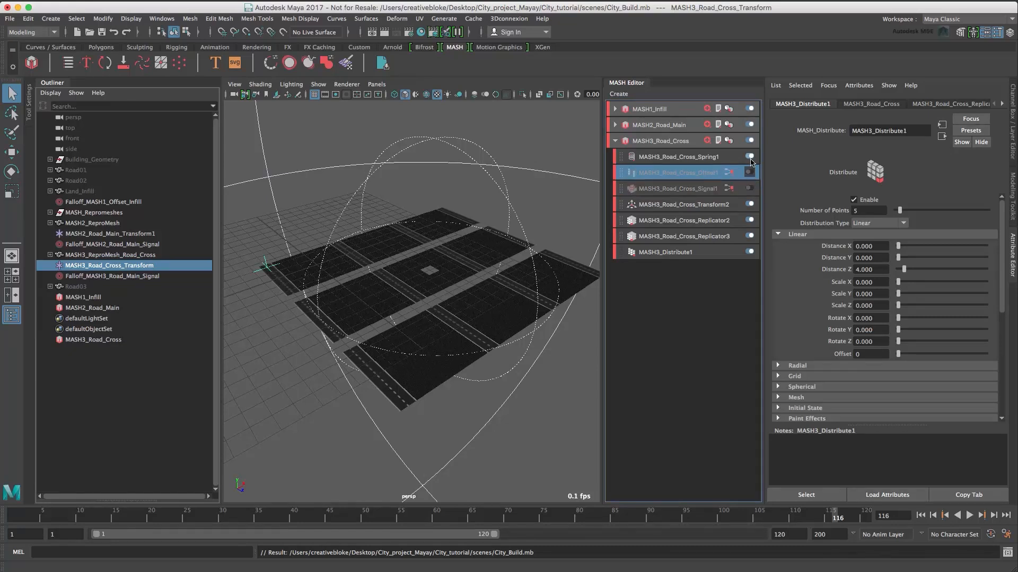
{"action": "left_click", "coordinate": [749, 156]}
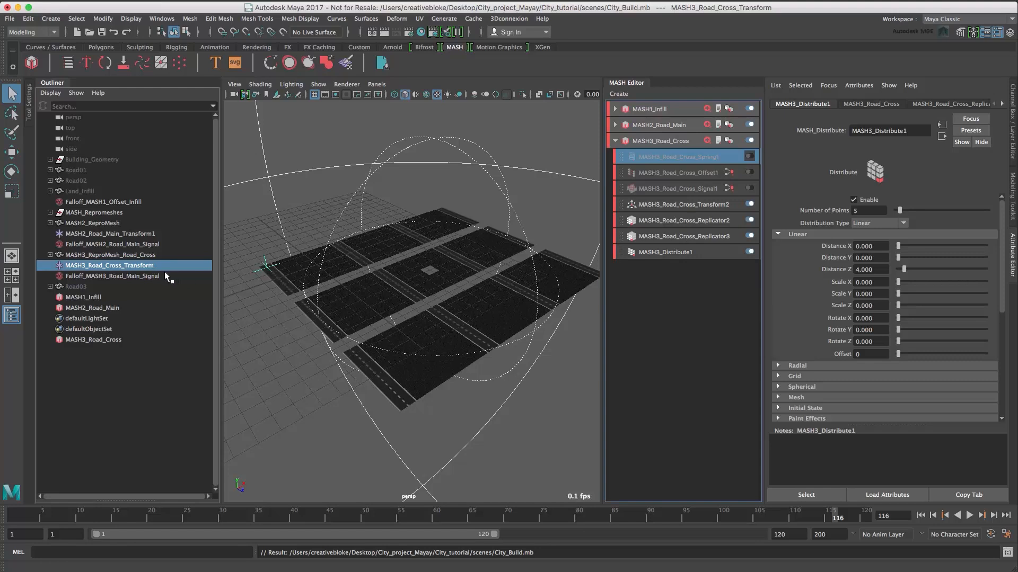
Move the MASH3_Road_Cross_Transform locator along X to 15 with grid snapping
{"action": "left_click", "coordinate": [114, 271]}
{"action": "key", "text": "w"}
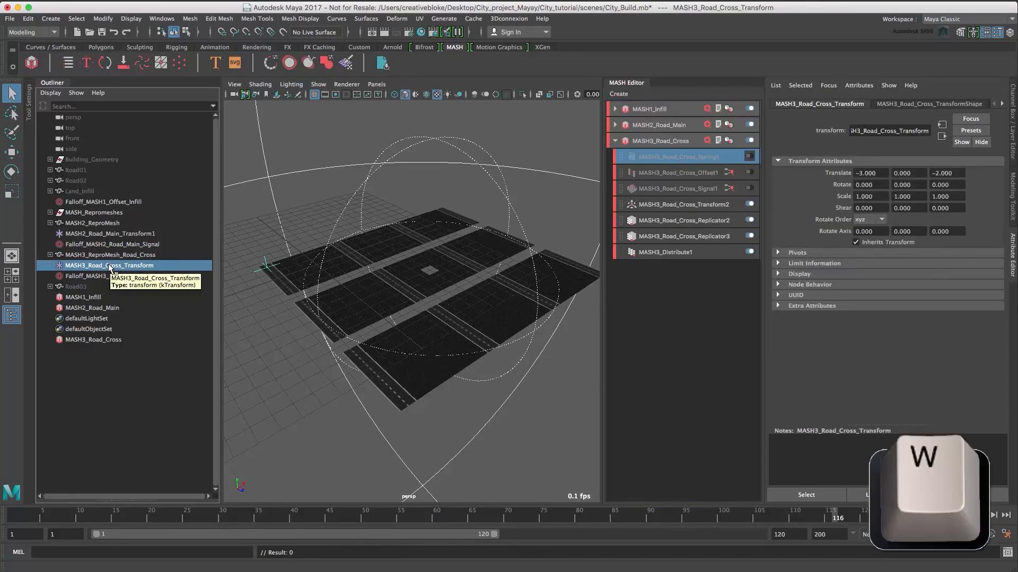
{"action": "left_click_drag", "start_coordinate": [313, 254], "coordinate": [468, 212]}
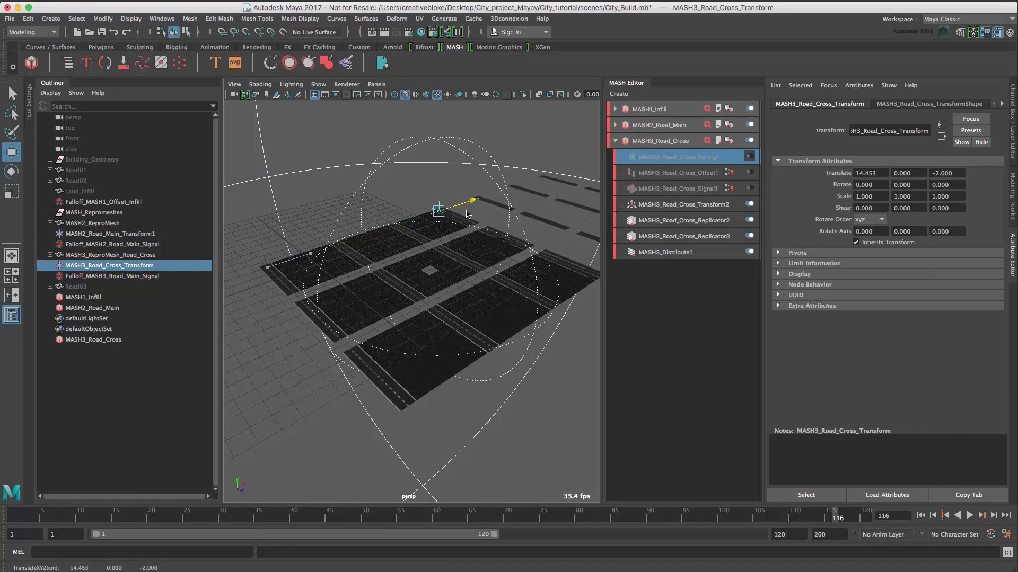
{"action": "key", "text": "x"}
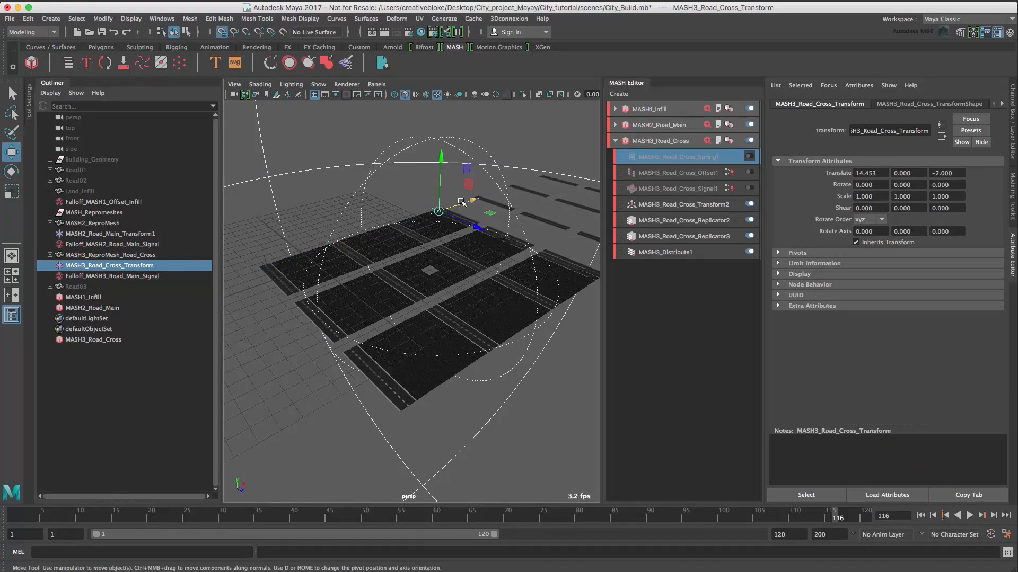
{"action": "key", "text": "ctrl+z"}
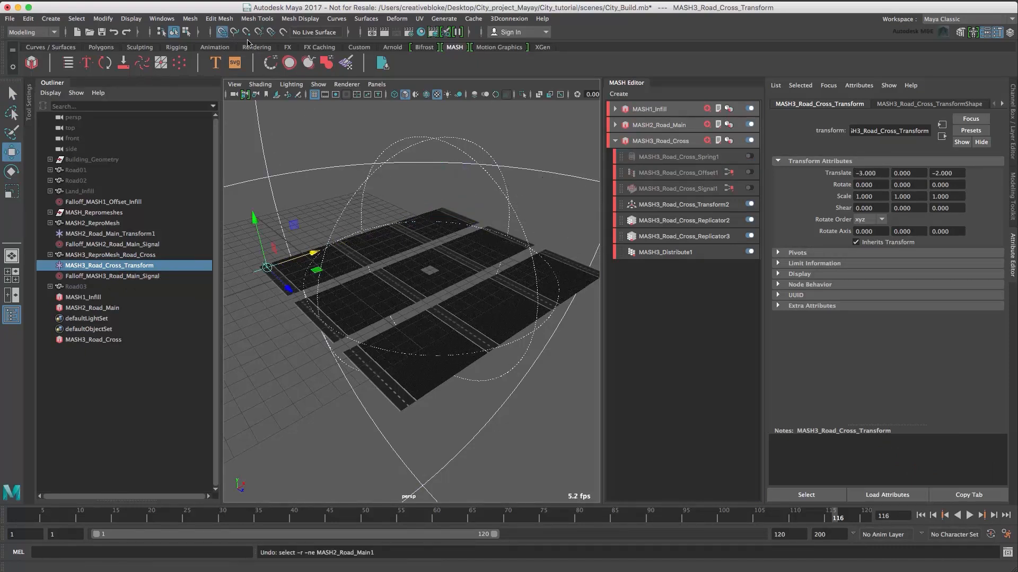
{"action": "left_click_drag", "start_coordinate": [317, 257], "coordinate": [455, 223]}
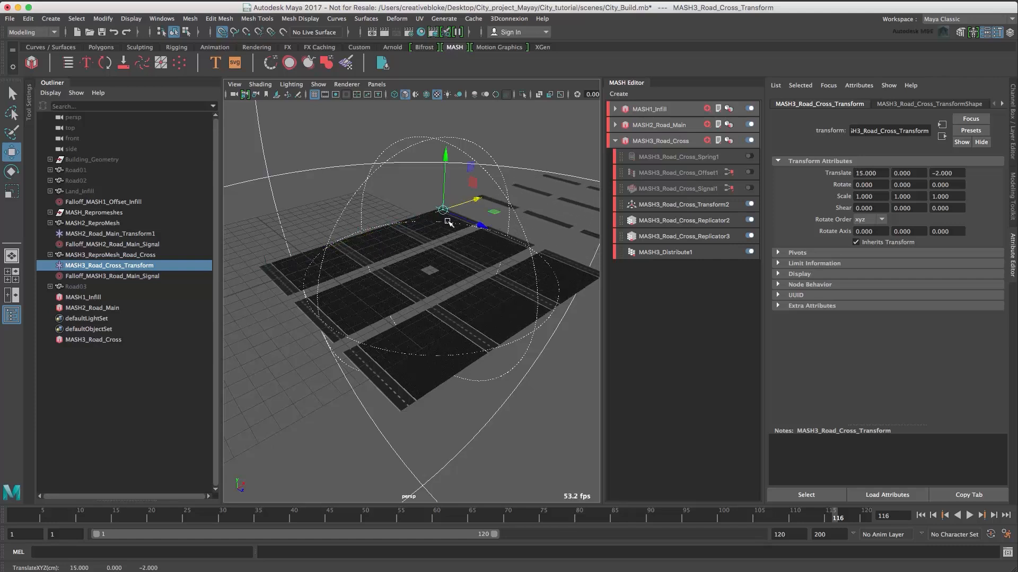
Set the Rotate tool's step snap to Relative with 15-degree increments
{"action": "key", "text": "e"}
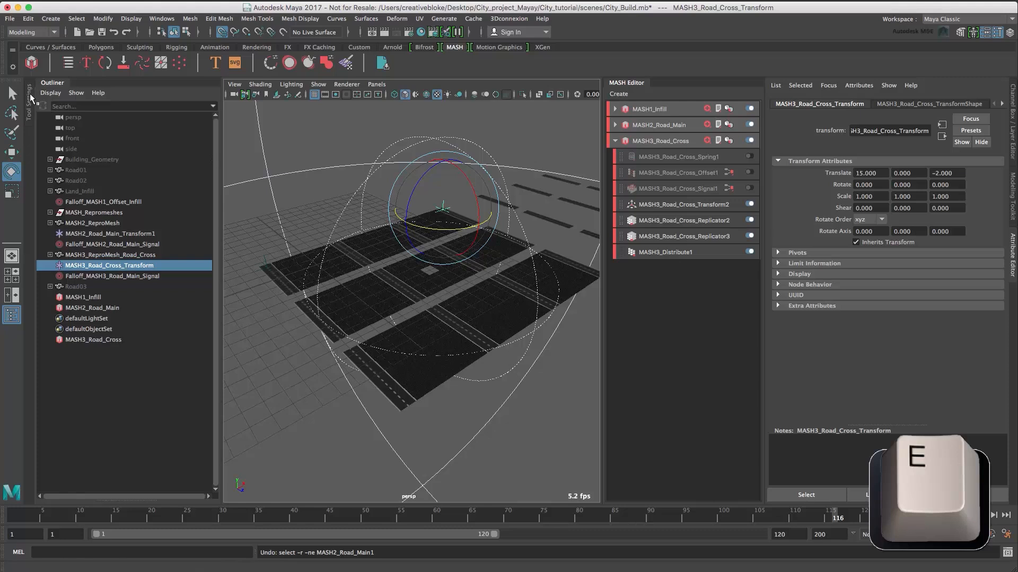
{"action": "left_click", "coordinate": [28, 100]}
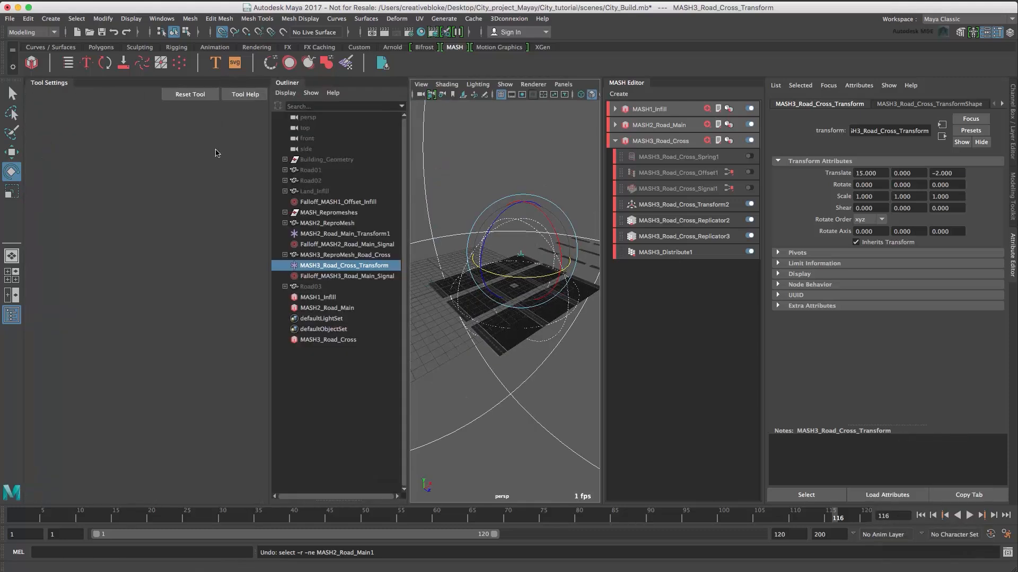
{"action": "double_click", "coordinate": [11, 171]}
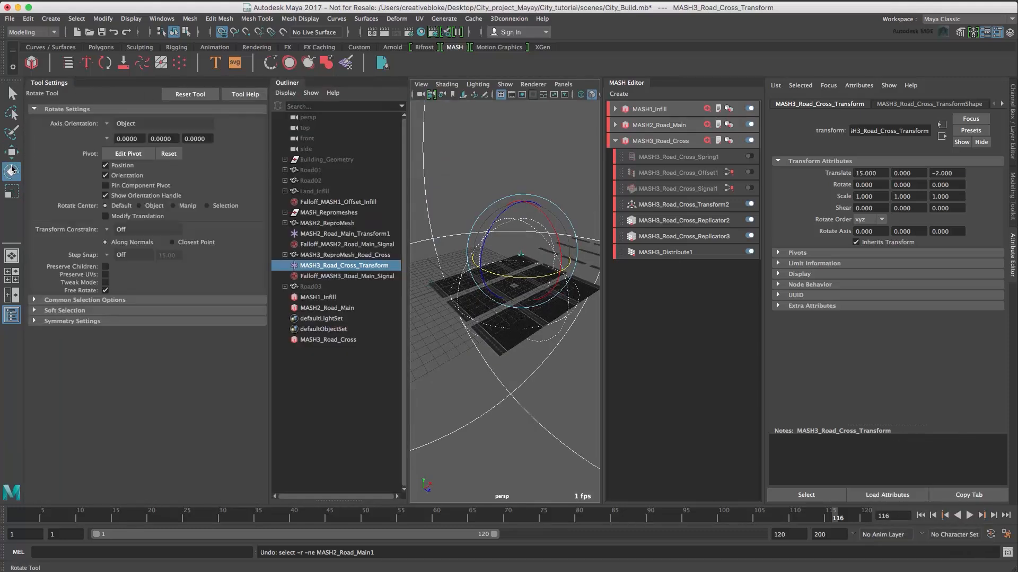
{"action": "left_click", "coordinate": [110, 255]}
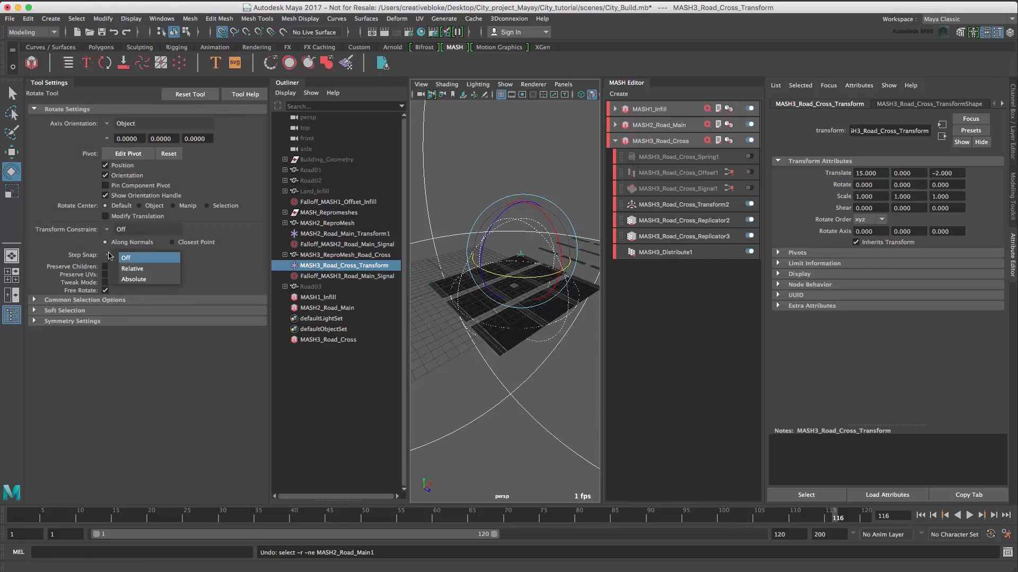
{"action": "left_click", "coordinate": [136, 265]}
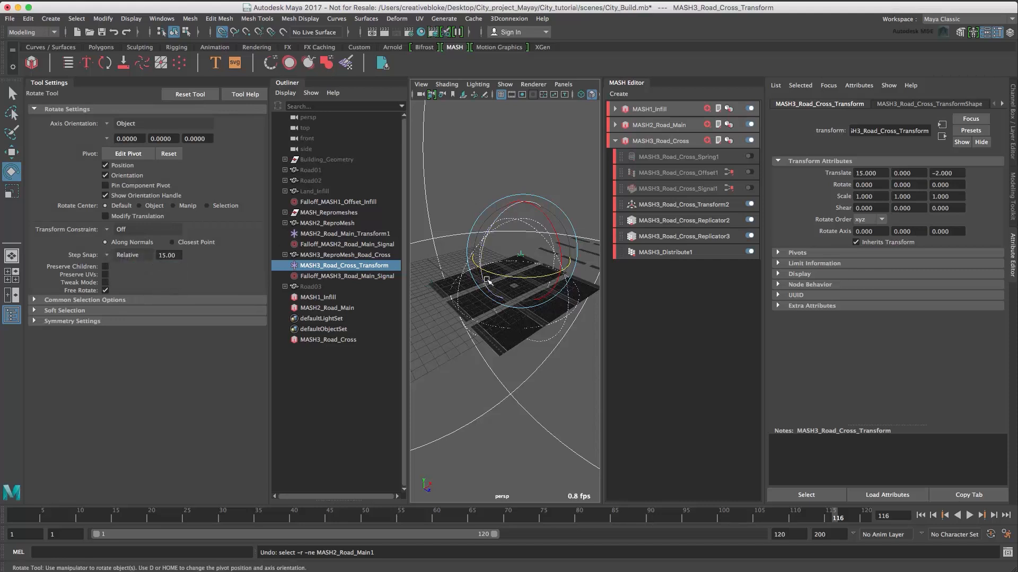
{"action": "left_click", "coordinate": [48, 82]}
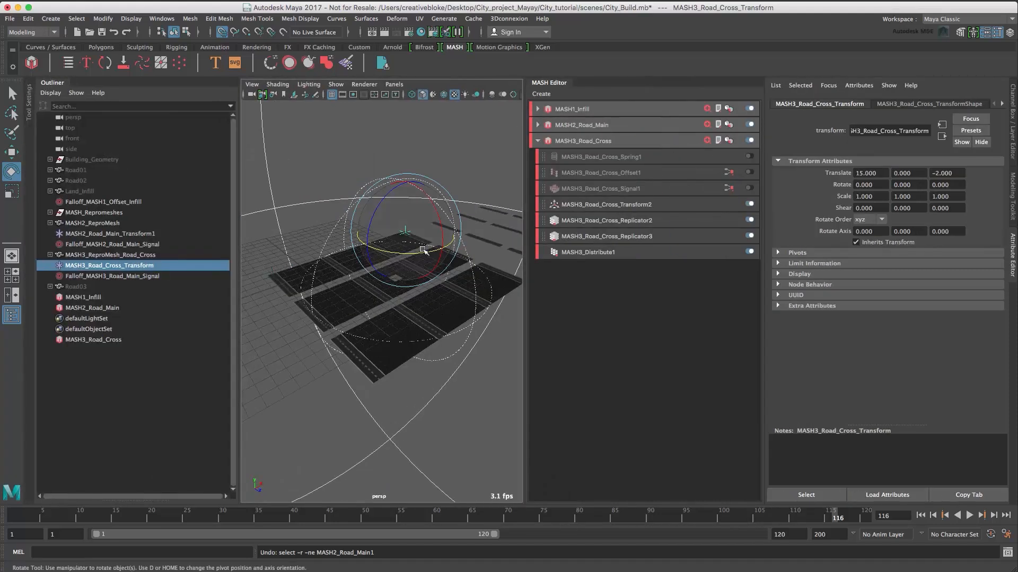
Rotate the MASH3_Road_Cross_Transform locator -90 degrees in Y and move it along Z to 3
{"action": "left_click_drag", "start_coordinate": [415, 255], "coordinate": [346, 255]}
{"action": "key", "text": "w"}
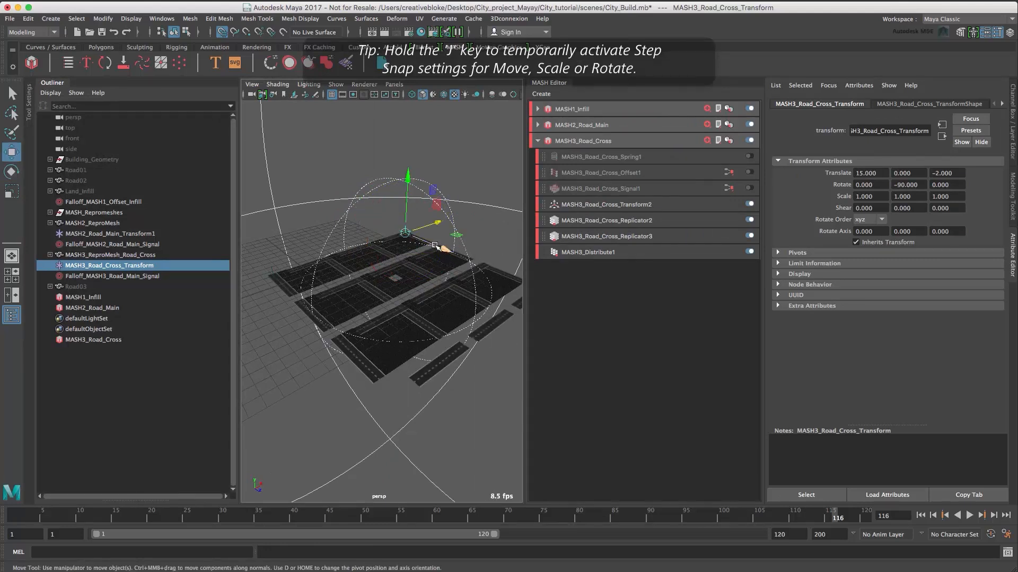
{"action": "left_click_drag", "start_coordinate": [431, 243], "coordinate": [433, 245]}
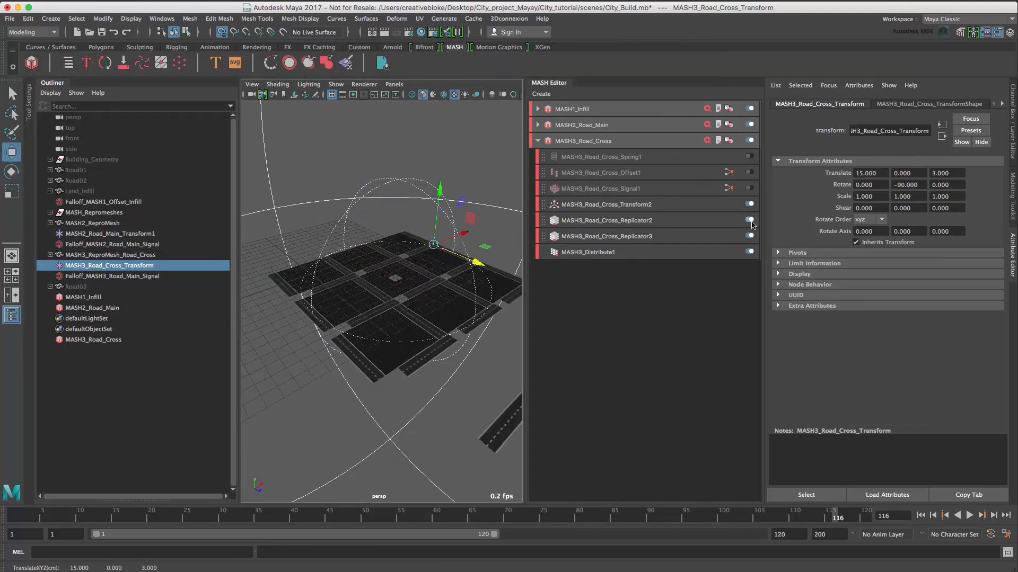
Disable MASH3_Road_Cross_Replicator3 and set MASH3_Distribute1 to 19 points with a Z distance of 18
{"action": "left_click", "coordinate": [749, 235]}
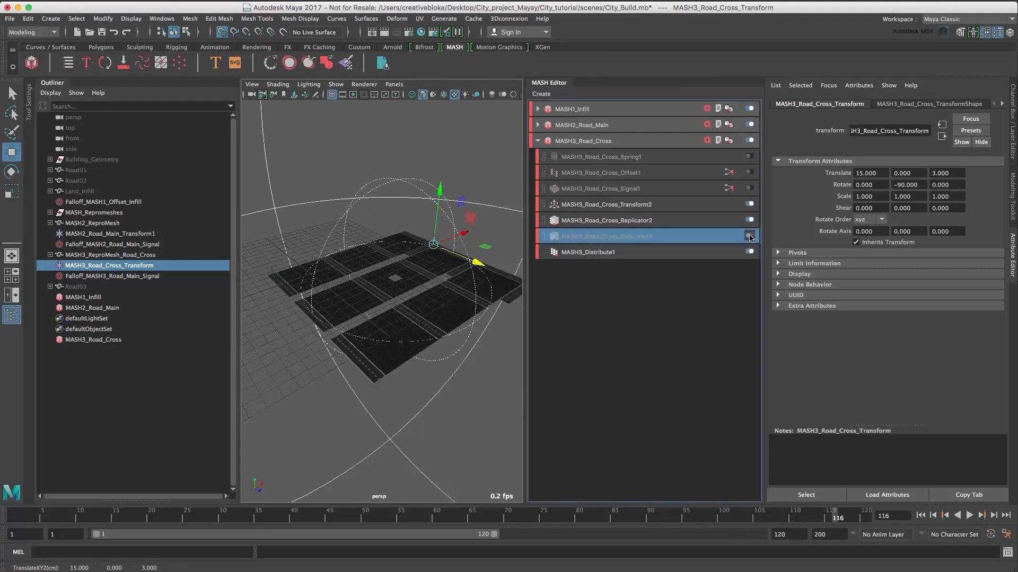
{"action": "left_click", "coordinate": [732, 221]}
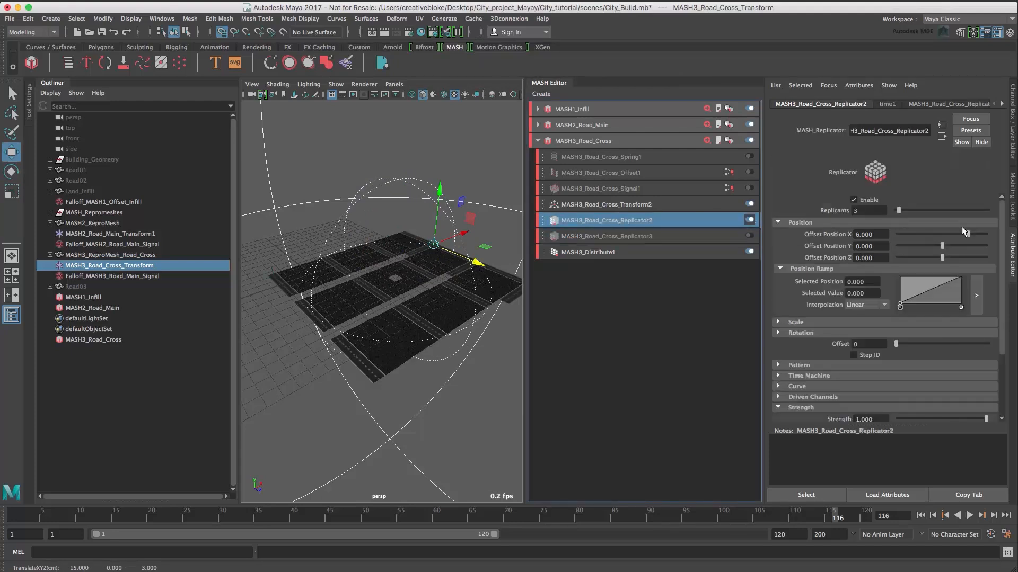
{"action": "left_click", "coordinate": [669, 251]}
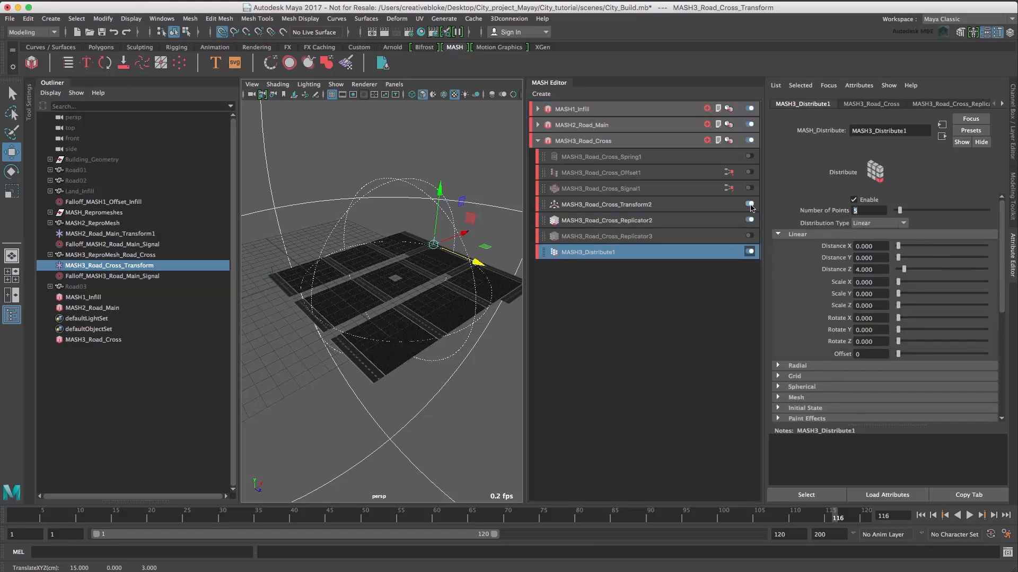
{"action": "type", "text": "1"}
{"action": "key", "text": "Tab"}
{"action": "key", "text": "Tab"}
{"action": "key", "text": "Tab"}
{"action": "type", "text": "18"}
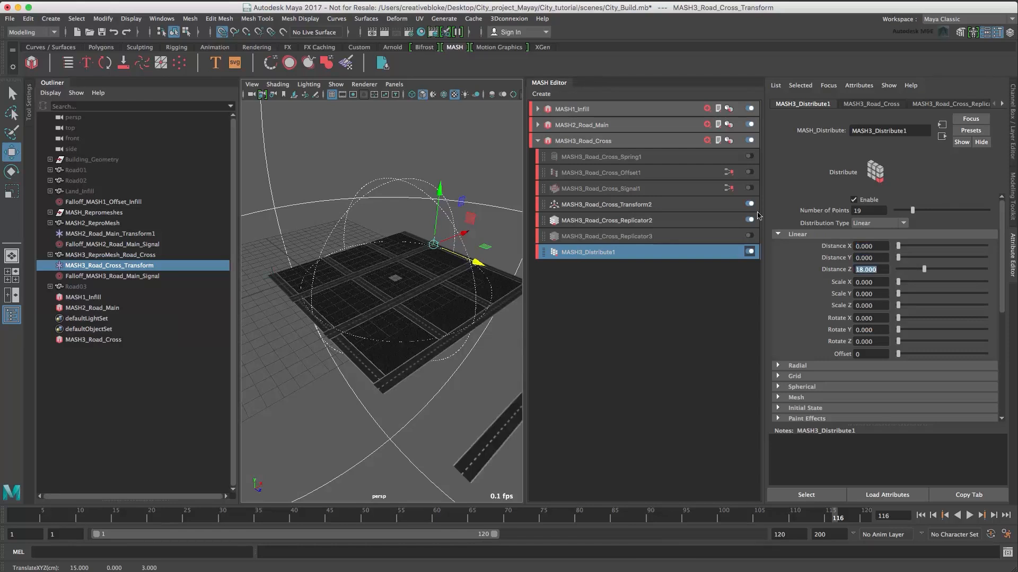
Move the cross-road locator back along Z to the far edge of the road grid and set MASH3_Road_Cross_Replicator2 to 3 replicants
{"action": "left_click", "coordinate": [669, 221]}
{"action": "left_click_drag", "start_coordinate": [899, 211], "coordinate": [898, 211]}
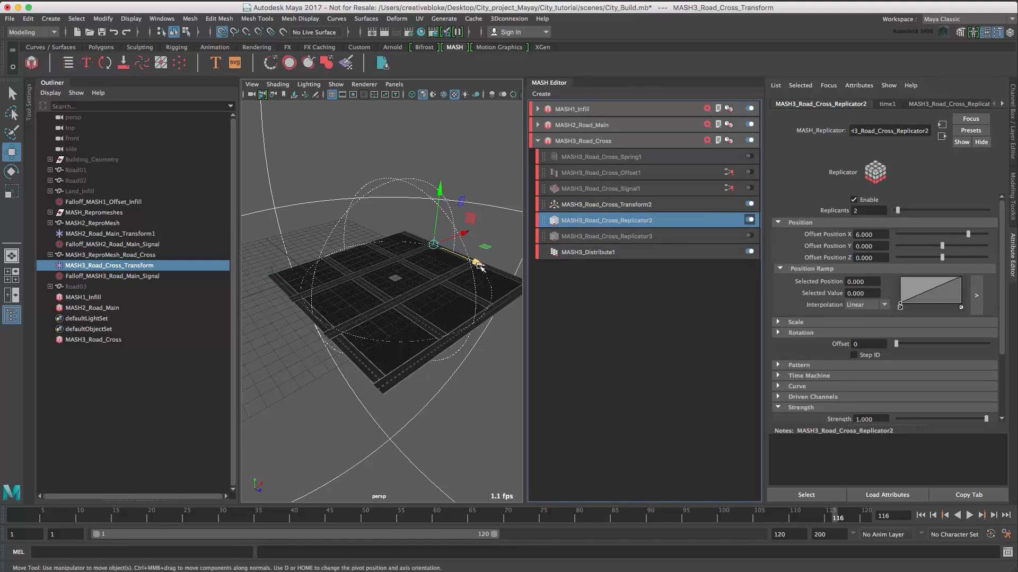
{"action": "left_click_drag", "start_coordinate": [478, 263], "coordinate": [400, 229]}
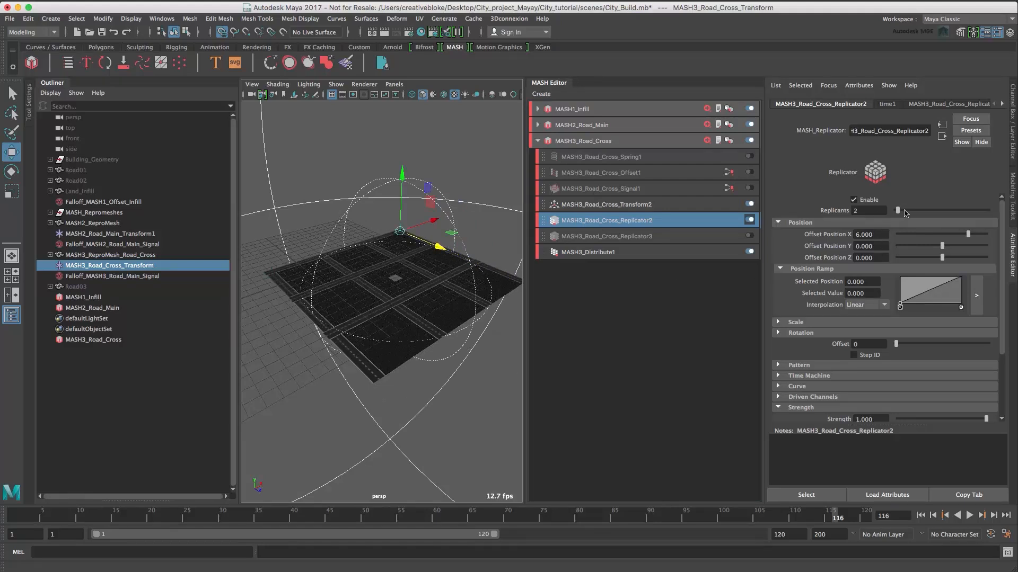
{"action": "left_click_drag", "start_coordinate": [897, 210], "coordinate": [899, 212]}
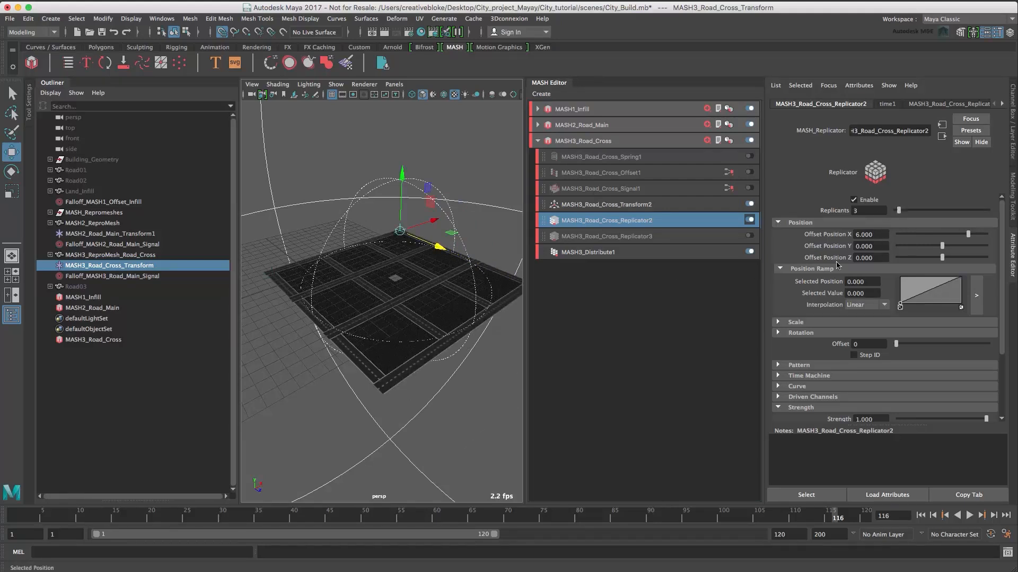
Remove Road03 from the object list of the MASH3_Road_Cross network's Repro node
{"action": "left_click_drag", "start_coordinate": [414, 269], "coordinate": [386, 383], "text": "alt"}
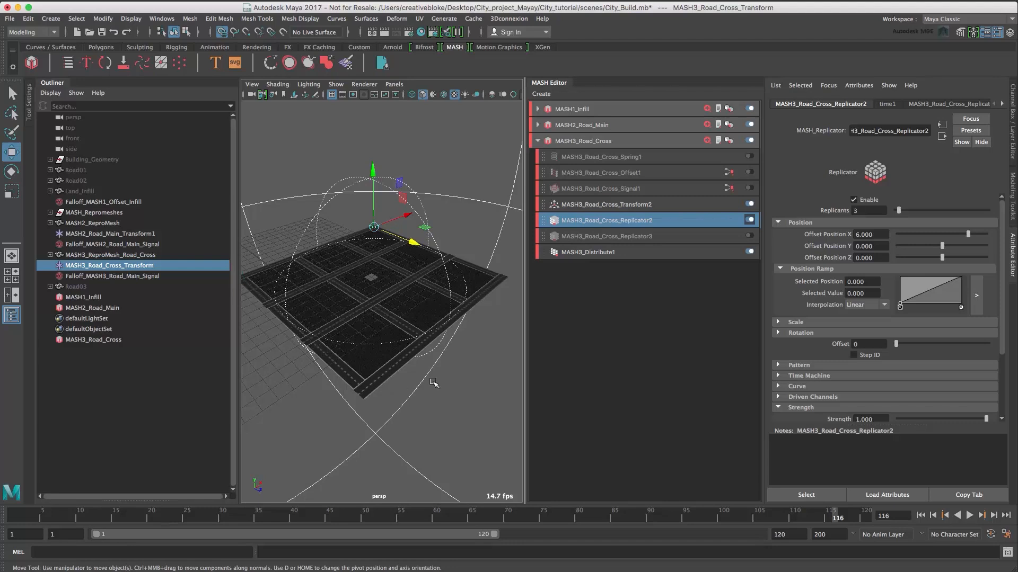
{"action": "left_click", "coordinate": [588, 142]}
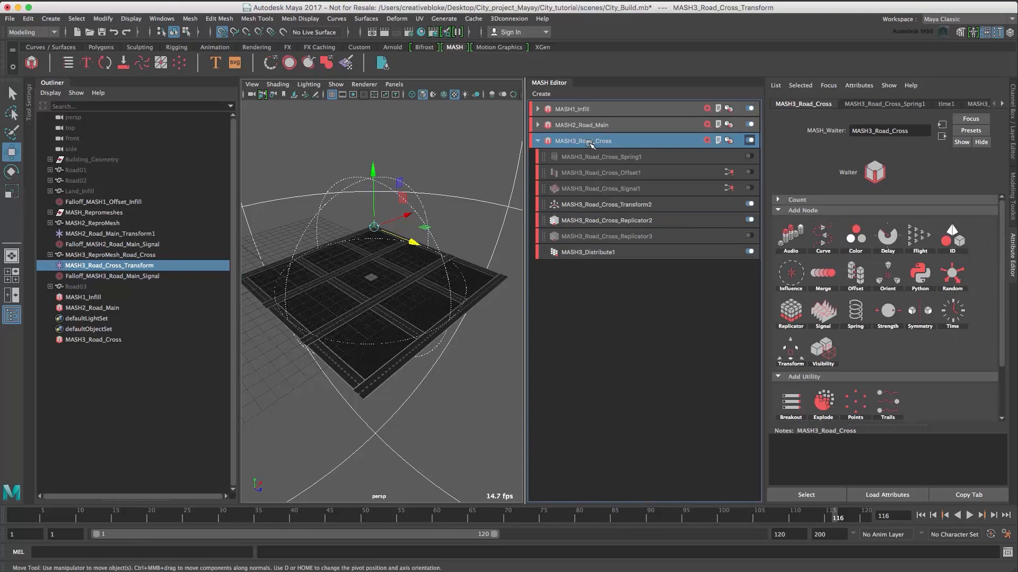
{"action": "left_click", "coordinate": [1002, 104]}
{"action": "left_click", "coordinate": [1002, 104]}
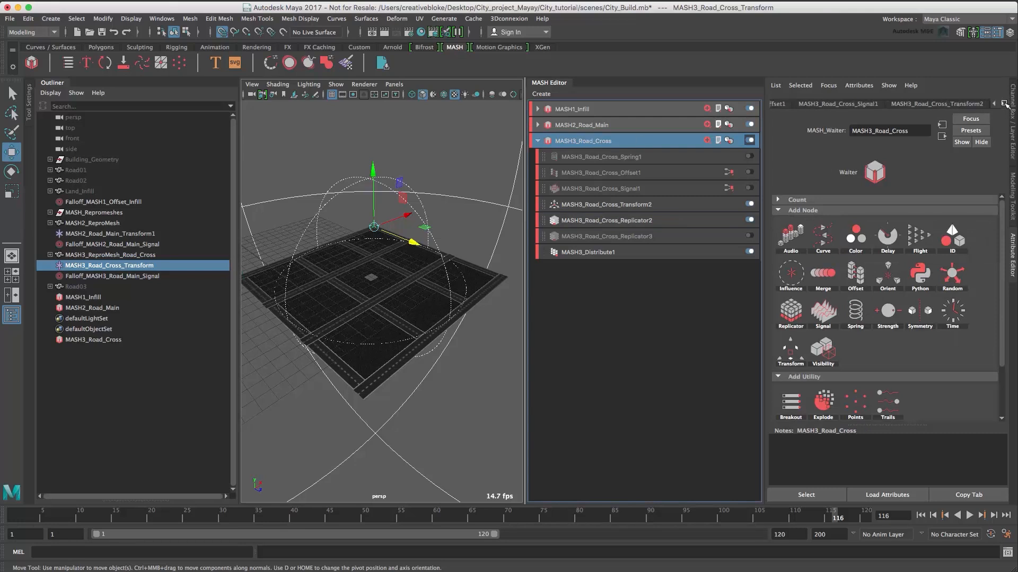
{"action": "left_click", "coordinate": [1004, 104]}
{"action": "left_click", "coordinate": [1003, 104]}
{"action": "left_click", "coordinate": [1003, 104]}
{"action": "left_click", "coordinate": [1003, 104]}
{"action": "left_click", "coordinate": [961, 104]}
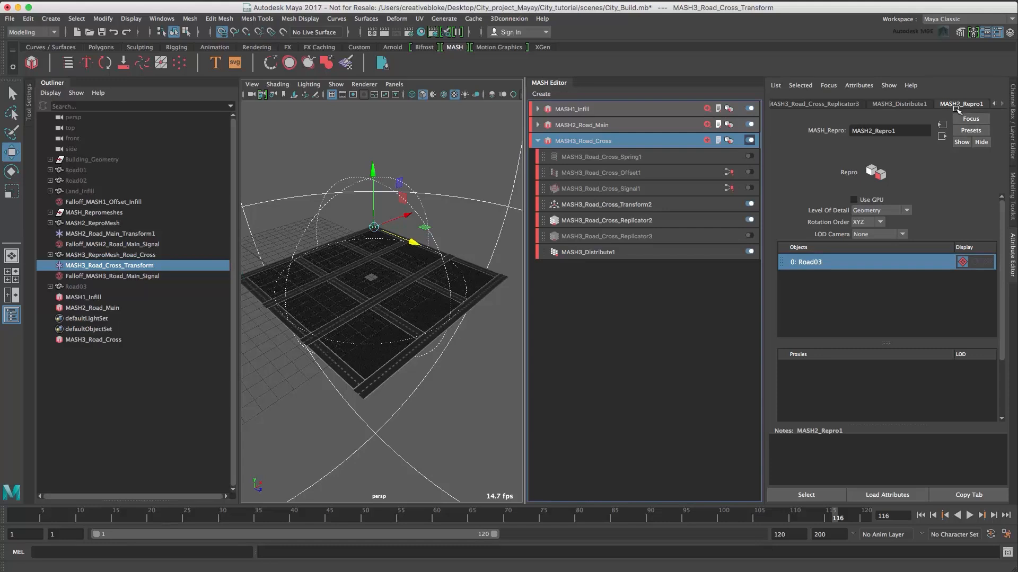
{"action": "right_click", "coordinate": [824, 262]}
{"action": "left_click", "coordinate": [846, 255]}
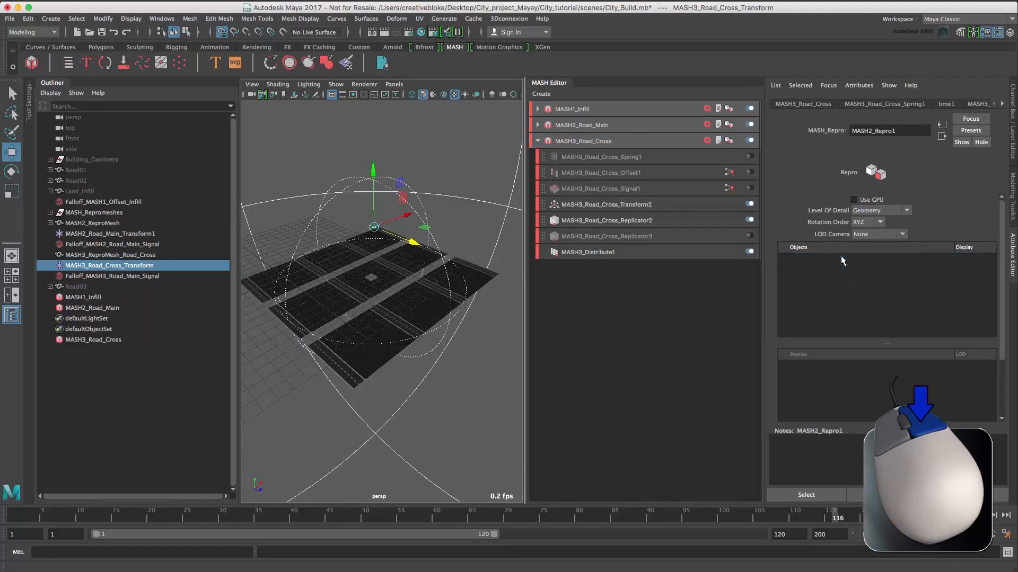
Delete the Road03 object from the scene
{"action": "left_click", "coordinate": [80, 281]}
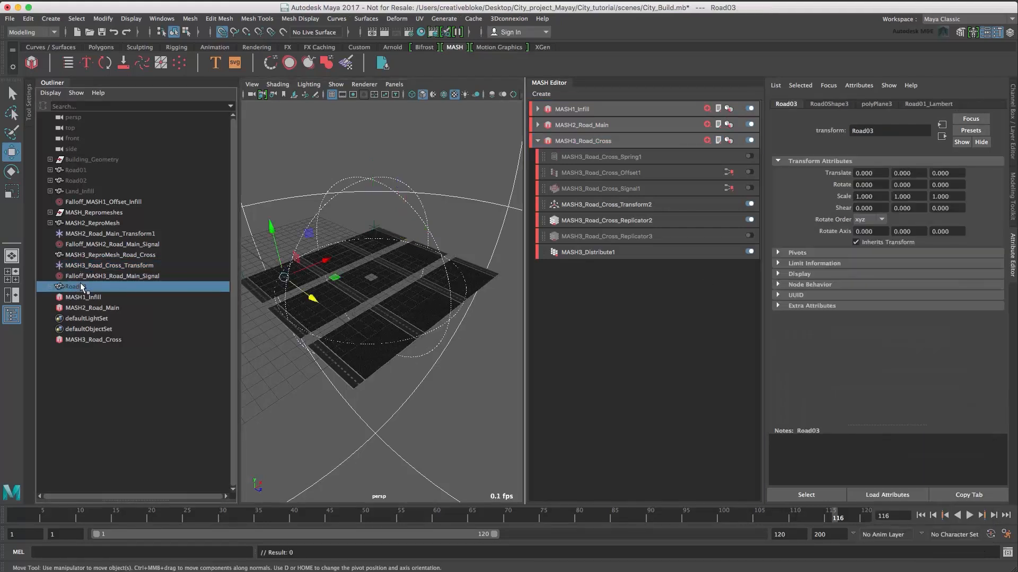
{"action": "key", "text": "Delete"}
Add Road01 and Road02 to the object list of the MASH3_Road_Cross network's Repro node
{"action": "left_click", "coordinate": [104, 327]}
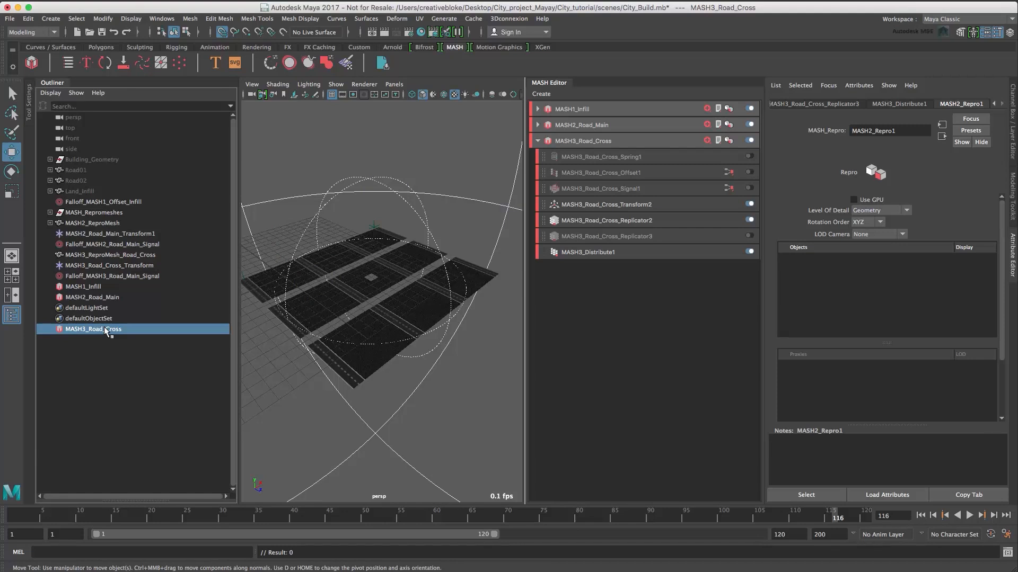
{"action": "left_click", "coordinate": [68, 171]}
{"action": "left_click", "coordinate": [75, 180], "text": "shift"}
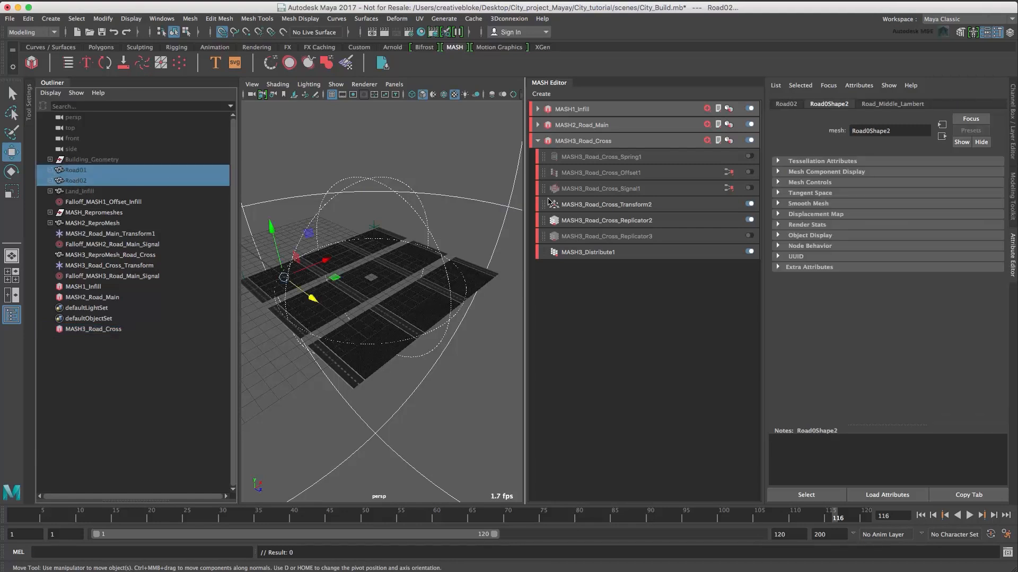
{"action": "left_click", "coordinate": [593, 141]}
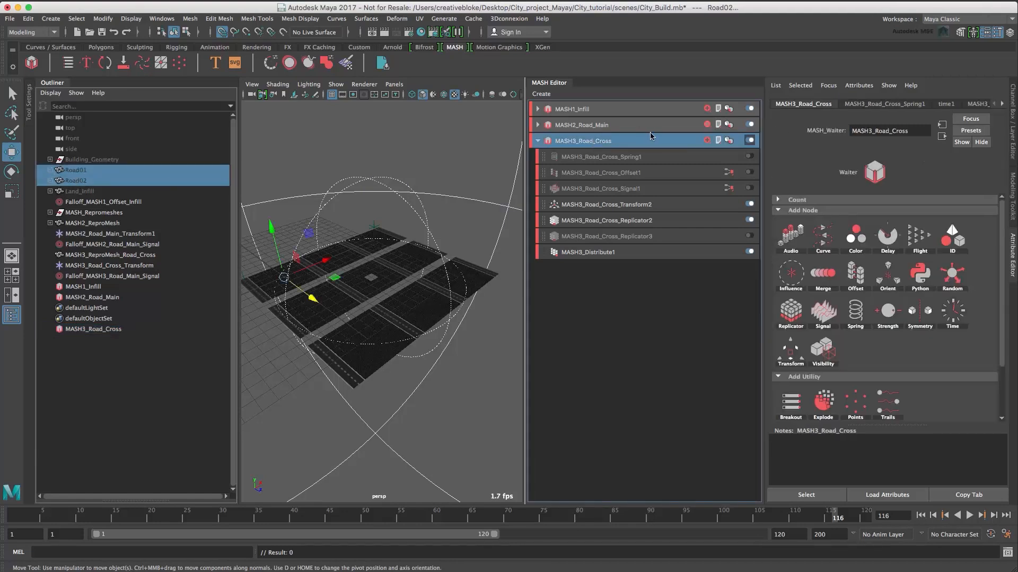
{"action": "left_click", "coordinate": [1002, 104]}
{"action": "left_click", "coordinate": [1002, 104]}
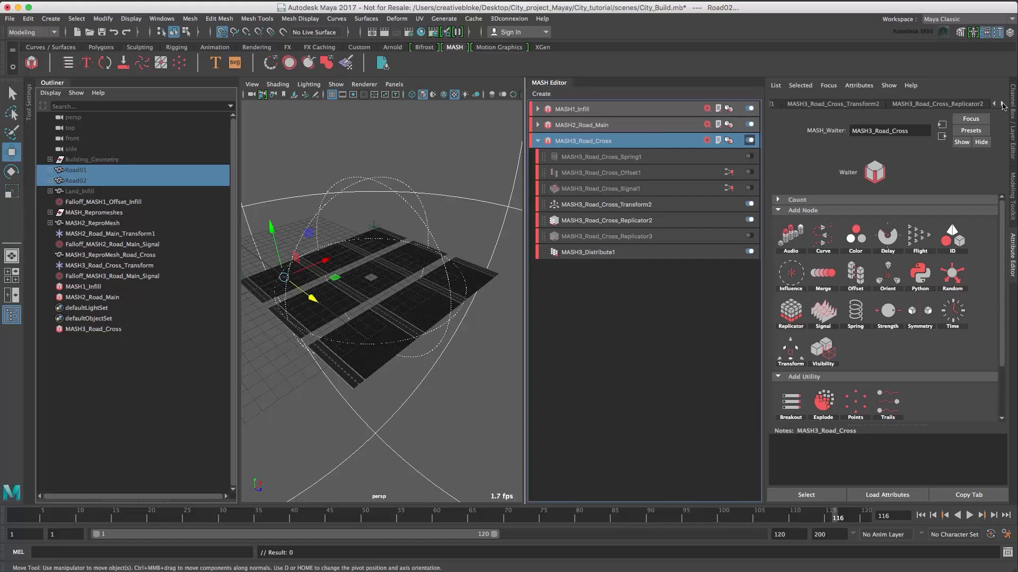
{"action": "left_click", "coordinate": [1002, 105]}
{"action": "left_click", "coordinate": [1002, 104]}
{"action": "left_click", "coordinate": [979, 105]}
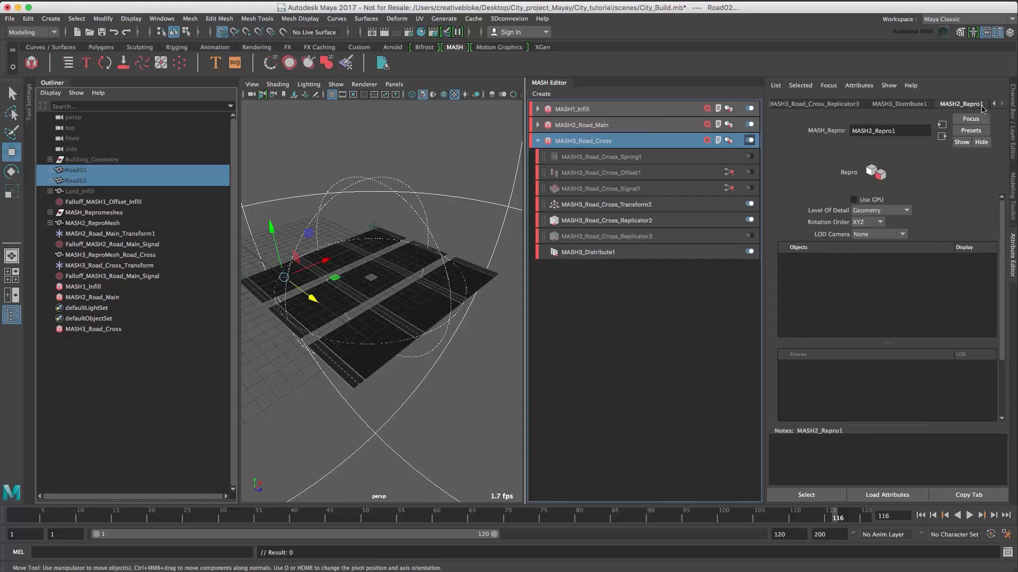
{"action": "middle_click_drag", "start_coordinate": [63, 167], "coordinate": [880, 273]}
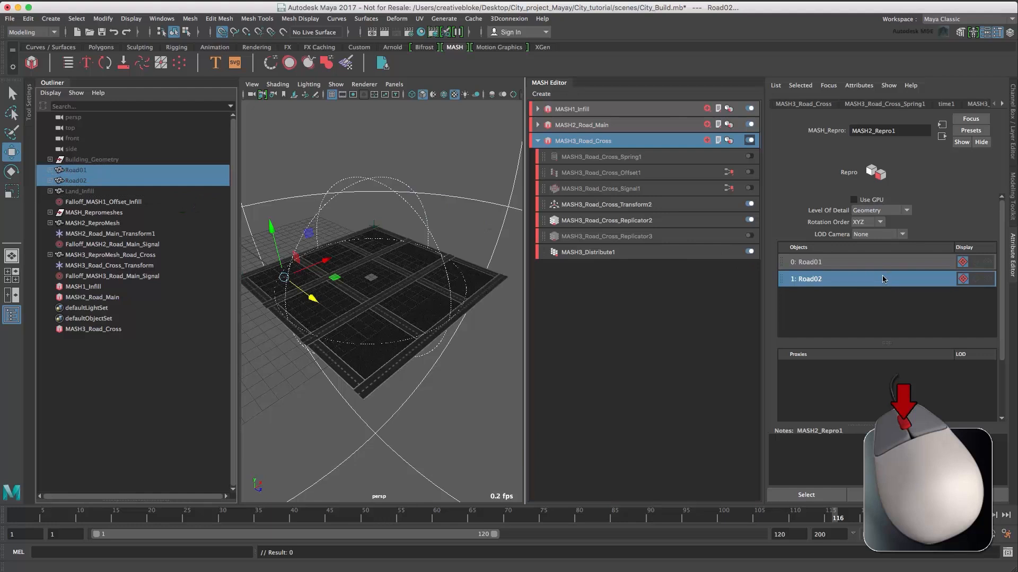
{"action": "right_click", "coordinate": [872, 305]}
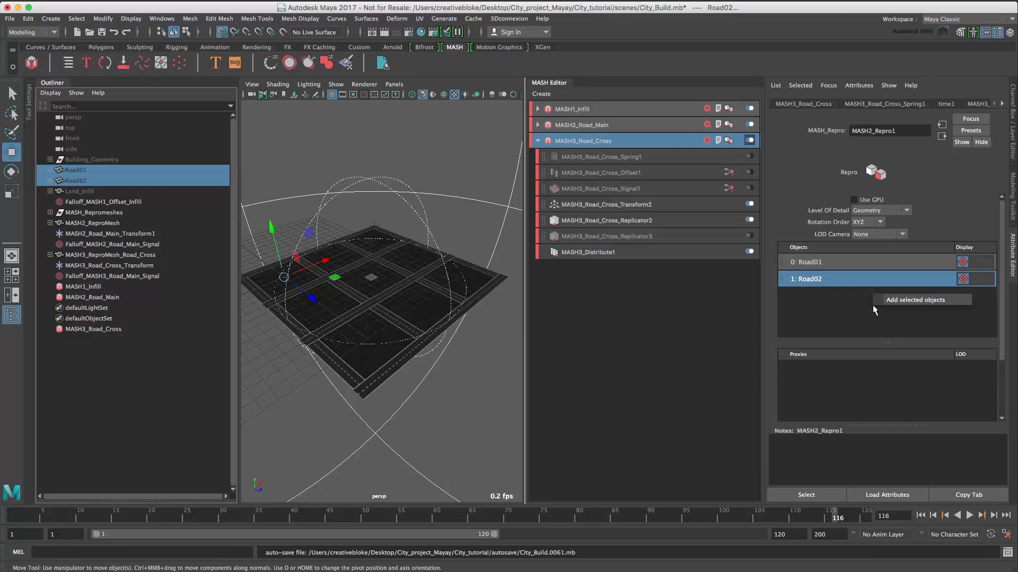
{"action": "left_click", "coordinate": [872, 306]}
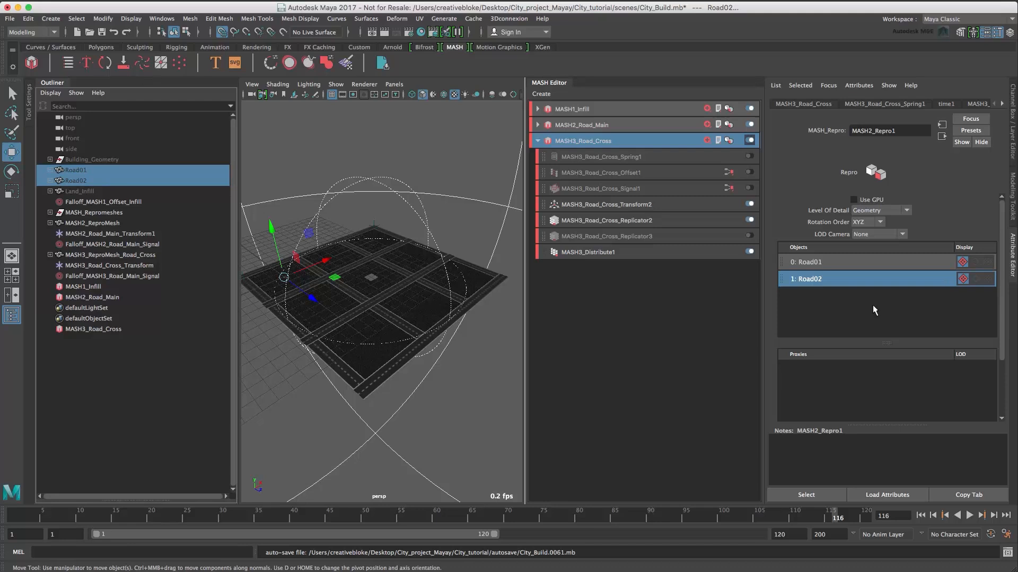
Add an ID node to MASH3_Road_Cross, place it directly below Replicator2, and set its ID Count to 6
{"action": "left_click", "coordinate": [604, 141]}
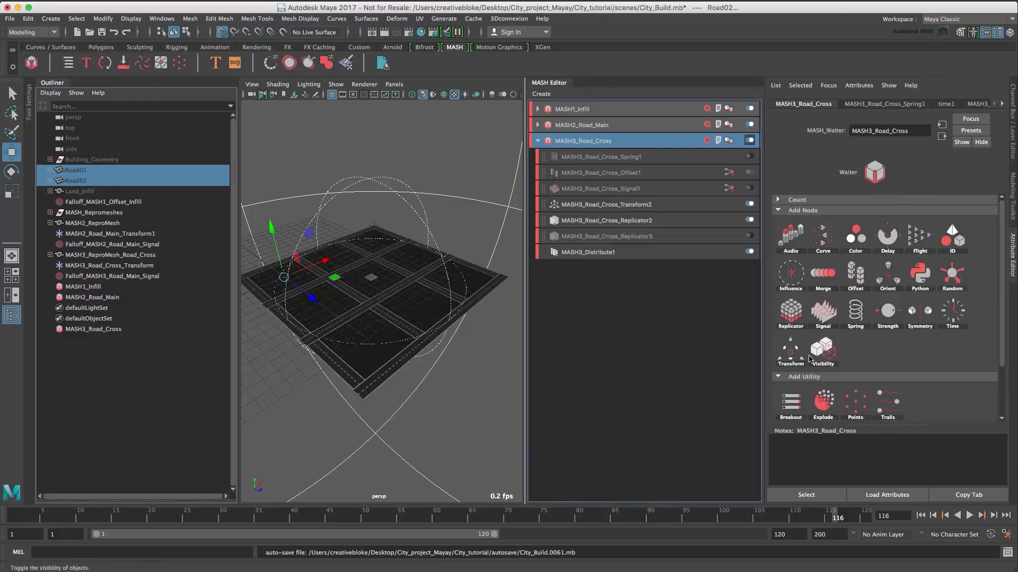
{"action": "left_click", "coordinate": [955, 241]}
{"action": "left_click", "coordinate": [983, 246]}
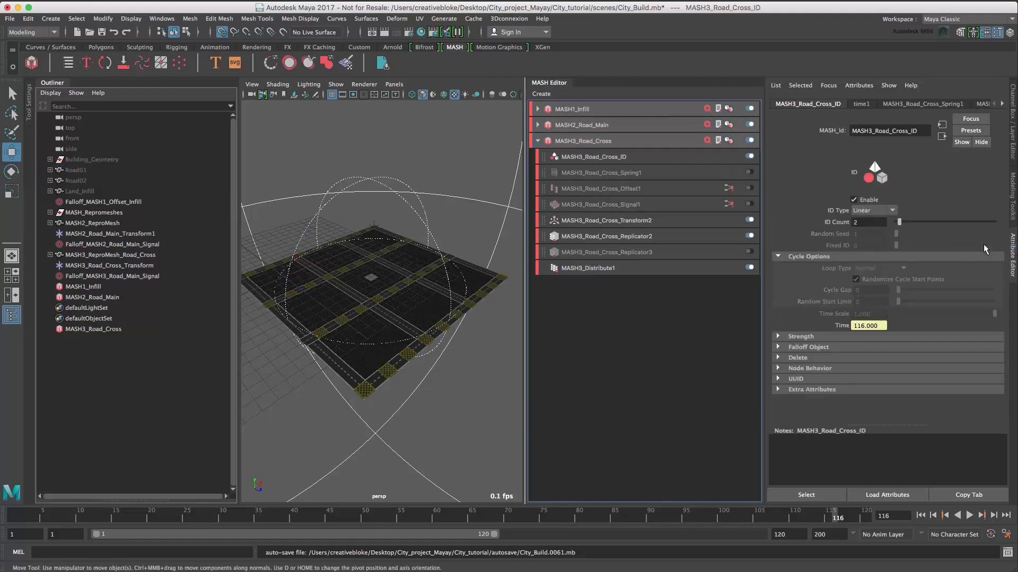
{"action": "left_click_drag", "start_coordinate": [577, 157], "coordinate": [593, 243]}
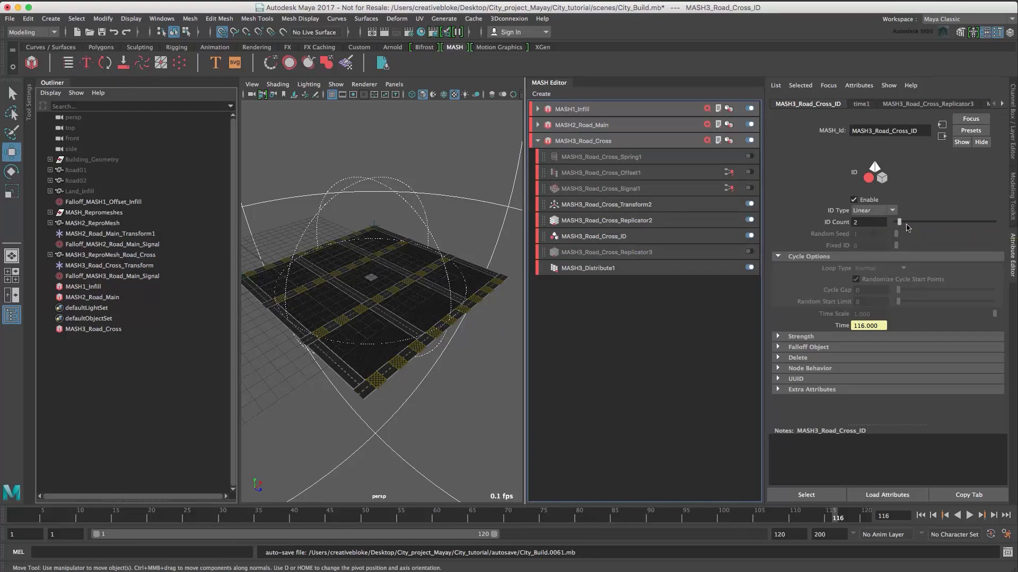
{"action": "left_click_drag", "start_coordinate": [899, 222], "coordinate": [913, 221]}
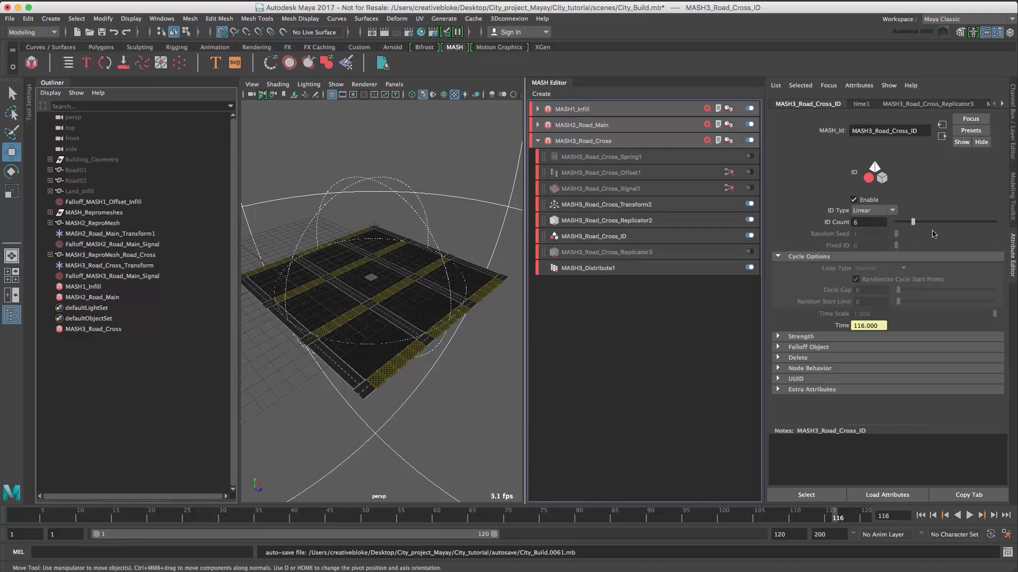
Reorder the objects in the MASH3_Road_Cross network's Repro node so that Road02 comes before Road01
{"action": "left_click", "coordinate": [1001, 104]}
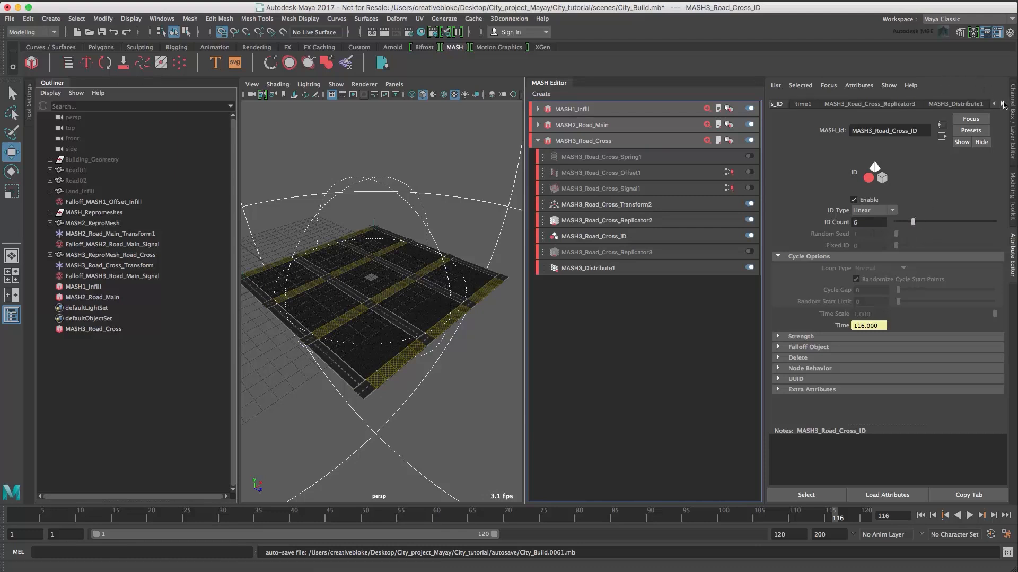
{"action": "left_click", "coordinate": [1001, 104]}
{"action": "left_click", "coordinate": [1001, 104]}
{"action": "left_click", "coordinate": [1001, 104]}
{"action": "left_click", "coordinate": [1001, 104]}
{"action": "left_click", "coordinate": [1000, 103]}
{"action": "left_click", "coordinate": [962, 105]}
{"action": "left_click", "coordinate": [831, 278]}
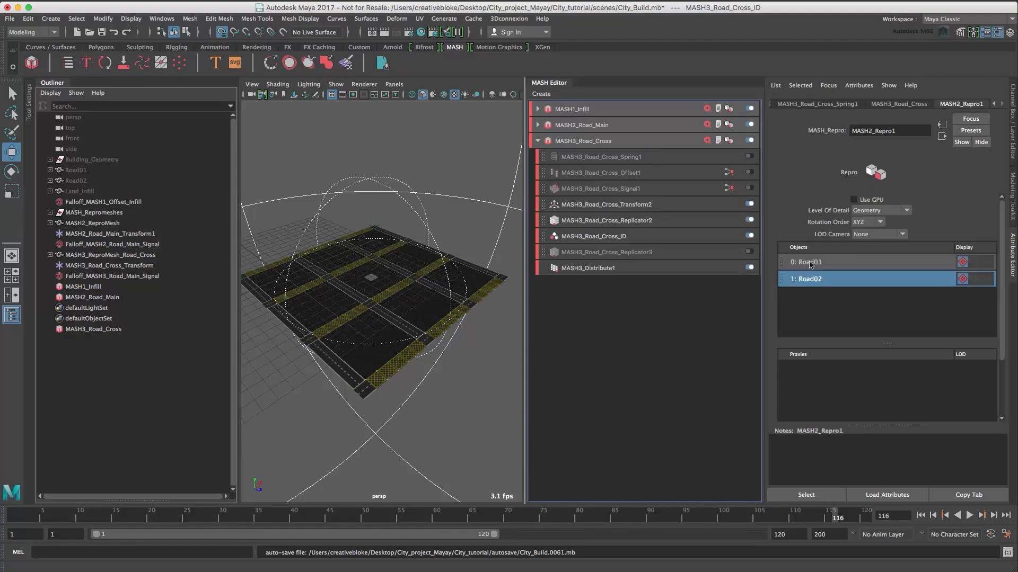
{"action": "left_click_drag", "start_coordinate": [811, 264], "coordinate": [813, 298]}
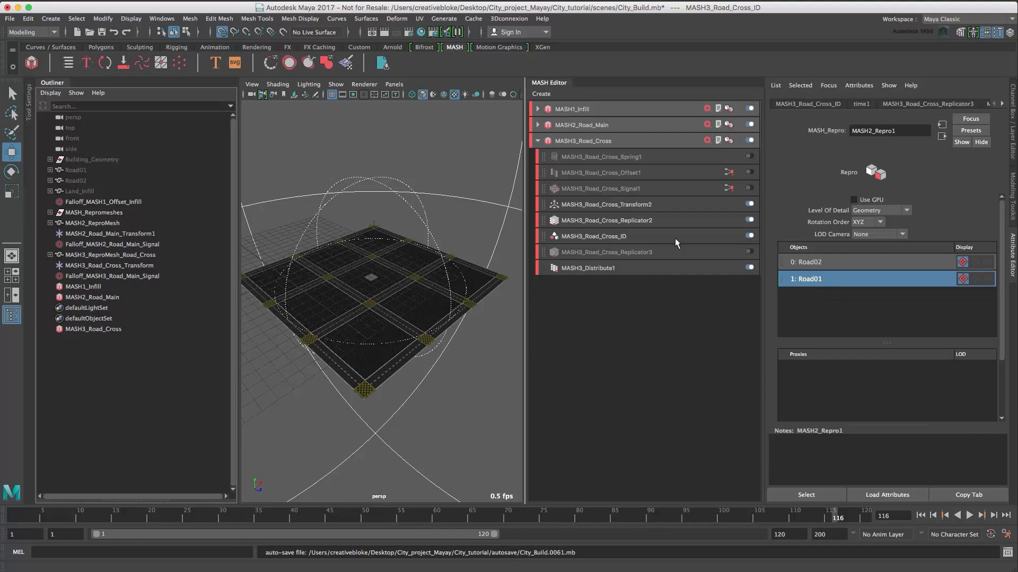
Enable the Offset1, Signal1 and Spring1 nodes of MASH3_Road_Cross and play back the animation, stopping at frame 90
{"action": "left_click", "coordinate": [748, 171]}
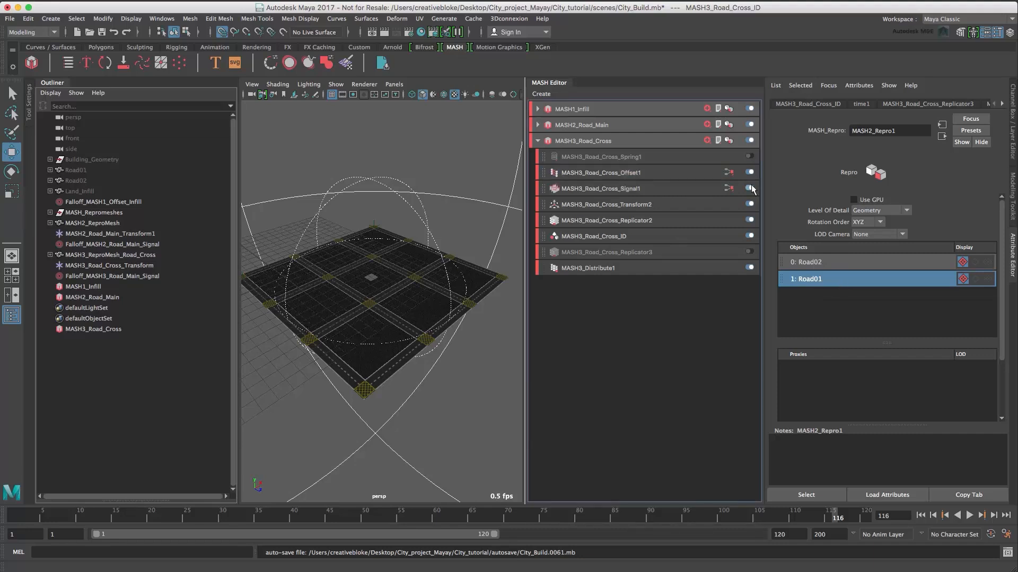
{"action": "left_click", "coordinate": [748, 187]}
{"action": "left_click", "coordinate": [749, 156]}
{"action": "key", "text": "alt+v"}
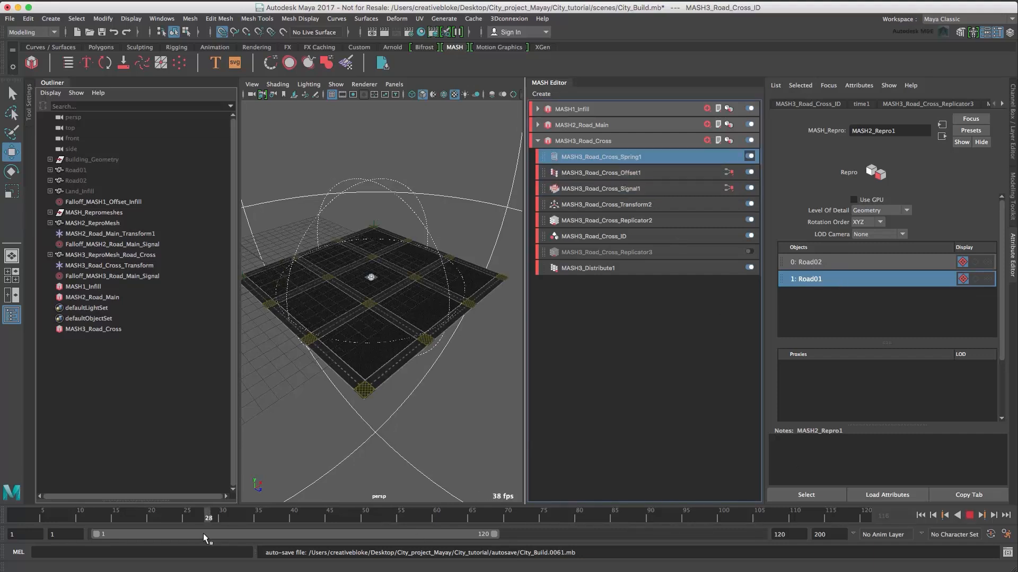
{"action": "left_click", "coordinate": [969, 515]}
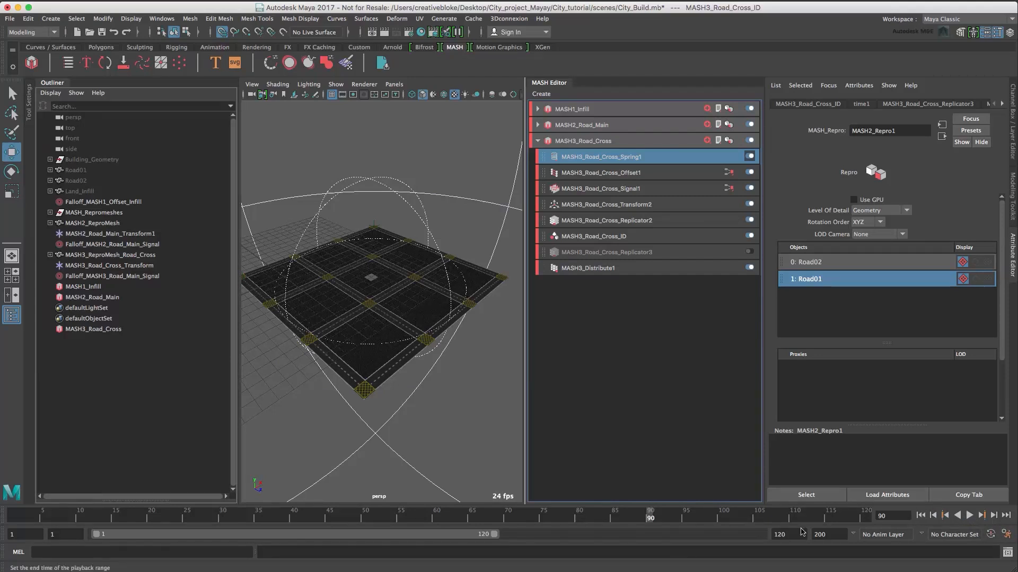
Hide the MASH1 Offset, MASH2 Signal and MASH3 Signal falloff objects and clear the selection
{"action": "left_click", "coordinate": [117, 273]}
{"action": "left_click", "coordinate": [103, 244]}
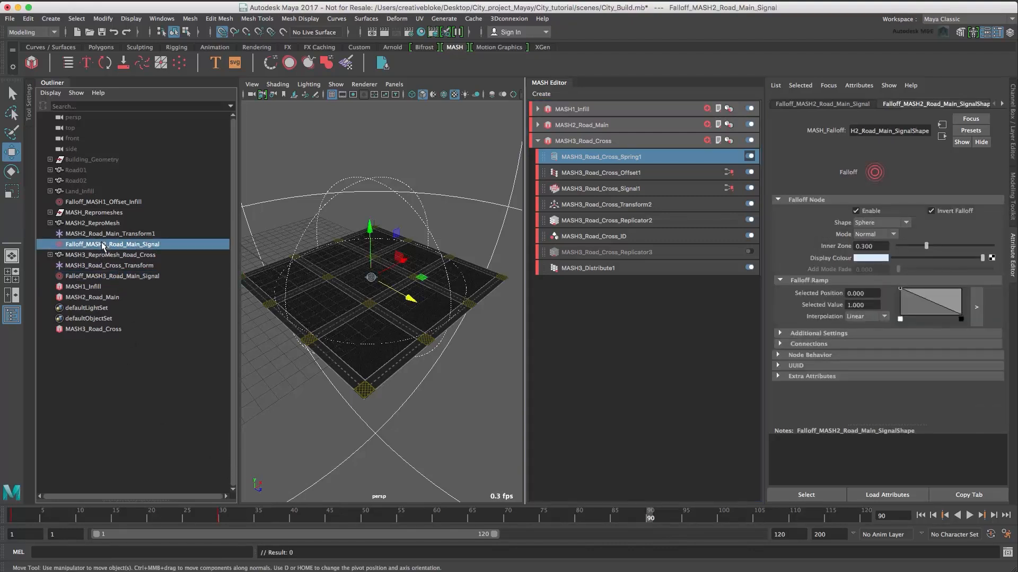
{"action": "left_click", "coordinate": [107, 275], "text": "ctrl"}
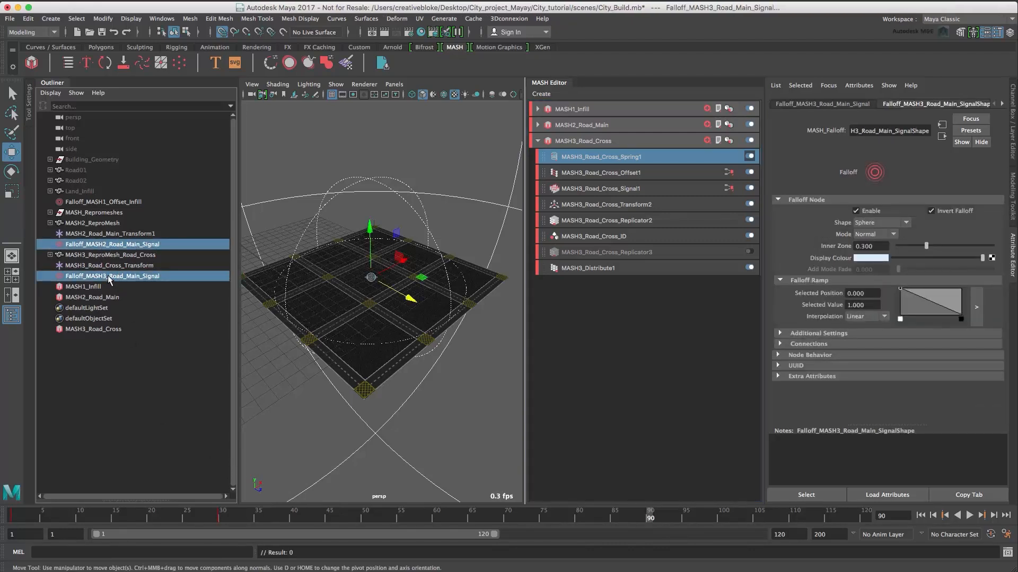
{"action": "left_click", "coordinate": [91, 203], "text": "ctrl"}
{"action": "key", "text": "ctrl+h"}
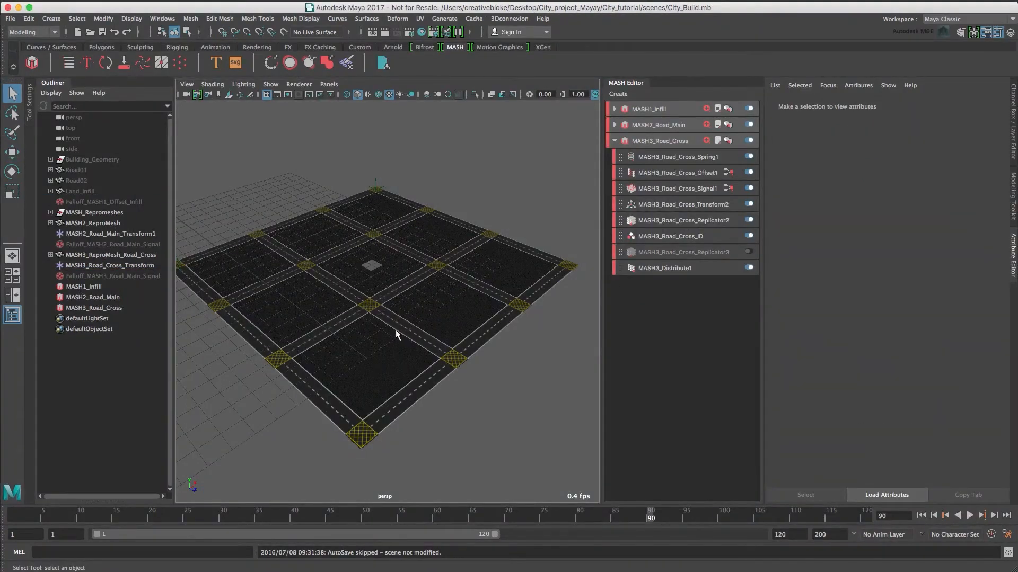
{"action": "left_click", "coordinate": [396, 330]}
{"action": "left_click", "coordinate": [299, 148]}
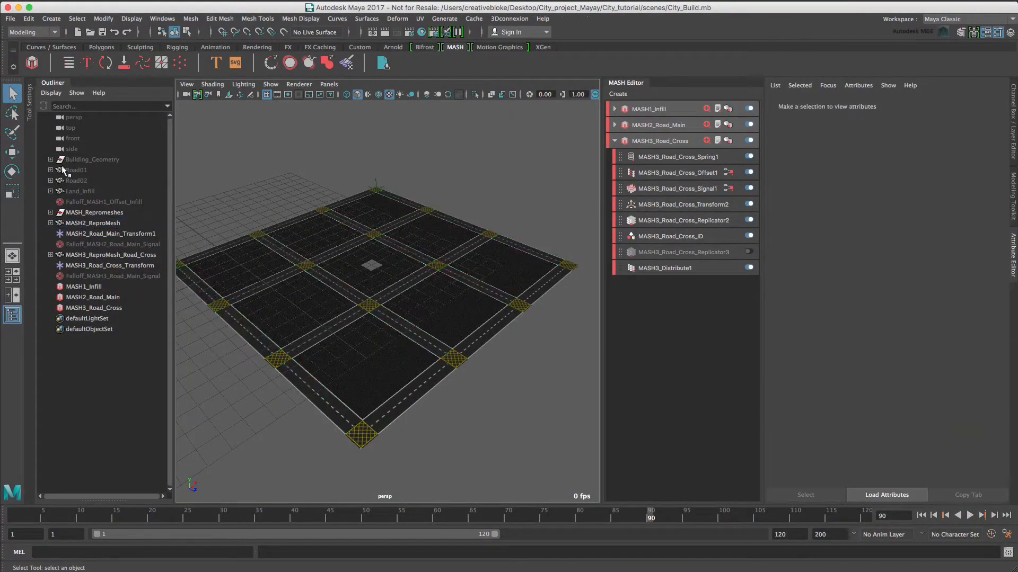
Create a MASH network from Tower_Floor in the Building_Geometry group and name it MASH4_Tower01
{"action": "left_click", "coordinate": [51, 159]}
{"action": "left_click", "coordinate": [76, 171]}
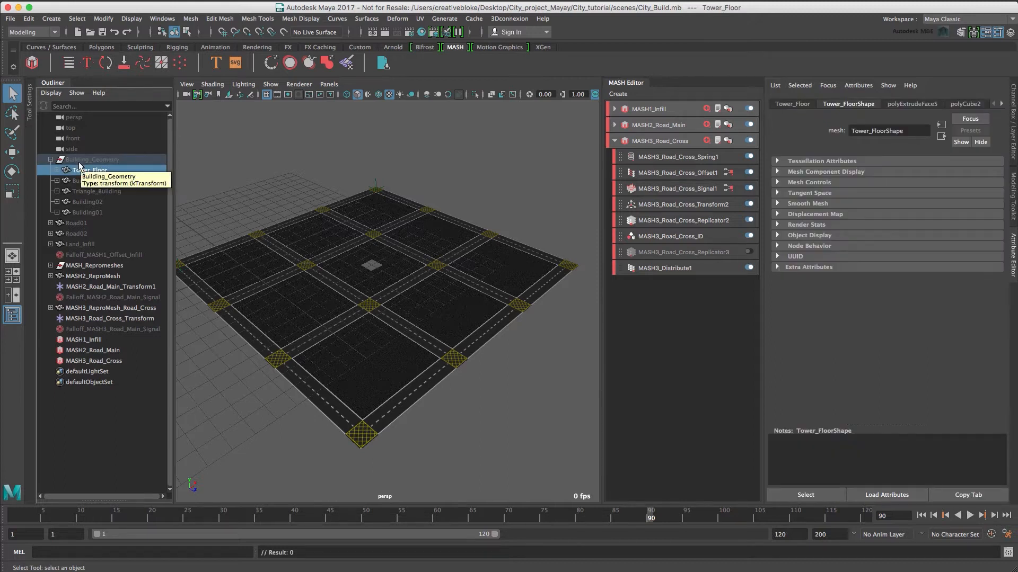
{"action": "left_click", "coordinate": [34, 71]}
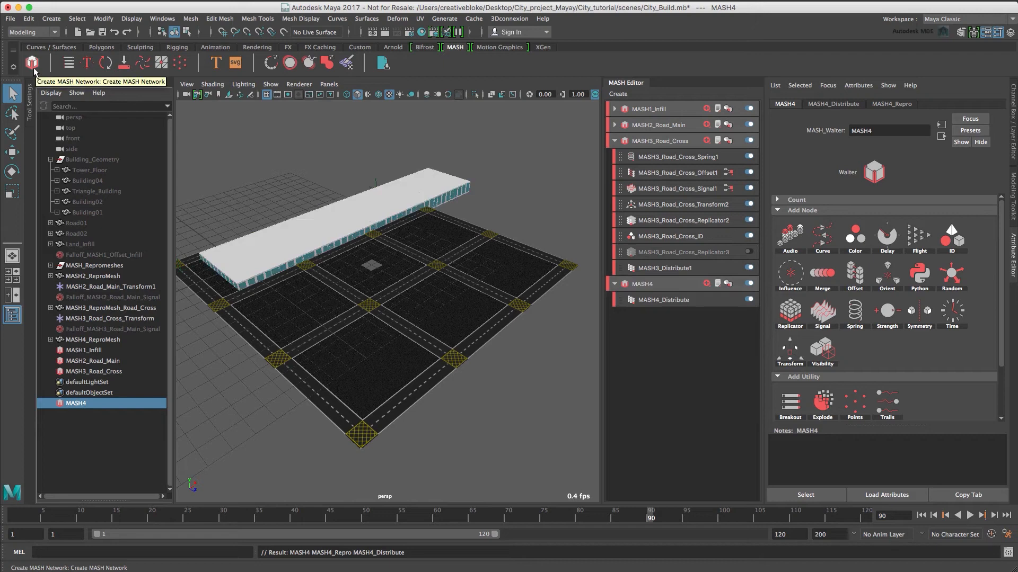
{"action": "double_click", "coordinate": [79, 404]}
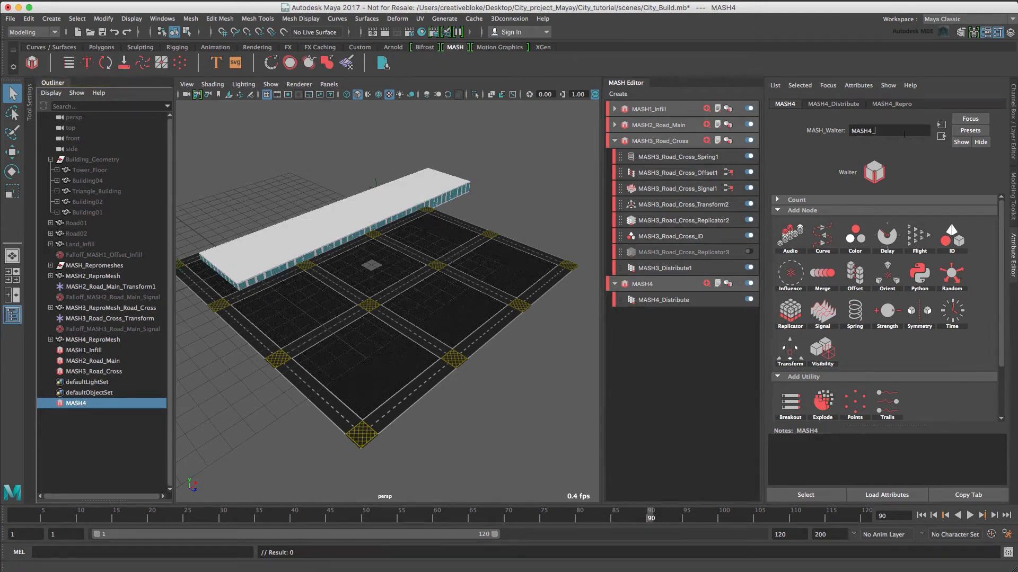
{"action": "type", "text": "Tower01"}
{"action": "key", "text": "Return"}
Add a Transform node to the MASH4_Tower01 network and set its Y position to 0.5
{"action": "left_click_drag", "start_coordinate": [235, 343], "coordinate": [322, 315], "text": "alt"}
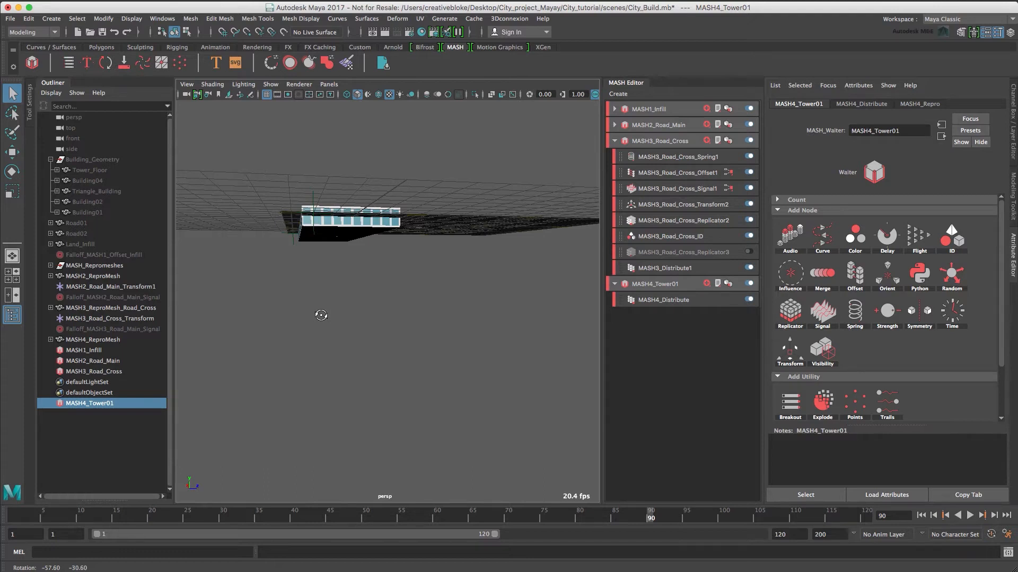
{"action": "left_click_drag", "start_coordinate": [321, 315], "coordinate": [318, 322], "text": "alt"}
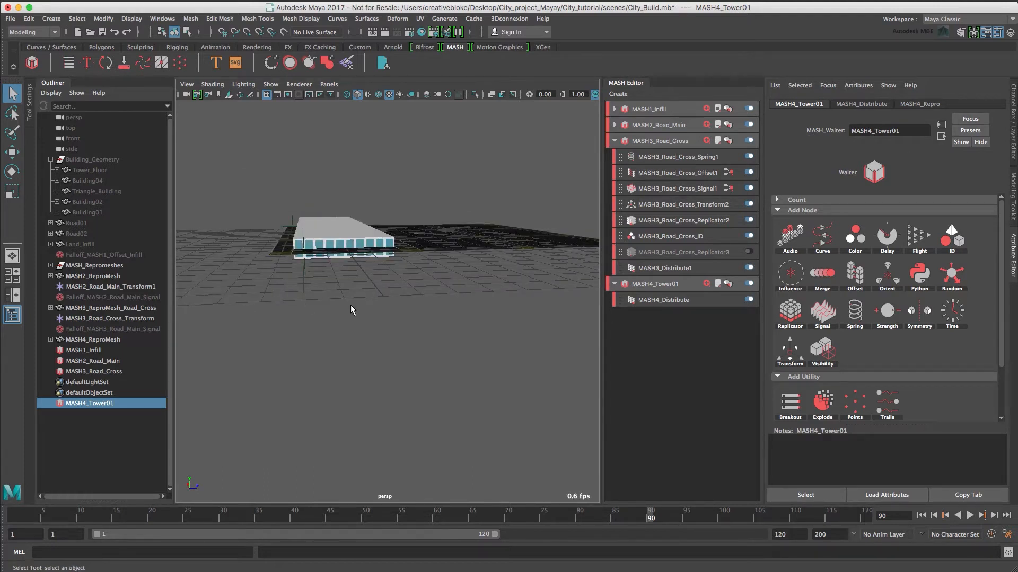
{"action": "left_click", "coordinate": [674, 289]}
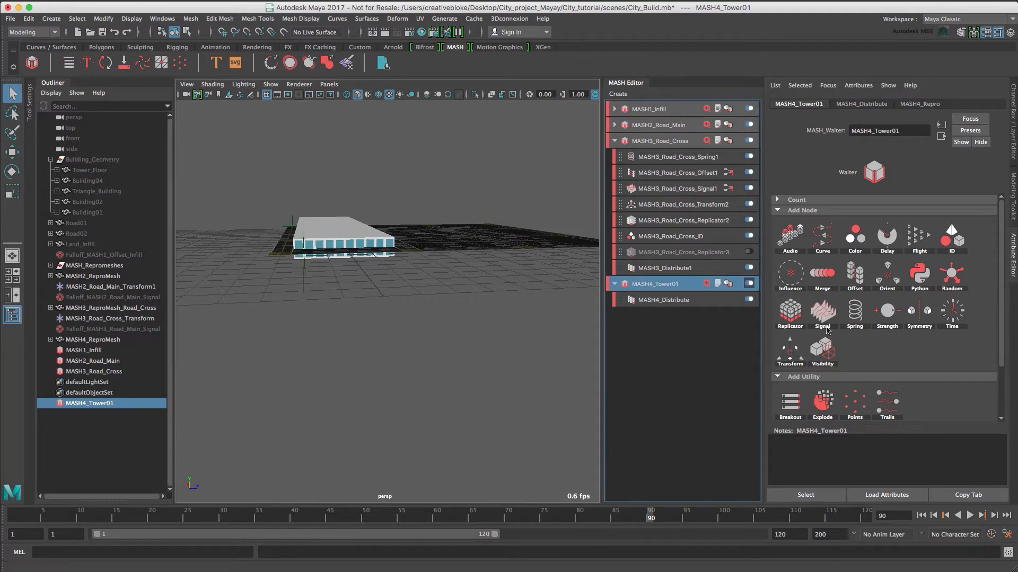
{"action": "left_click", "coordinate": [814, 353]}
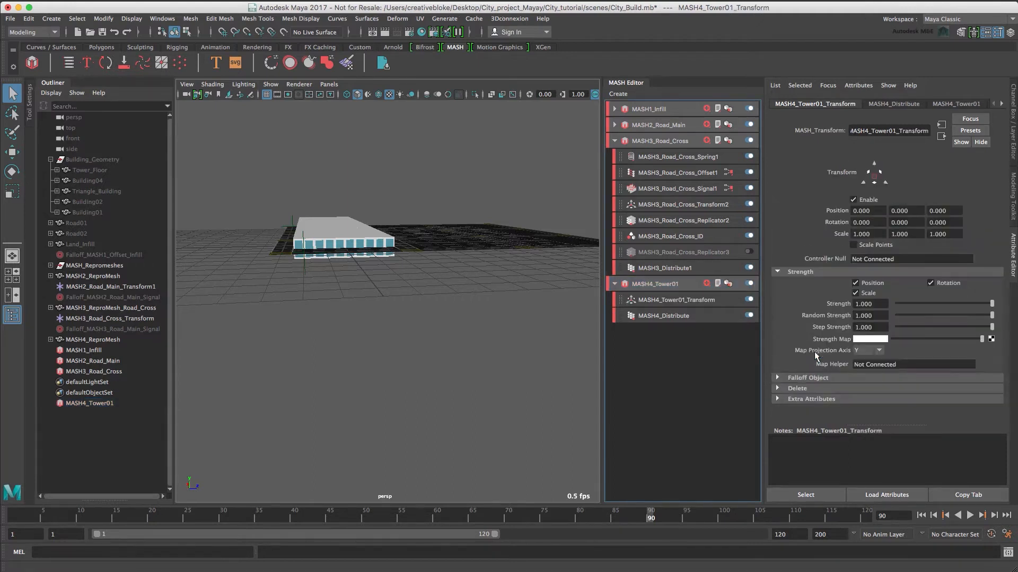
{"action": "left_click", "coordinate": [913, 211]}
{"action": "type", "text": "0.5"}
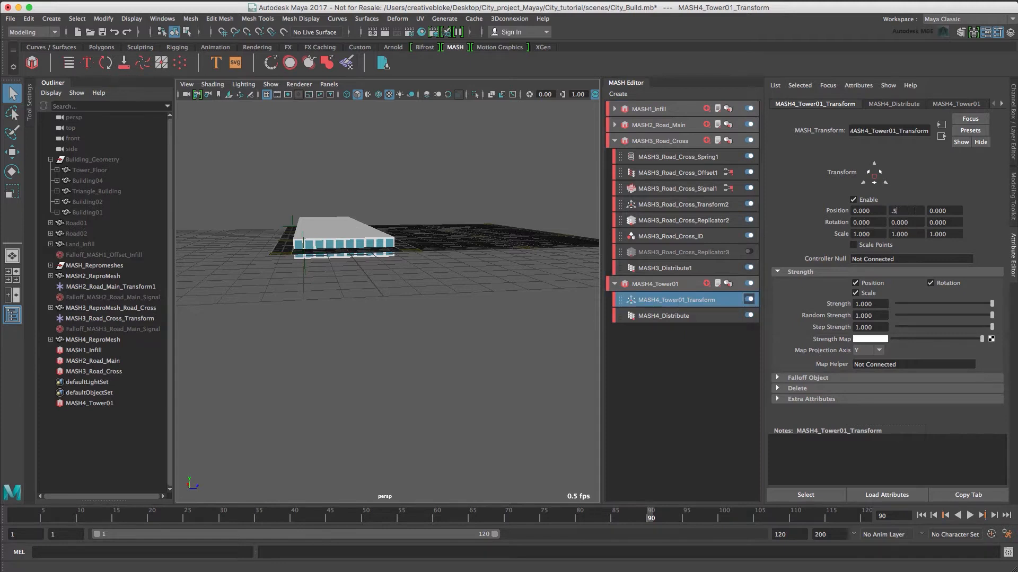
{"action": "key", "text": "Return"}
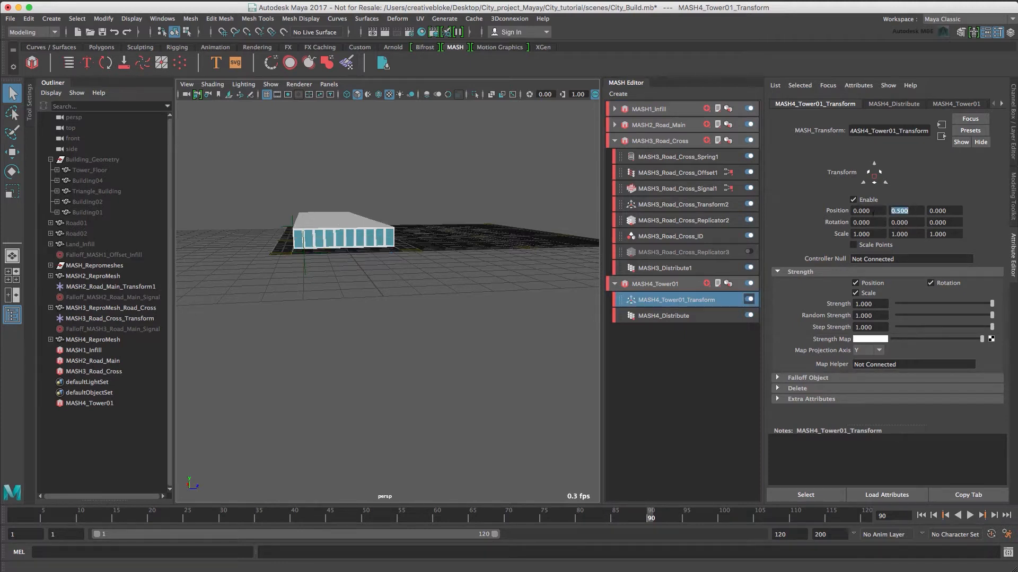
Set the X and Z positions of the MASH4_Tower01_Transform node to 6
{"action": "left_click", "coordinate": [874, 211]}
{"action": "type", "text": "6"}
{"action": "key", "text": "Tab"}
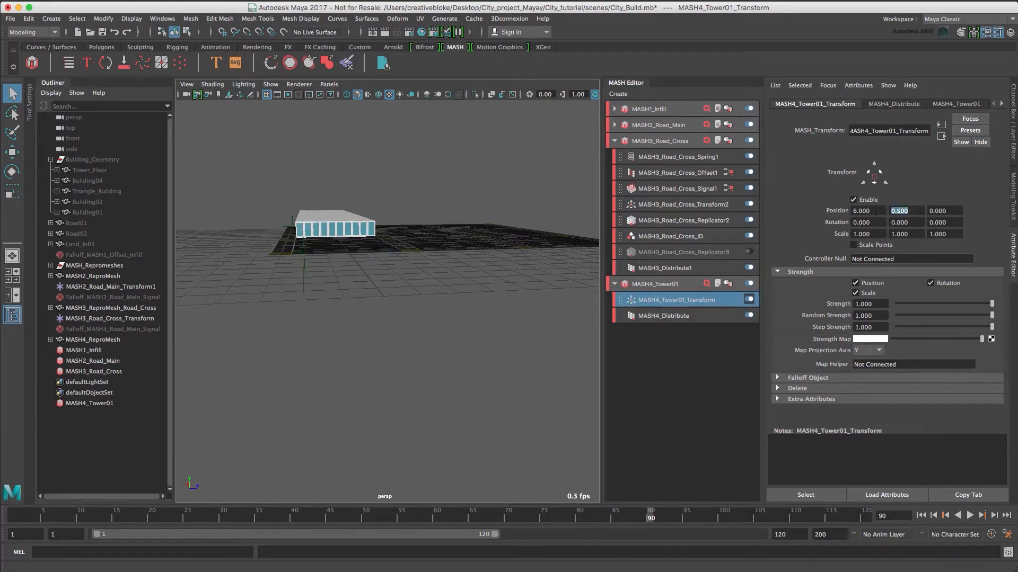
{"action": "key", "text": "Tab"}
{"action": "type", "text": "6"}
{"action": "key", "text": "Tab"}
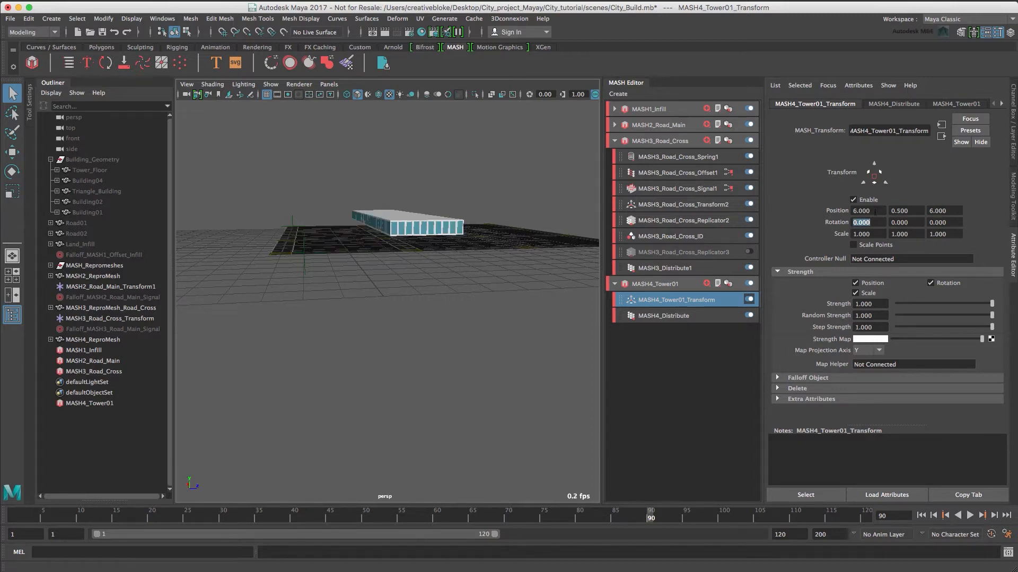
Set the MASH4_Distribute node to 16 points, with Distance X at 0 and Distance Y at 15
{"action": "left_click_drag", "start_coordinate": [530, 281], "coordinate": [454, 310], "text": "alt"}
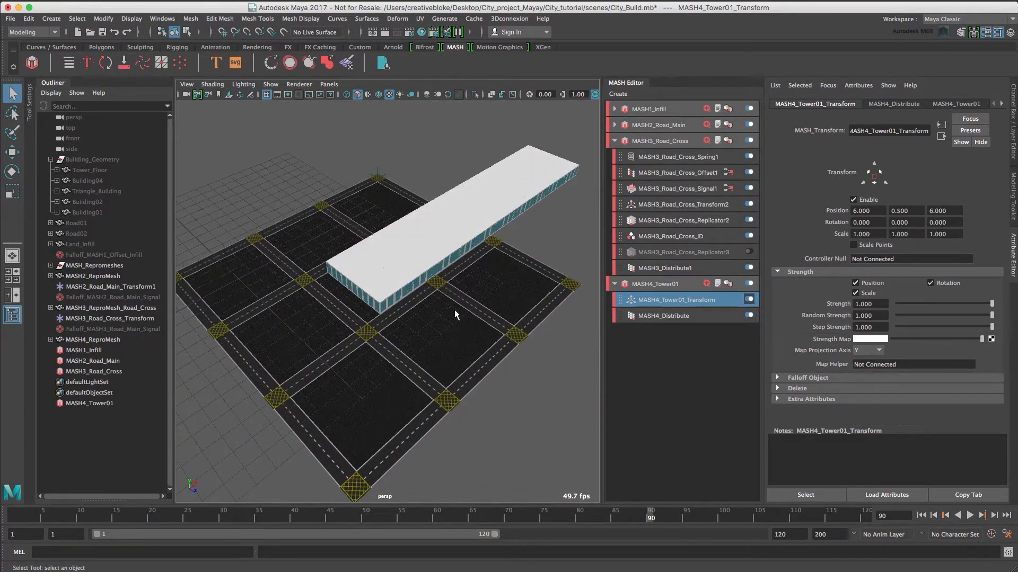
{"action": "left_click", "coordinate": [662, 316]}
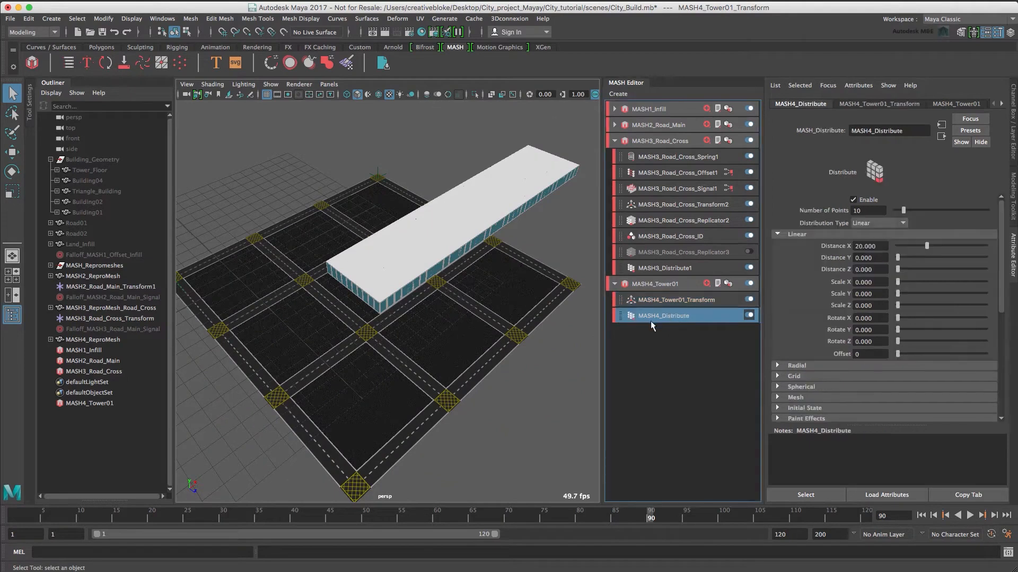
{"action": "left_click", "coordinate": [869, 211]}
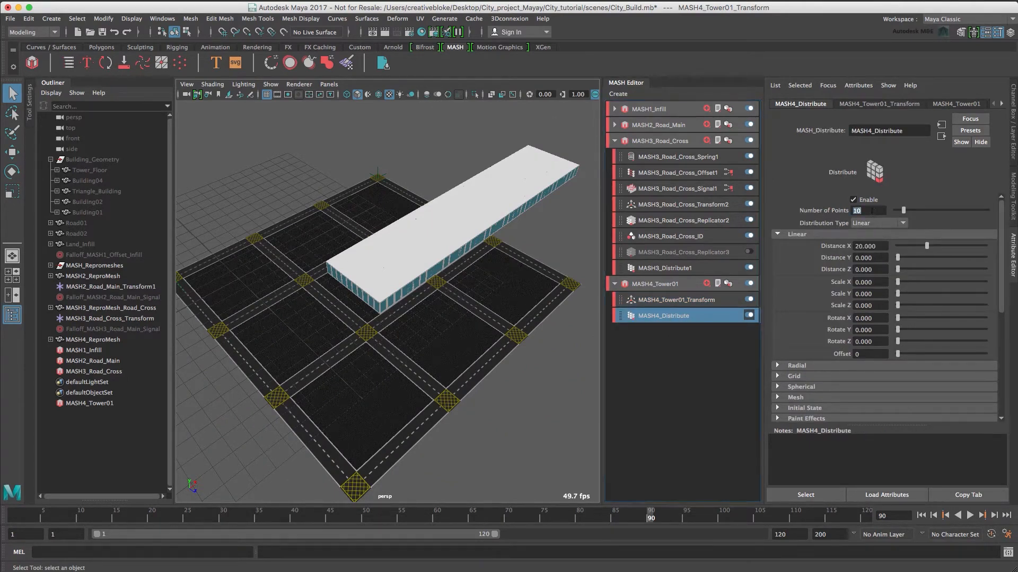
{"action": "type", "text": "16"}
{"action": "key", "text": "Return"}
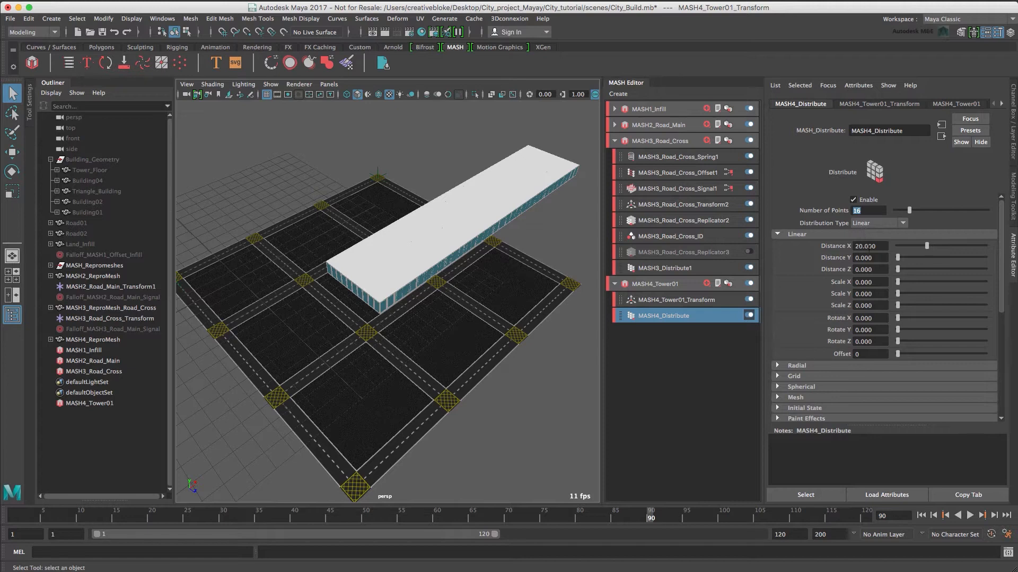
{"action": "left_click", "coordinate": [870, 246]}
{"action": "type", "text": "0"}
{"action": "key", "text": "Return"}
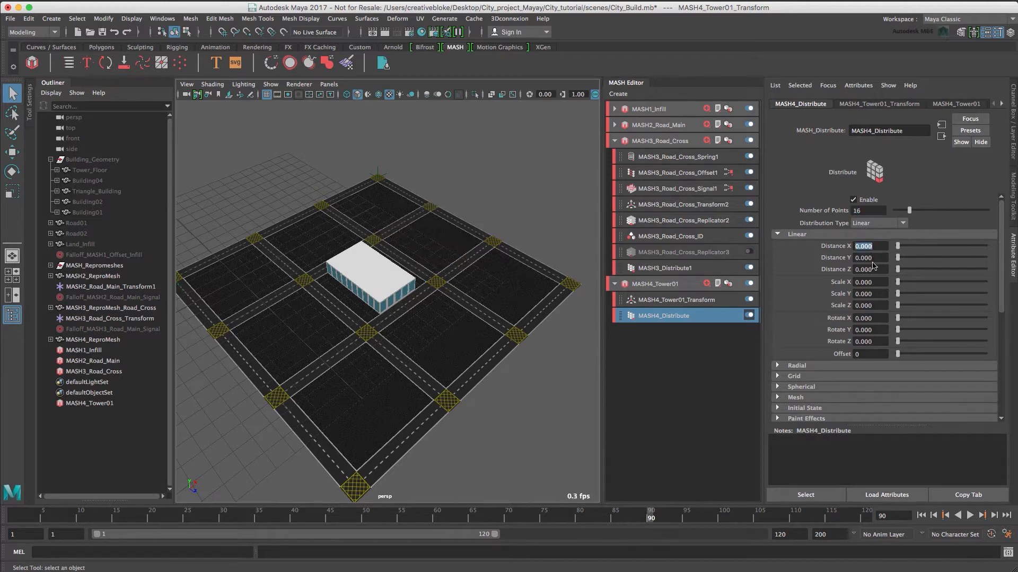
{"action": "left_click", "coordinate": [872, 258]}
{"action": "type", "text": "15"}
{"action": "key", "text": "Return"}
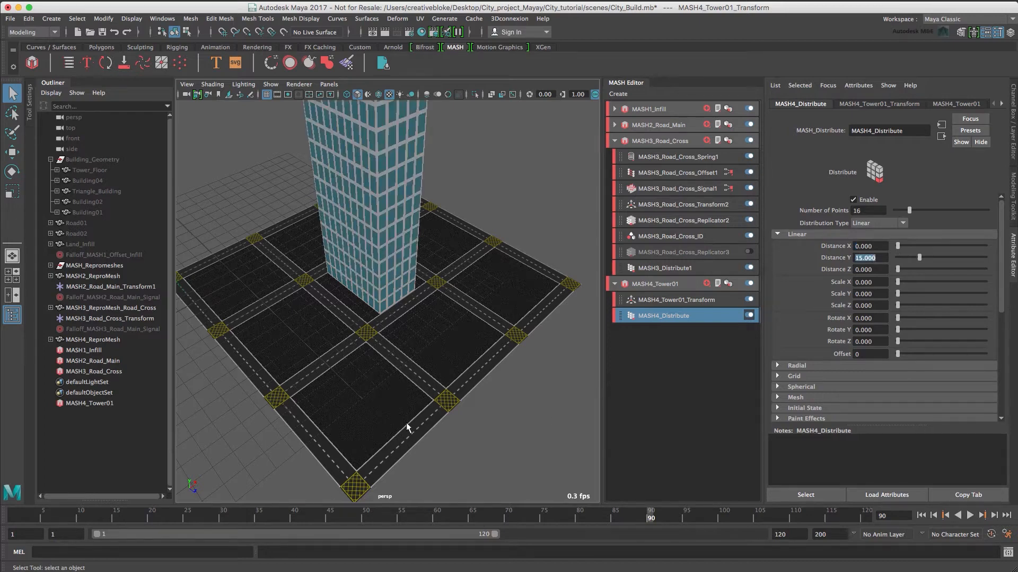
Taper the tower by setting Scale X and Scale Z of MASH4_Distribute to -0.5
{"action": "mouse_move", "coordinate": [409, 426]}
{"action": "left_mouse_down", "text": "alt"}
{"action": "mouse_move", "coordinate": [415, 302]}
{"action": "mouse_move", "coordinate": [411, 442]}
{"action": "left_mouse_up", "text": "alt"}
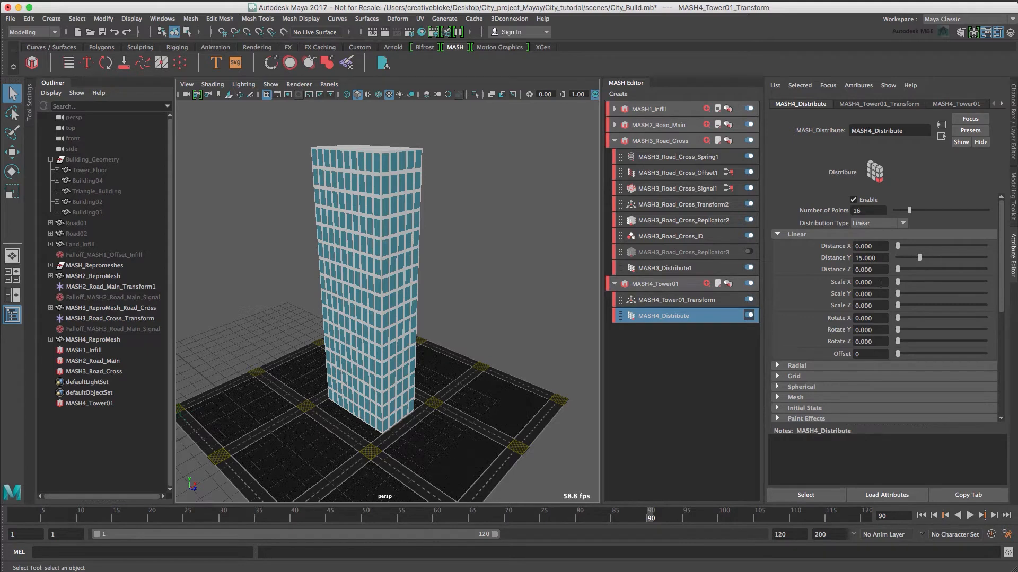
{"action": "left_click", "coordinate": [880, 284]}
{"action": "type", "text": "-0.5"}
{"action": "key", "text": "Tab"}
{"action": "key", "text": "Tab"}
{"action": "type", "text": "-0.5"}
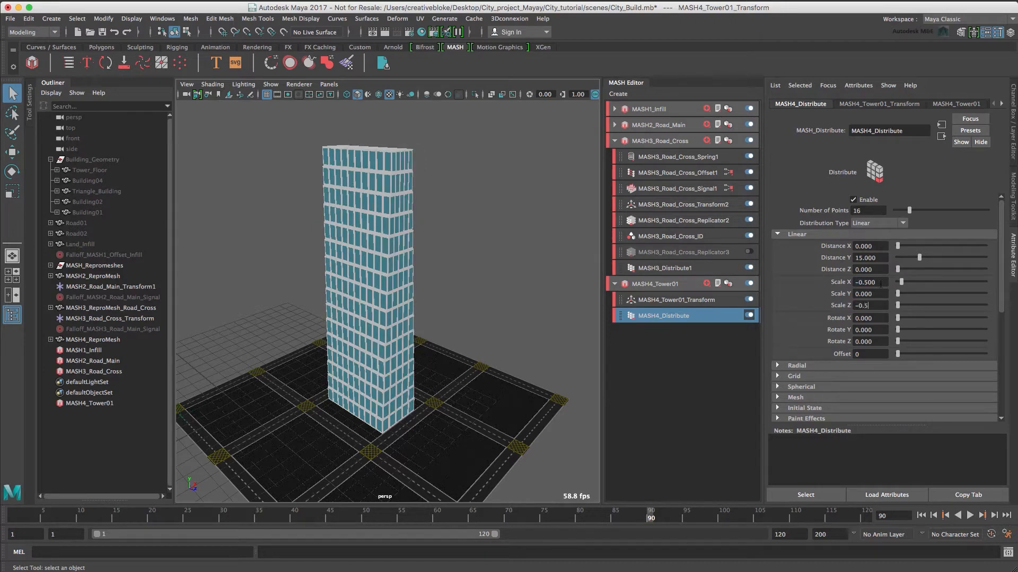
{"action": "key", "text": "Return"}
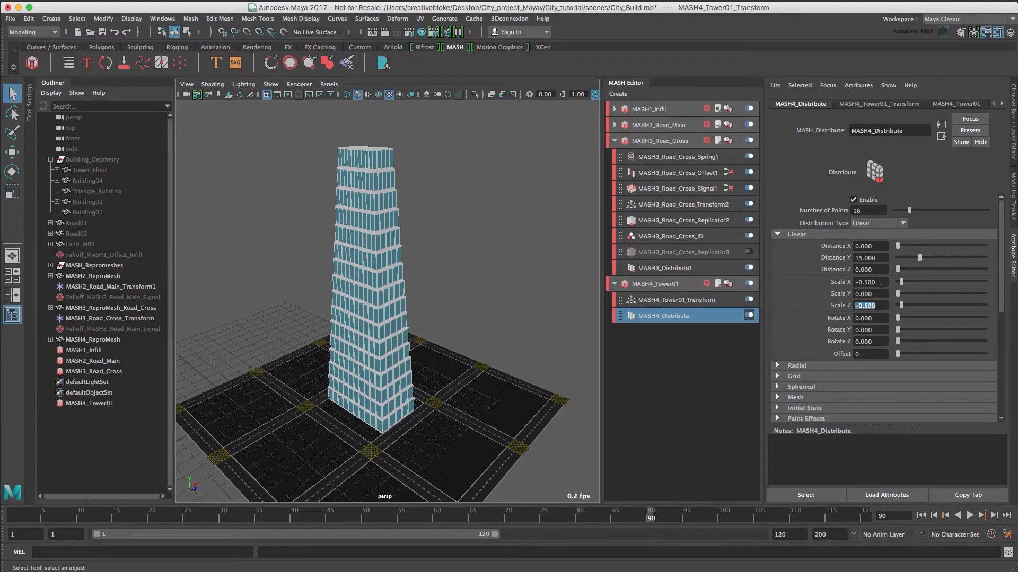
Hide the MASH4_ReproMesh tower and create a polygon cylinder
{"action": "left_click", "coordinate": [369, 328]}
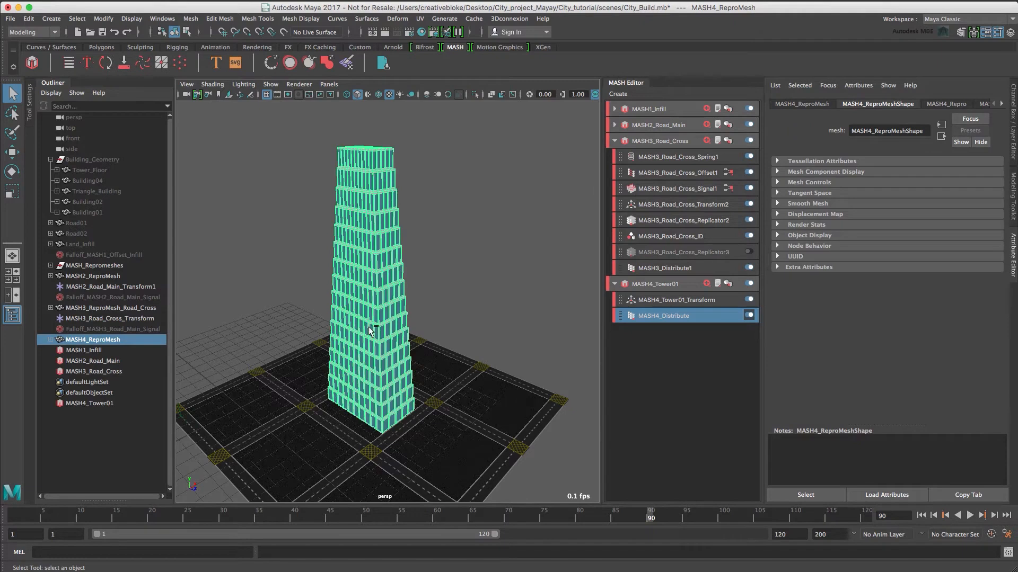
{"action": "key", "text": "ctrl+h"}
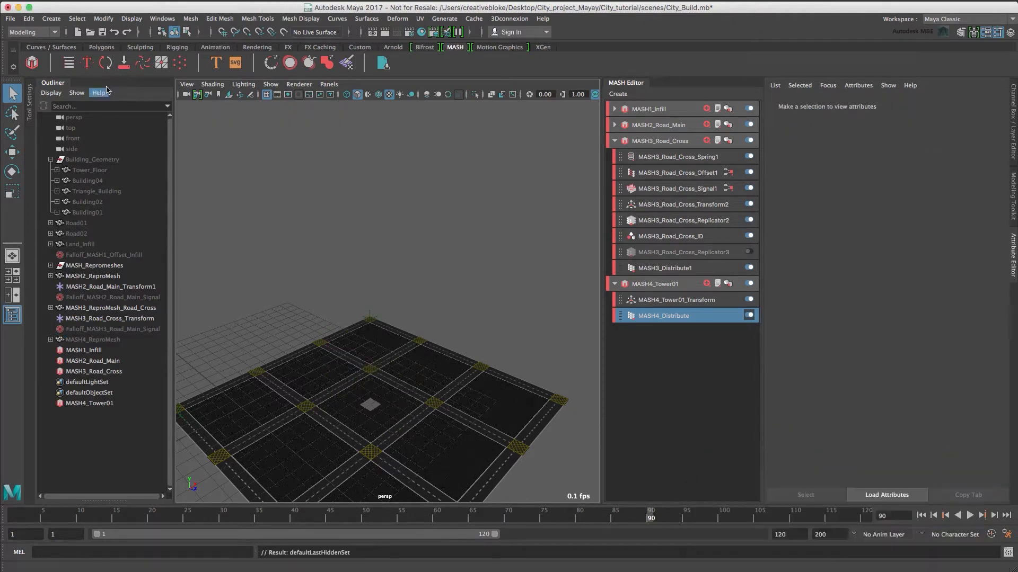
{"action": "left_click", "coordinate": [106, 48]}
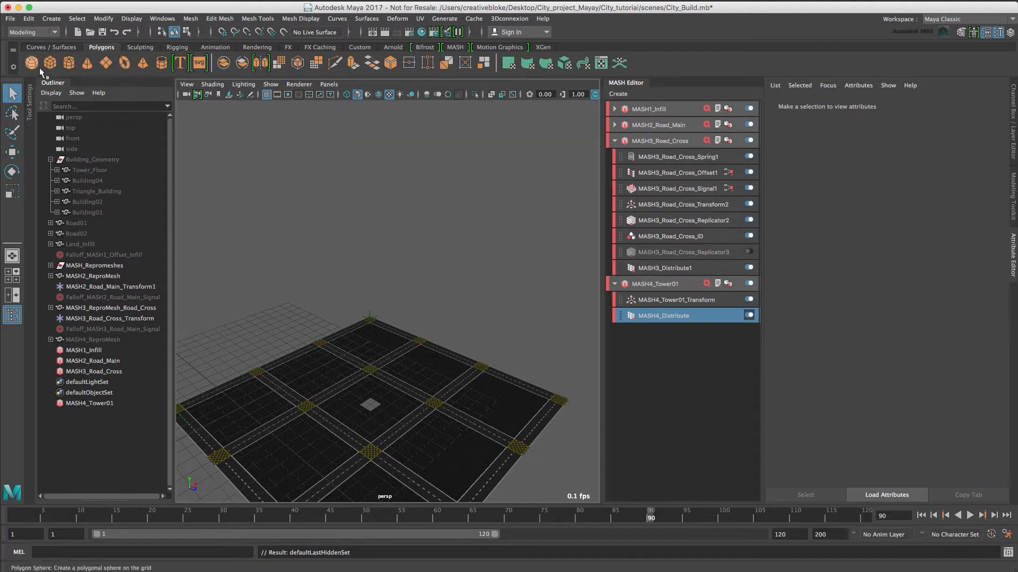
{"action": "left_click", "coordinate": [68, 63]}
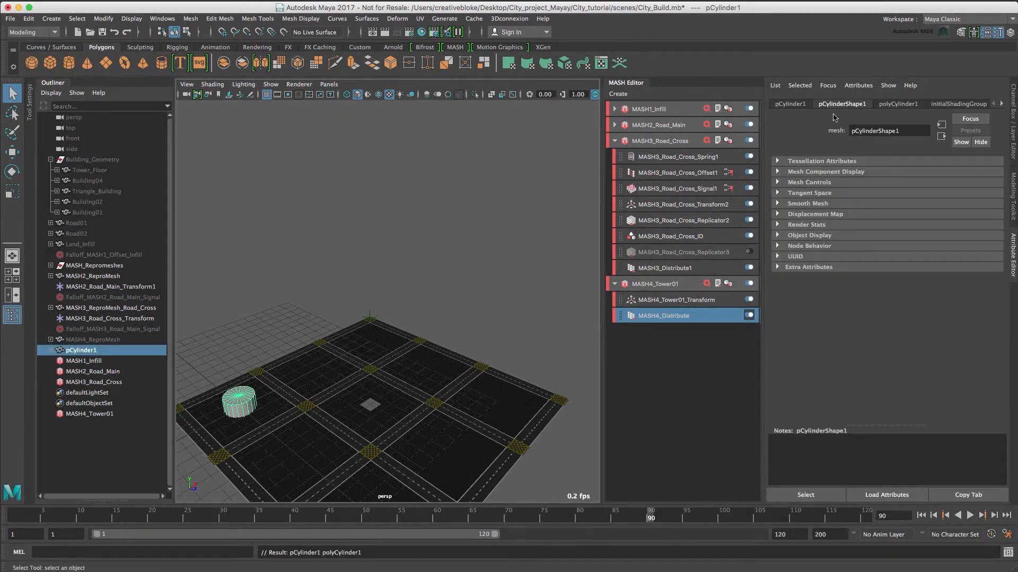
Set the cylinder's radius to 0.05, height to 3 and Subdivisions Axis to 12
{"action": "left_click", "coordinate": [904, 105]}
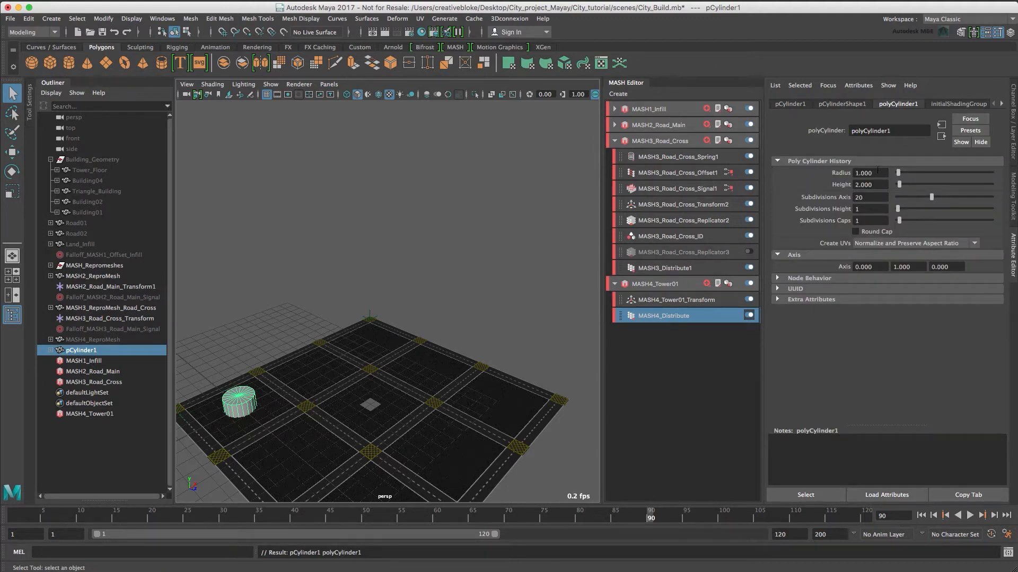
{"action": "left_click", "coordinate": [877, 170]}
{"action": "type", "text": ".05"}
{"action": "key", "text": "Tab"}
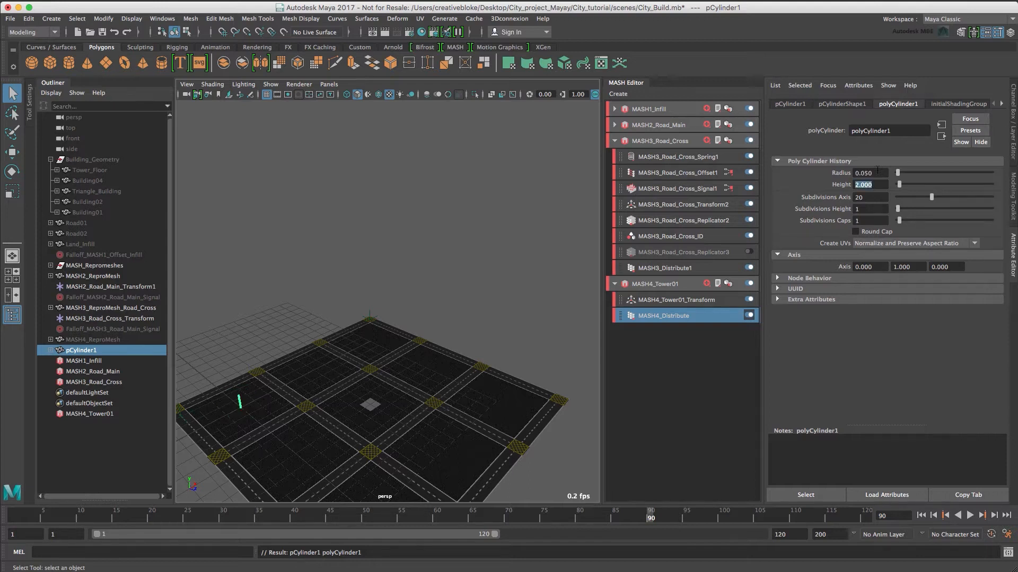
{"action": "type", "text": "3"}
{"action": "key", "text": "Tab"}
{"action": "key", "text": "Tab"}
{"action": "key", "text": "shift+Tab"}
{"action": "type", "text": "12"}
{"action": "key", "text": "Return"}
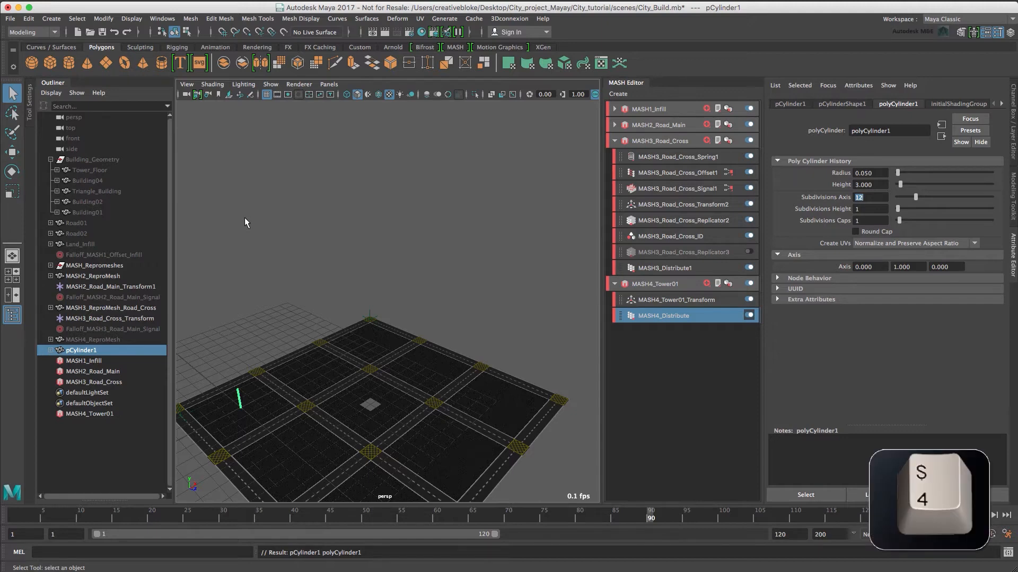
Switch to wireframe display and select the vertices at the cylinder's lower end
{"action": "left_click", "coordinate": [243, 217]}
{"action": "key", "text": "4"}
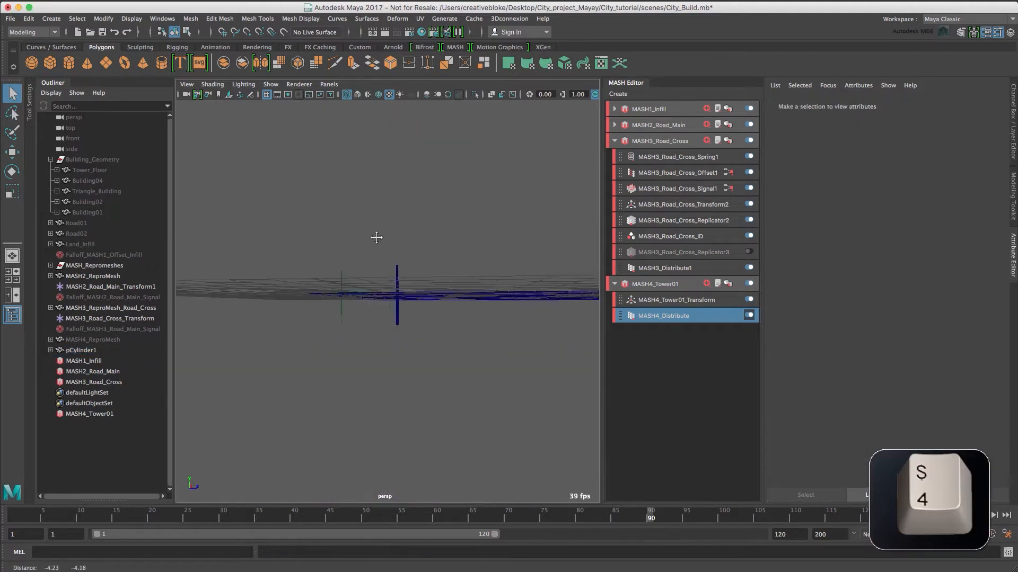
{"action": "left_click", "coordinate": [396, 267]}
{"action": "right_click_drag", "start_coordinate": [396, 267], "coordinate": [346, 262]}
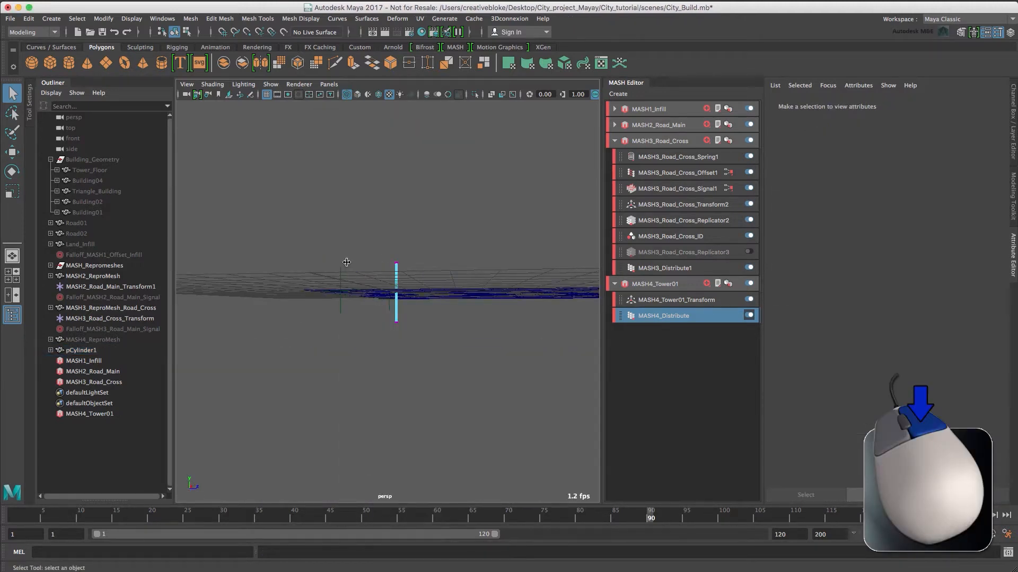
{"action": "left_click_drag", "start_coordinate": [342, 369], "coordinate": [407, 336]}
{"action": "scroll", "coordinate": [335, 385], "scroll_direction": "up", "scroll_amount": 5}
{"action": "middle_click_drag", "start_coordinate": [335, 384], "coordinate": [390, 313], "text": "alt"}
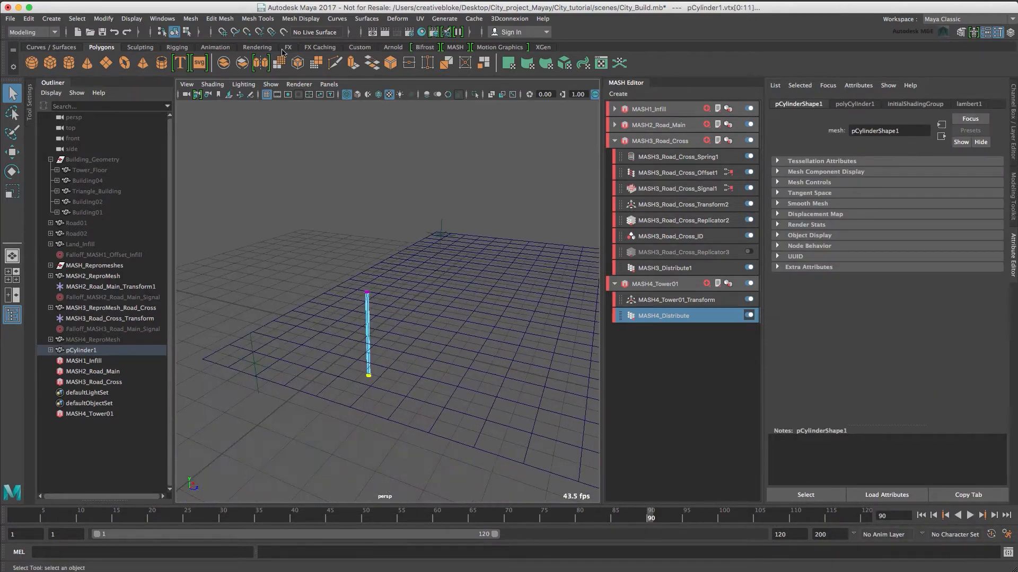
Move the lower-end vertices up to ground level with grid snapping, and return the cylinder to object mode
{"action": "left_click", "coordinate": [222, 32]}
{"action": "key", "text": "w"}
{"action": "mouse_move", "coordinate": [370, 339]}
{"action": "left_mouse_down"}
{"action": "mouse_move", "coordinate": [370, 319]}
{"action": "mouse_move", "coordinate": [389, 338]}
{"action": "left_mouse_up"}
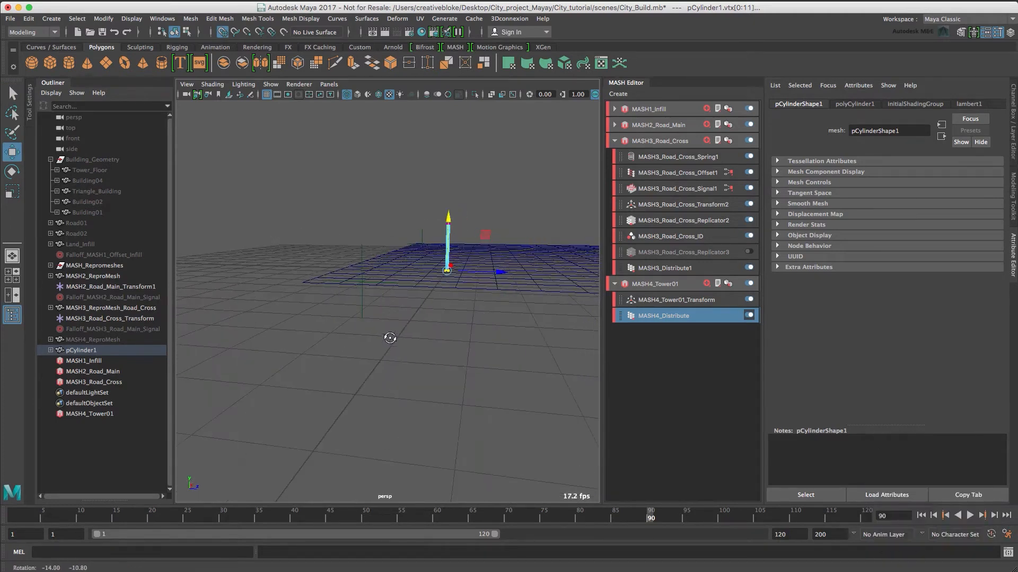
{"action": "left_click", "coordinate": [456, 234]}
{"action": "right_click_drag", "start_coordinate": [469, 225], "coordinate": [500, 220]}
{"action": "left_click_drag", "start_coordinate": [500, 221], "coordinate": [480, 223], "text": "alt"}
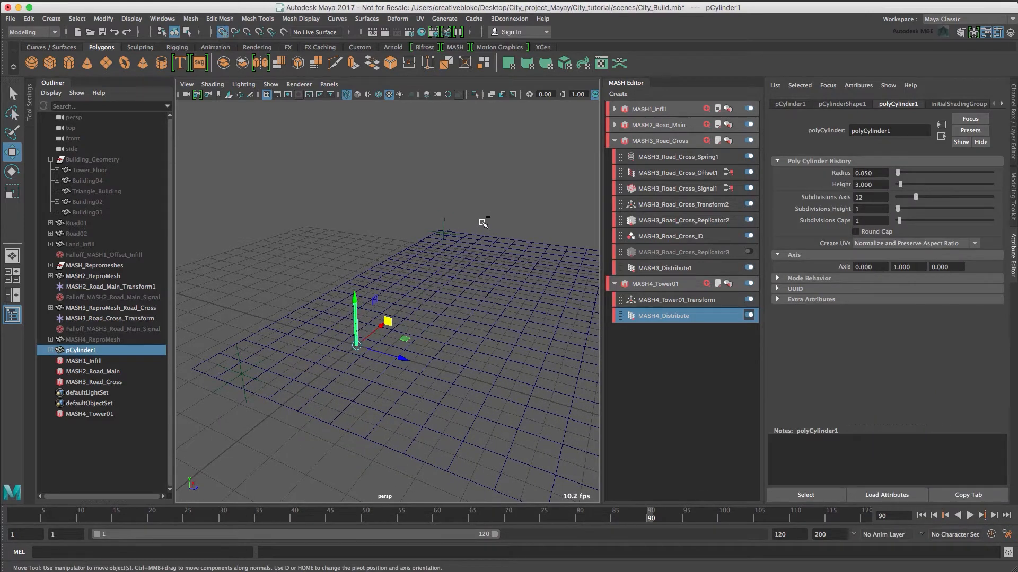
Duplicate the cylinder twice, moving one copy along Z and the other 2 units along X with grid snapping
{"action": "key", "text": "ctrl+d"}
{"action": "key", "text": "ctrl+d"}
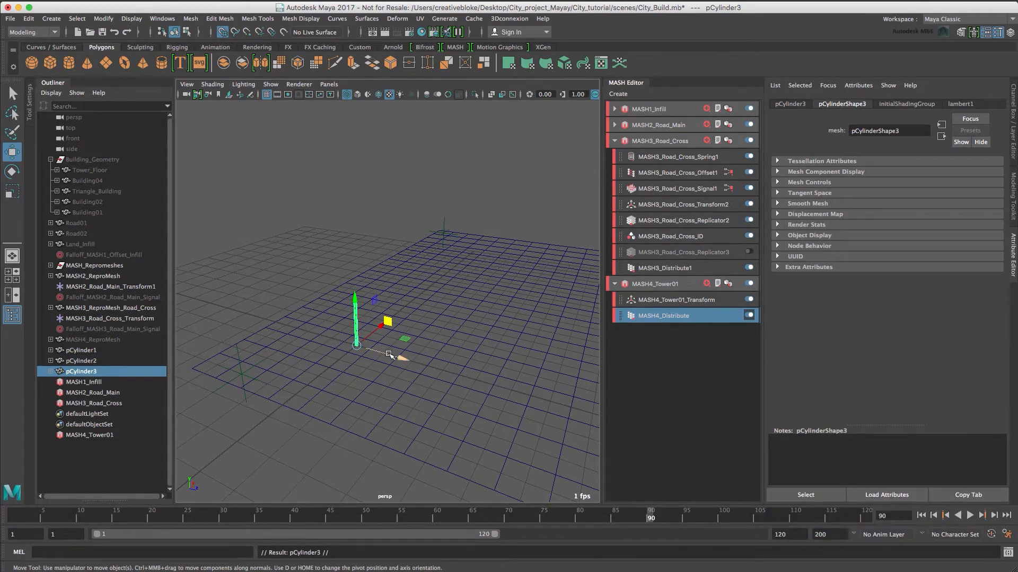
{"action": "left_click_drag", "start_coordinate": [392, 358], "coordinate": [423, 368]}
{"action": "left_click", "coordinate": [84, 362]}
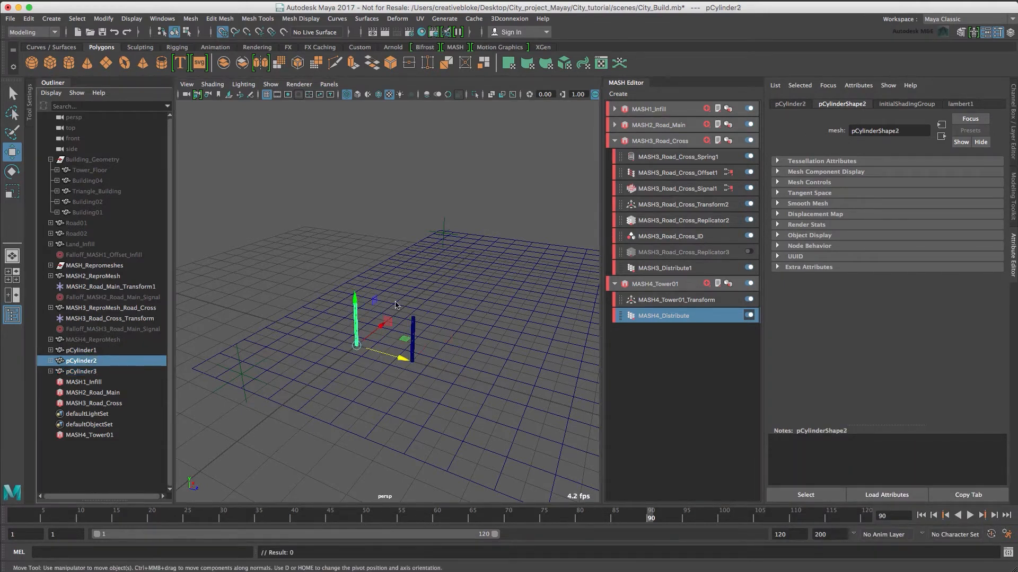
{"action": "left_click_drag", "start_coordinate": [378, 329], "coordinate": [389, 323]}
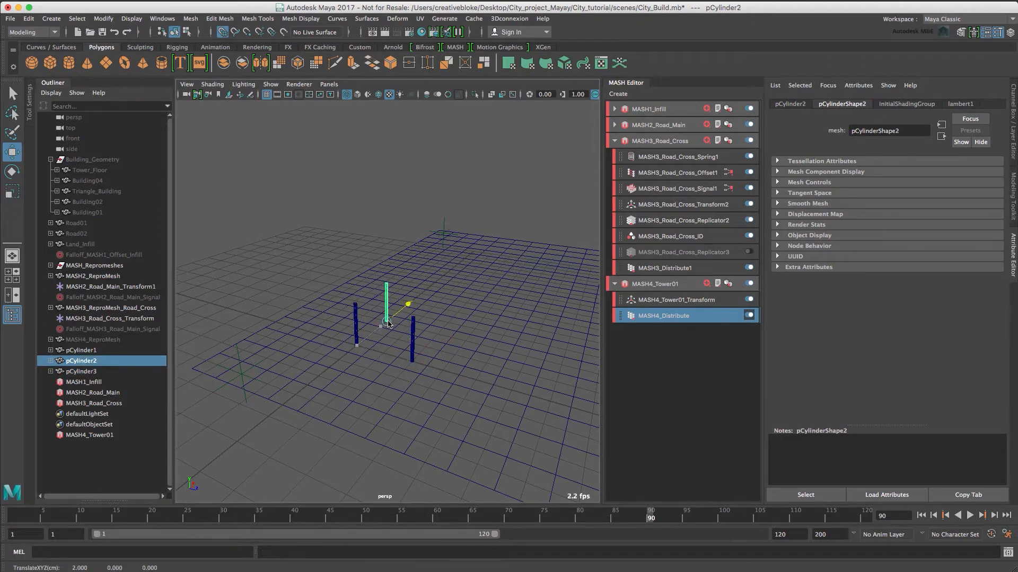
Combine the cylinders pCylinder1, pCylinder2 and pCylinder3 into a single mesh
{"action": "left_click", "coordinate": [99, 349]}
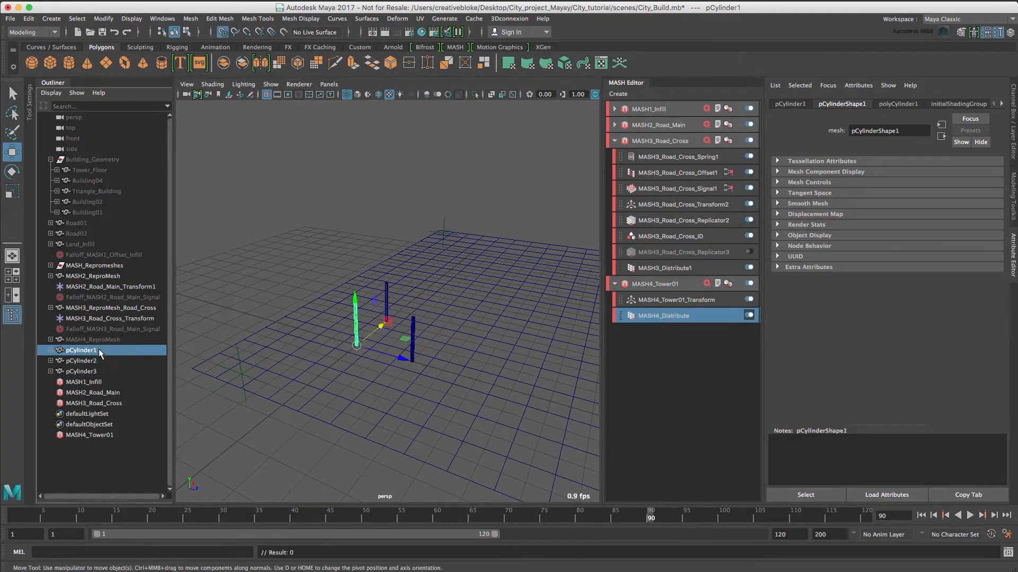
{"action": "left_click", "coordinate": [87, 371], "text": "shift"}
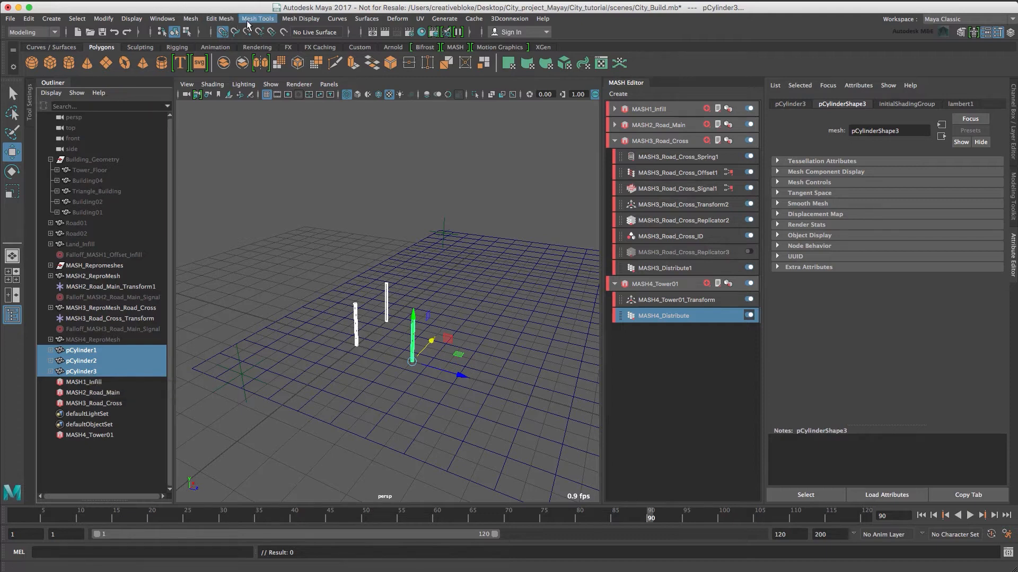
{"action": "left_click", "coordinate": [191, 19]}
{"action": "left_click", "coordinate": [207, 56]}
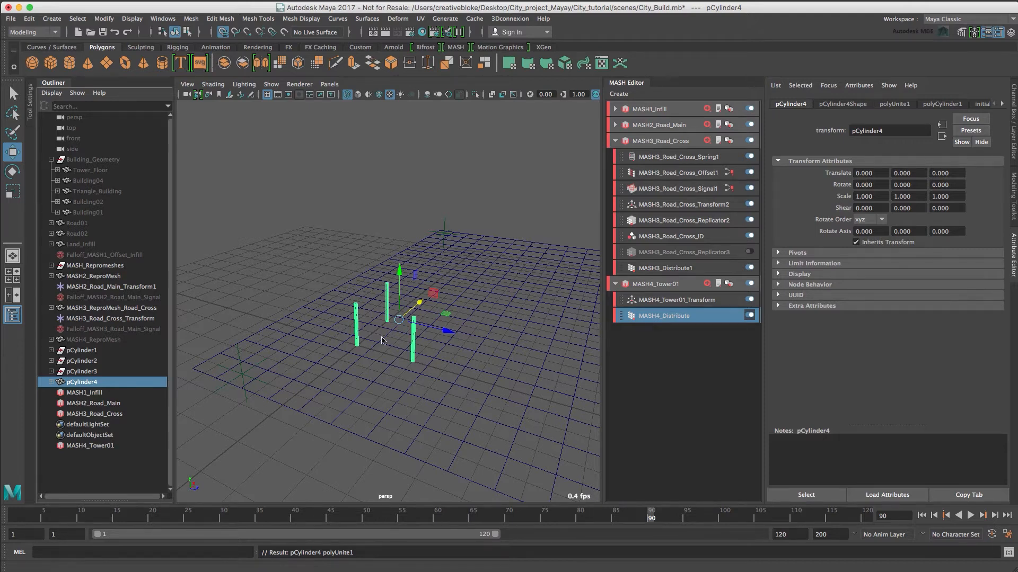
Raise the upper-end vertices of the combined cylinders, leaving the one moved along Z shorter, and return to object mode
{"action": "right_click_drag", "start_coordinate": [356, 325], "coordinate": [298, 322]}
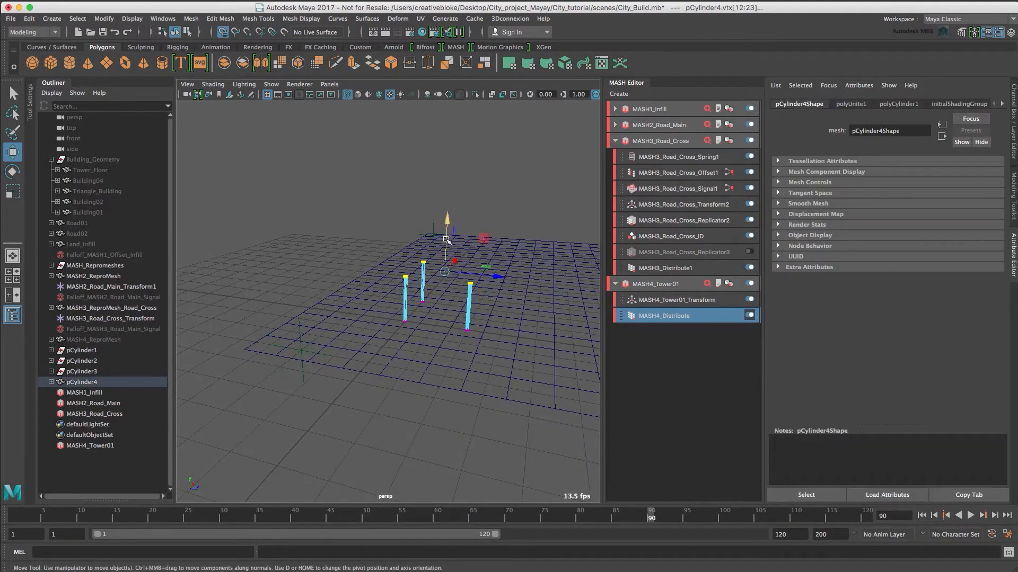
{"action": "left_click_drag", "start_coordinate": [447, 241], "coordinate": [480, 158]}
{"action": "key", "text": "w"}
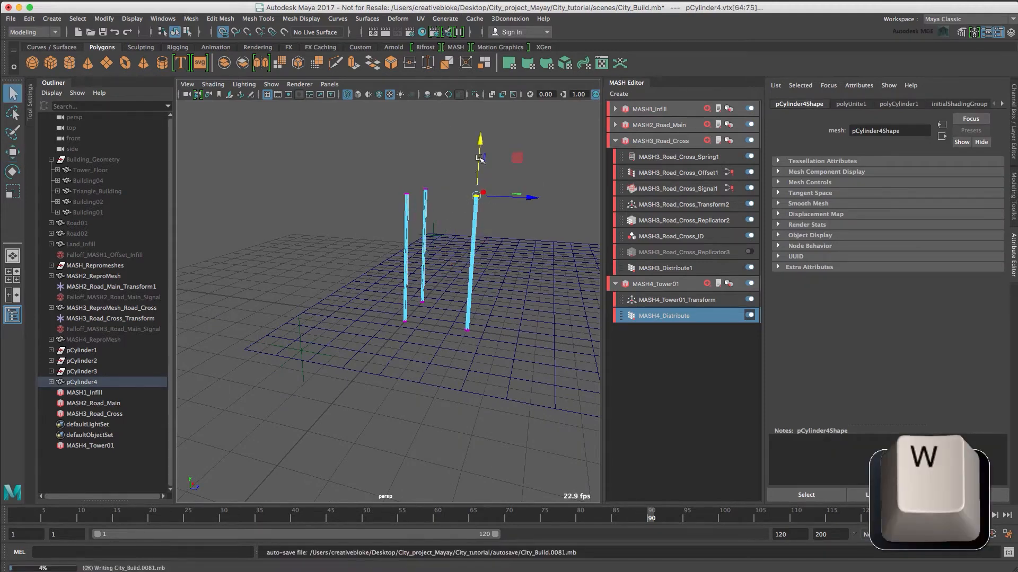
{"action": "right_click_drag", "start_coordinate": [448, 221], "coordinate": [481, 207]}
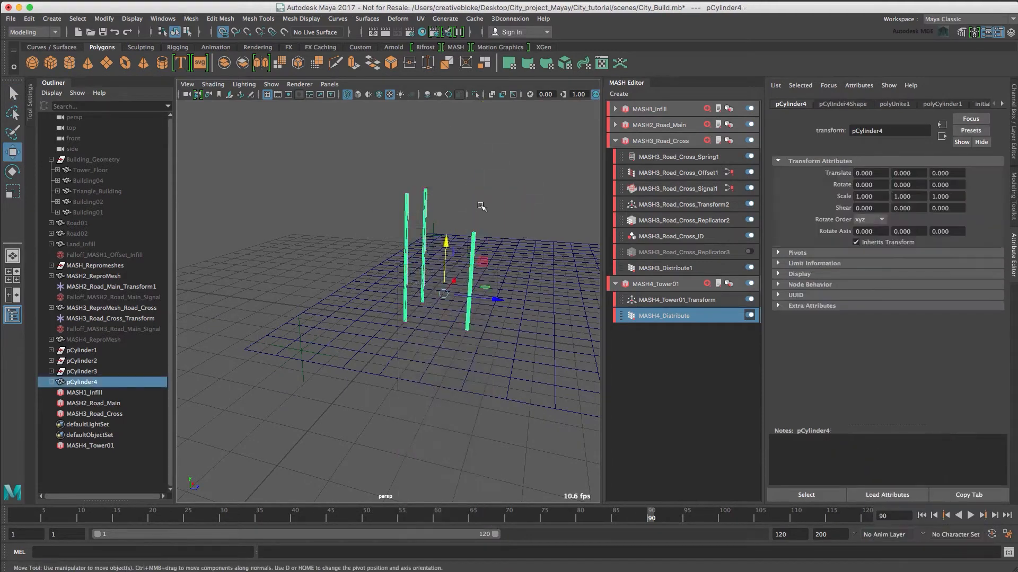
Assign the existing Tower material to the combined cylinder mesh and clear the selection
{"action": "left_click_drag", "start_coordinate": [429, 210], "coordinate": [409, 194], "text": "alt"}
{"action": "right_click", "coordinate": [392, 164]}
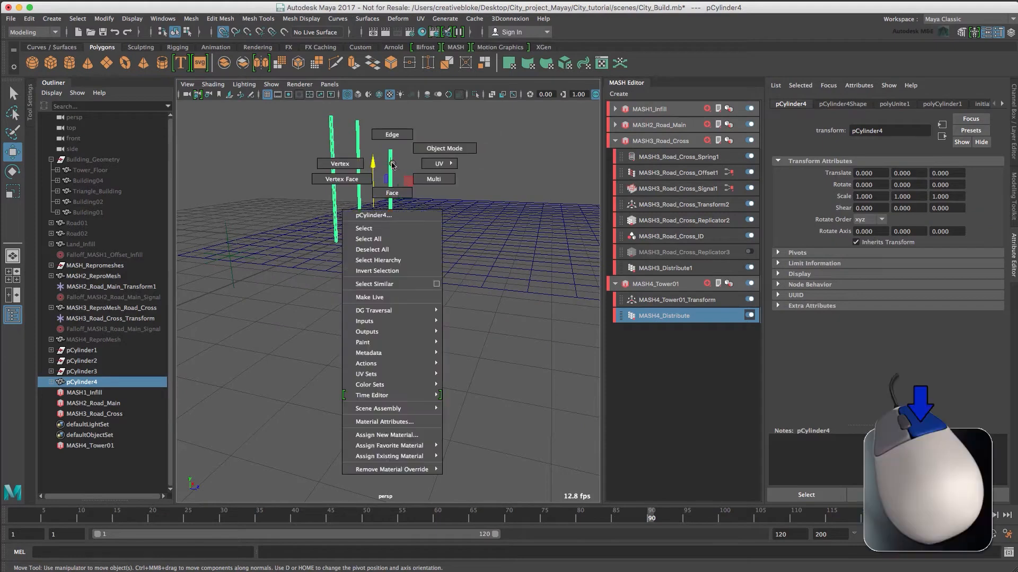
{"action": "right_click_drag", "start_coordinate": [392, 164], "coordinate": [528, 523]}
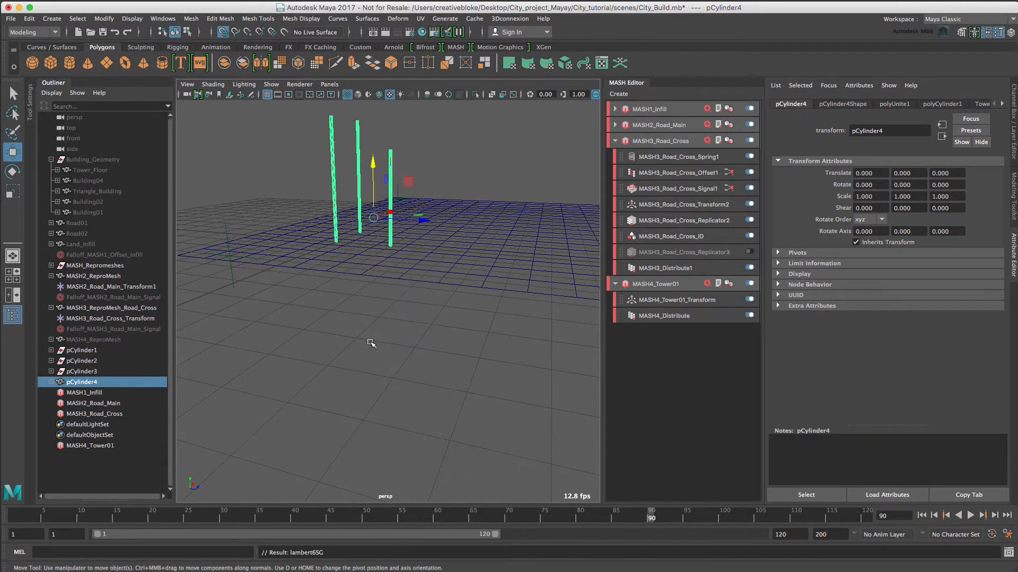
{"action": "left_click", "coordinate": [369, 342]}
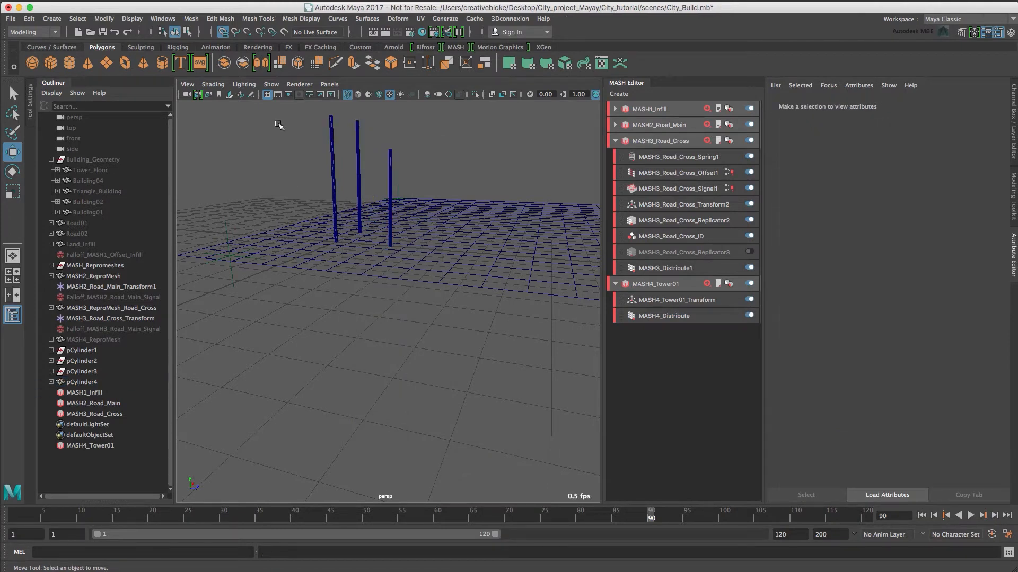
Delete the construction history of the combined cylinder mesh pCylinder4
{"action": "left_click", "coordinate": [333, 147]}
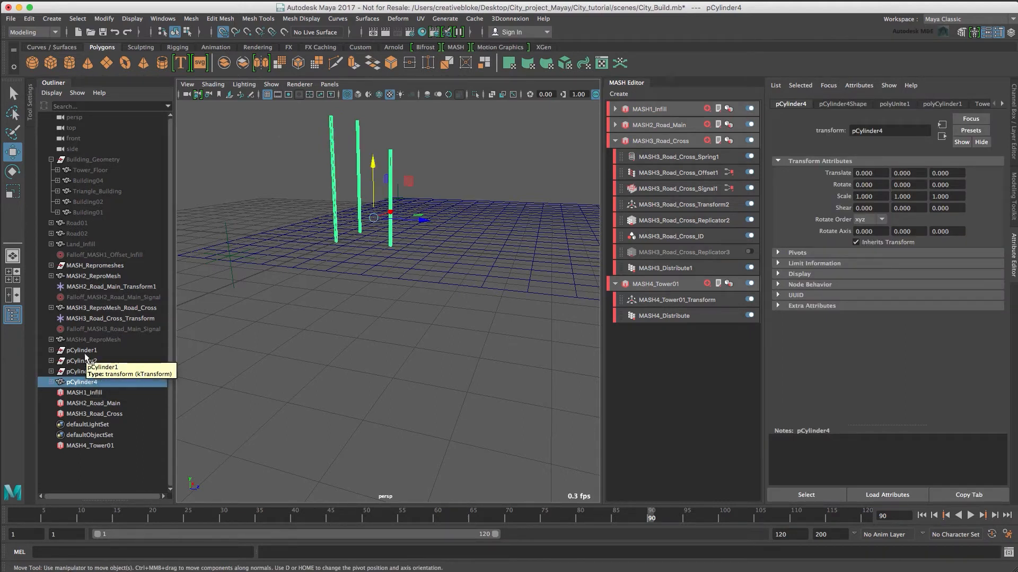
{"action": "left_click", "coordinate": [31, 19]}
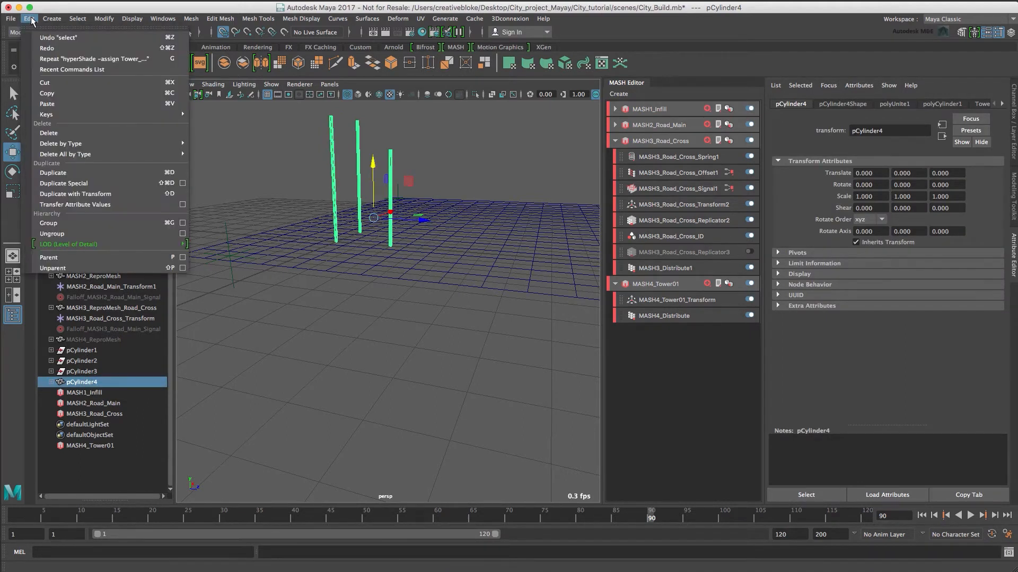
{"action": "mouse_move", "coordinate": [80, 144]}
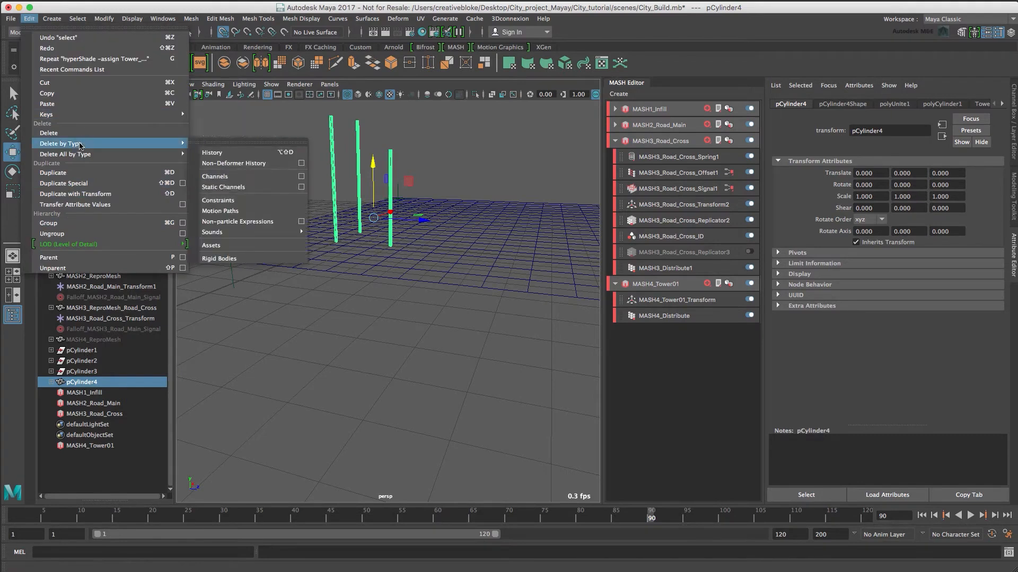
{"action": "left_click", "coordinate": [226, 156]}
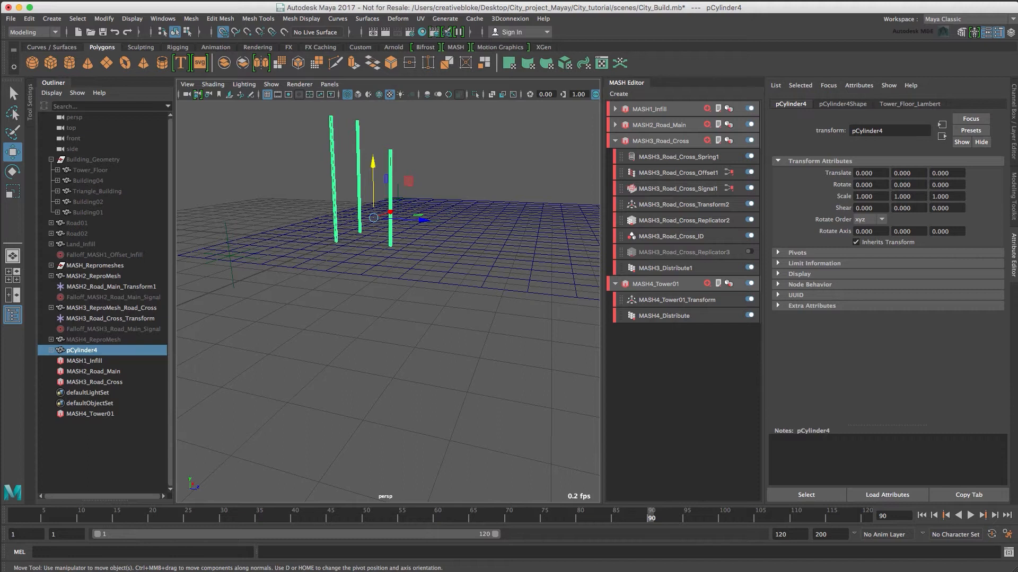
Rename the combined cylinder mesh as Tower01_Antenna
{"action": "double_click", "coordinate": [85, 350]}
{"action": "type", "text": "`t"}
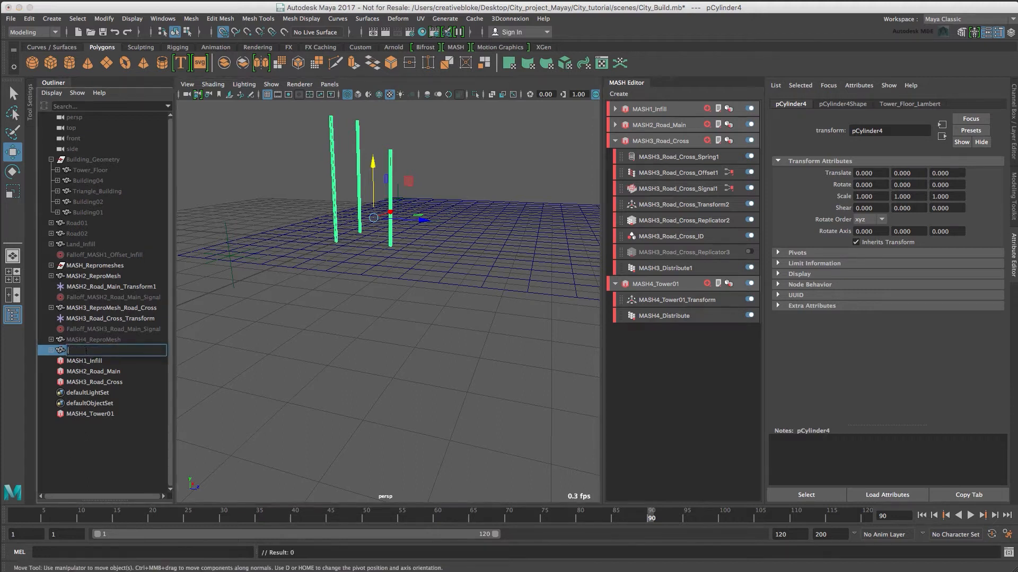
{"action": "type", "text": "Tower01_Antenna"}
{"action": "key", "text": "Return"}
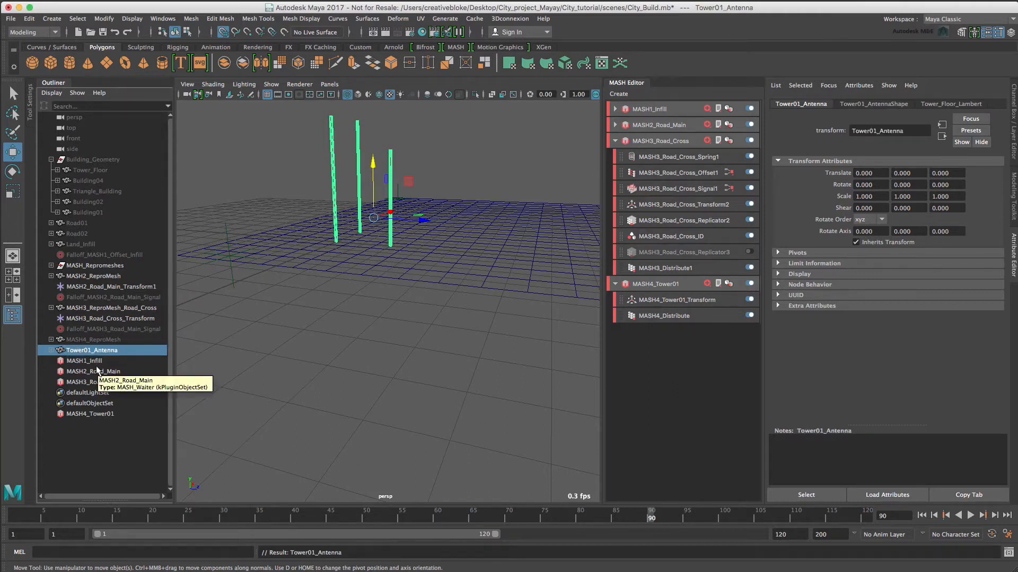
Unhide the tower's MASH4_ReproMesh and rename it MASH4_Tower_ReproMesh
{"action": "left_click", "coordinate": [96, 339]}
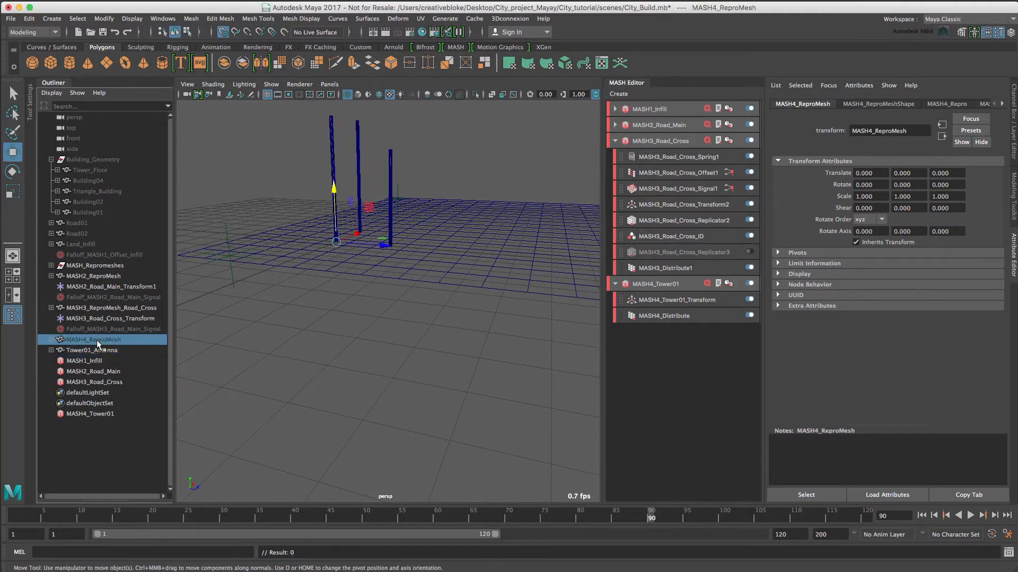
{"action": "key", "text": "shift+h"}
{"action": "double_click", "coordinate": [97, 339]}
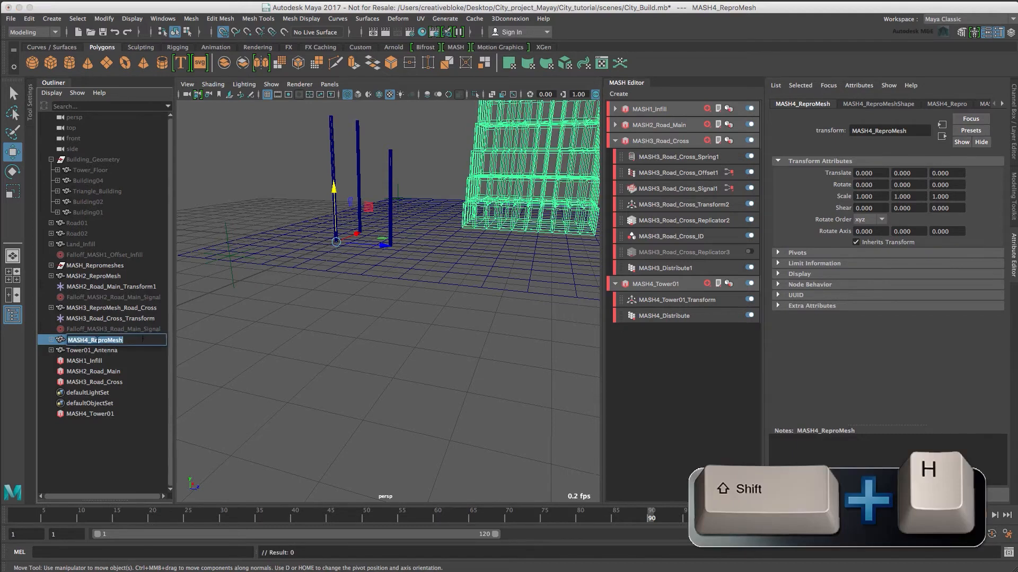
{"action": "left_click", "coordinate": [139, 338]}
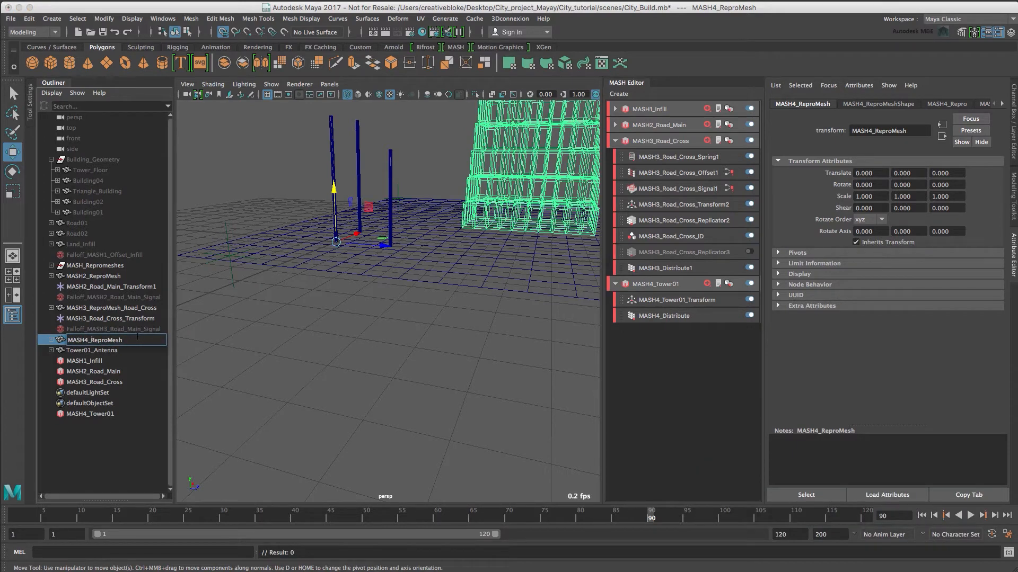
{"action": "type", "text": "Tower_"}
{"action": "key", "text": "Return"}
Frame the whole tower in the perspective view and display the scene shaded with textures
{"action": "key", "text": "f"}
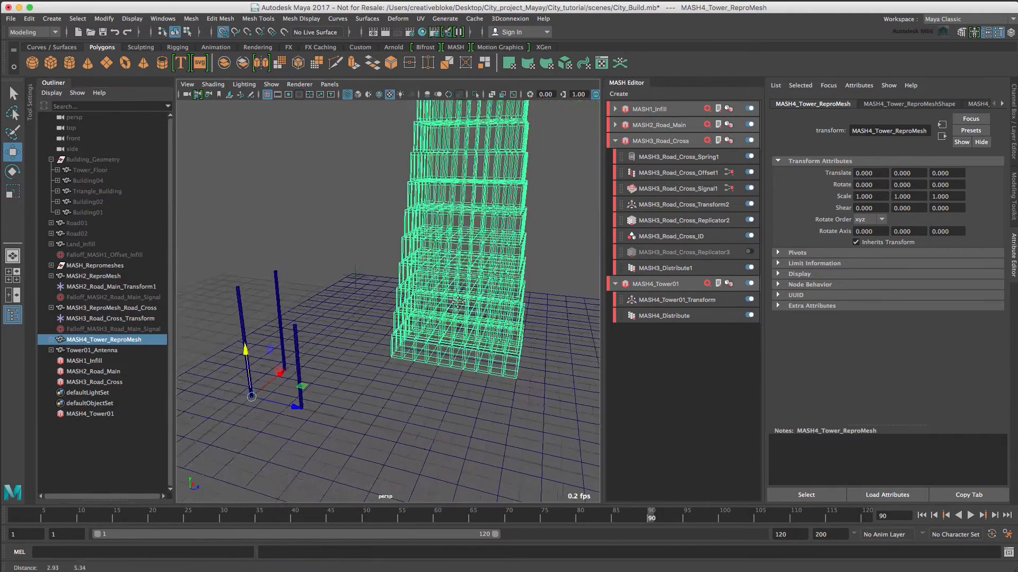
{"action": "middle_click_drag", "start_coordinate": [457, 302], "coordinate": [449, 319], "text": "alt"}
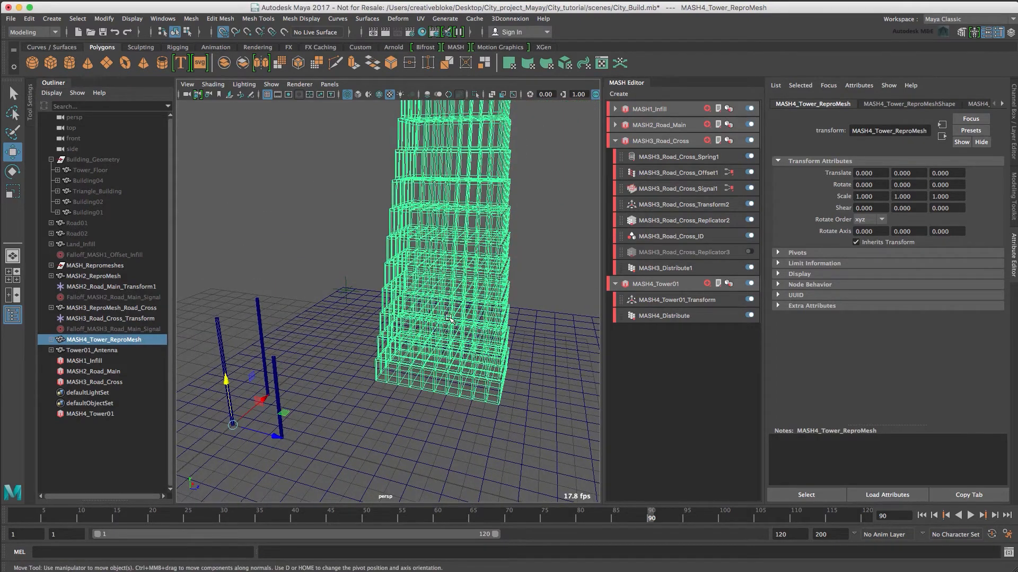
{"action": "key", "text": "5"}
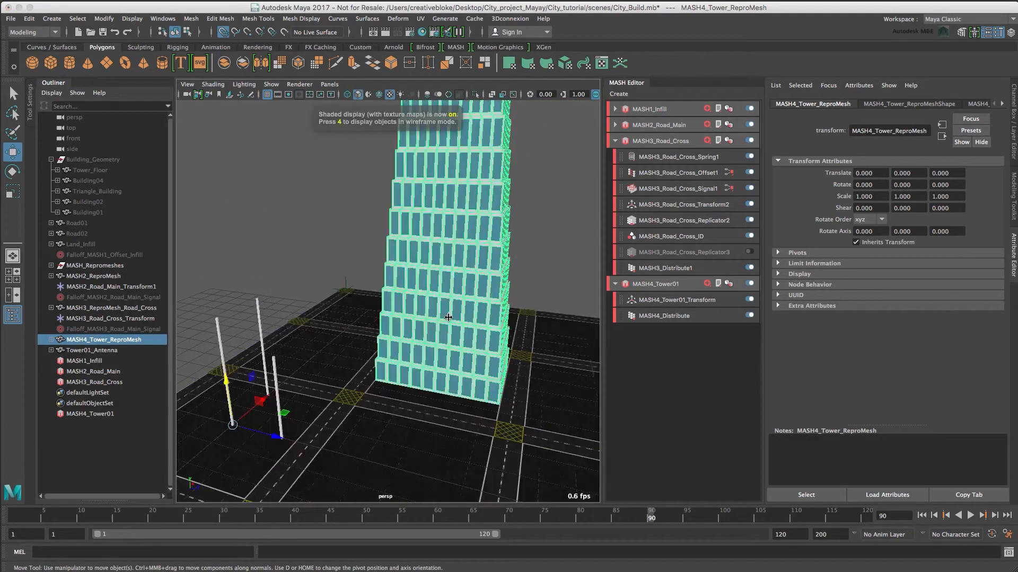
{"action": "key", "text": "6"}
{"action": "left_click_drag", "start_coordinate": [450, 319], "coordinate": [636, 125], "text": "alt"}
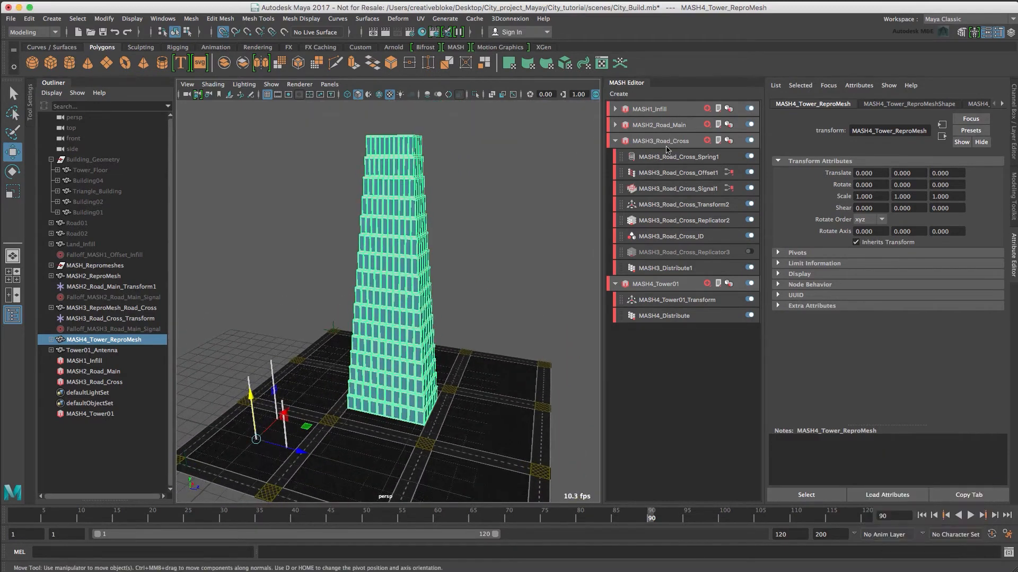
Add the Tower01_Antenna mesh to the Repro object list of the MASH4_Tower01 network, after collapsing the MASH3_Road_Cross network
{"action": "left_click", "coordinate": [615, 140]}
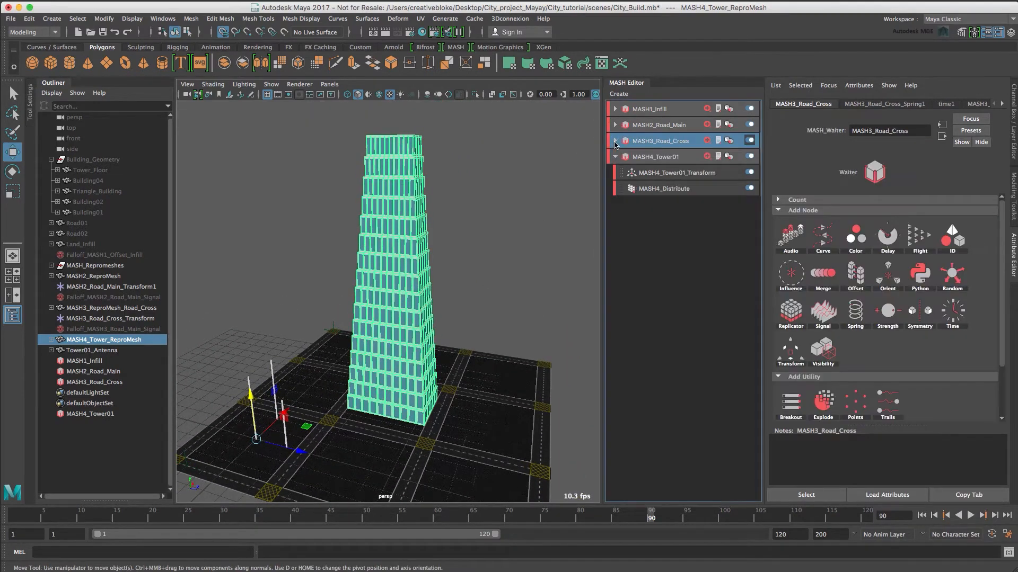
{"action": "left_click", "coordinate": [654, 157]}
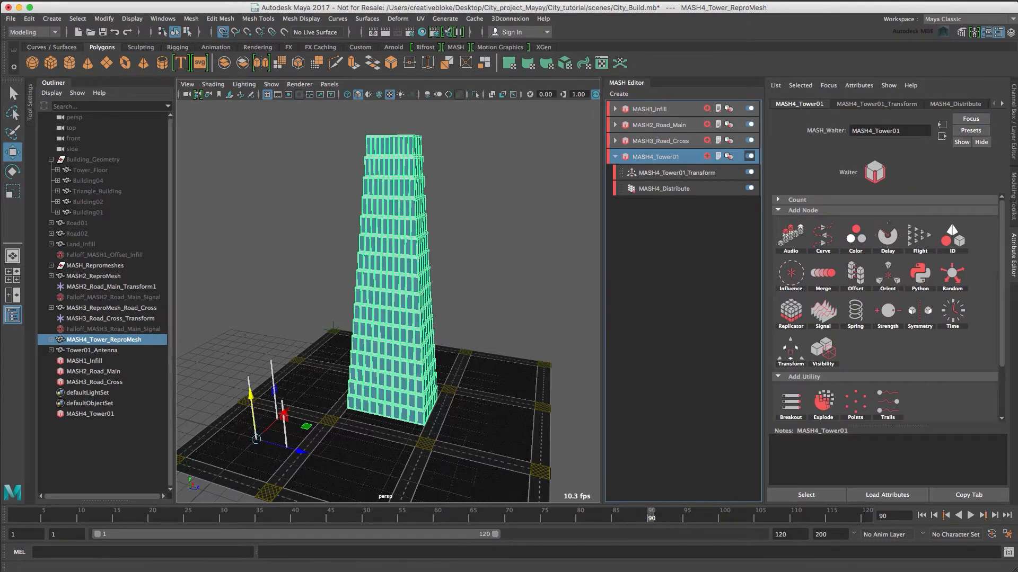
{"action": "left_click", "coordinate": [1002, 105]}
{"action": "left_click", "coordinate": [966, 105]}
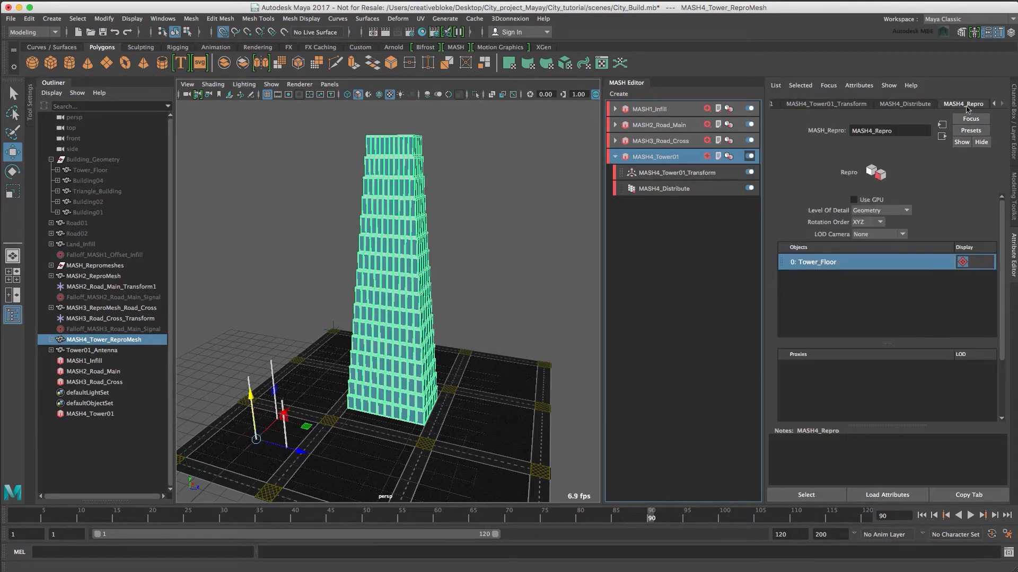
{"action": "left_click", "coordinate": [97, 350]}
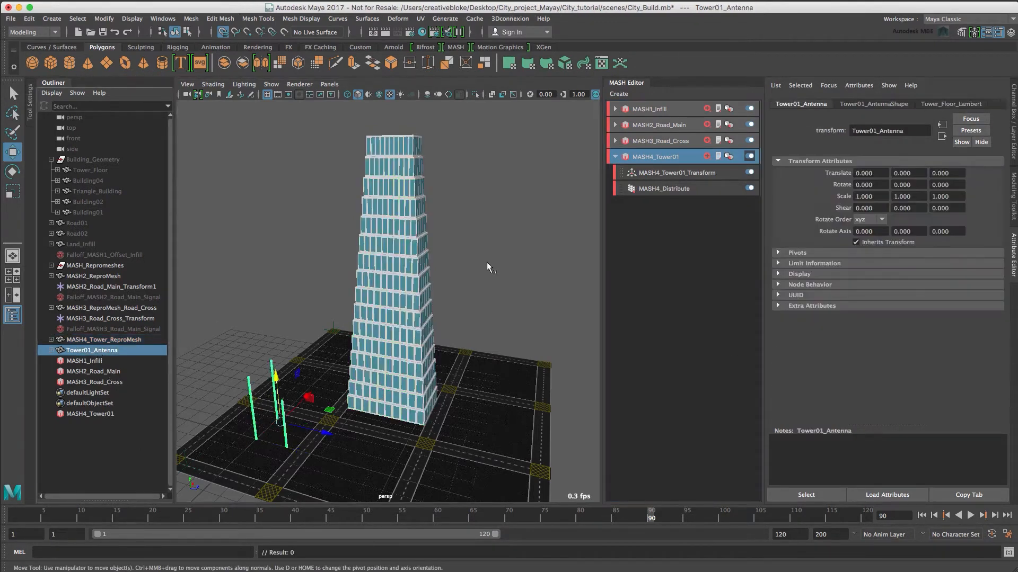
{"action": "left_click", "coordinate": [676, 154]}
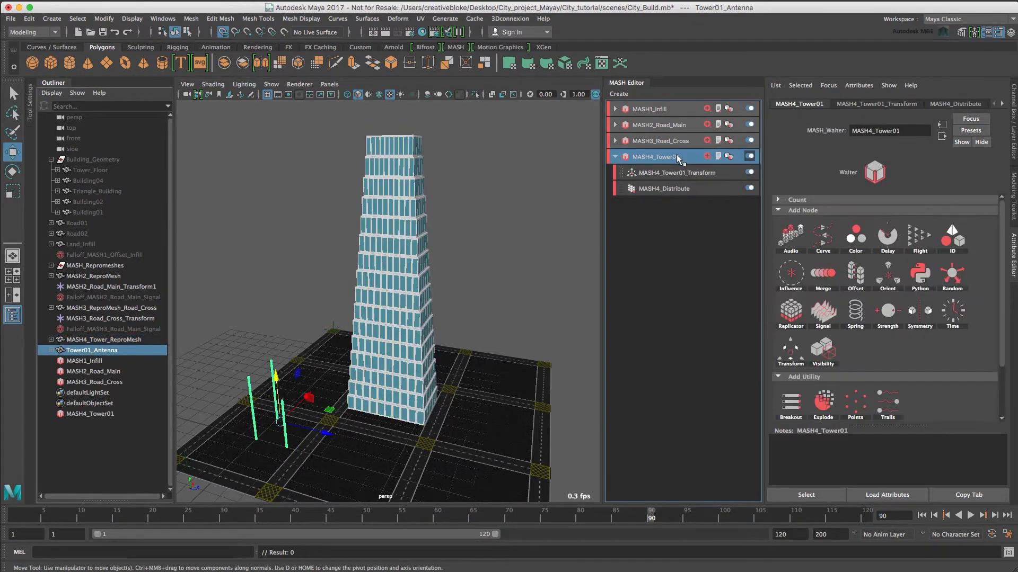
{"action": "left_click", "coordinate": [1002, 104]}
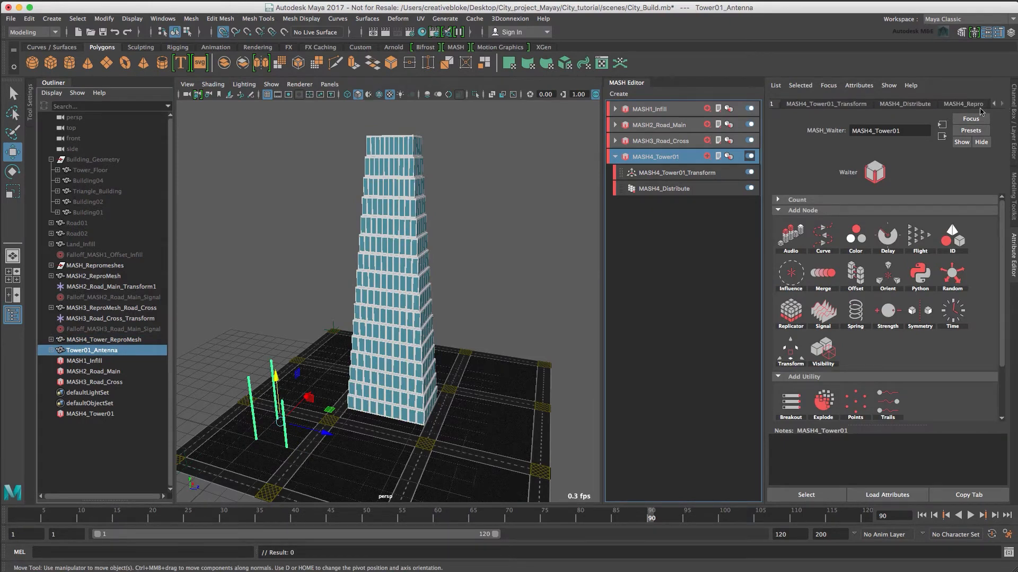
{"action": "left_click", "coordinate": [963, 104]}
{"action": "right_click", "coordinate": [840, 298]}
{"action": "left_click", "coordinate": [869, 296]}
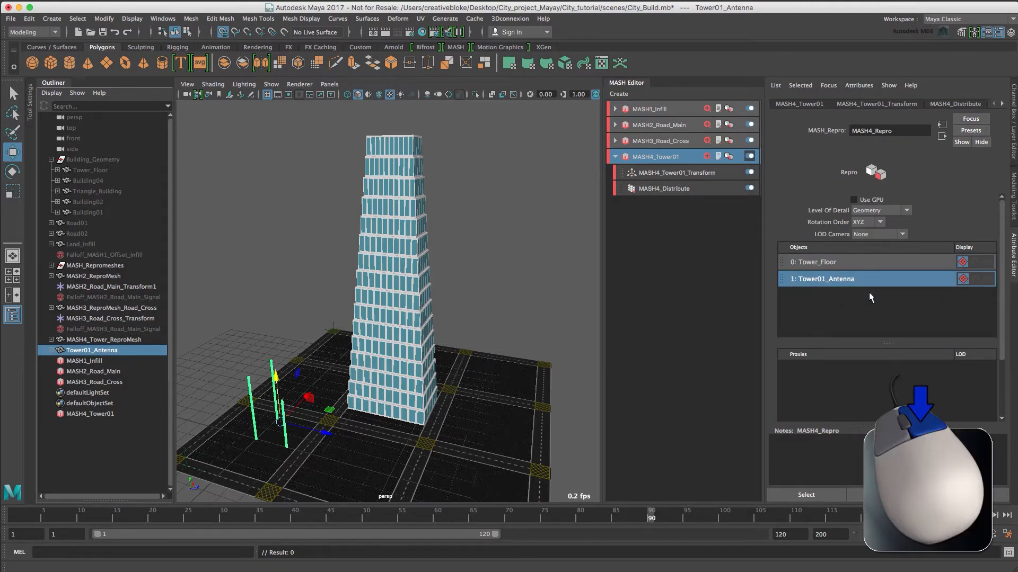
Hide the original Tower01_Antenna mesh and select MASH4_Tower_ReproMesh
{"action": "left_click", "coordinate": [98, 351]}
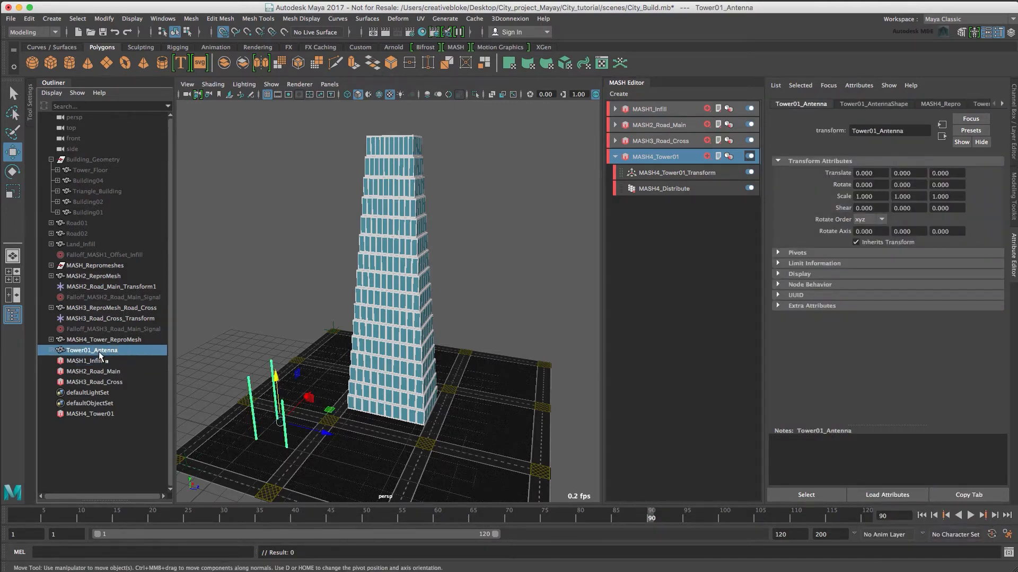
{"action": "key", "text": "ctrl+h"}
{"action": "left_click", "coordinate": [101, 339]}
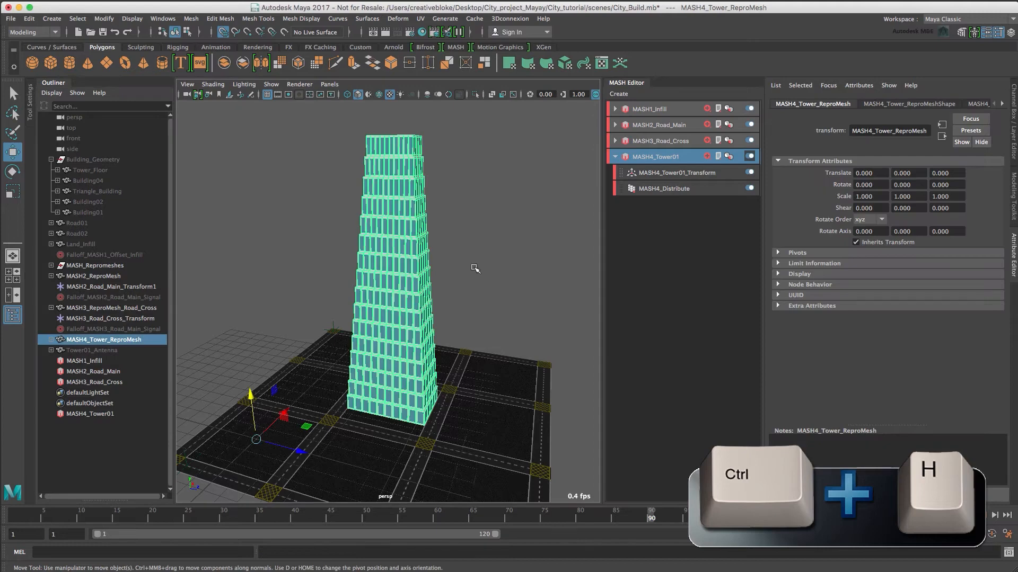
Add an ID node to the MASH4_Tower01 network and set its linear ID Count to 15
{"action": "left_click", "coordinate": [676, 157]}
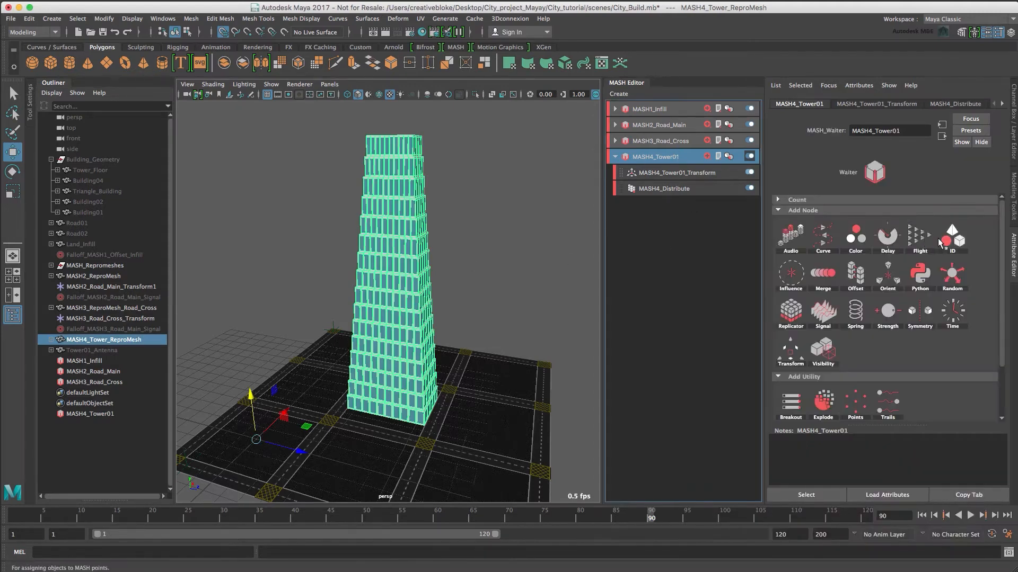
{"action": "left_click", "coordinate": [971, 247]}
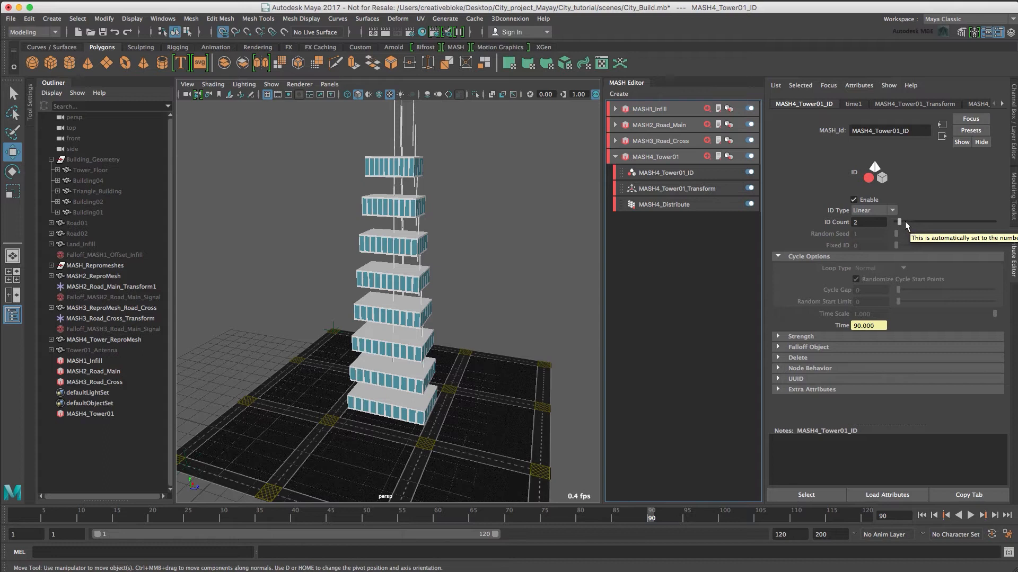
{"action": "left_click_drag", "start_coordinate": [900, 222], "coordinate": [944, 224]}
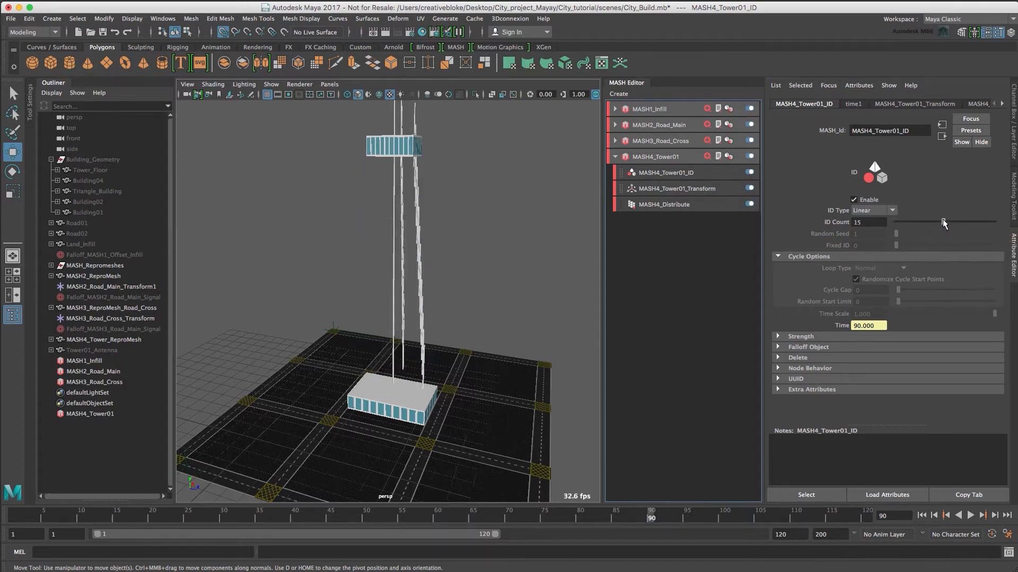
{"action": "left_click_drag", "start_coordinate": [485, 253], "coordinate": [476, 273], "text": "alt"}
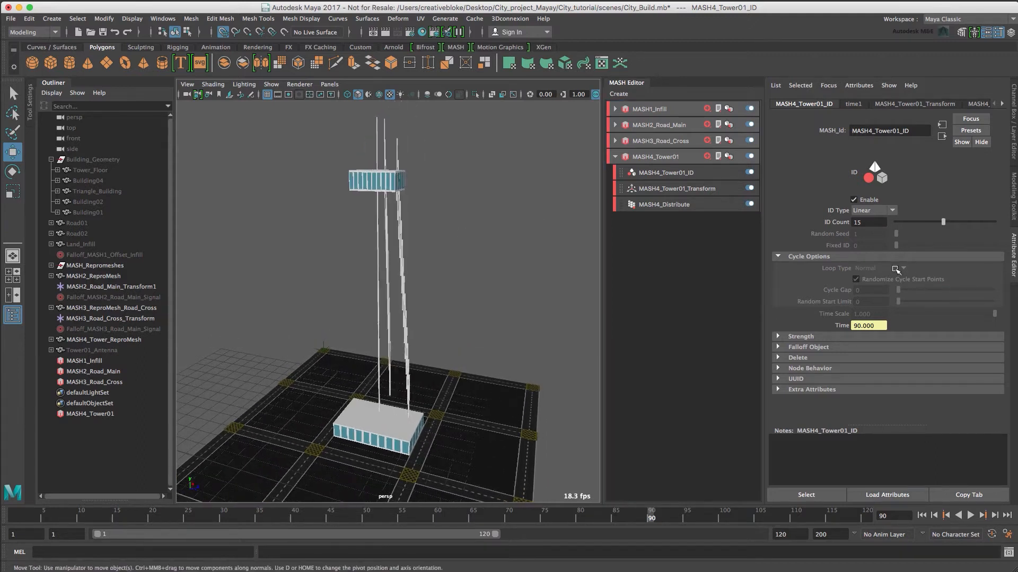
Reorder the MASH4_Repro objects so Tower01_Antenna has index 0 and Tower_Floor has index 1
{"action": "left_click", "coordinate": [1001, 104]}
{"action": "left_click", "coordinate": [1001, 104]}
{"action": "left_click", "coordinate": [963, 104]}
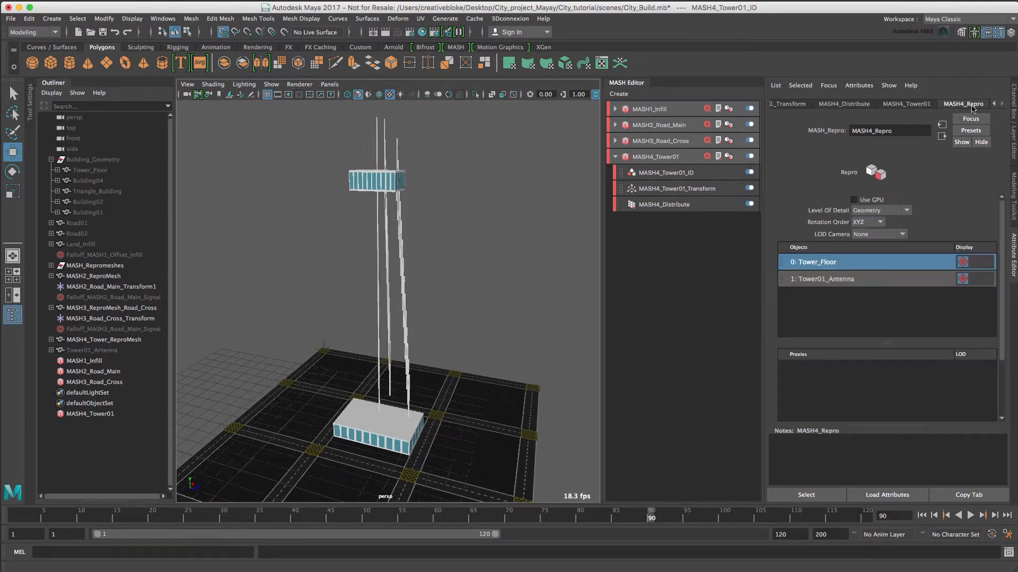
{"action": "left_click_drag", "start_coordinate": [818, 268], "coordinate": [824, 314]}
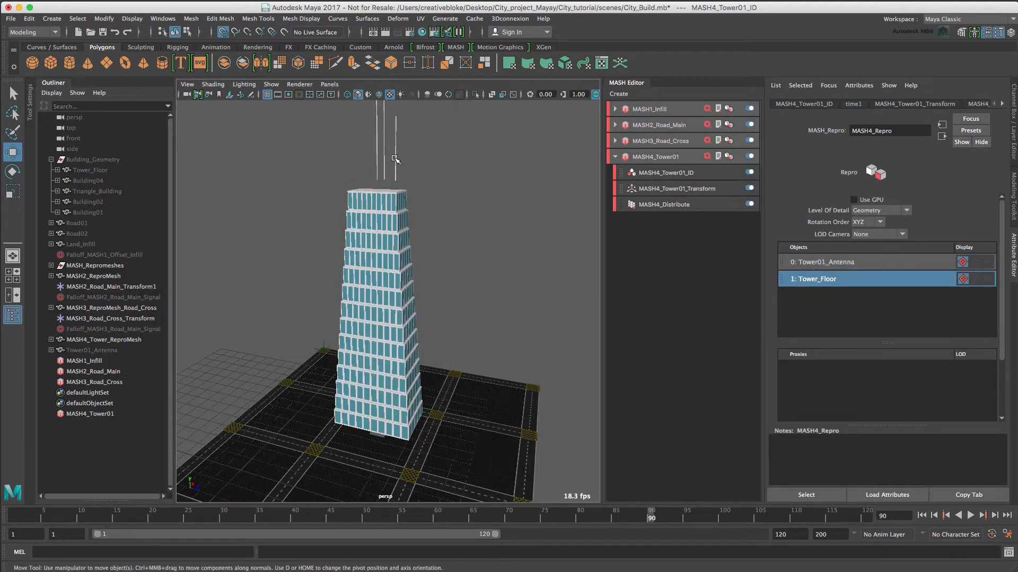
Unhide Tower01_Antenna and move all its vertices down along Y so the antennas sit lower on the tower roof
{"action": "left_click", "coordinate": [90, 351]}
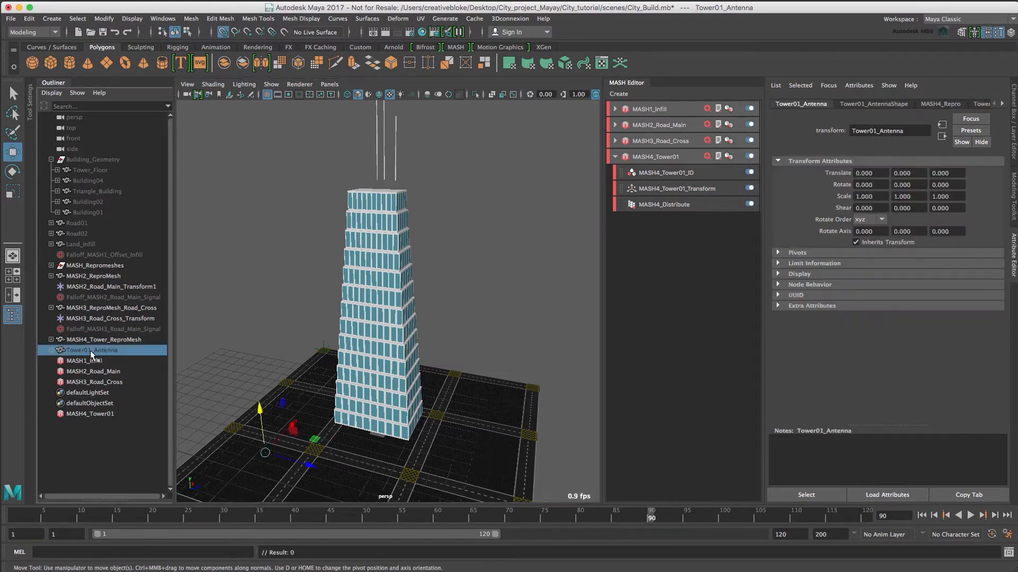
{"action": "key", "text": "shift+h"}
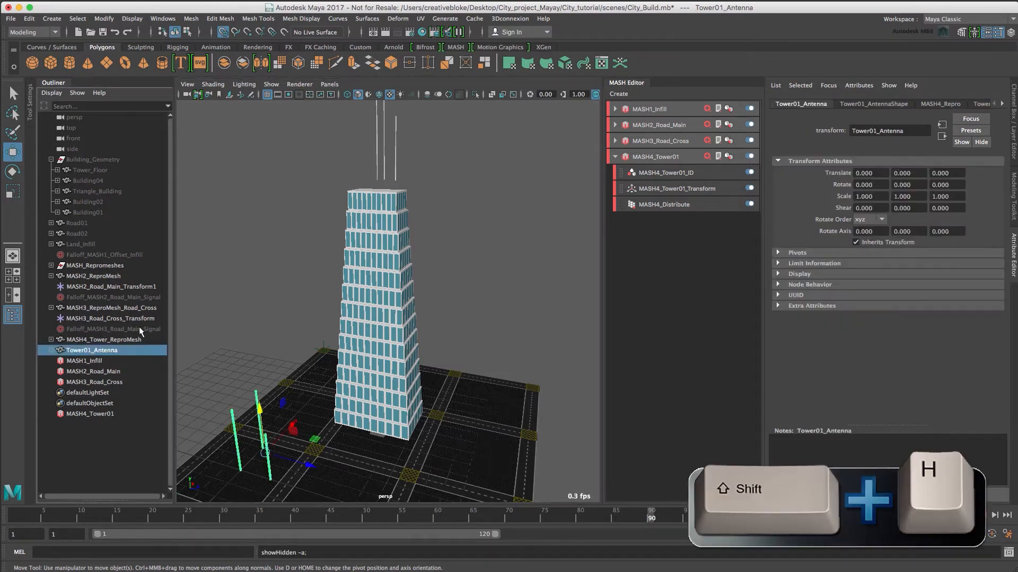
{"action": "left_click_drag", "start_coordinate": [307, 399], "coordinate": [257, 394], "text": "alt"}
{"action": "right_click_drag", "start_coordinate": [257, 393], "coordinate": [219, 338]}
{"action": "left_click_drag", "start_coordinate": [216, 335], "coordinate": [341, 469]}
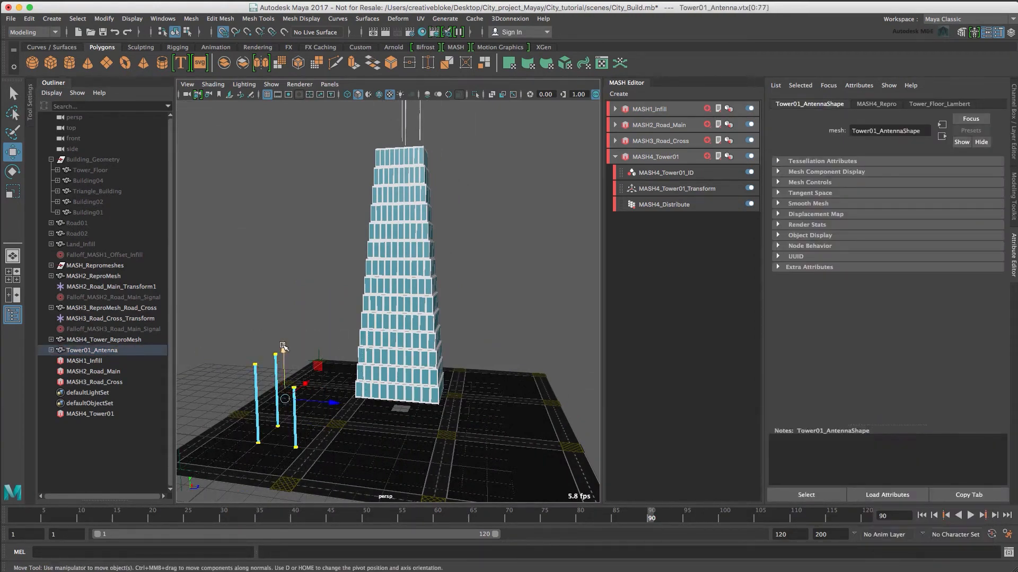
{"action": "left_click_drag", "start_coordinate": [285, 350], "coordinate": [284, 417]}
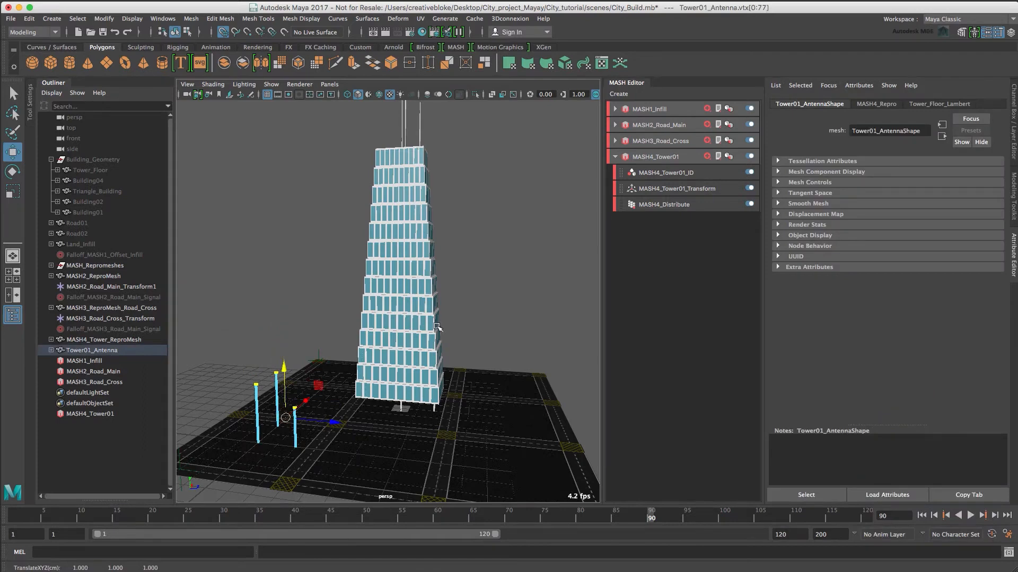
Select the top vertices of Tower01_Antenna and lower them along Y to shorten the masts to different heights
{"action": "left_click_drag", "start_coordinate": [457, 315], "coordinate": [251, 473], "text": "alt"}
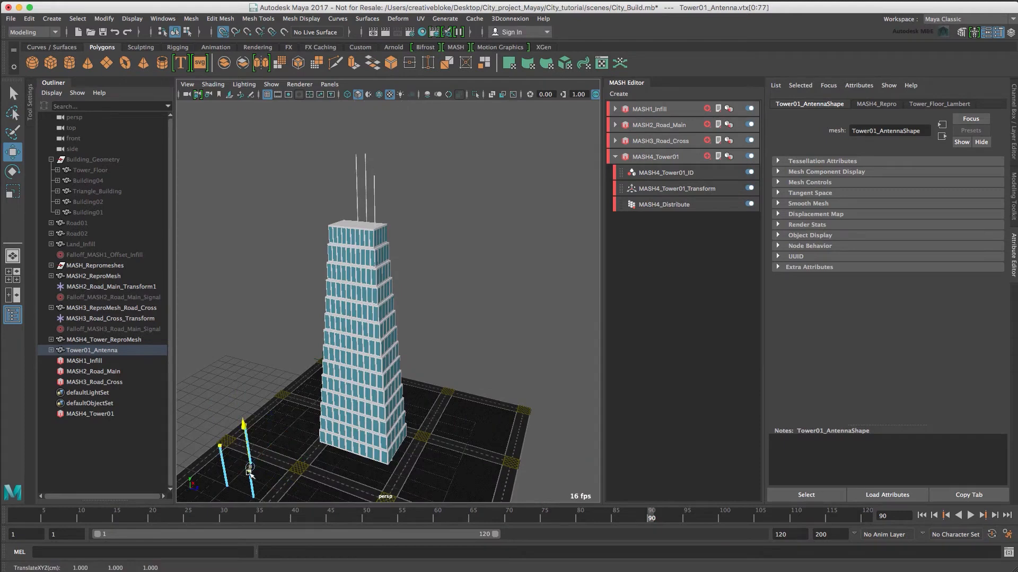
{"action": "left_click_drag", "start_coordinate": [406, 390], "coordinate": [427, 419], "text": "alt"}
{"action": "middle_click_drag", "start_coordinate": [431, 411], "coordinate": [508, 333], "text": "alt"}
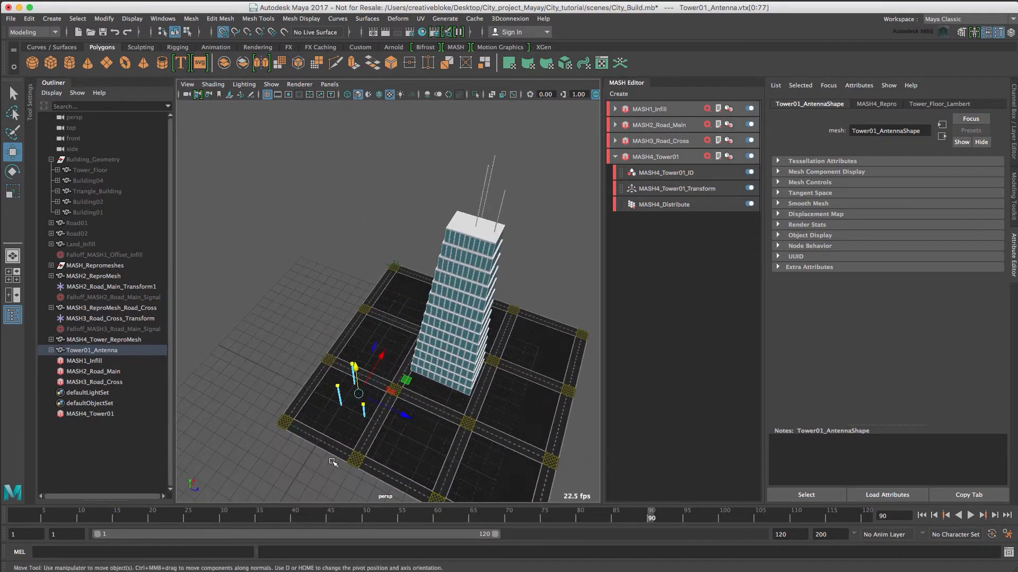
{"action": "left_click_drag", "start_coordinate": [371, 402], "coordinate": [369, 380]}
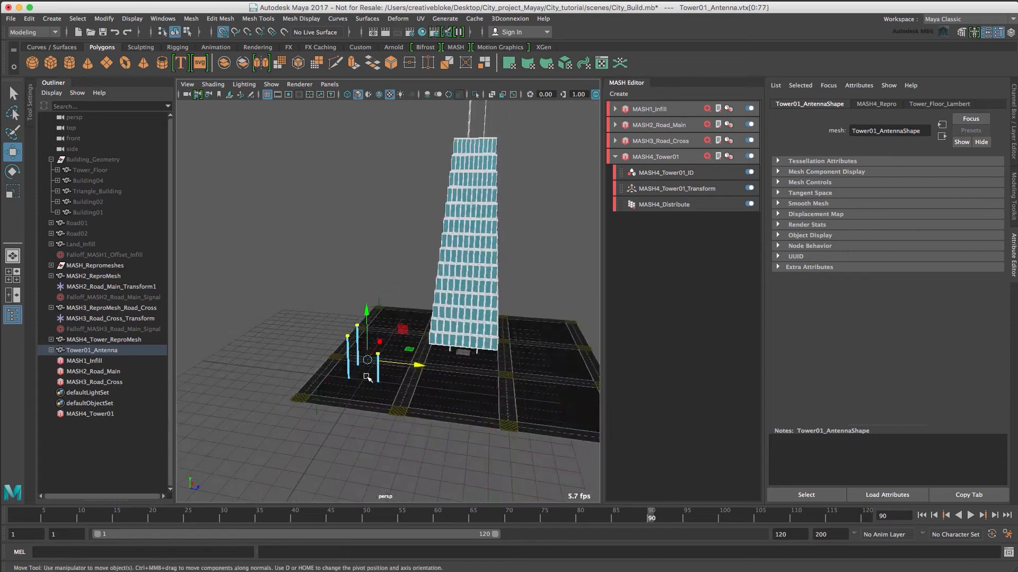
{"action": "left_click_drag", "start_coordinate": [311, 282], "coordinate": [358, 366]}
{"action": "left_click", "coordinate": [297, 196]}
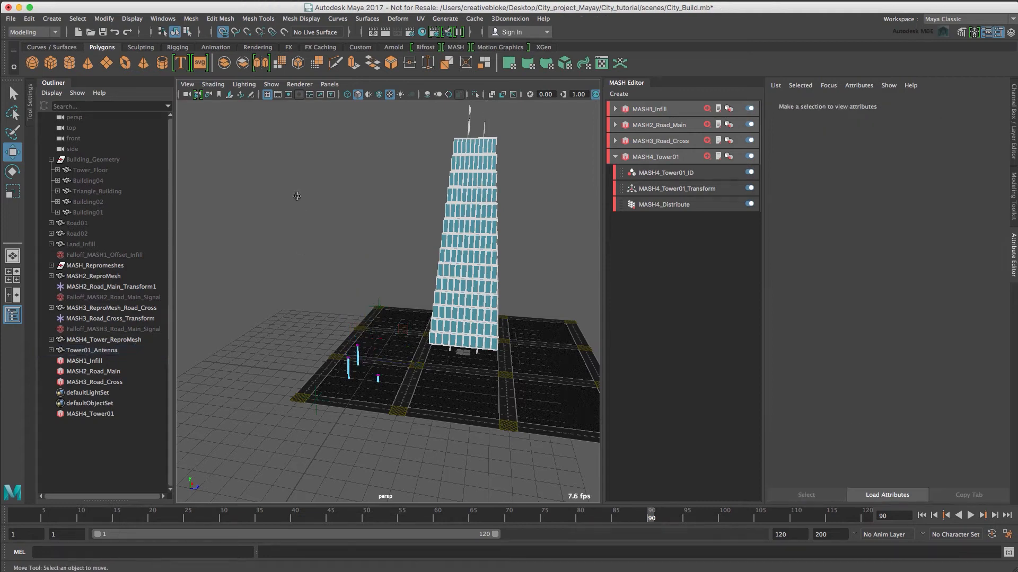
{"action": "left_click_drag", "start_coordinate": [297, 196], "coordinate": [348, 218], "text": "alt"}
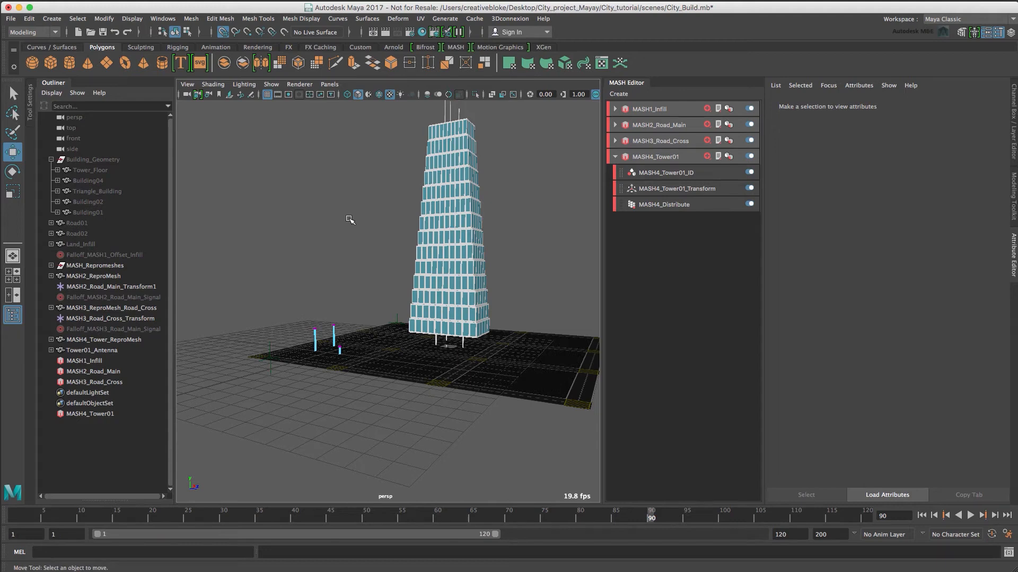
Set the Y position of MASH4_Tower01_Transform to -0.5 so the tower sits on the ground
{"action": "left_click", "coordinate": [706, 191]}
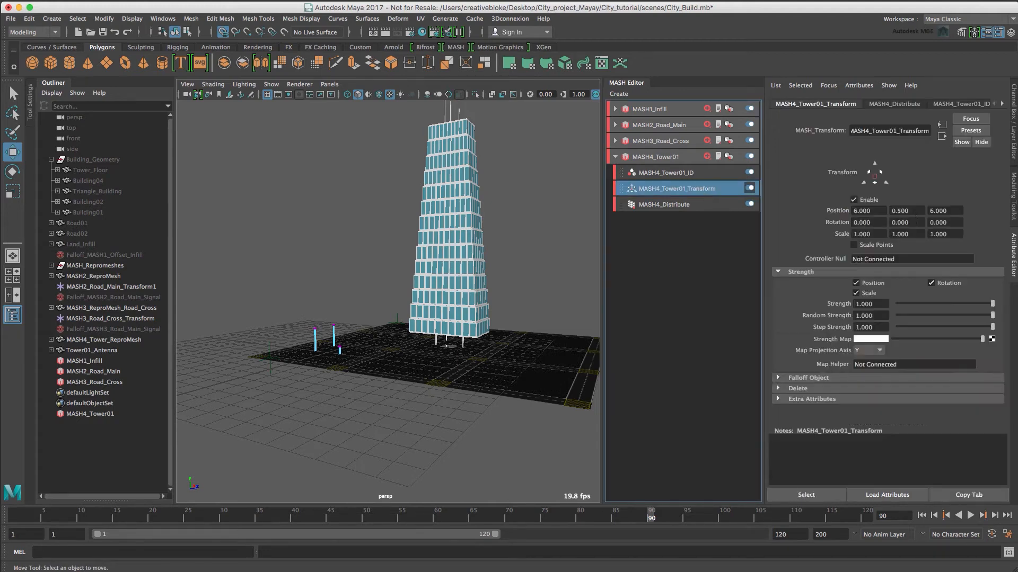
{"action": "double_click", "coordinate": [907, 211]}
{"action": "type", "text": "0"}
{"action": "key", "text": "Return"}
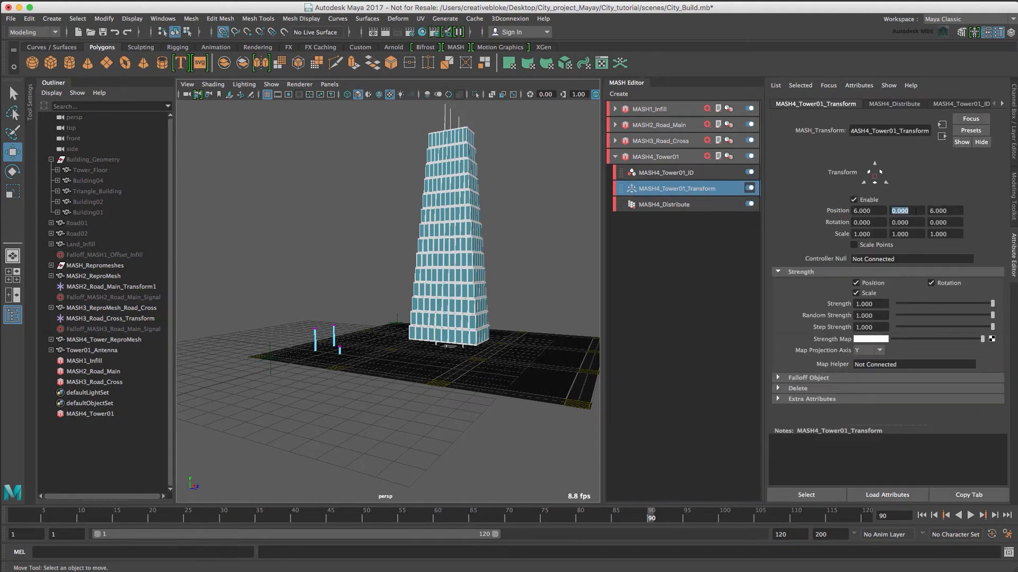
{"action": "type", "text": "-0.5"}
{"action": "key", "text": "Return"}
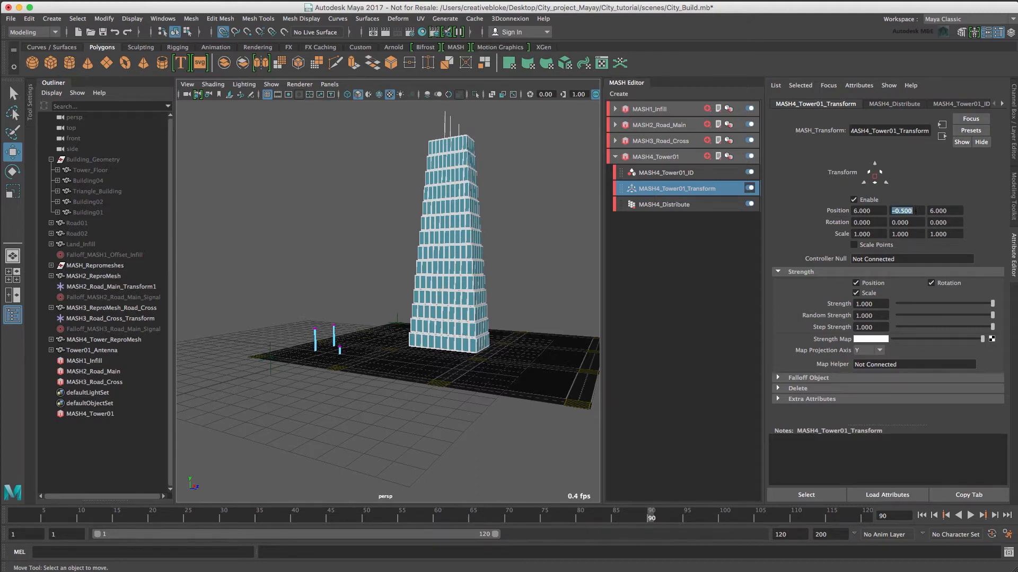
Return Tower01_Antenna to object selection and hide the original antenna mesh
{"action": "left_click_drag", "start_coordinate": [548, 377], "coordinate": [520, 382], "text": "alt"}
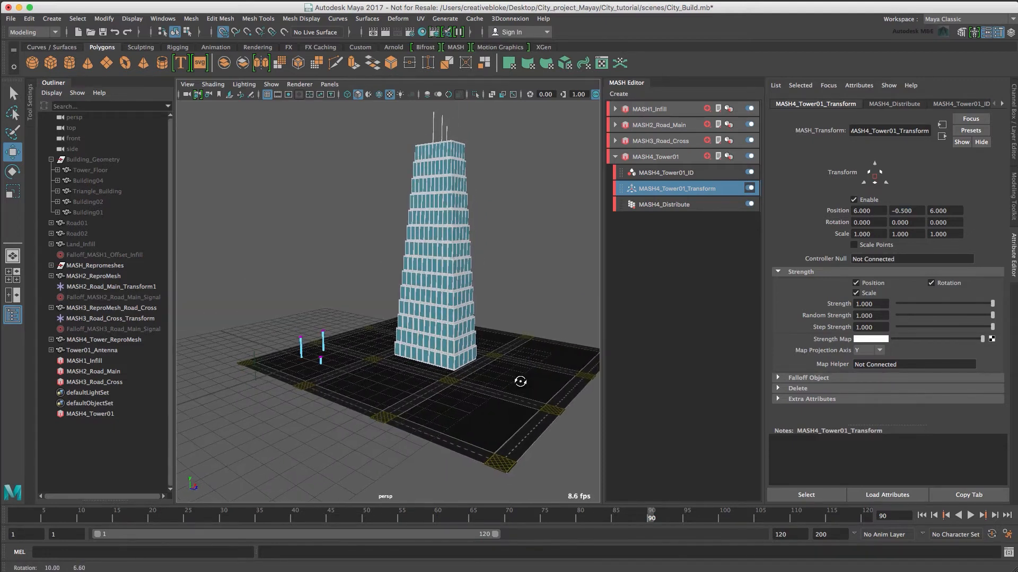
{"action": "right_click_drag", "start_coordinate": [279, 321], "coordinate": [331, 303]}
{"action": "right_click", "coordinate": [96, 351]}
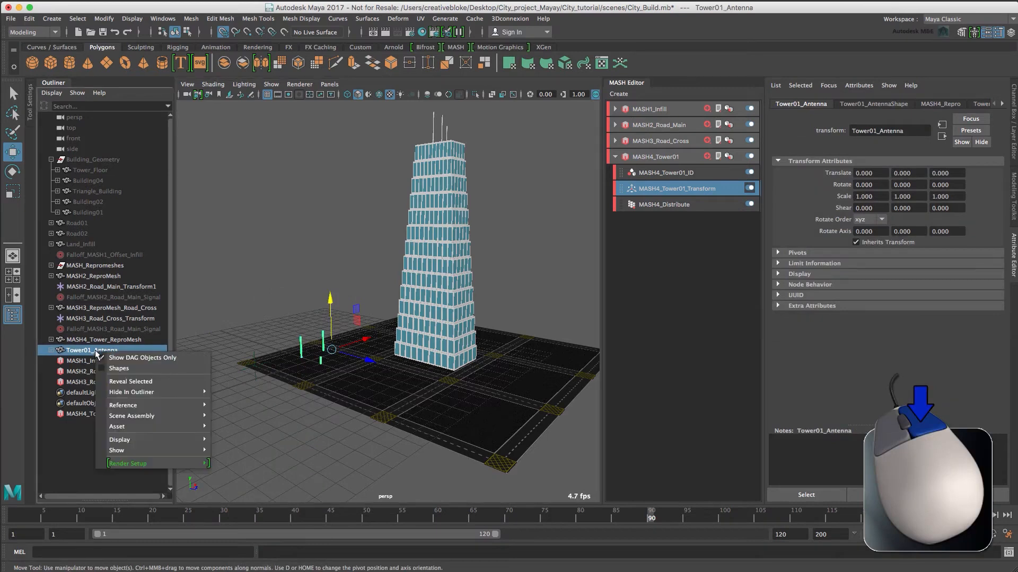
{"action": "key", "text": "ctrl+h"}
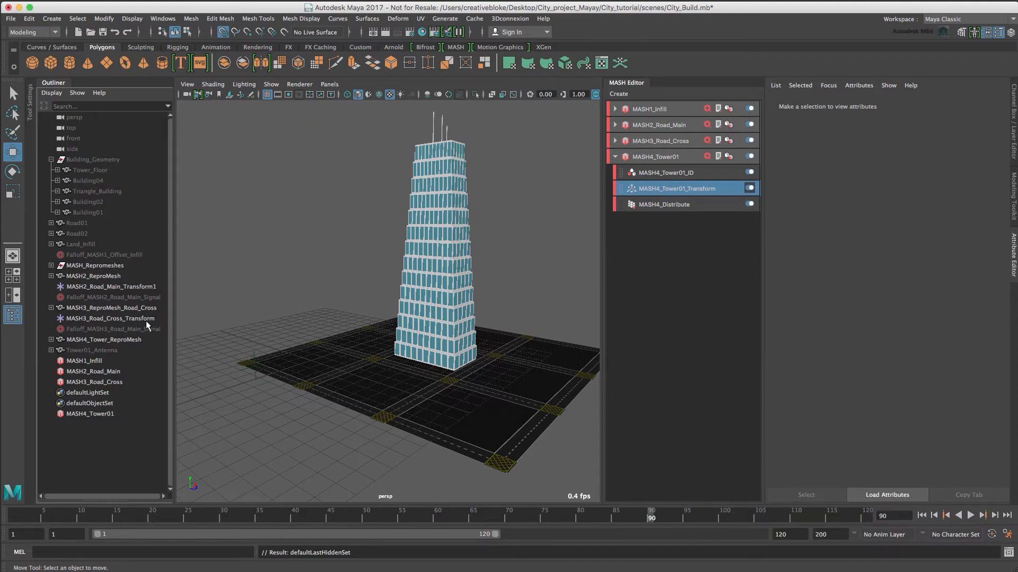
Add an Offset node to MASH4_Tower01 and create a falloff object for it, placed at X 7 and Z 6
{"action": "left_click", "coordinate": [649, 156]}
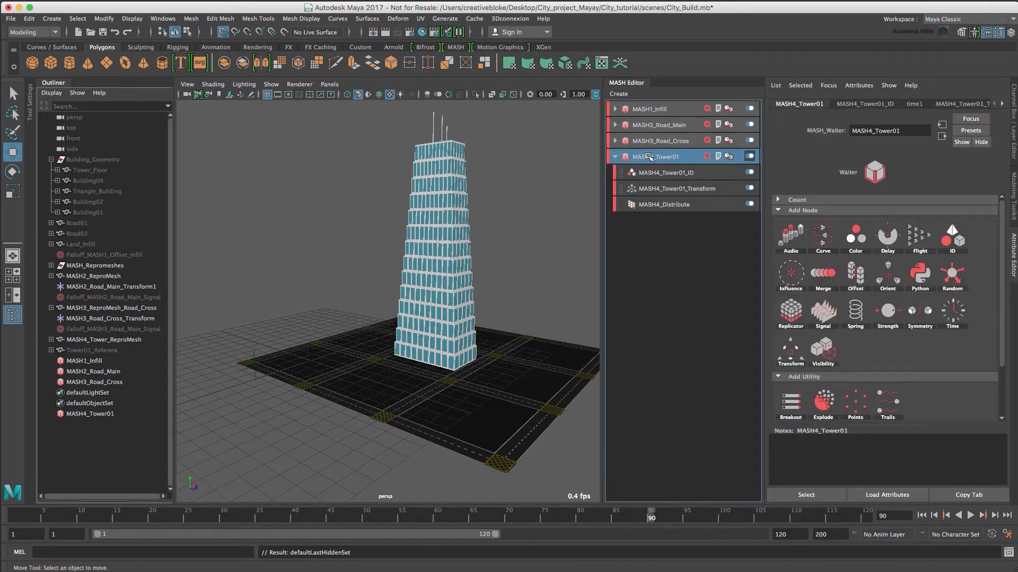
{"action": "left_click", "coordinate": [887, 291]}
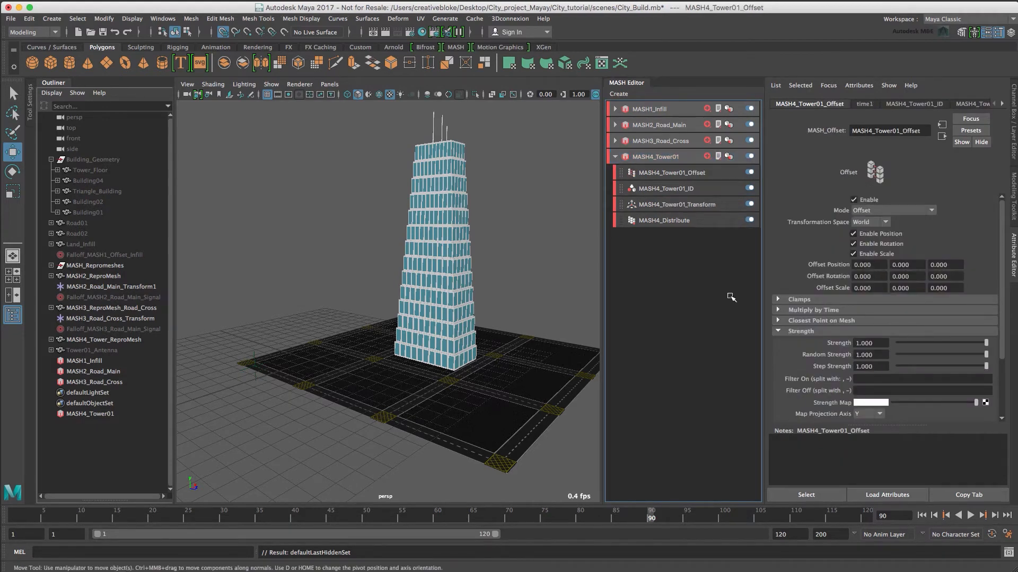
{"action": "left_click", "coordinate": [779, 331]}
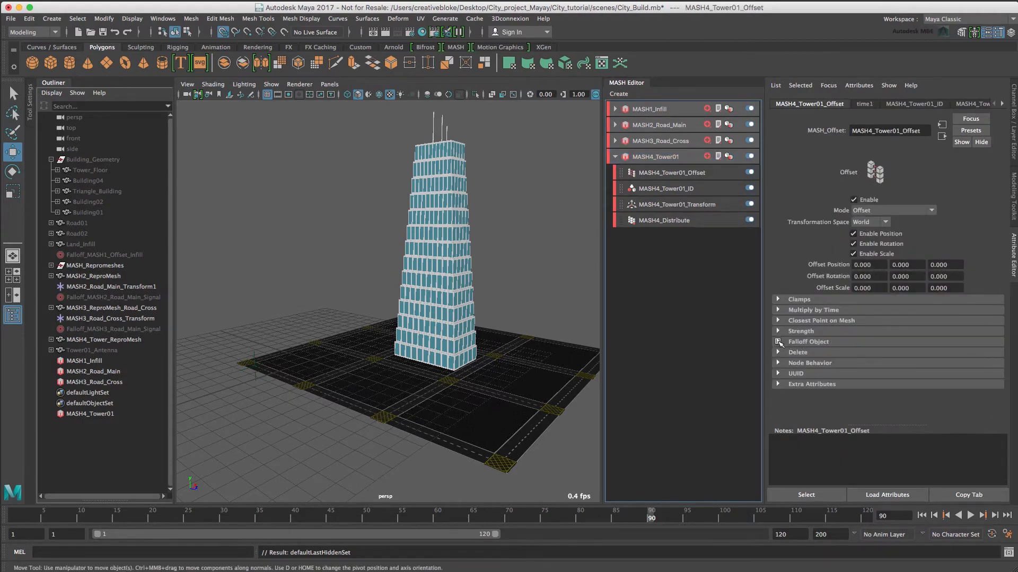
{"action": "left_click", "coordinate": [779, 342]}
{"action": "right_click", "coordinate": [820, 376]}
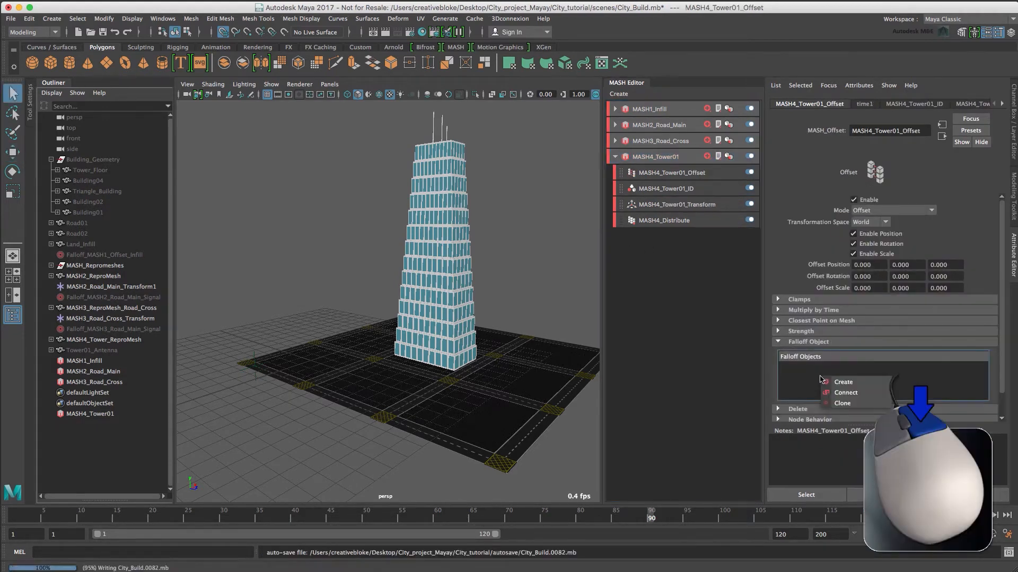
{"action": "left_click", "coordinate": [849, 385]}
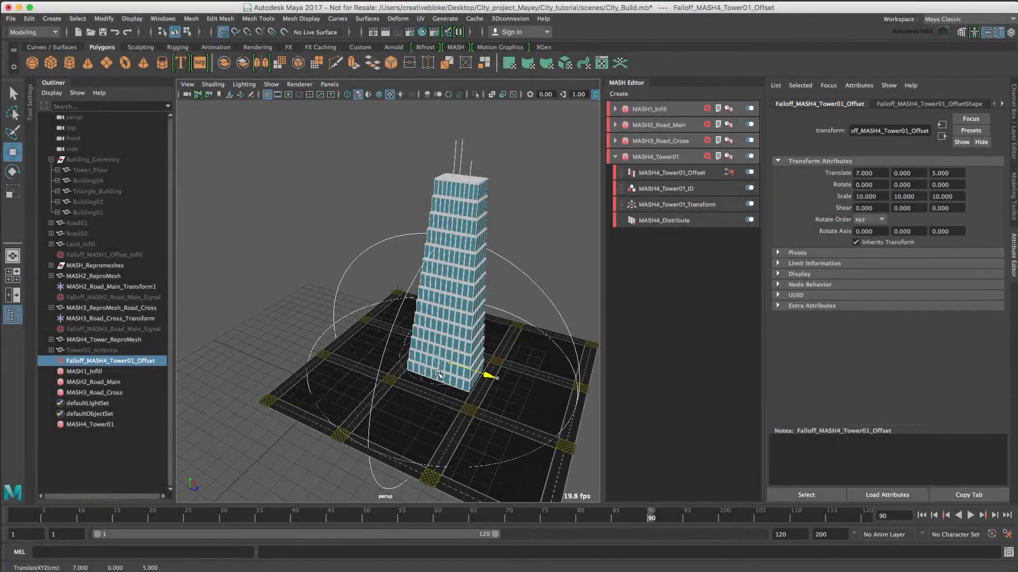
{"action": "left_click_drag", "start_coordinate": [440, 376], "coordinate": [403, 366], "text": "alt"}
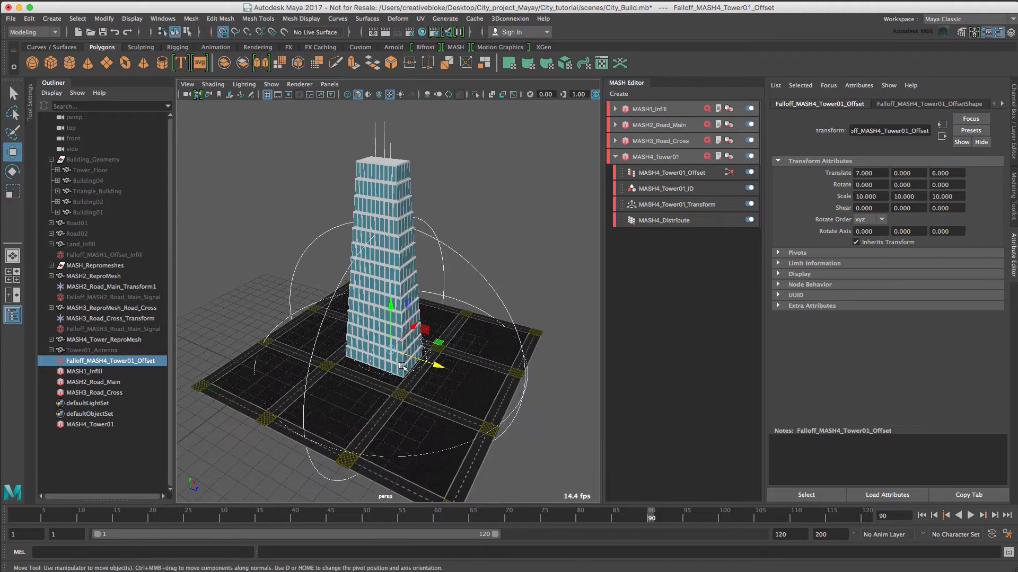
Set the MASH4_Tower01_Offset node's Y offset position to -15 and its Y offset rotation to 10
{"action": "left_click", "coordinate": [675, 175]}
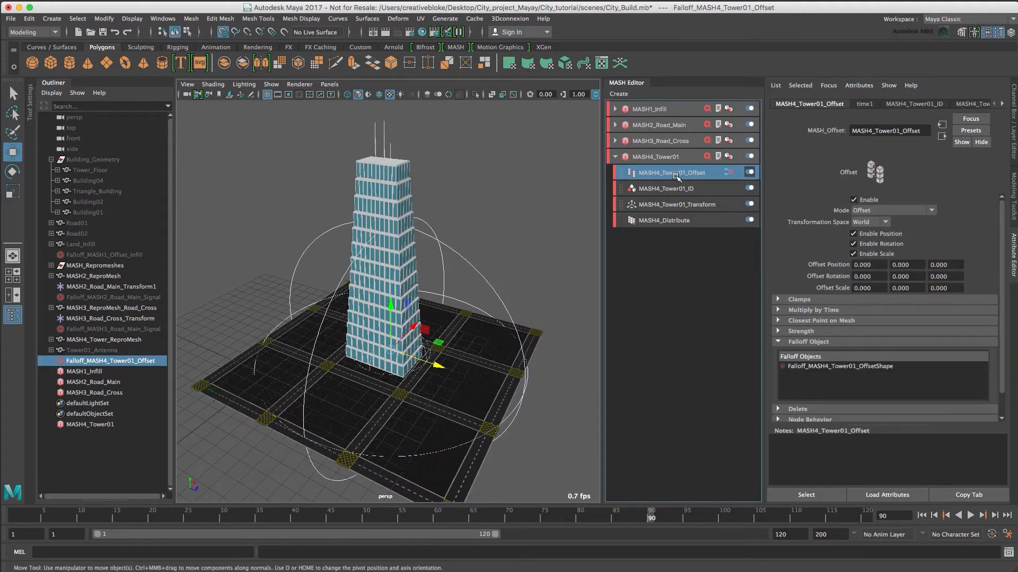
{"action": "left_click", "coordinate": [917, 267]}
{"action": "type", "text": "-"}
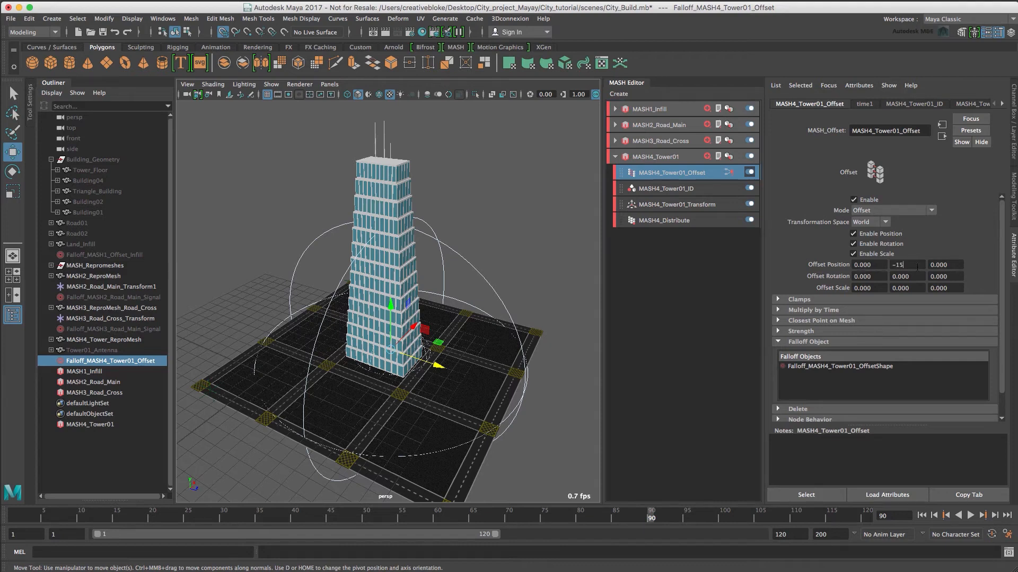
{"action": "type", "text": "15"}
{"action": "key", "text": "Return"}
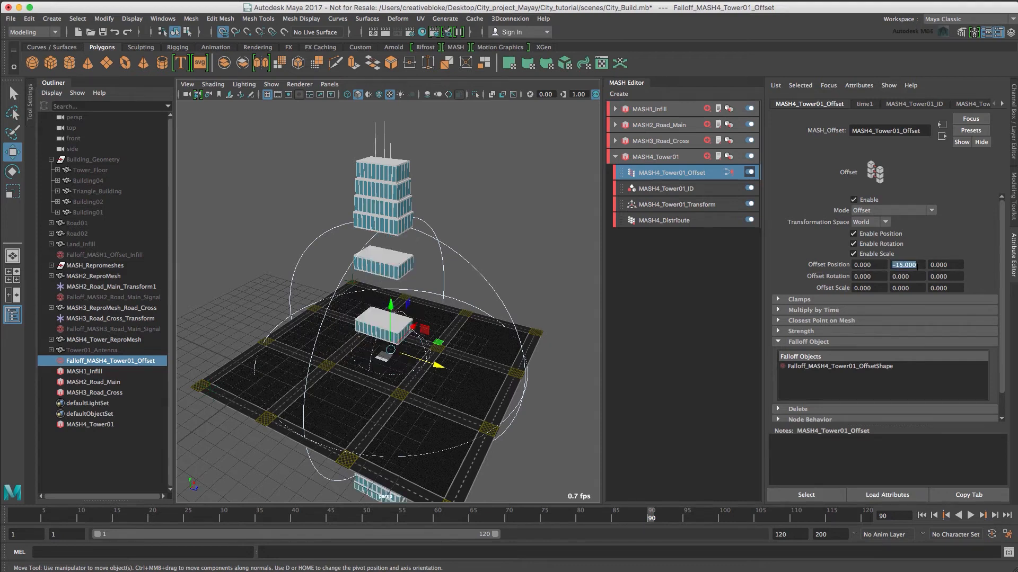
{"action": "left_click_drag", "start_coordinate": [949, 277], "coordinate": [876, 275]}
{"action": "double_click", "coordinate": [900, 276]}
{"action": "type", "text": "10"}
{"action": "key", "text": "Return"}
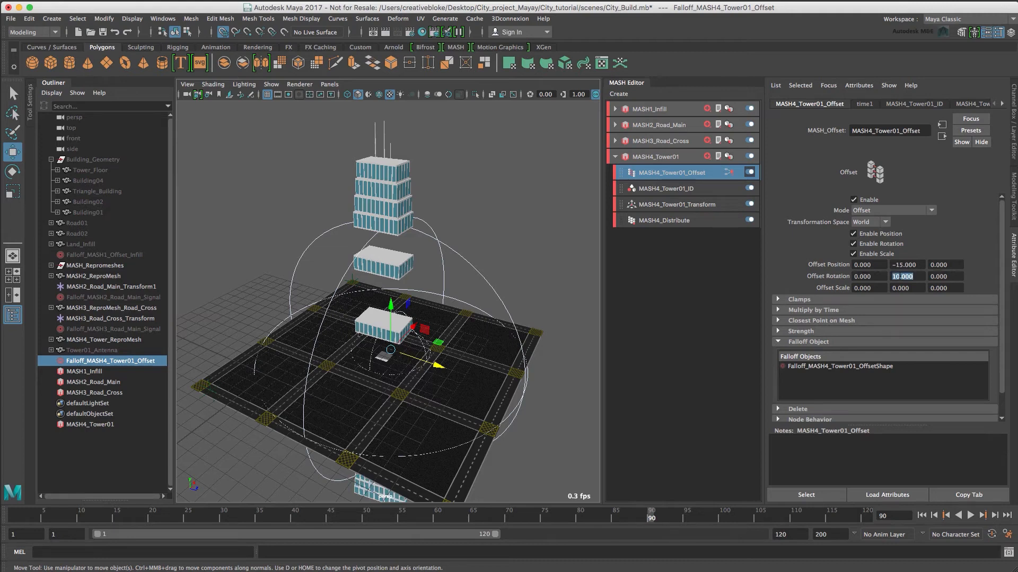
Set the MASH4_Tower01_Offset node's offset scale to -1 on all three axes
{"action": "double_click", "coordinate": [880, 288]}
{"action": "type", "text": "-1"}
{"action": "key", "text": "Tab"}
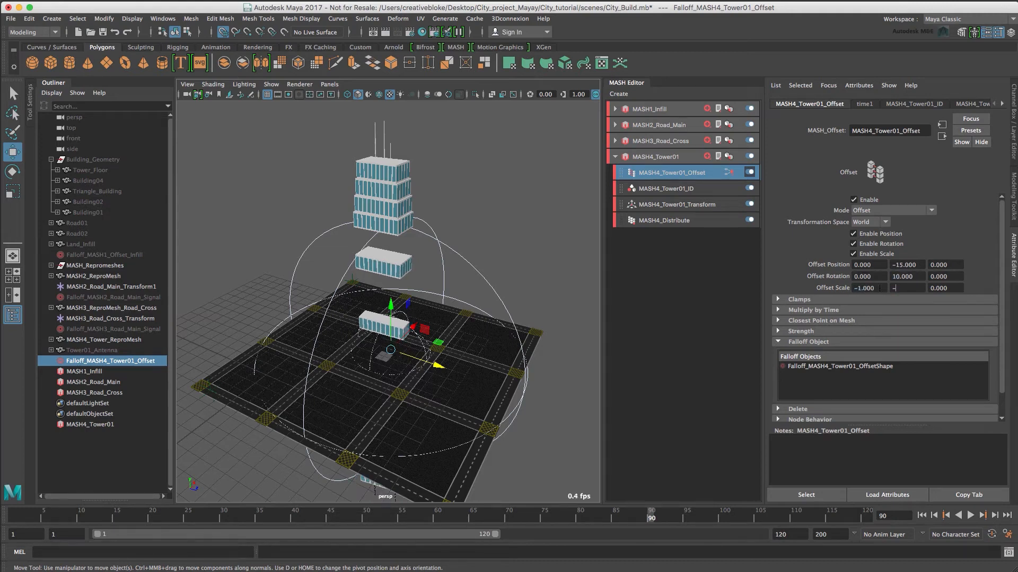
{"action": "type", "text": "-1"}
{"action": "key", "text": "Tab"}
{"action": "type", "text": "-"}
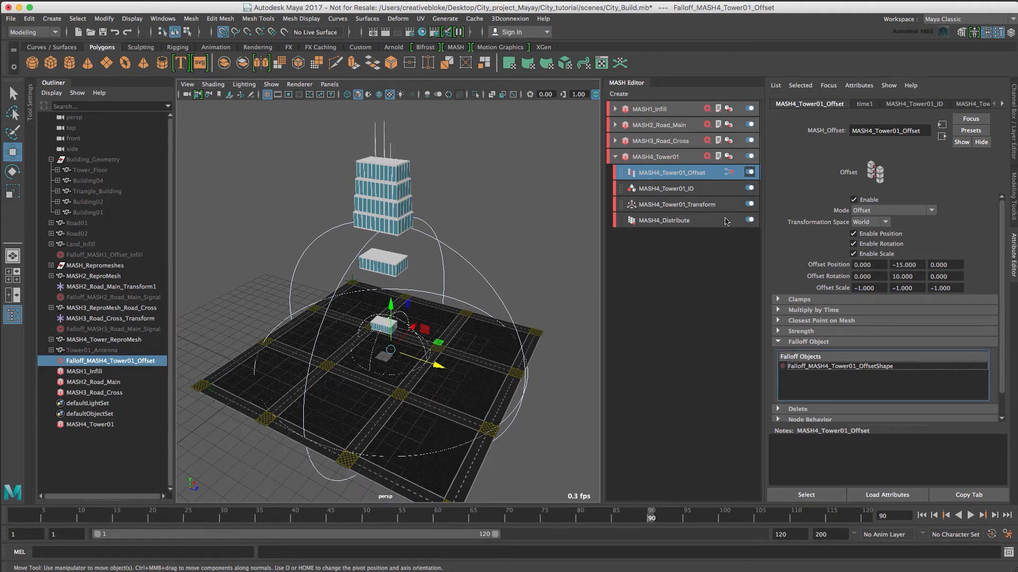
Scale the Falloff_MASH4_Tower01_Offset object up to 35 on X, Y and Z
{"action": "left_click", "coordinate": [1013, 101]}
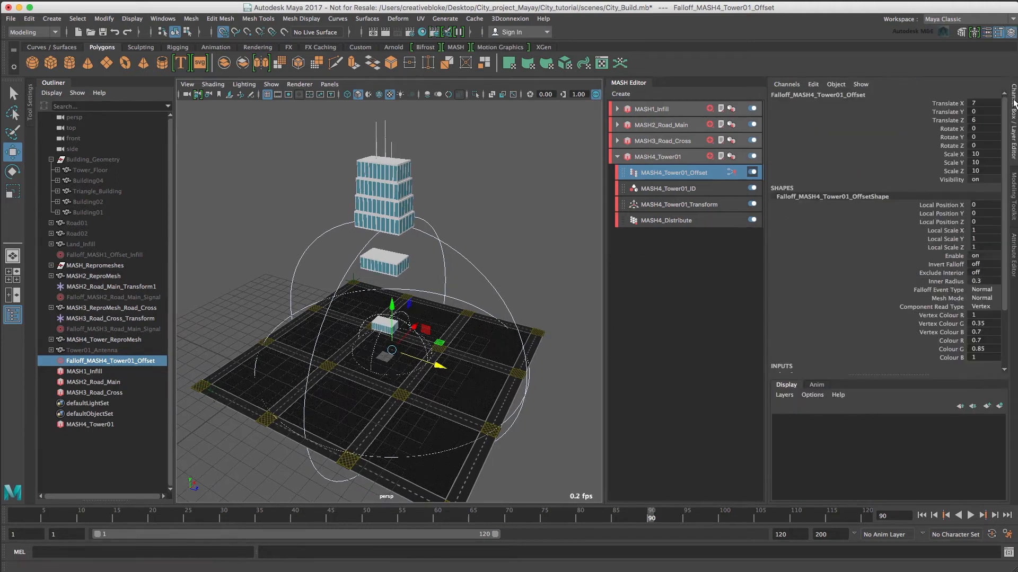
{"action": "left_click", "coordinate": [953, 154]}
{"action": "left_click", "coordinate": [958, 170], "text": "shift"}
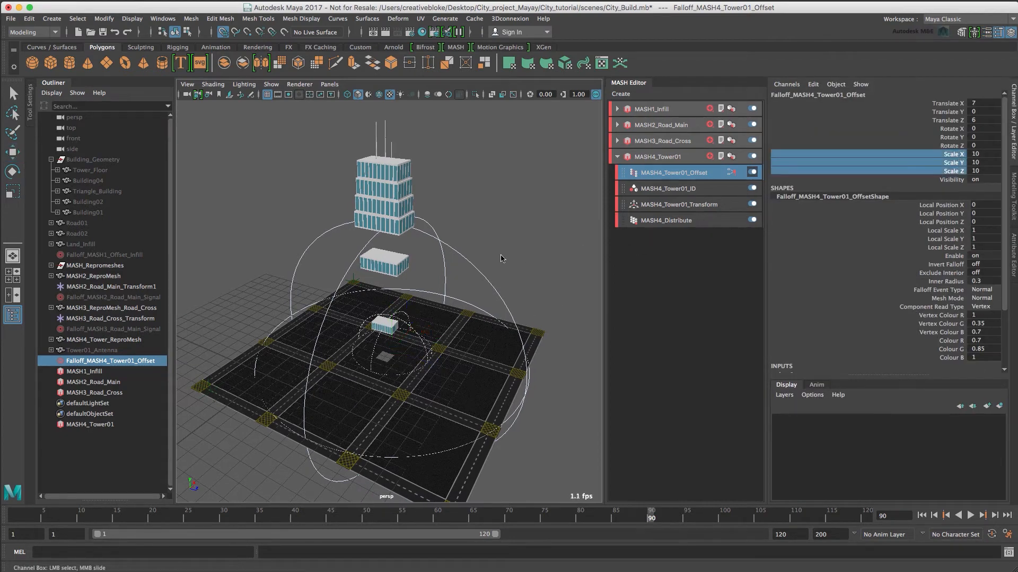
{"action": "middle_click_drag", "start_coordinate": [500, 254], "coordinate": [633, 245]}
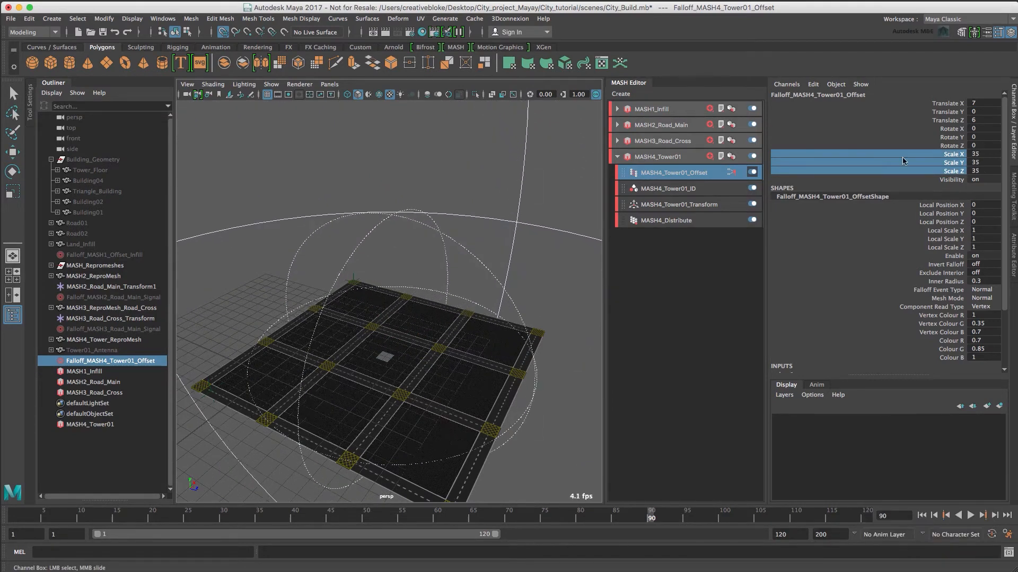
Enable Invert Falloff on the Falloff_MASH4_Tower01_Offset shape
{"action": "left_click", "coordinate": [684, 172]}
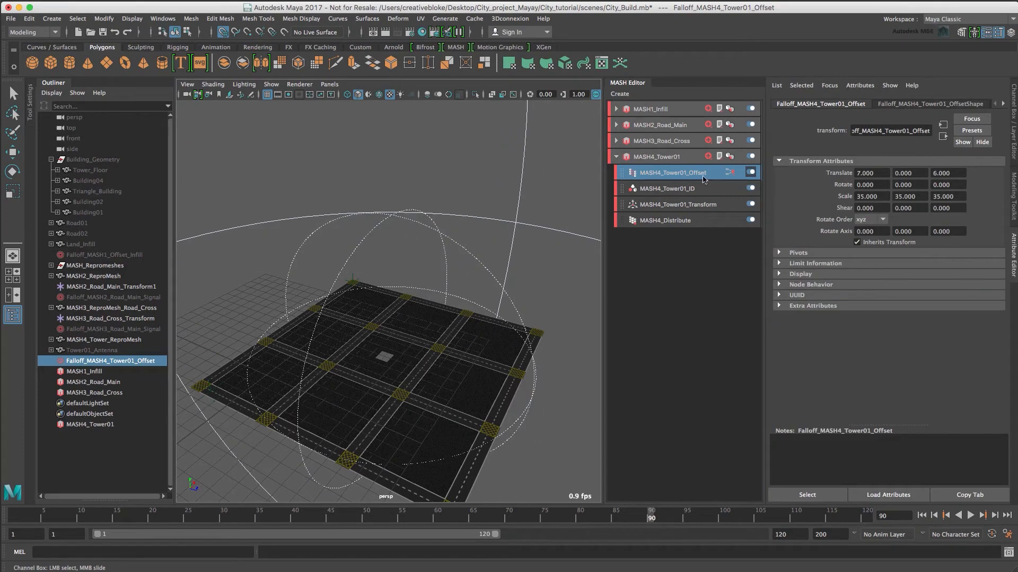
{"action": "left_click", "coordinate": [702, 179]}
{"action": "left_click", "coordinate": [913, 105]}
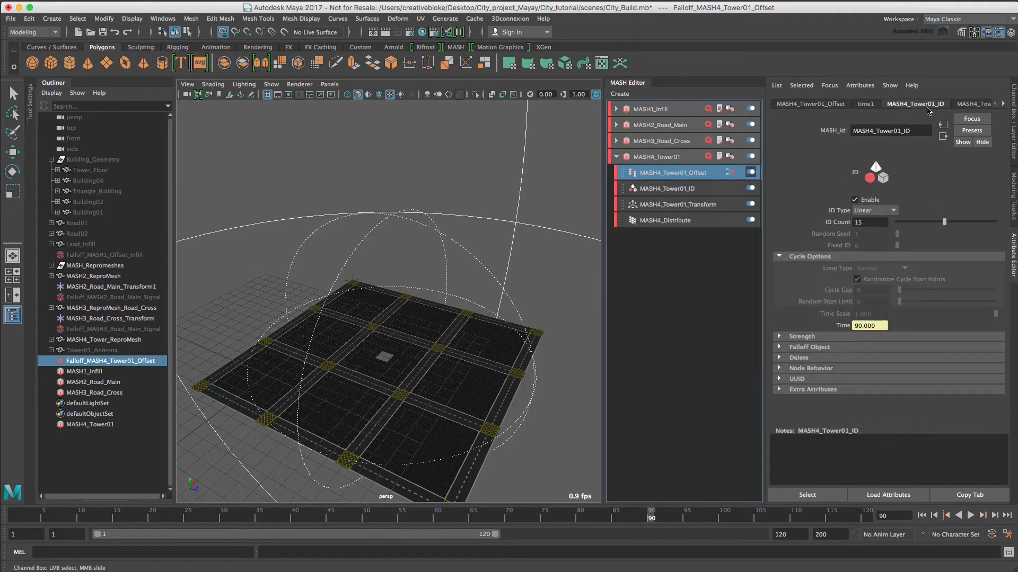
{"action": "left_click", "coordinate": [71, 362]}
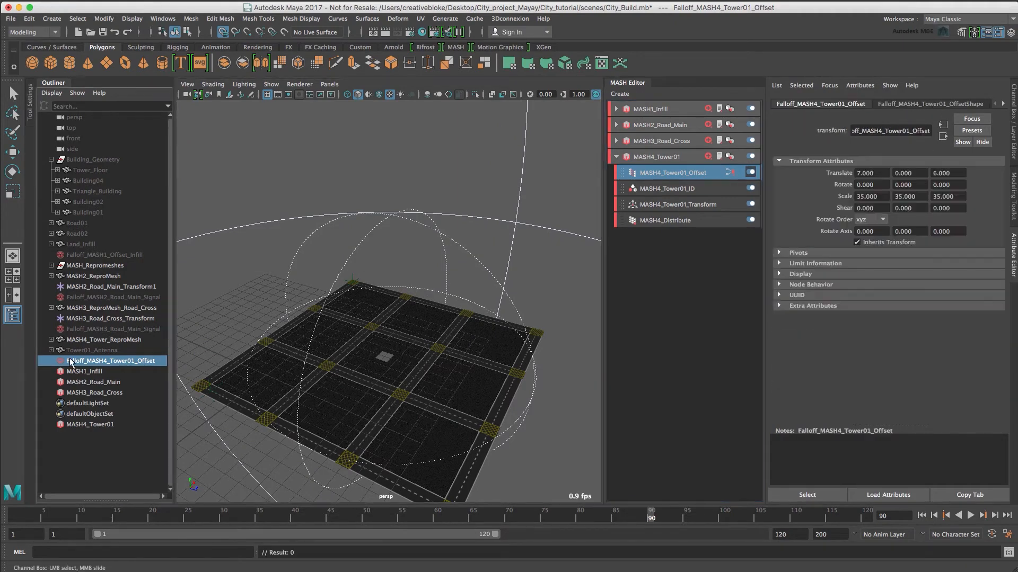
{"action": "left_click", "coordinate": [890, 105]}
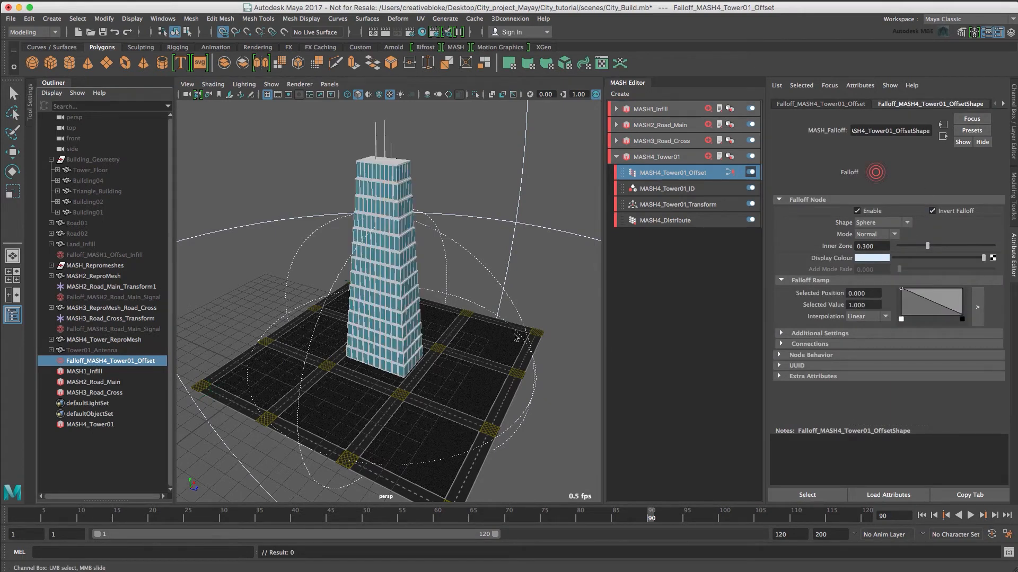
At frame 30, lower the tower's falloff object to Translate Y -35 and key that channel
{"action": "left_click_drag", "start_coordinate": [265, 520], "coordinate": [223, 519]}
{"action": "left_click", "coordinate": [1014, 133]}
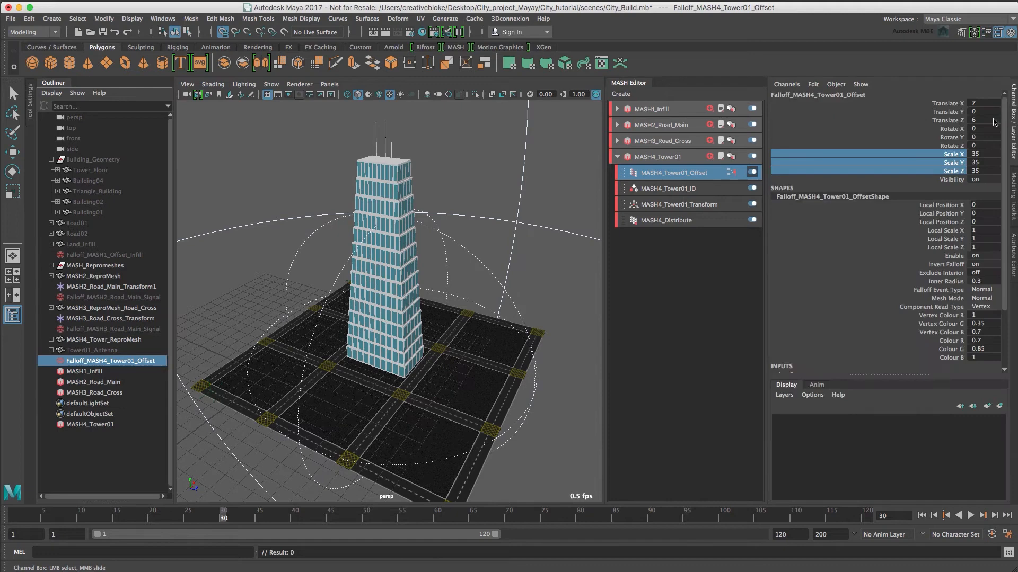
{"action": "left_click", "coordinate": [946, 112]}
{"action": "middle_click_drag", "start_coordinate": [393, 305], "coordinate": [422, 571]}
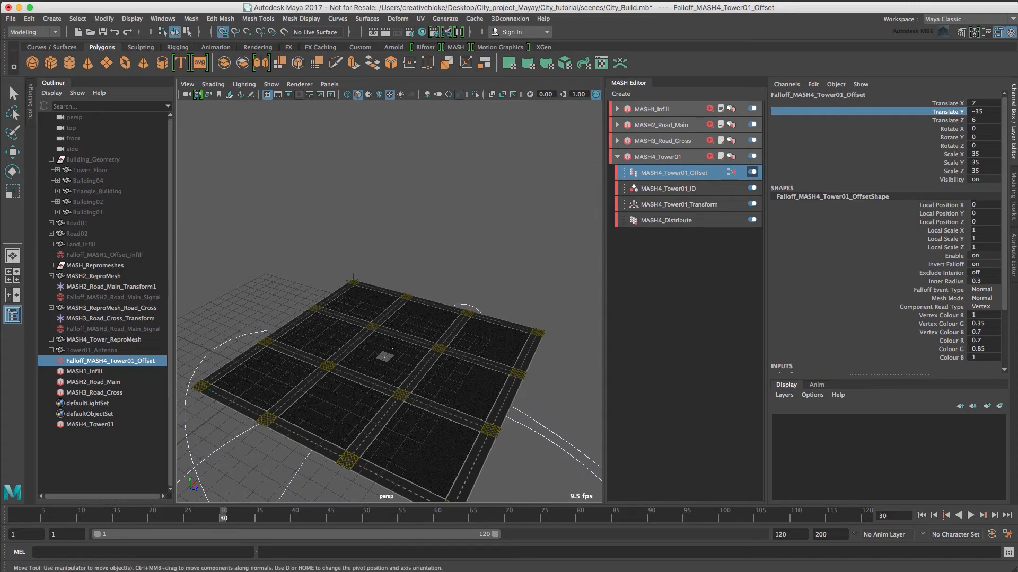
{"action": "right_click", "coordinate": [967, 114]}
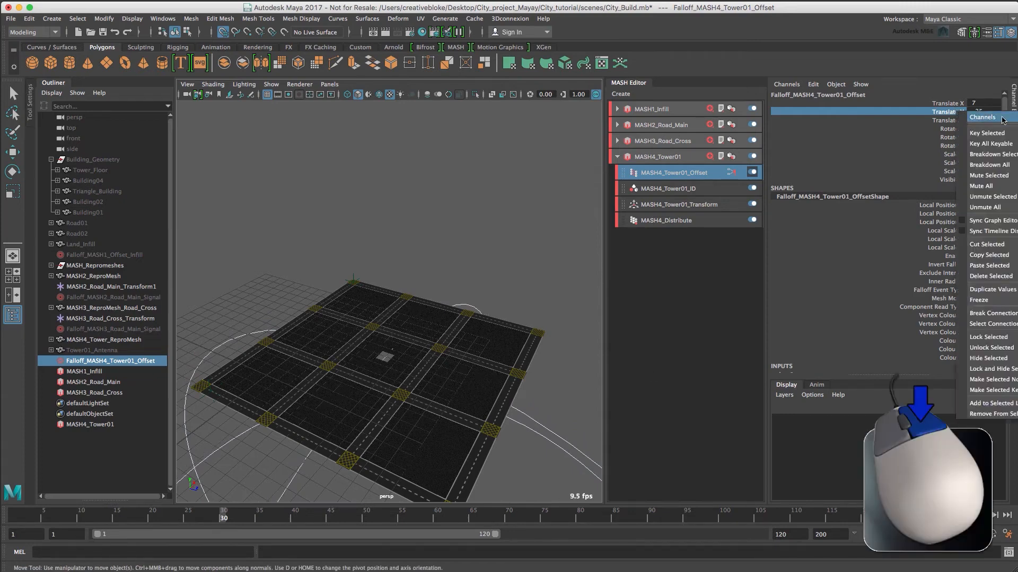
{"action": "left_click", "coordinate": [1001, 138]}
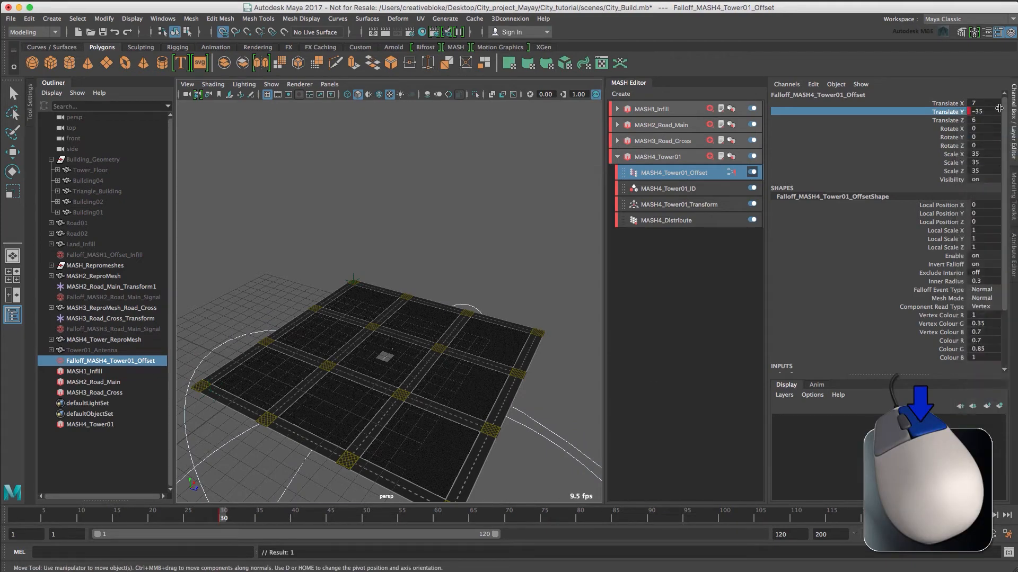
At frame 60, raise the tower's falloff object to Translate Y 0 and key that channel
{"action": "scroll", "coordinate": [386, 385], "scroll_direction": "up", "scroll_amount": 2}
{"action": "scroll", "coordinate": [386, 385], "scroll_direction": "down", "scroll_amount": 8}
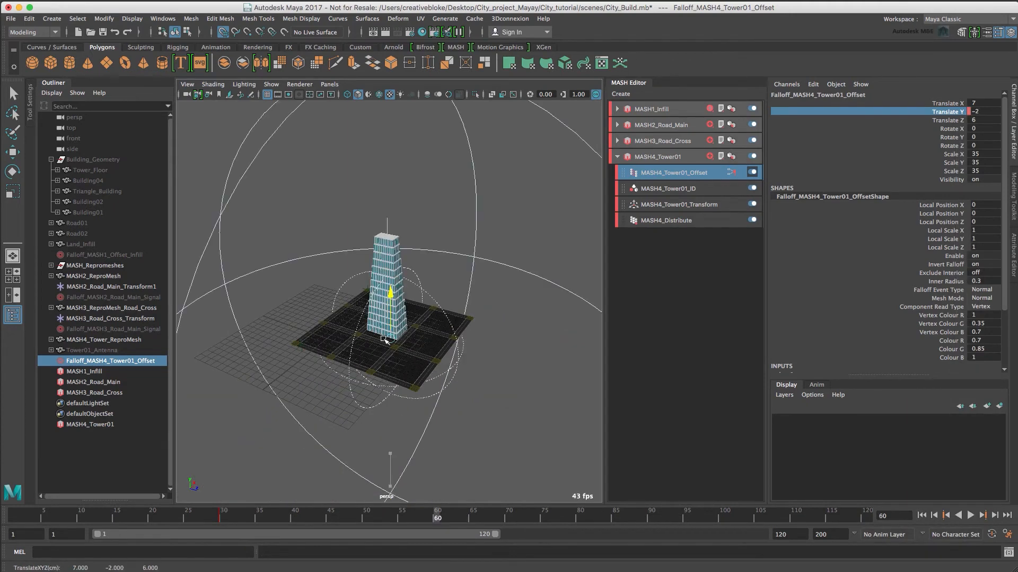
{"action": "left_click_drag", "start_coordinate": [391, 295], "coordinate": [391, 281]}
{"action": "right_click", "coordinate": [968, 111]}
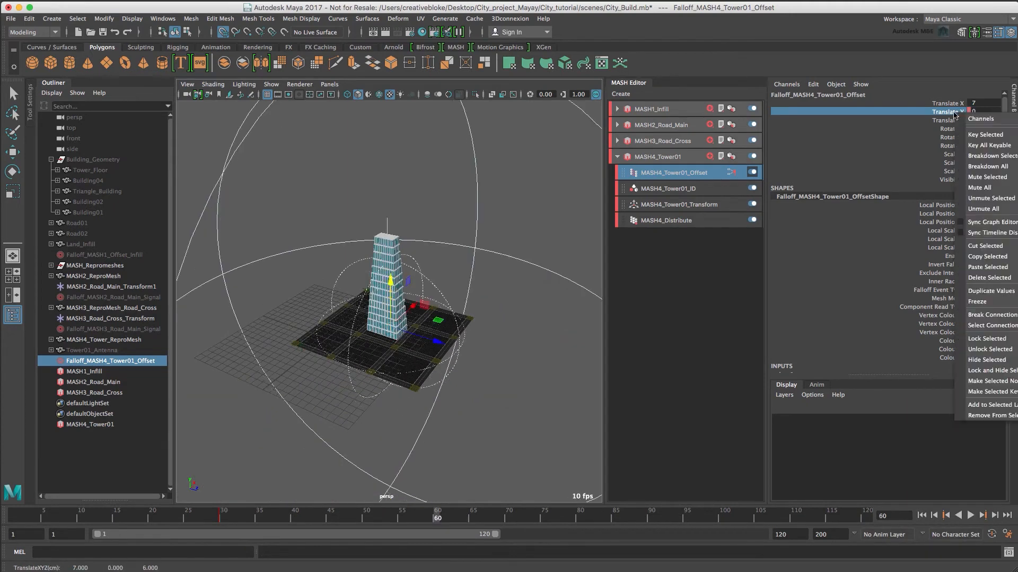
{"action": "left_click", "coordinate": [1002, 135]}
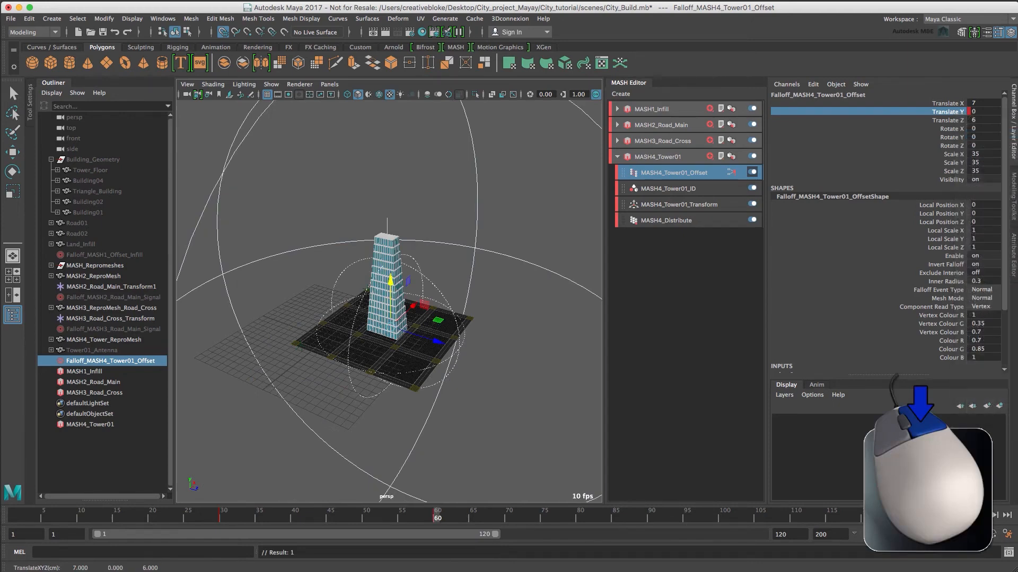
Scrub the timeline and play the animation from the first frame to check the tower's growth
{"action": "left_click_drag", "start_coordinate": [438, 518], "coordinate": [403, 535]}
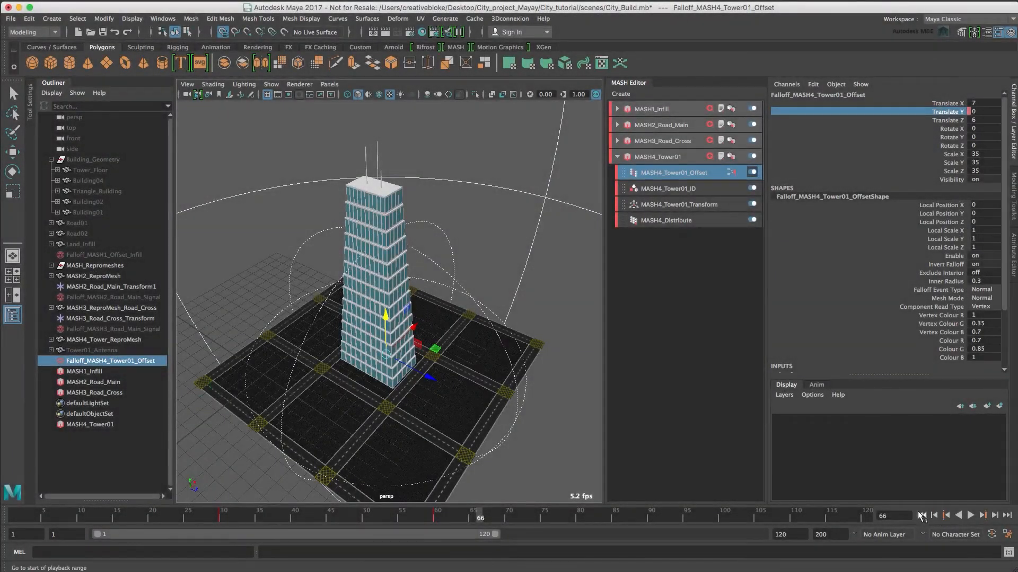
{"action": "left_click", "coordinate": [922, 516]}
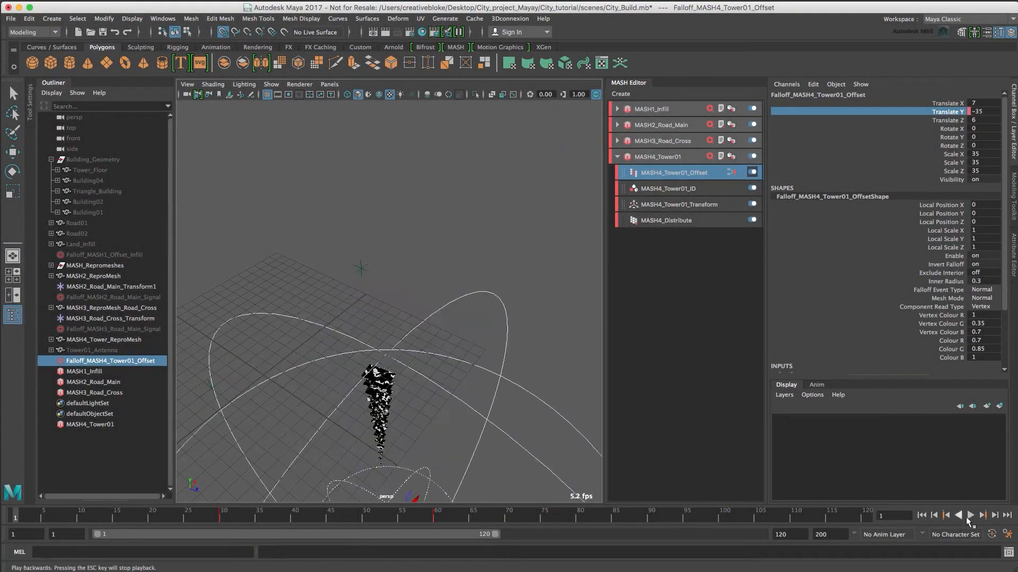
{"action": "left_click", "coordinate": [971, 515]}
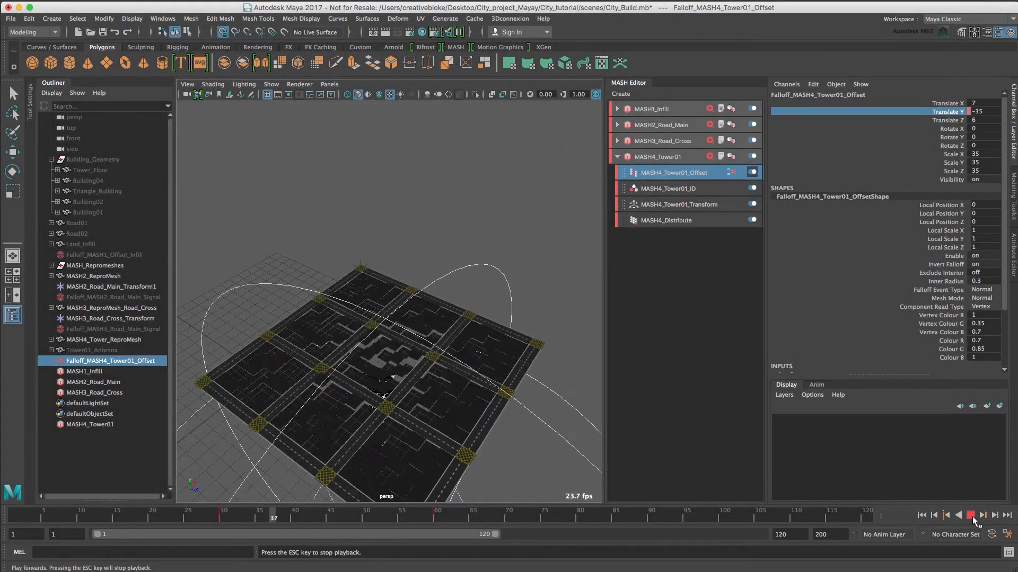
{"action": "left_click", "coordinate": [971, 516]}
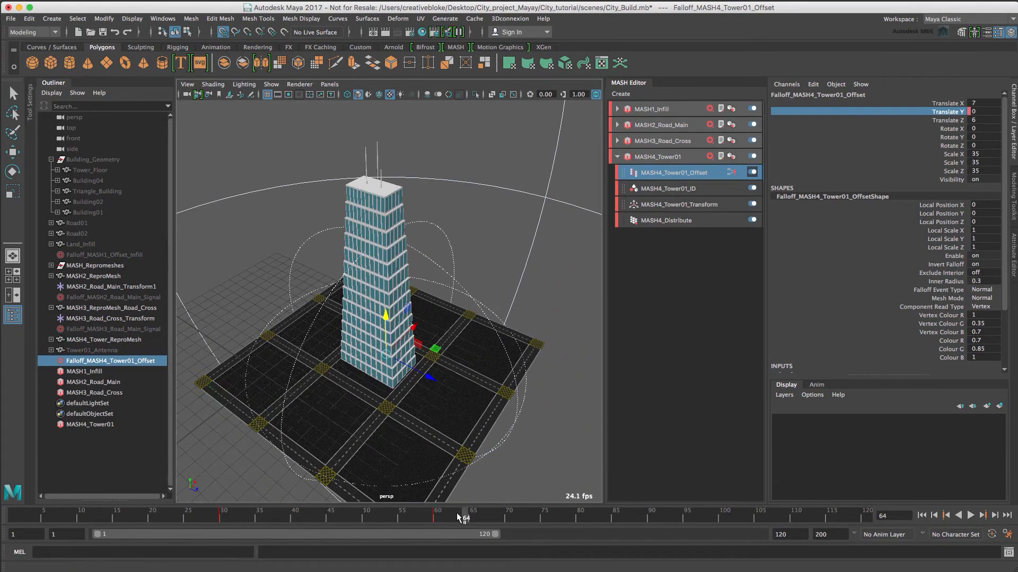
At frame 46, set the MASH4_Tower01_Offset node's Y offset rotation to 30 and test it by raising the falloff object to Y -11
{"action": "left_click_drag", "start_coordinate": [464, 516], "coordinate": [336, 519]}
{"action": "left_click", "coordinate": [671, 189]}
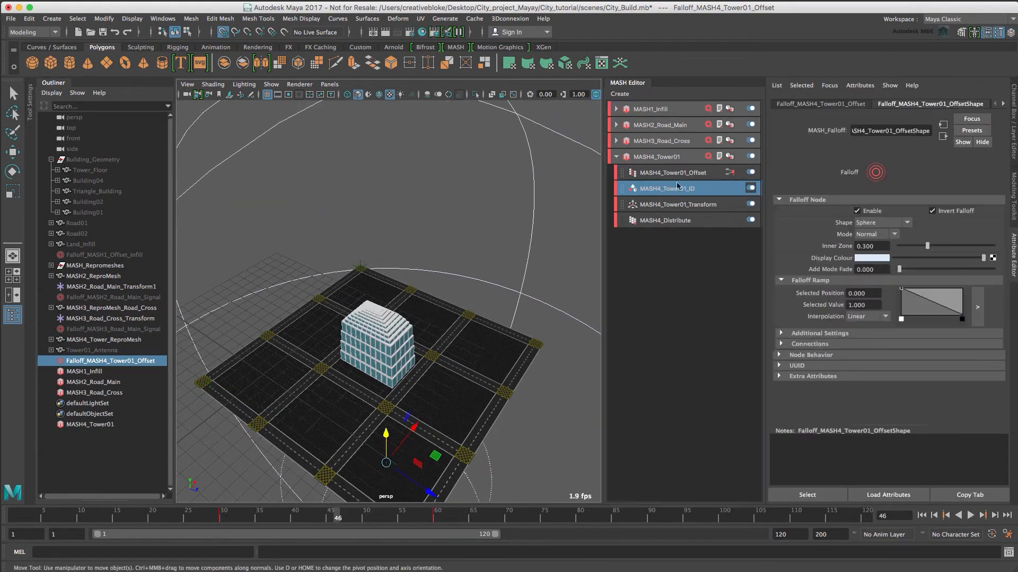
{"action": "left_click", "coordinate": [672, 173]}
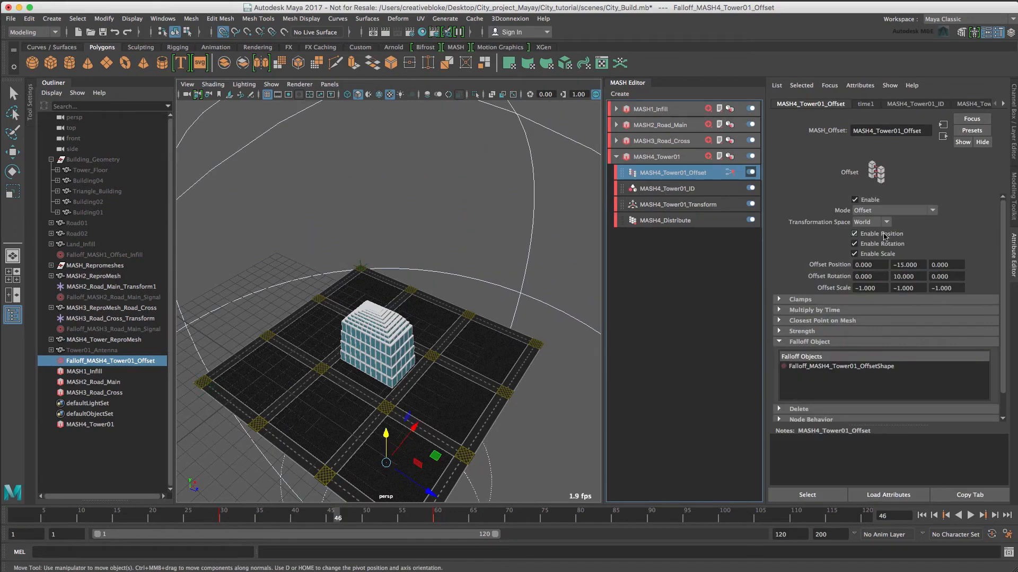
{"action": "left_click", "coordinate": [912, 276]}
{"action": "type", "text": "30"}
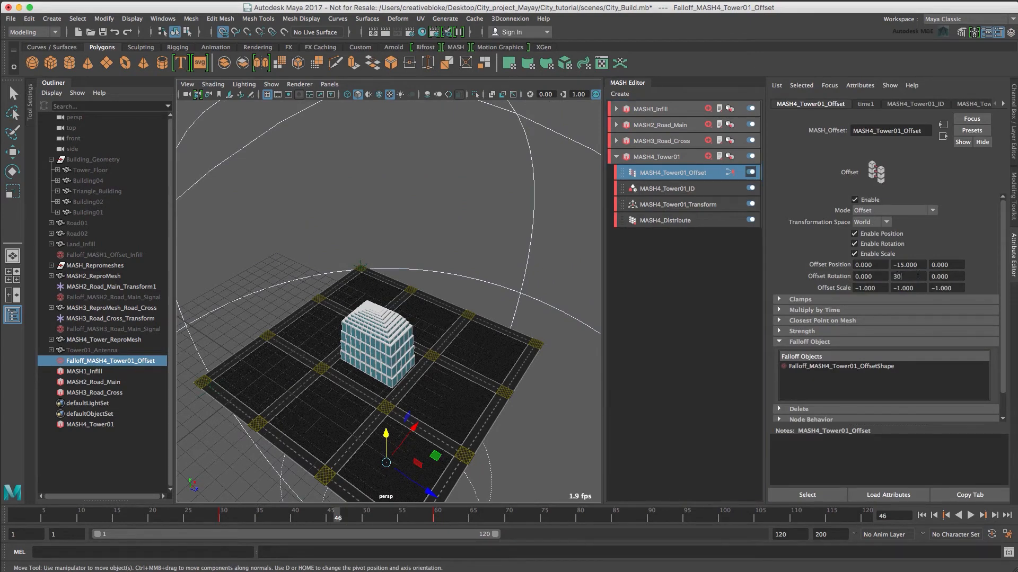
{"action": "key", "text": "Return"}
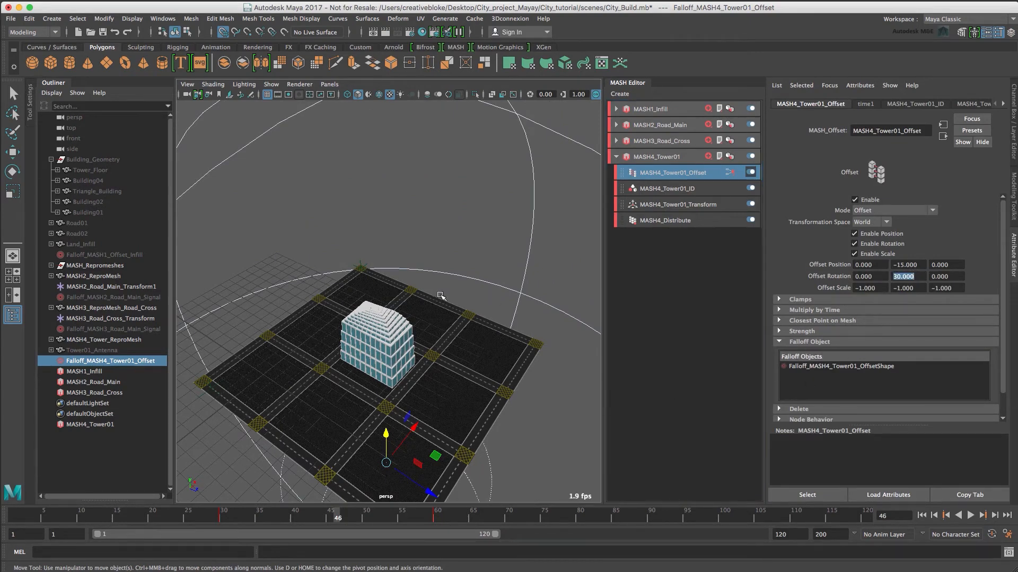
{"action": "left_click_drag", "start_coordinate": [386, 461], "coordinate": [388, 437]}
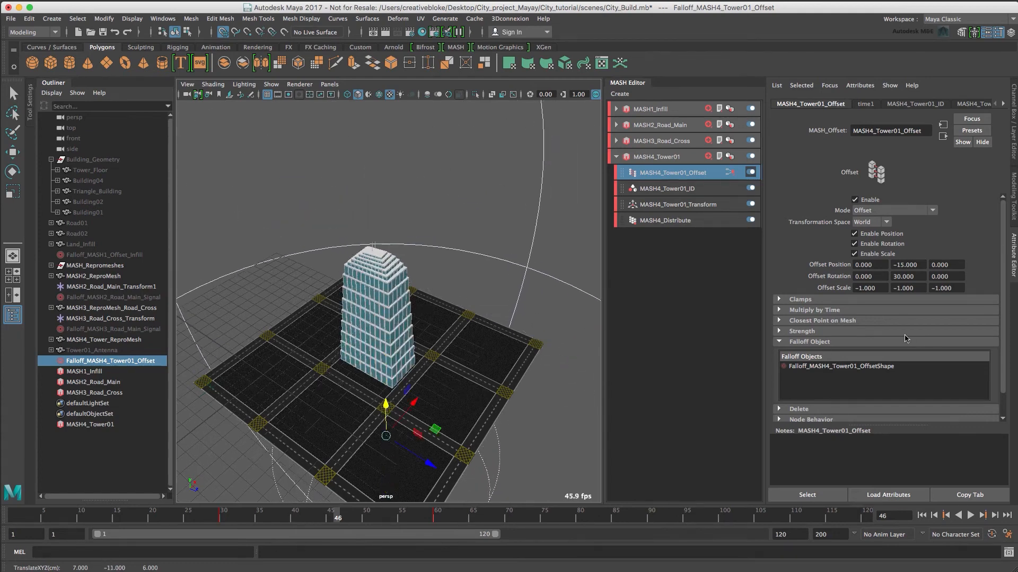
Set the MASH4_Tower01_Offset node's Y offset rotation to 45 and test it by lowering the falloff object to Y -26
{"action": "left_click", "coordinate": [910, 274]}
{"action": "type", "text": "45"}
{"action": "key", "text": "Return"}
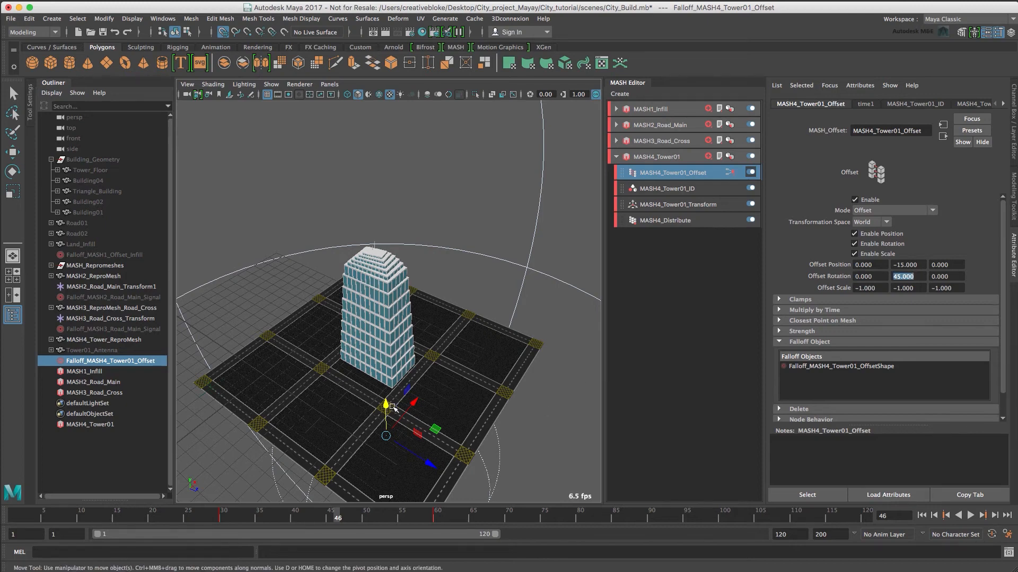
{"action": "left_click_drag", "start_coordinate": [392, 408], "coordinate": [386, 501]}
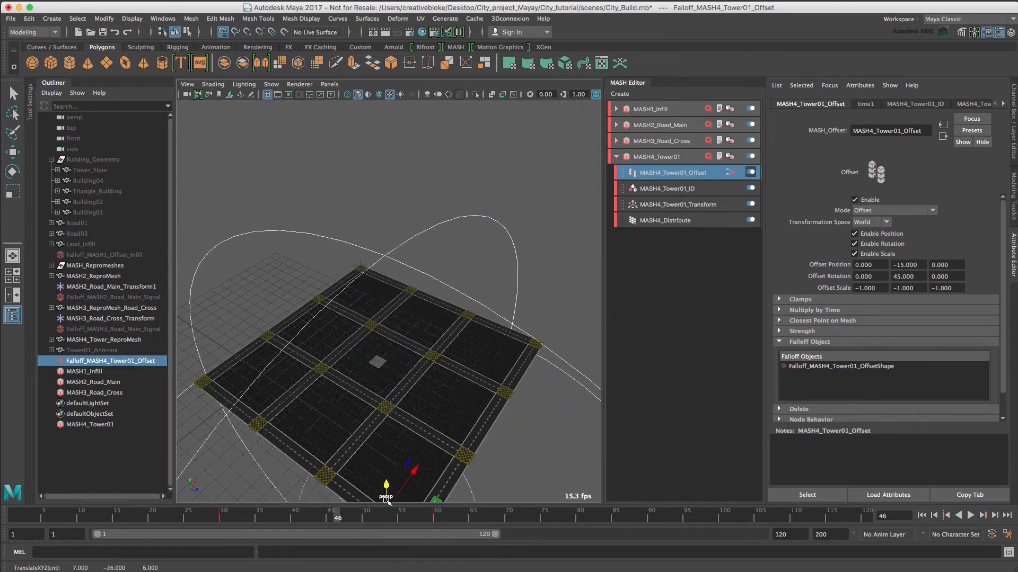
Play the animation from the first frame to review the tower's twist as it grows
{"action": "left_click", "coordinate": [922, 515]}
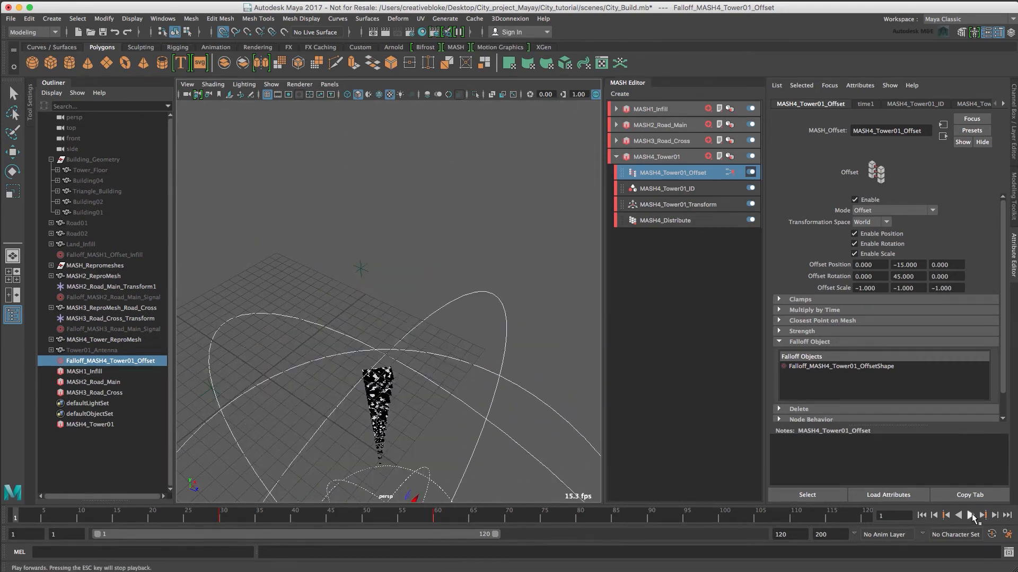
{"action": "left_click", "coordinate": [971, 515]}
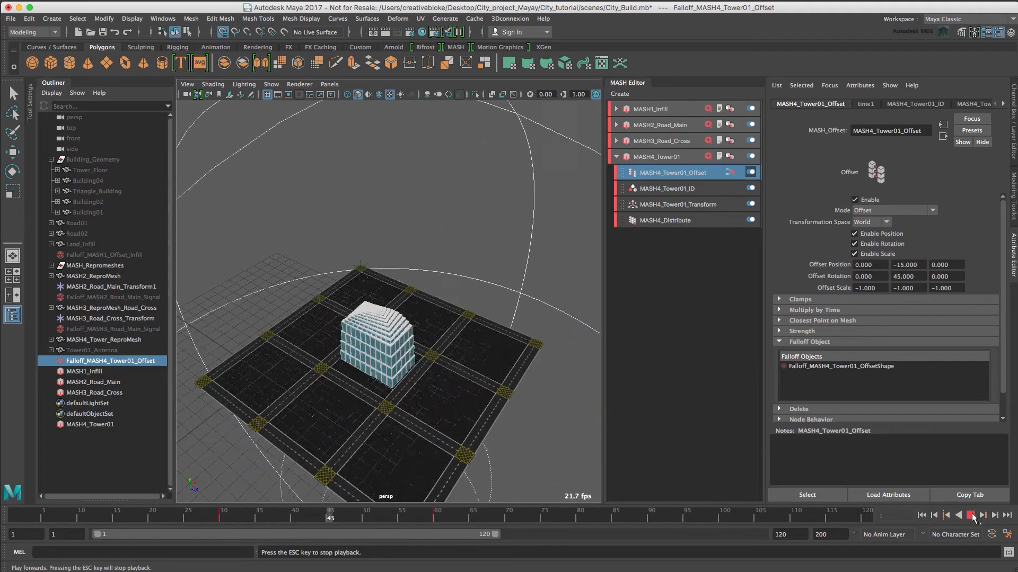
{"action": "left_click", "coordinate": [970, 515]}
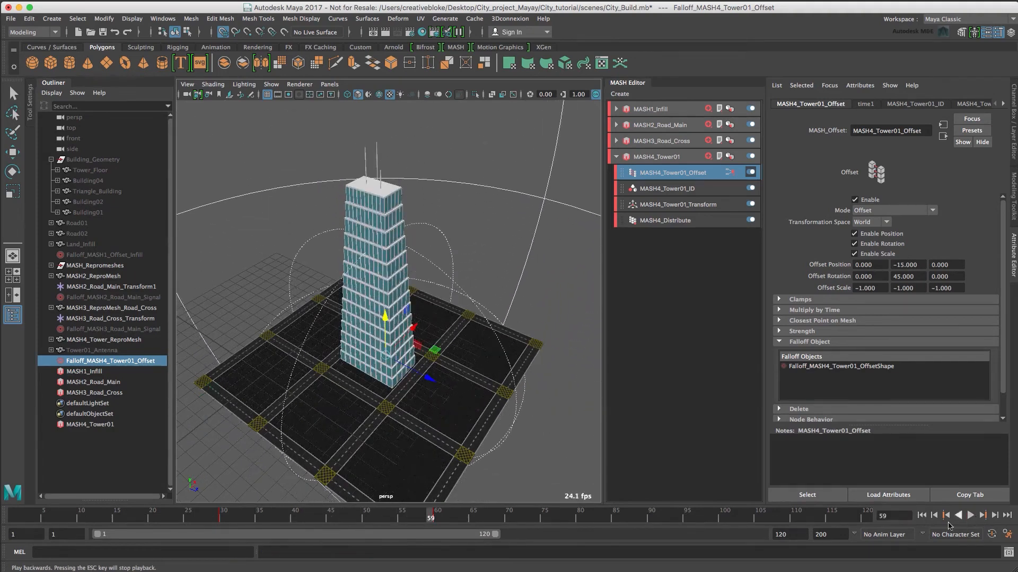
Add a Spring node to the MASH4_Tower01 network and play the animation from the first frame to check it
{"action": "left_click", "coordinate": [671, 157]}
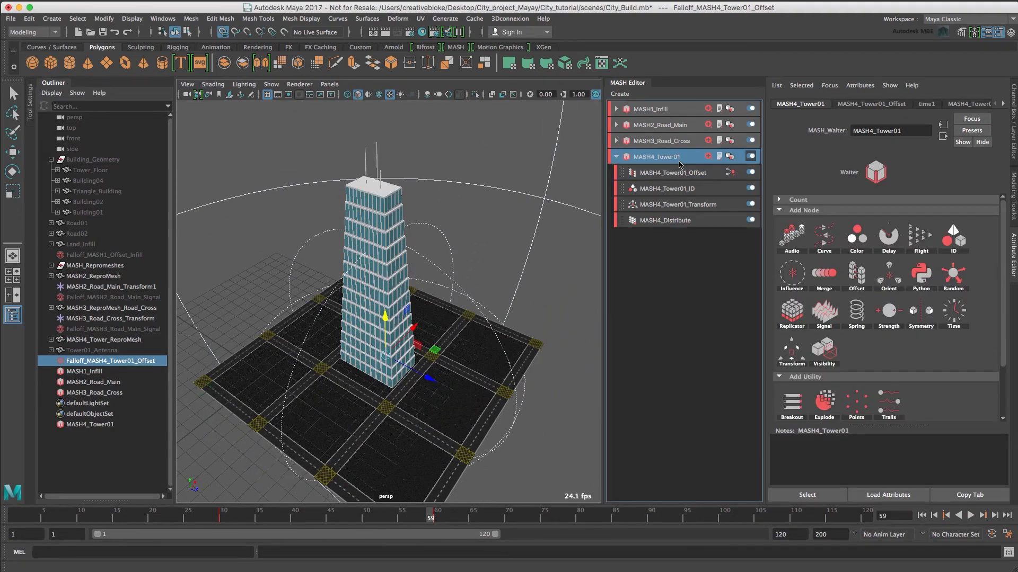
{"action": "left_click", "coordinate": [884, 320]}
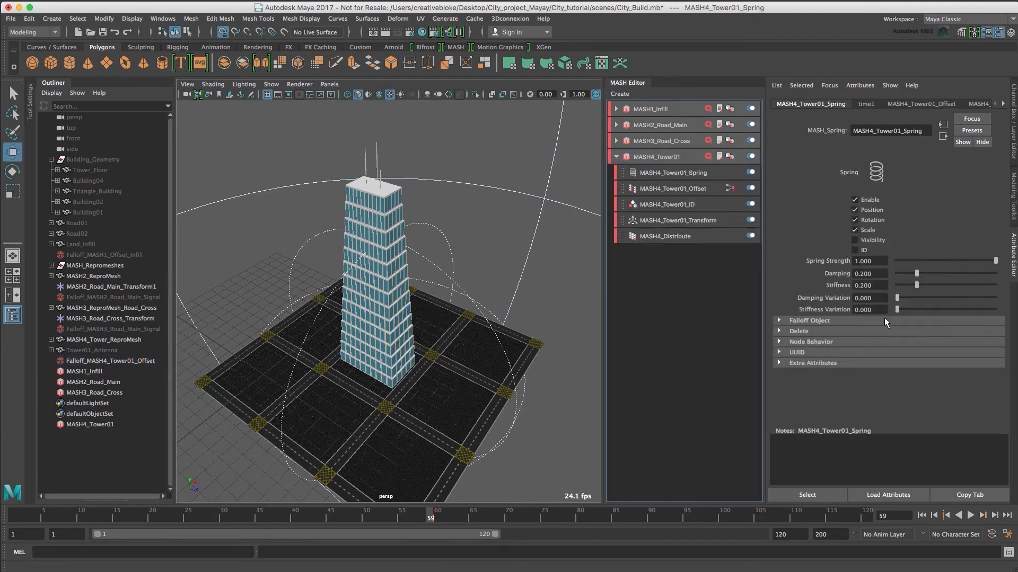
{"action": "left_click", "coordinate": [662, 159]}
{"action": "left_click", "coordinate": [922, 515]}
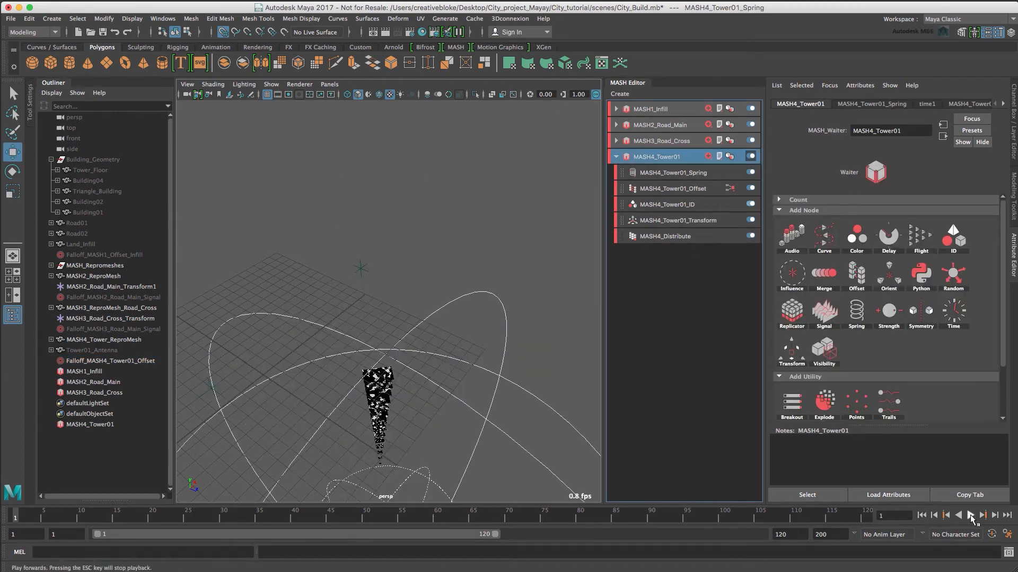
{"action": "left_click", "coordinate": [970, 515]}
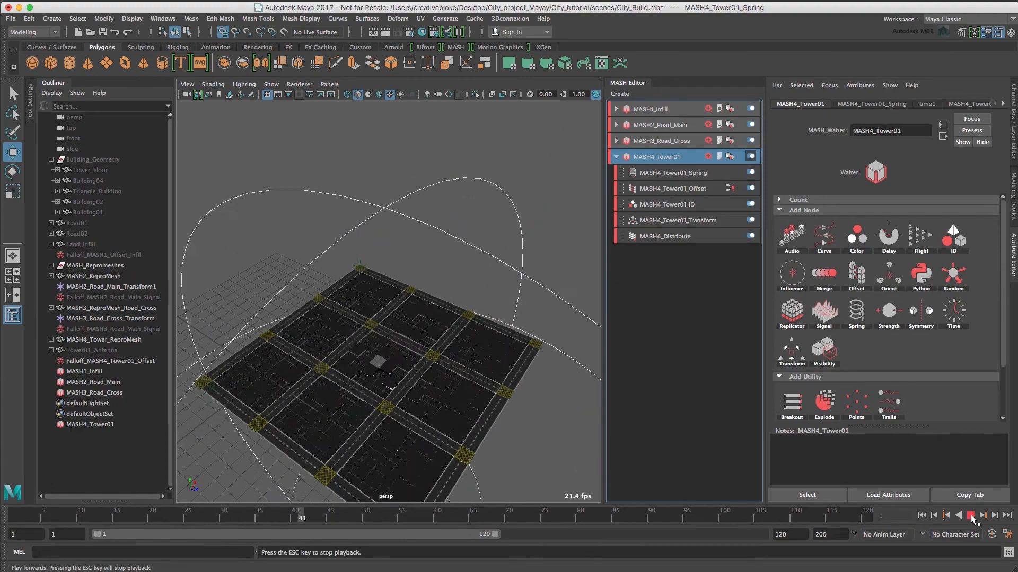
{"action": "left_click", "coordinate": [971, 515]}
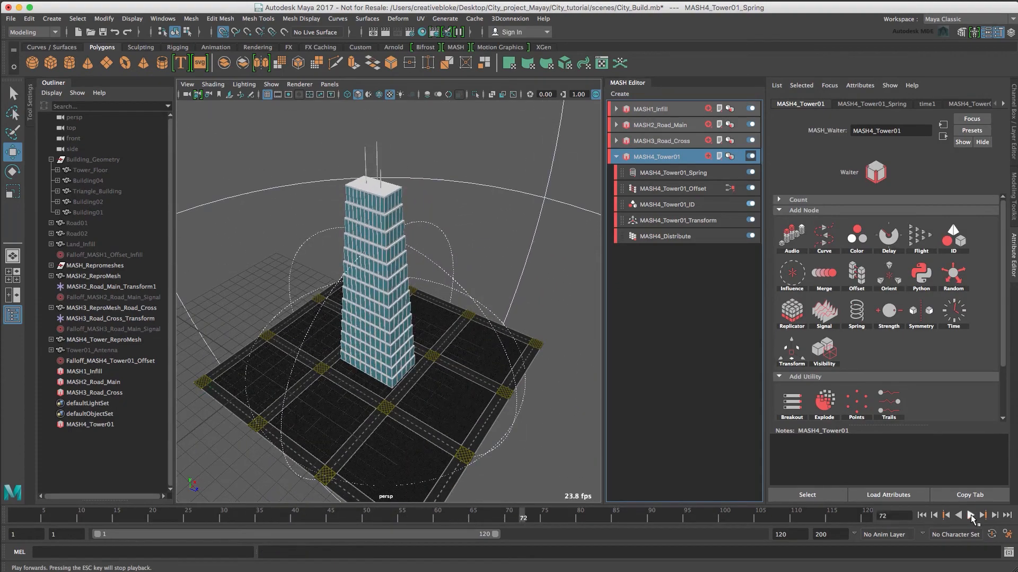
Inspect the tower floors below the ground at frame 22 and add a Visibility node to the MASH4_Tower01 network
{"action": "left_click_drag", "start_coordinate": [413, 424], "coordinate": [432, 387], "text": "alt"}
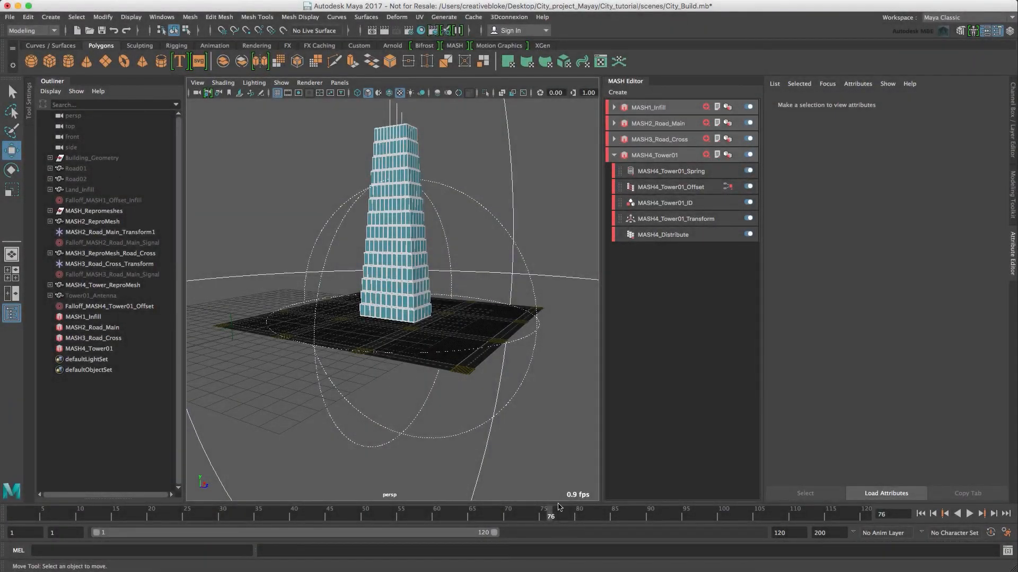
{"action": "left_click_drag", "start_coordinate": [553, 515], "coordinate": [186, 513]}
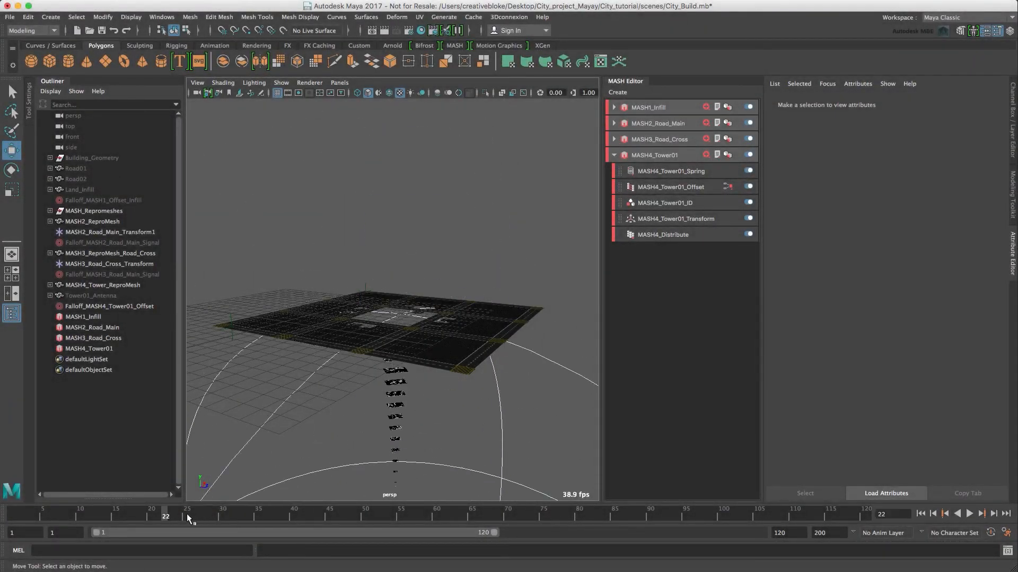
{"action": "left_click", "coordinate": [403, 423]}
{"action": "left_click_drag", "start_coordinate": [403, 423], "coordinate": [461, 411], "text": "alt"}
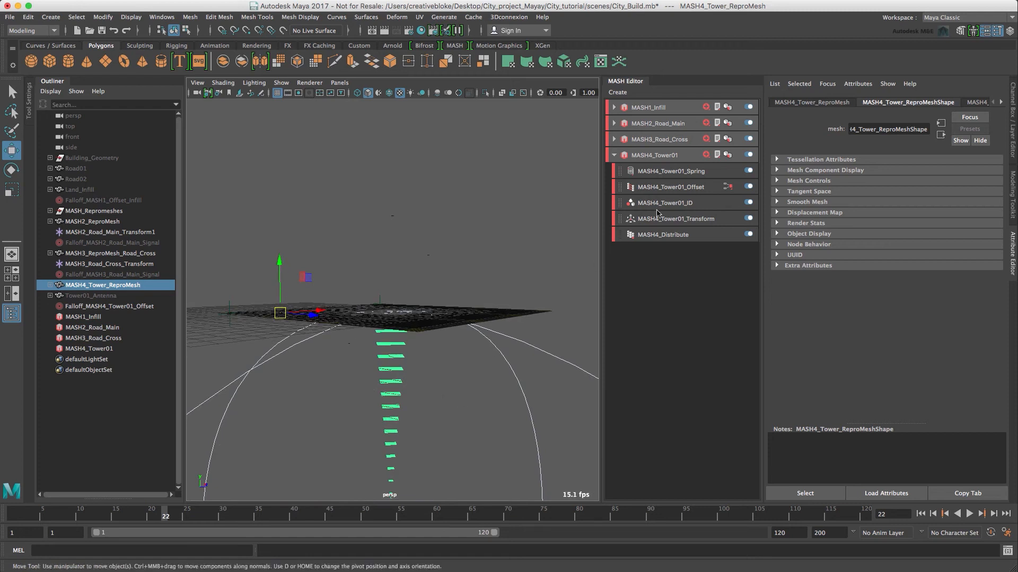
{"action": "left_click", "coordinate": [656, 159]}
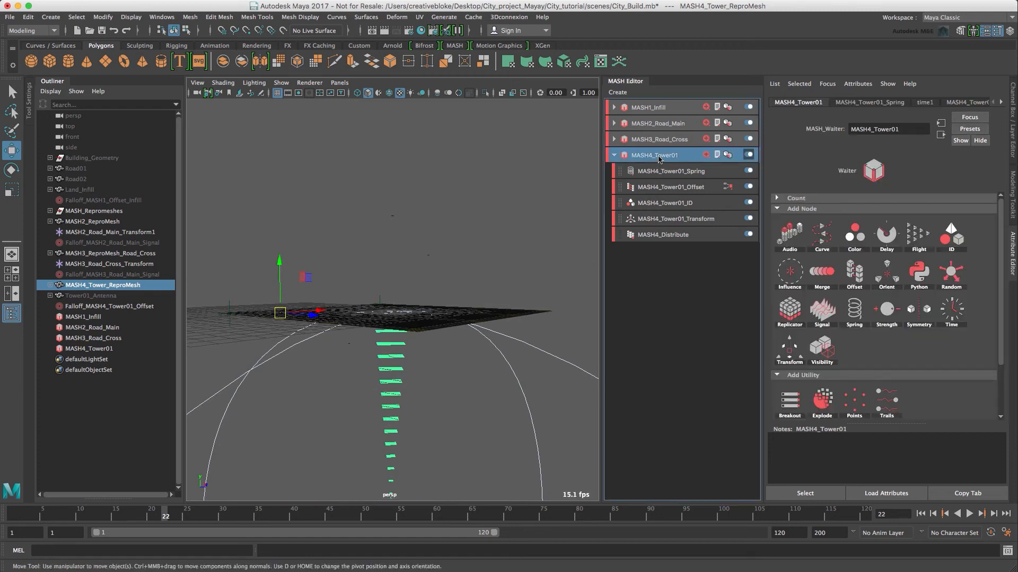
{"action": "left_click", "coordinate": [821, 350]}
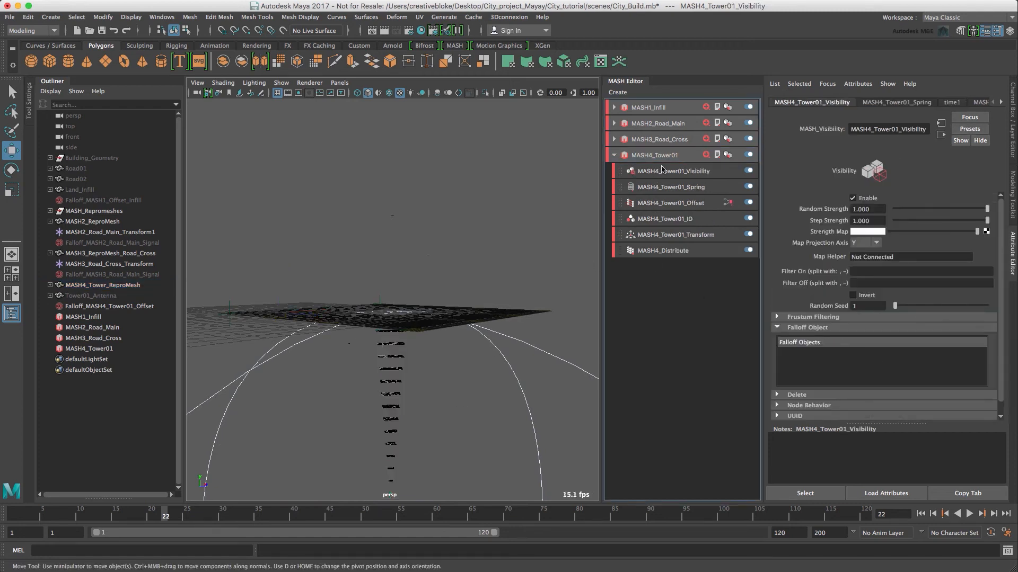
Create a falloff object for the MASH4_Tower01_Visibility node and set its shape to Cube
{"action": "right_click", "coordinate": [840, 384]}
{"action": "left_click", "coordinate": [843, 390]}
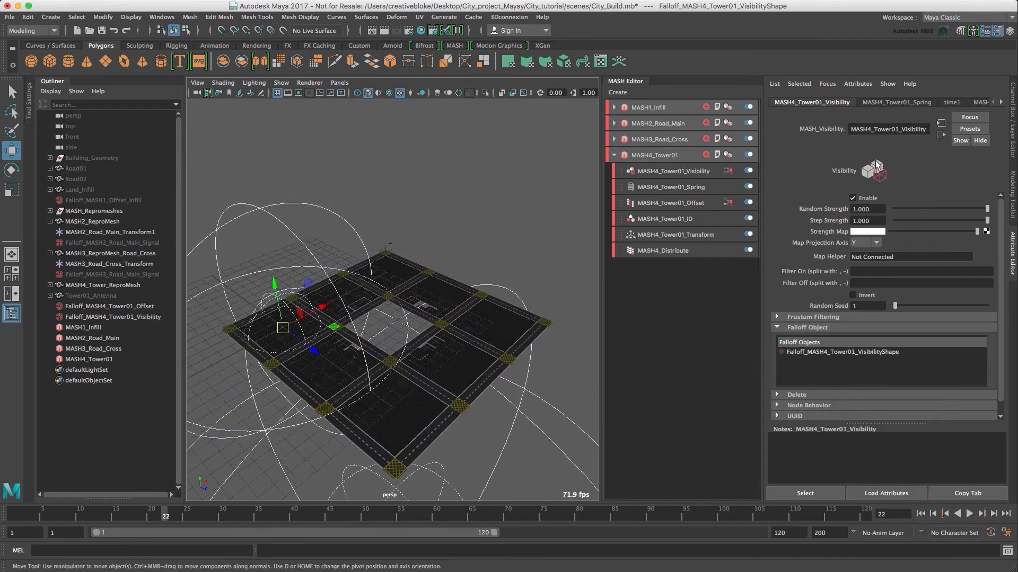
{"action": "left_click", "coordinate": [100, 317]}
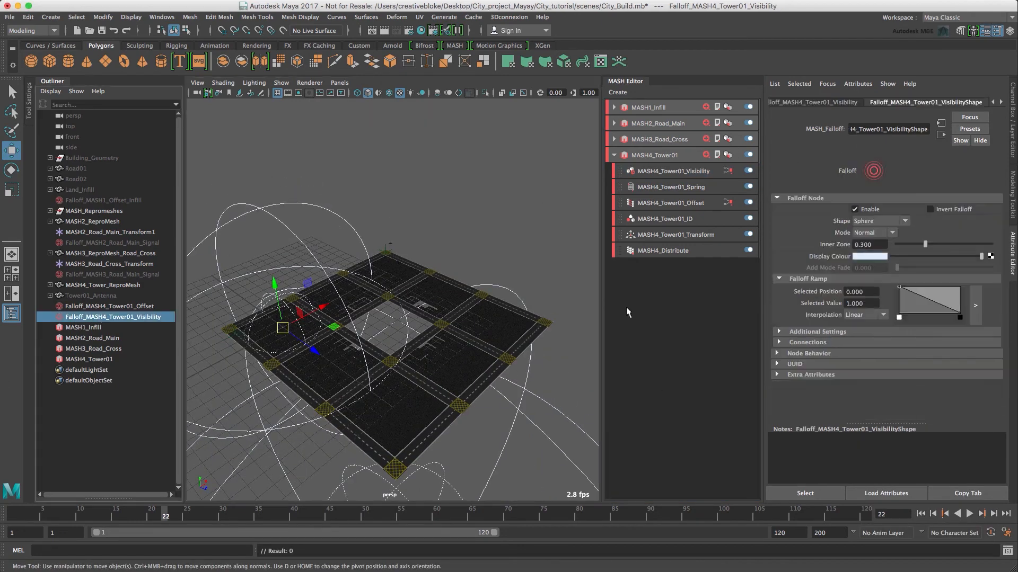
{"action": "left_click", "coordinate": [882, 222]}
{"action": "left_click", "coordinate": [896, 244]}
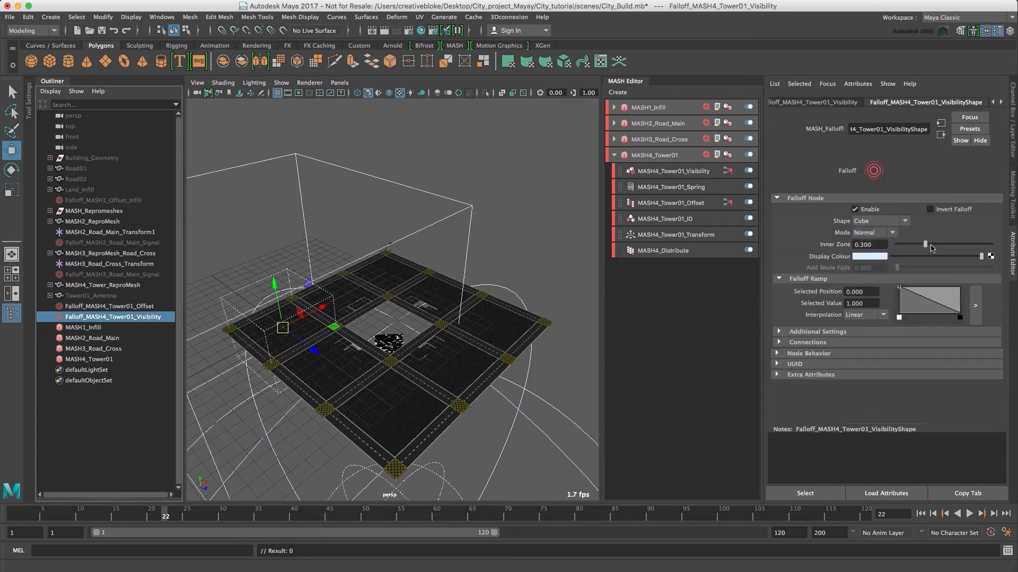
Set the Visibility falloff's Inner Zone to 0.9
{"action": "left_click_drag", "start_coordinate": [932, 248], "coordinate": [982, 250]}
{"action": "double_click", "coordinate": [859, 245]}
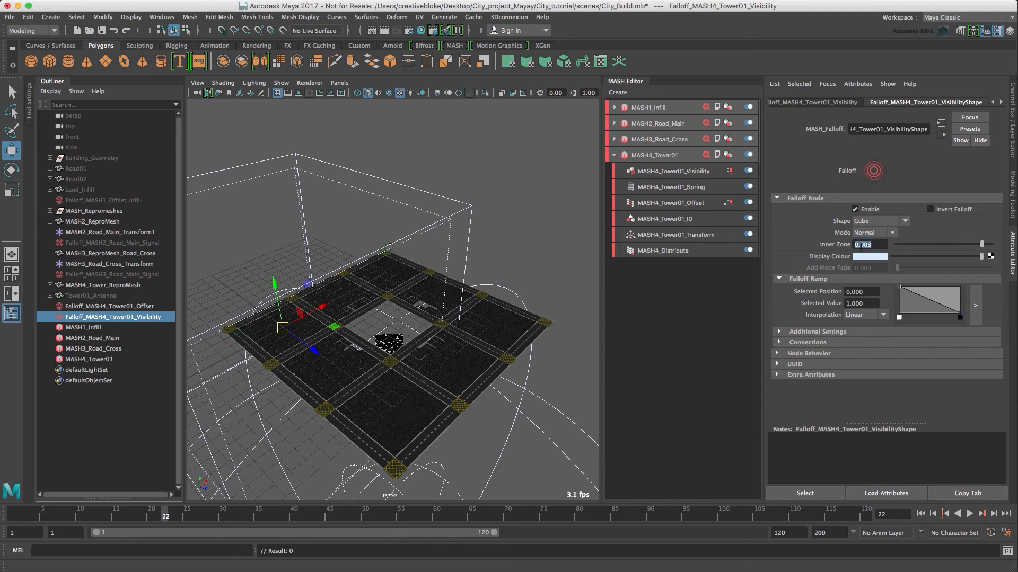
{"action": "type", "text": "0"}
{"action": "key", "text": "Return"}
Move the Visibility falloff cube below the ground around the hidden tower floors and enable Invert Falloff
{"action": "left_click_drag", "start_coordinate": [236, 266], "coordinate": [278, 284], "text": "alt"}
{"action": "left_click_drag", "start_coordinate": [338, 363], "coordinate": [450, 477]}
{"action": "key", "text": "w"}
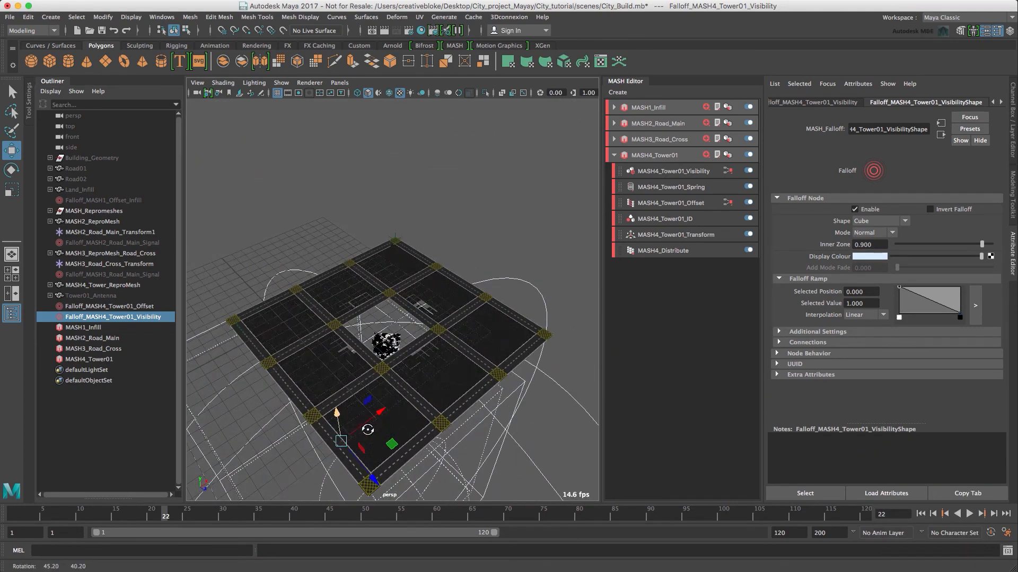
{"action": "left_click", "coordinate": [941, 210]}
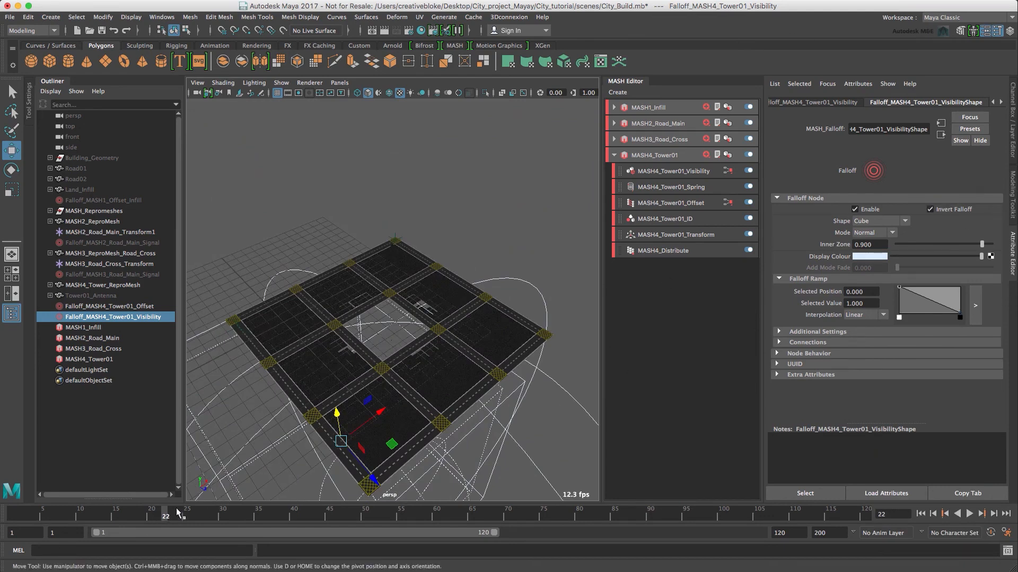
Play the animation from the first frame to check that the tower floors stay hidden below ground
{"action": "left_click_drag", "start_coordinate": [169, 515], "coordinate": [14, 515]}
{"action": "left_click", "coordinate": [969, 513]}
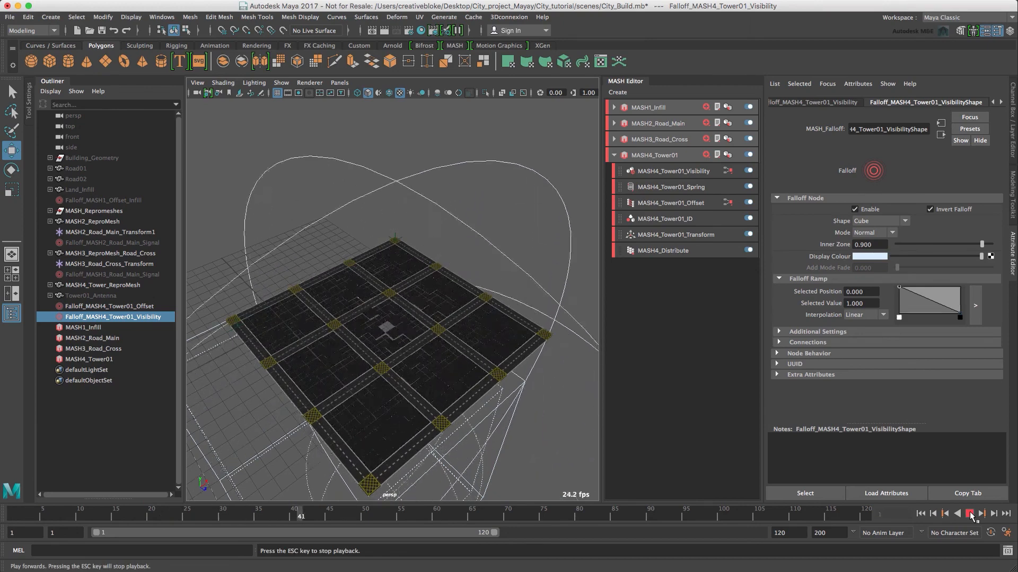
{"action": "left_click", "coordinate": [970, 514]}
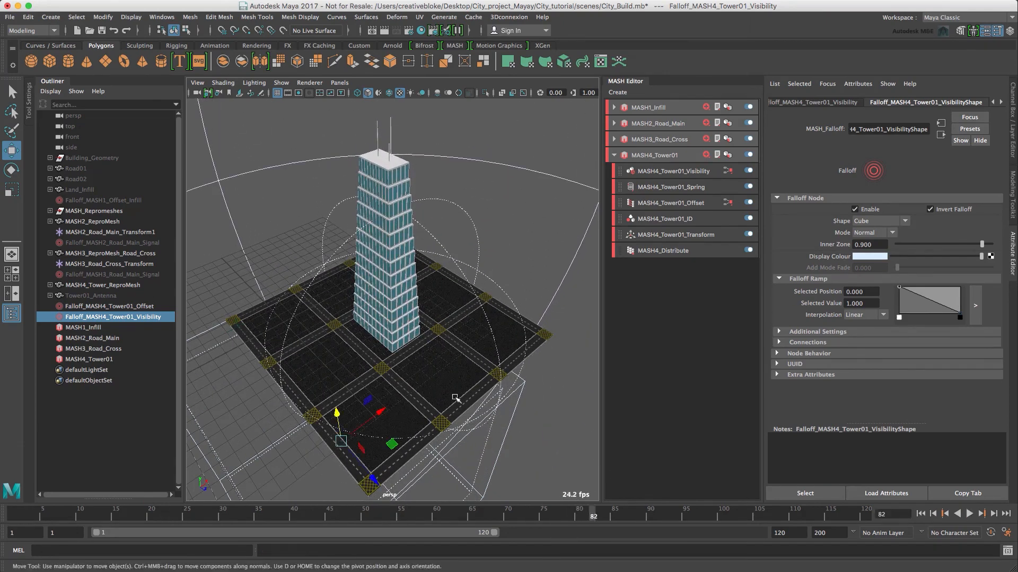
Reduce the Visibility falloff's Inner Zone to 0.852 and replay the animation from the first frame
{"action": "left_click_drag", "start_coordinate": [413, 366], "coordinate": [475, 355], "text": "alt"}
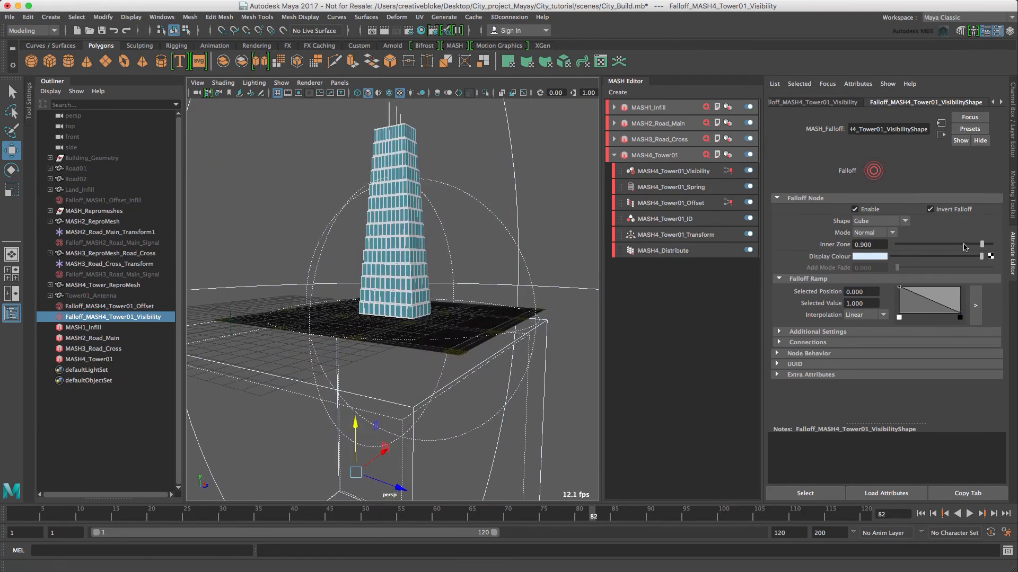
{"action": "left_click_drag", "start_coordinate": [983, 246], "coordinate": [977, 245]}
{"action": "left_click", "coordinate": [920, 514]}
{"action": "left_click", "coordinate": [969, 514]}
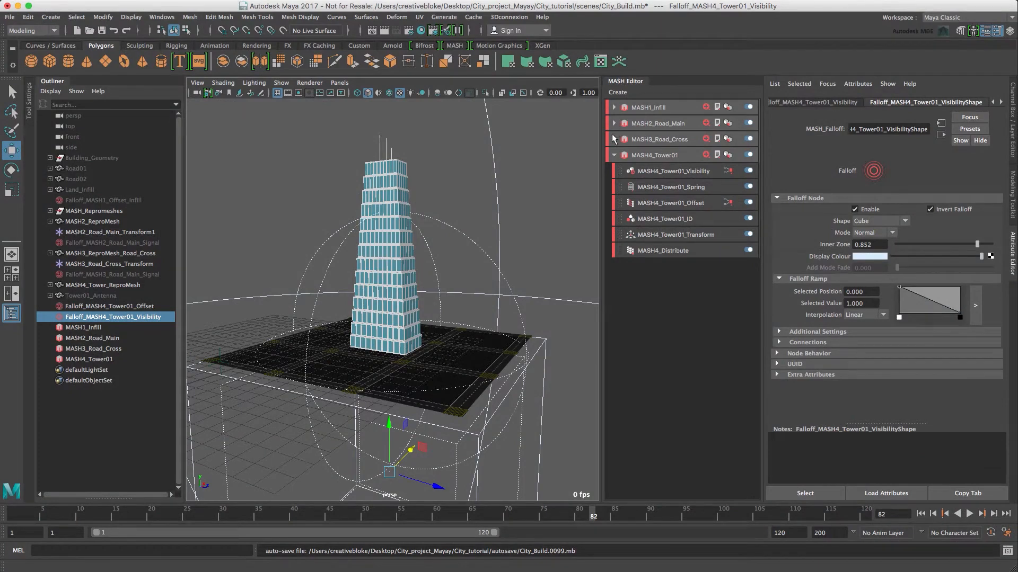
Duplicate the MASH4_Tower01 network and collapse the original network's node list
{"action": "left_click", "coordinate": [654, 156]}
{"action": "right_click", "coordinate": [655, 159]}
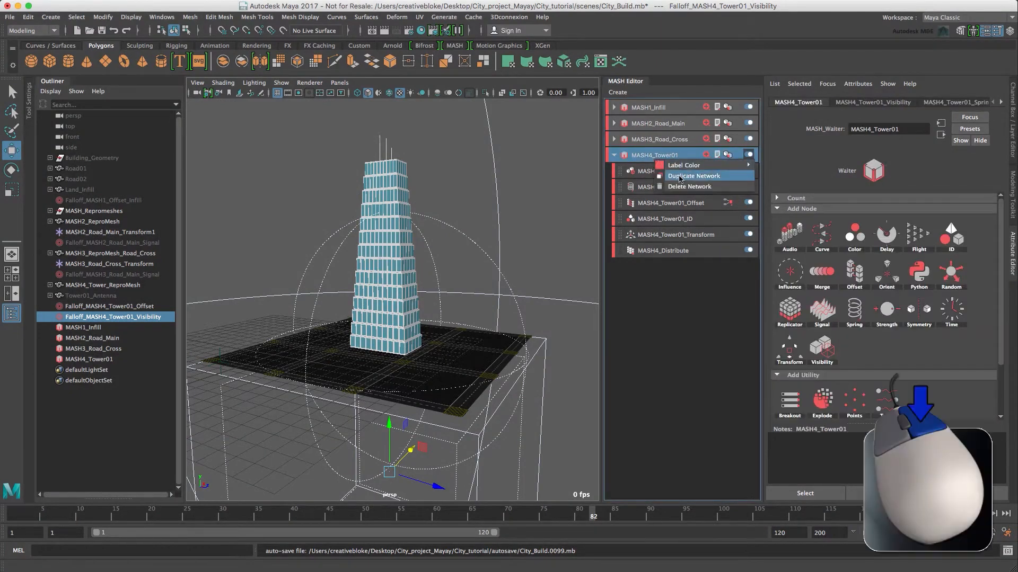
{"action": "left_click", "coordinate": [684, 177]}
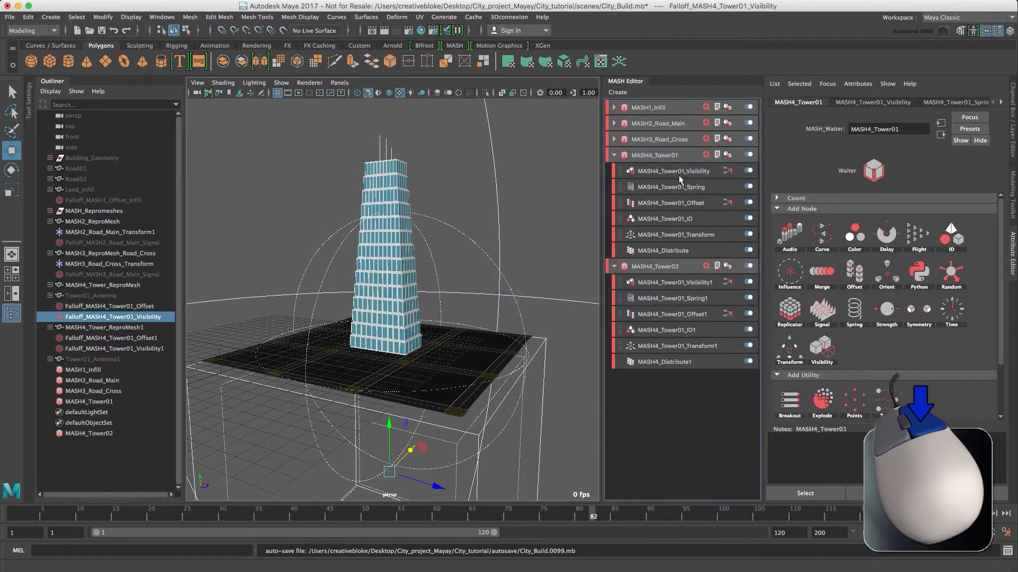
{"action": "left_click", "coordinate": [613, 155]}
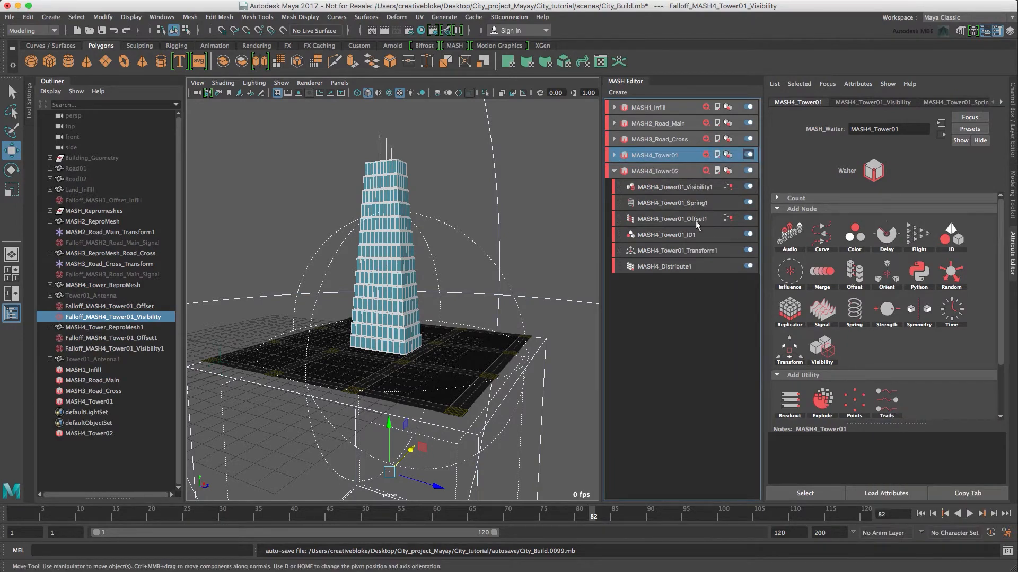
Disable the Visibility, Spring, Offset and ID nodes in the MASH4_Tower02 network
{"action": "left_click", "coordinate": [748, 187]}
{"action": "left_click", "coordinate": [748, 203]}
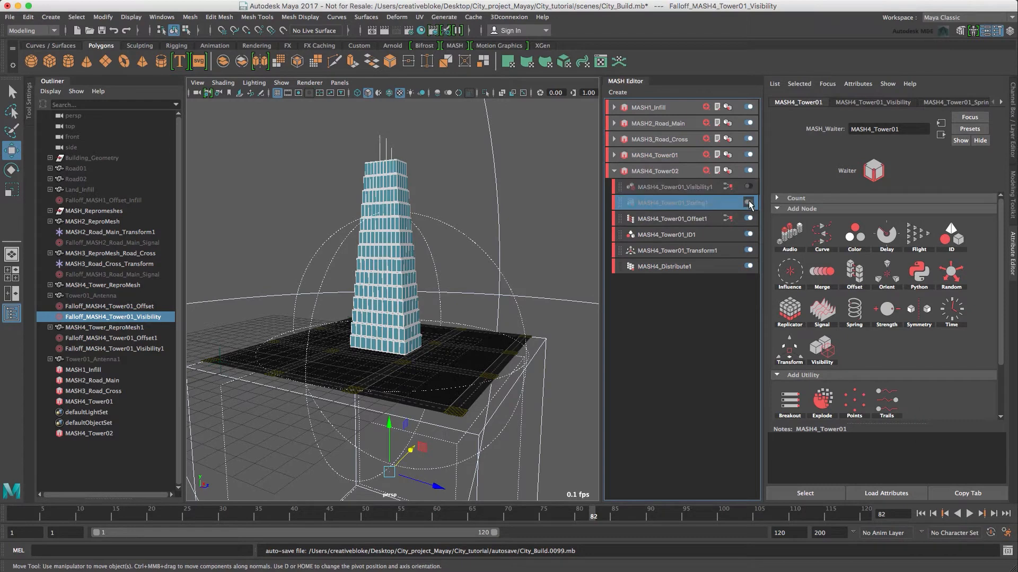
{"action": "left_click", "coordinate": [748, 218]}
{"action": "left_click", "coordinate": [748, 234]}
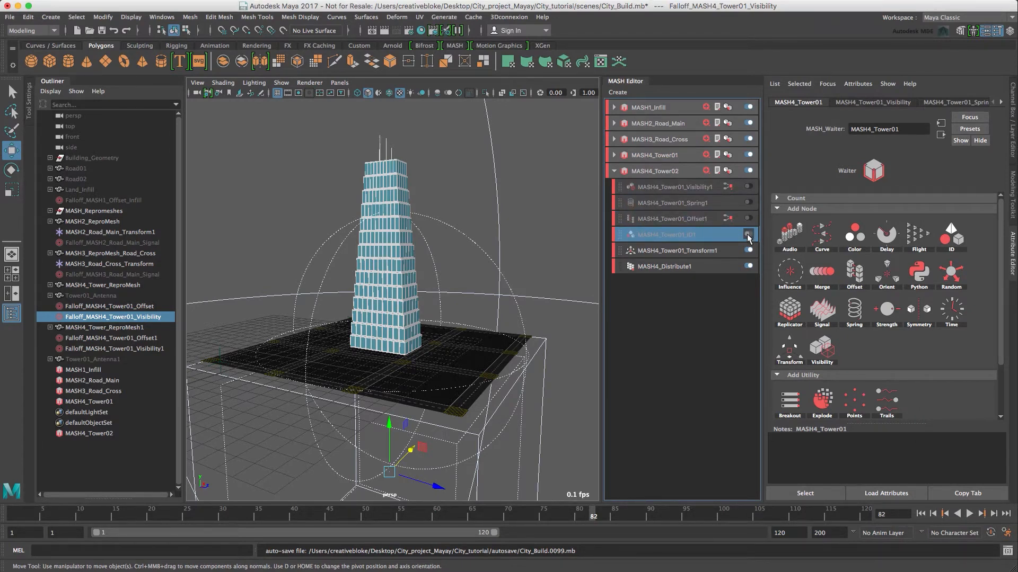
Set the Z position of the MASH4_Tower02 network's Transform node to 0
{"action": "left_click", "coordinate": [689, 254]}
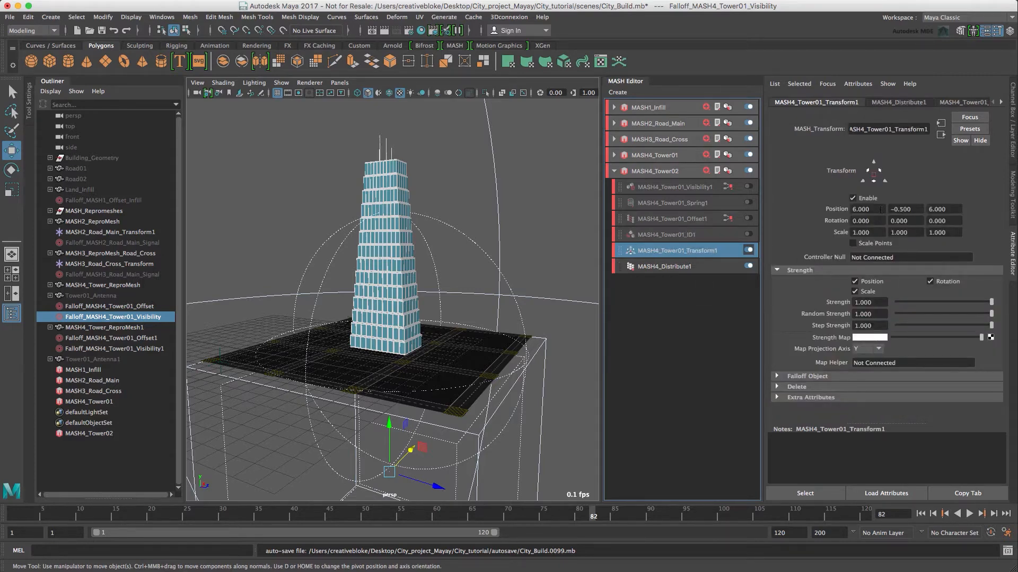
{"action": "double_click", "coordinate": [943, 208]}
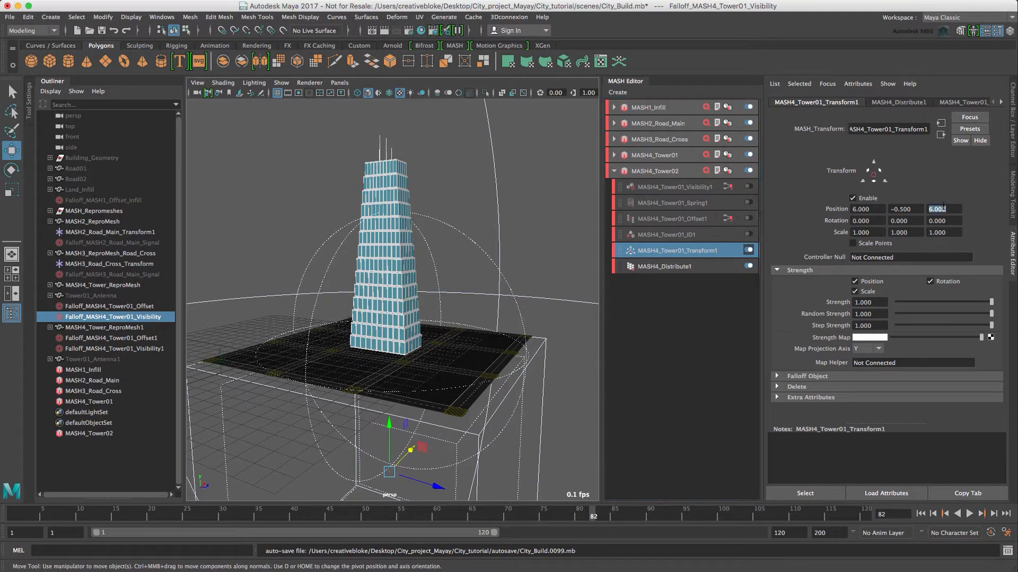
{"action": "type", "text": "0"}
{"action": "key", "text": "Return"}
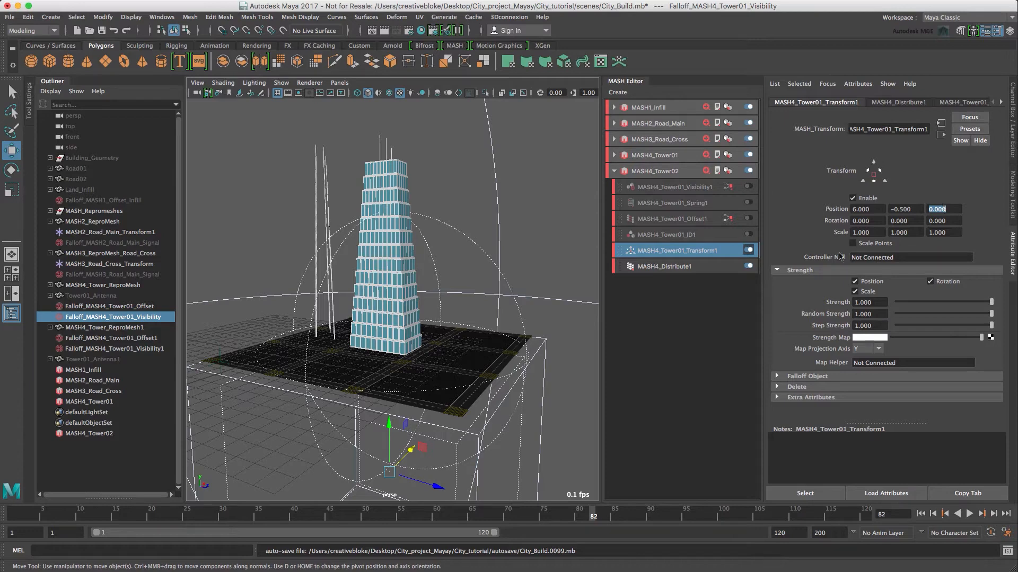
Check the source objects in MASH4_Repro1 and delete the duplicated antenna, Tower01_Antenna1
{"action": "left_click", "coordinate": [654, 170]}
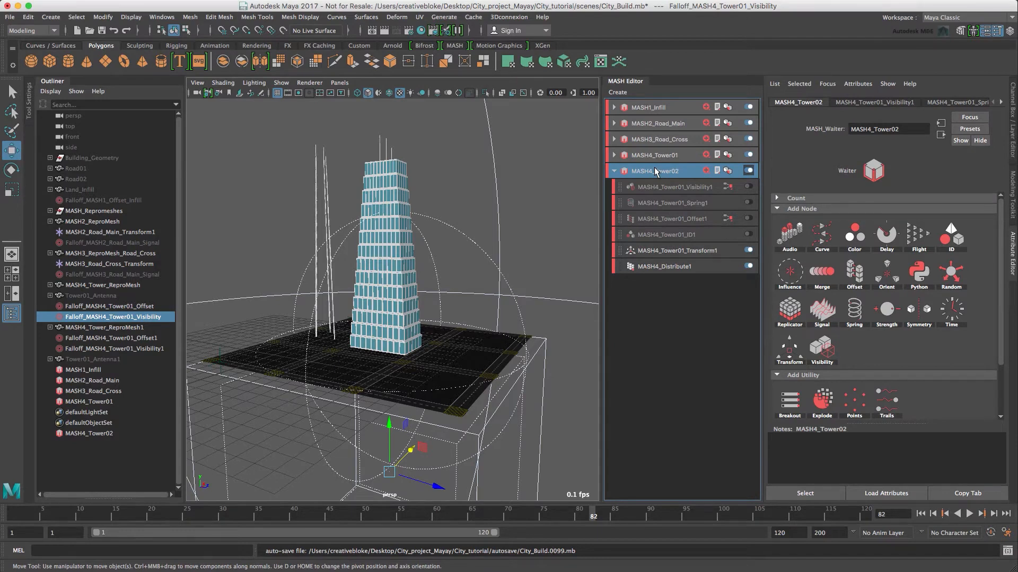
{"action": "left_click", "coordinate": [1000, 103]}
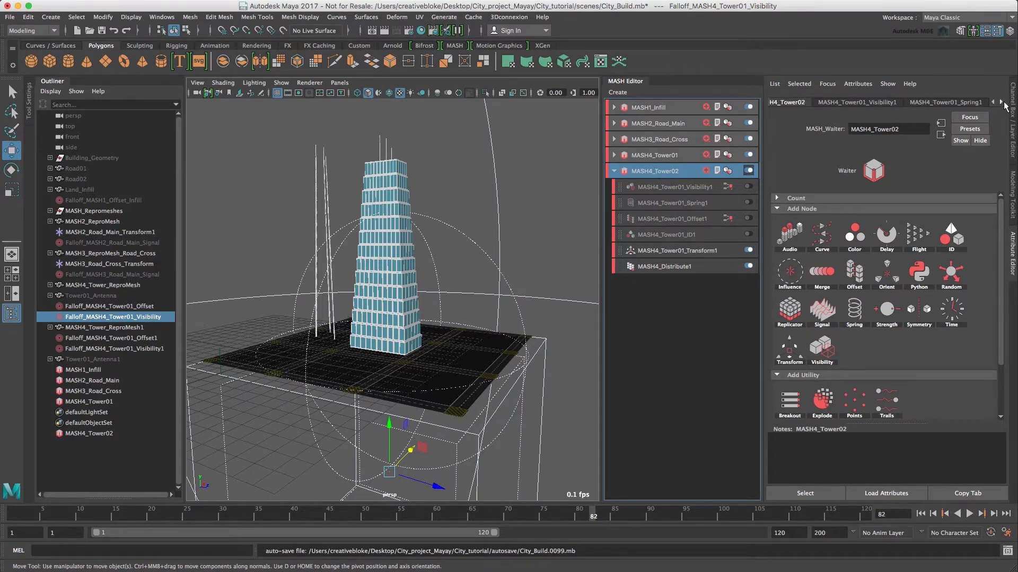
{"action": "left_click", "coordinate": [1000, 103]}
{"action": "left_click", "coordinate": [1001, 103]}
{"action": "left_click", "coordinate": [1000, 102]}
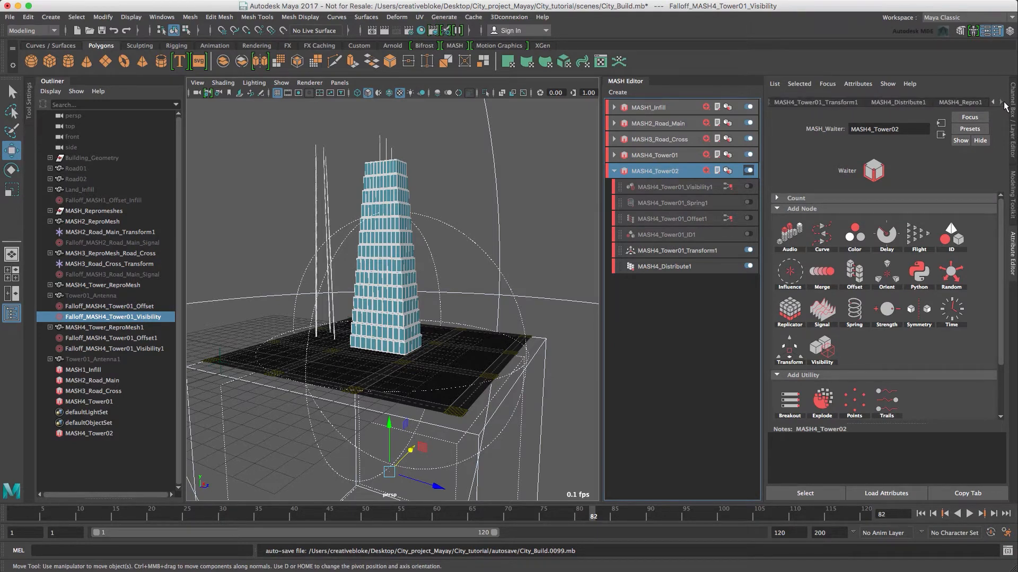
{"action": "left_click", "coordinate": [959, 102]}
{"action": "left_click", "coordinate": [838, 275], "text": "shift"}
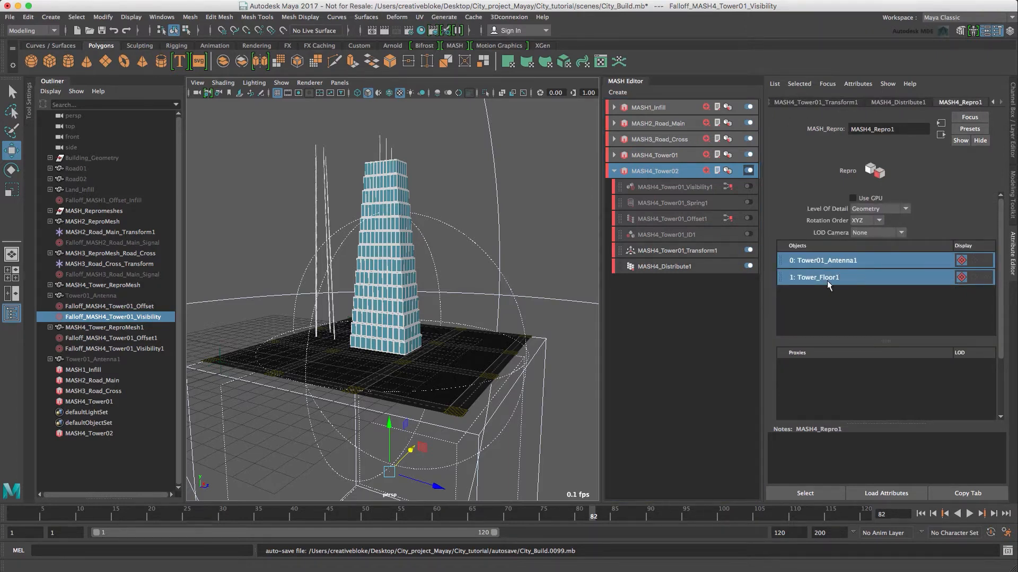
{"action": "left_click", "coordinate": [95, 359]}
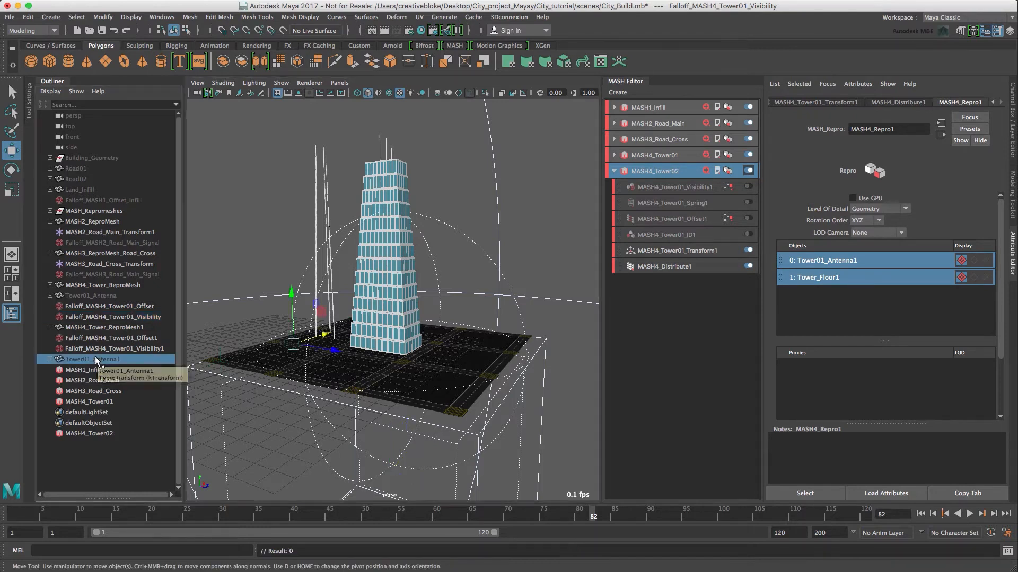
{"action": "key", "text": "Delete"}
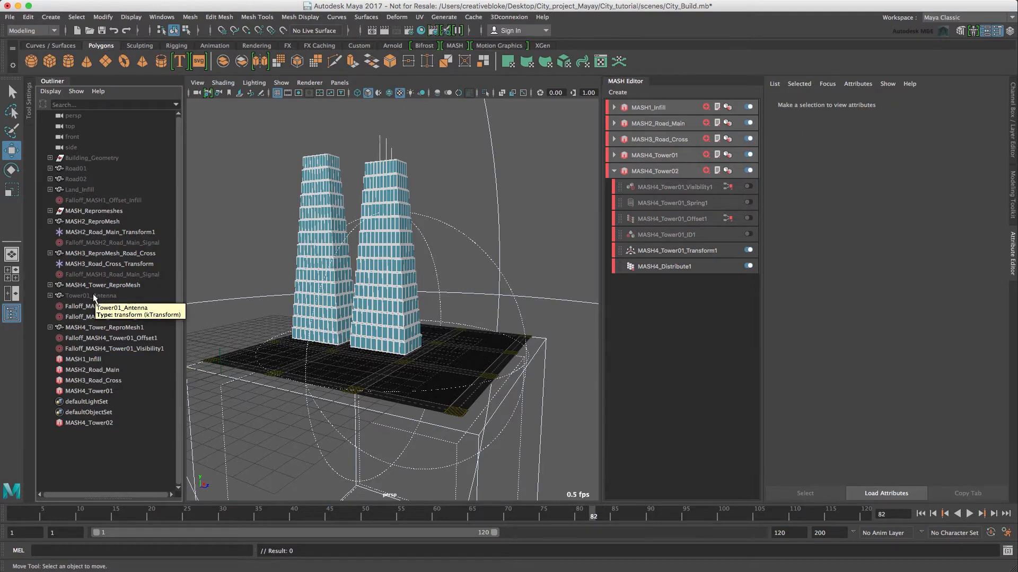
Delete the duplicated Tower_Floor1 object from the Building_Geometry group
{"action": "left_click", "coordinate": [50, 158]}
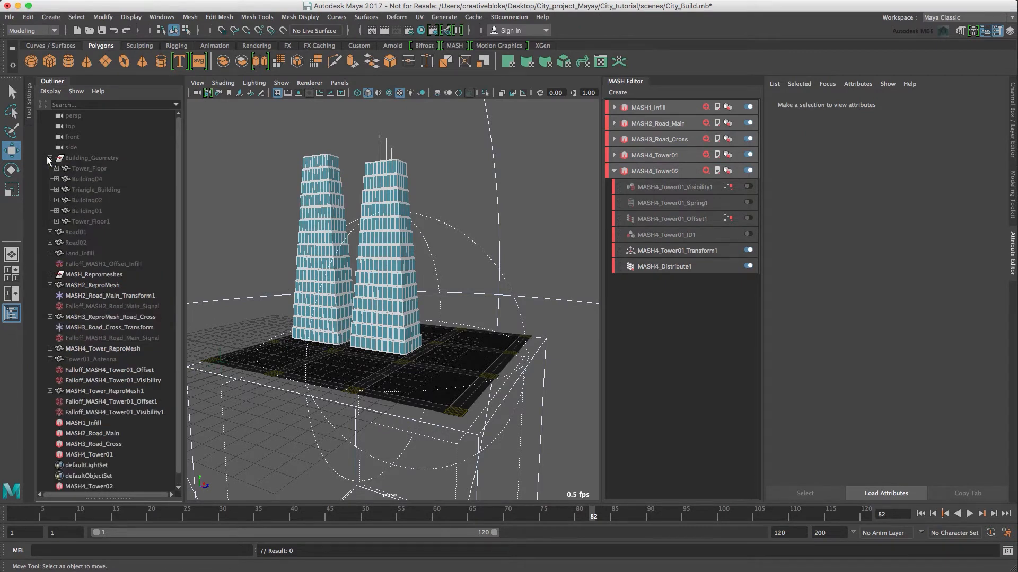
{"action": "left_click", "coordinate": [100, 222]}
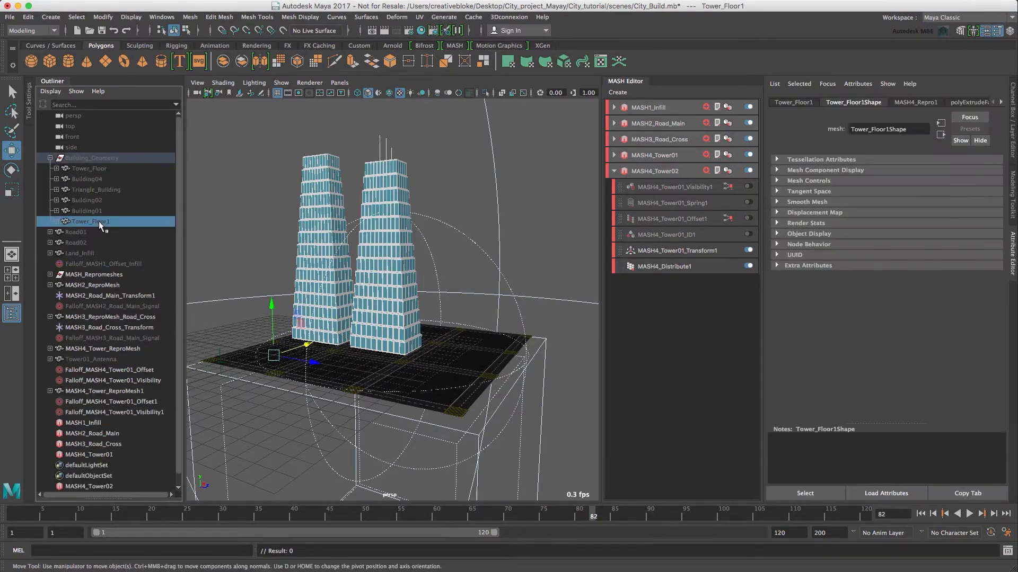
{"action": "key", "text": "Delete"}
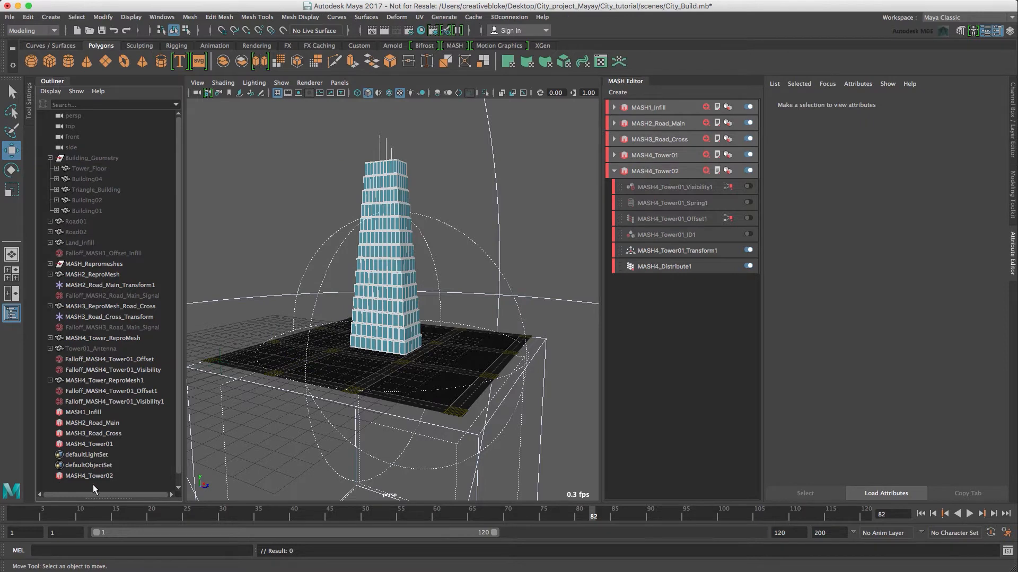
Add the original Tower_Floor from the Building_Geometry group to the MASH4_Repro1 objects
{"action": "left_click", "coordinate": [670, 168]}
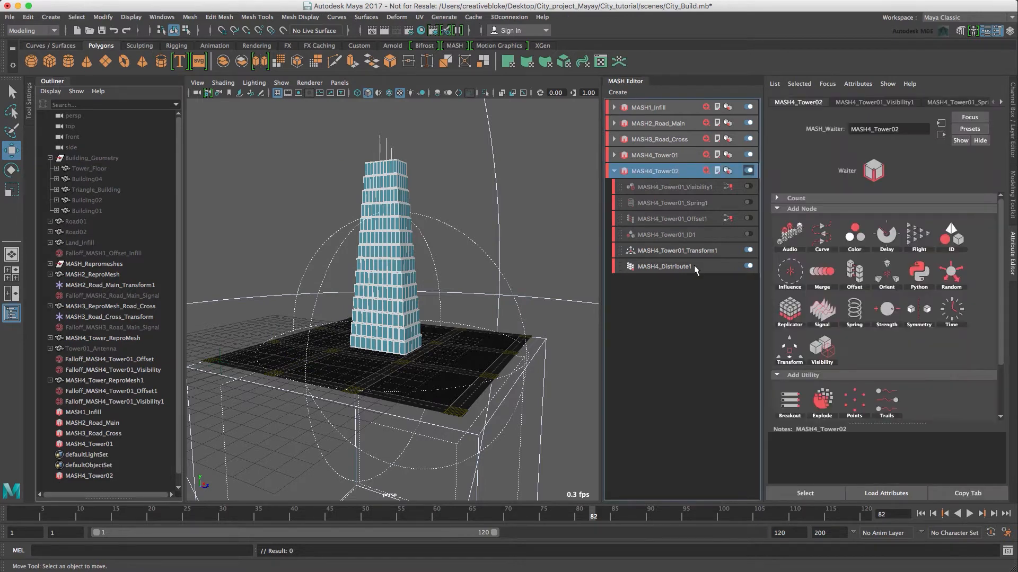
{"action": "left_click", "coordinate": [694, 265]}
{"action": "left_click", "coordinate": [1000, 103]}
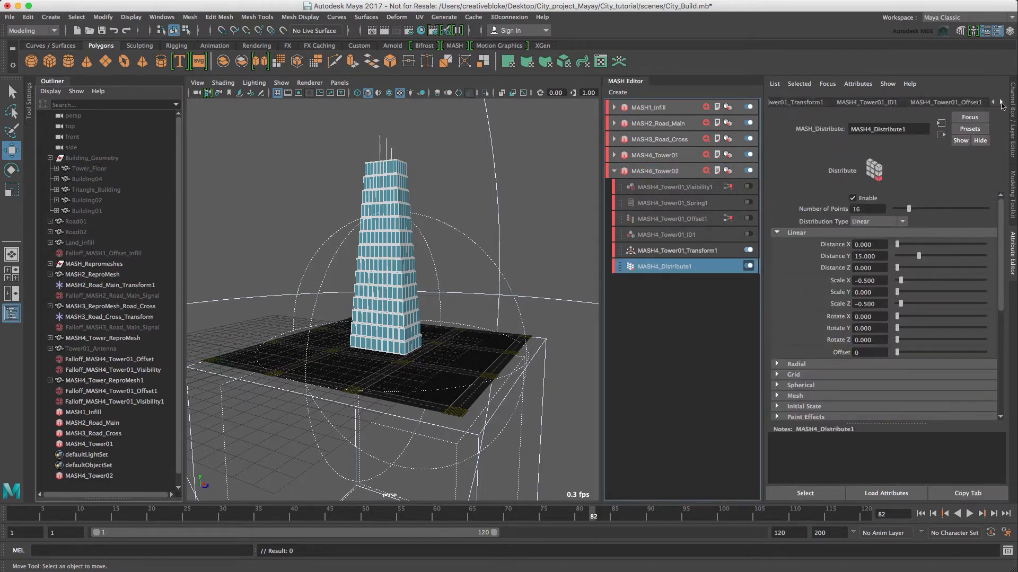
{"action": "left_click", "coordinate": [1001, 103]}
{"action": "left_click", "coordinate": [1001, 102]}
{"action": "left_click", "coordinate": [1000, 103]}
{"action": "left_click", "coordinate": [951, 102]}
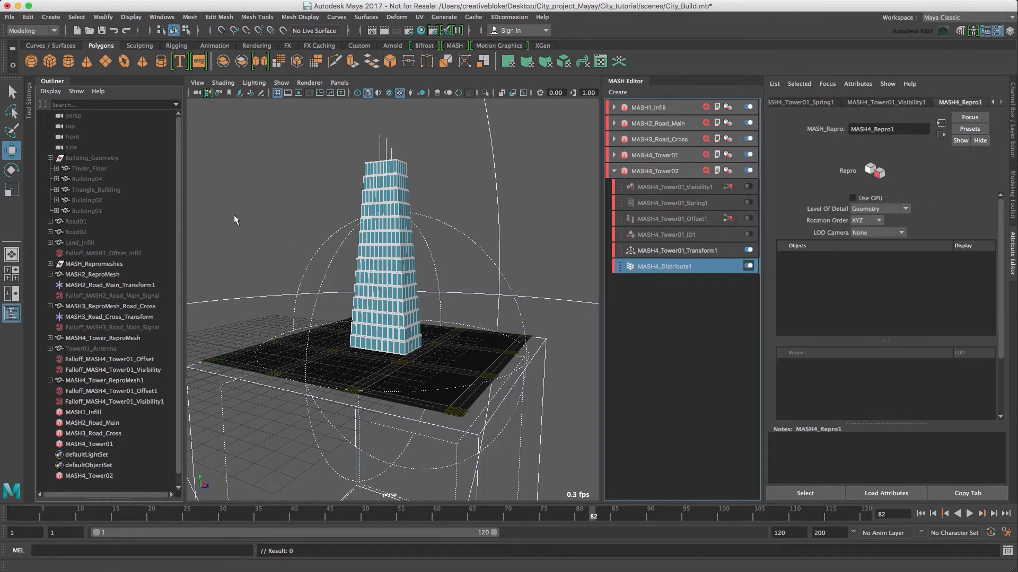
{"action": "left_click_drag", "start_coordinate": [89, 170], "coordinate": [843, 272]}
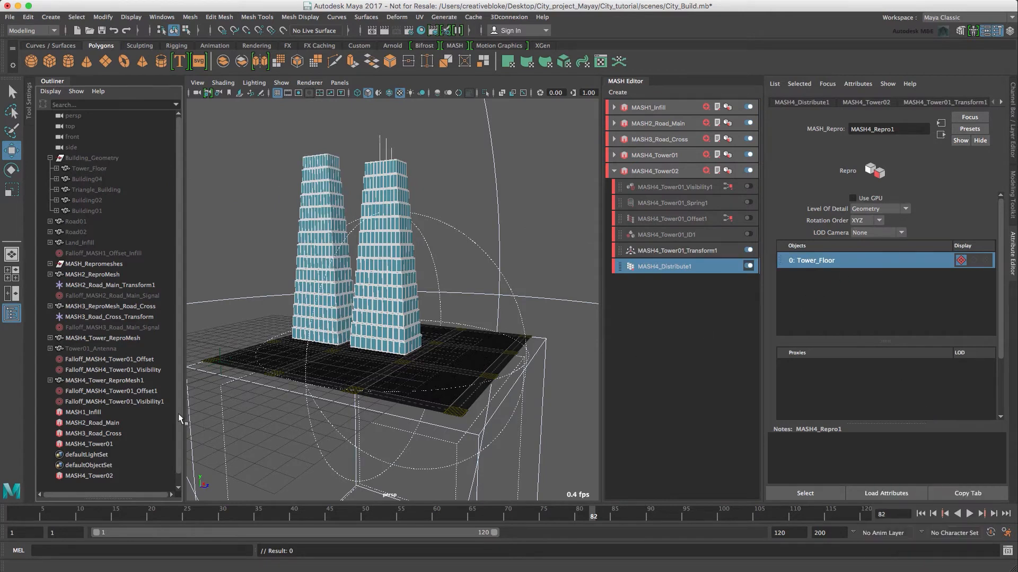
Delete the duplicated Visibility falloff and rename the duplicated Offset falloff to Falloff_MASH4_Tower02_Offset
{"action": "left_click", "coordinate": [146, 402]}
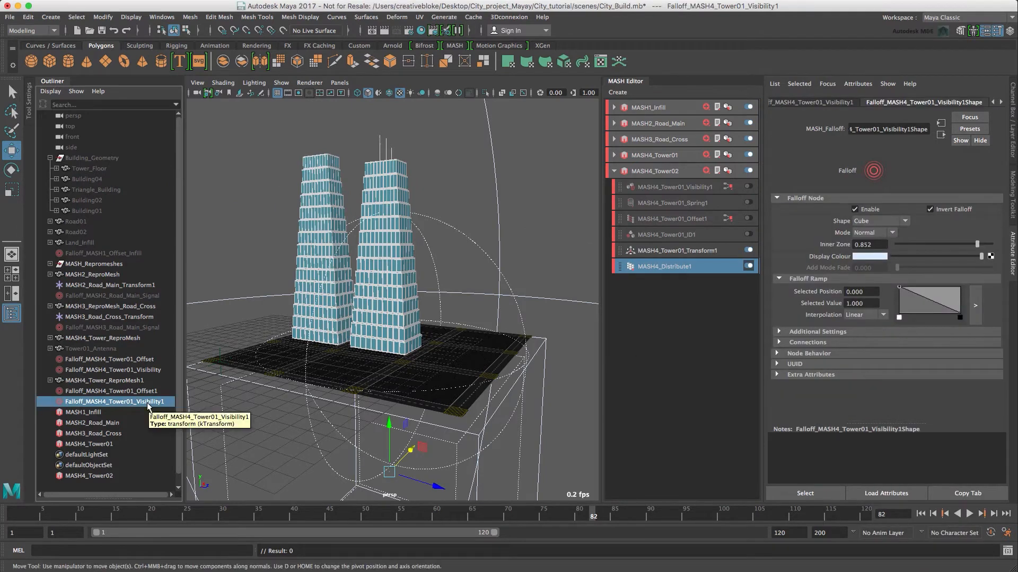
{"action": "key", "text": "Delete"}
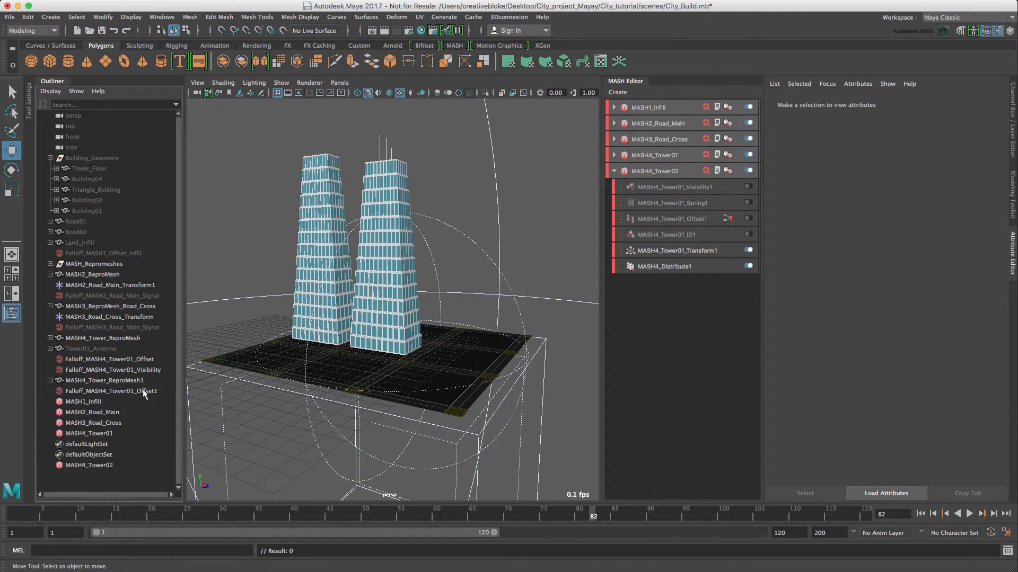
{"action": "double_click", "coordinate": [142, 391]}
{"action": "key", "text": "Return"}
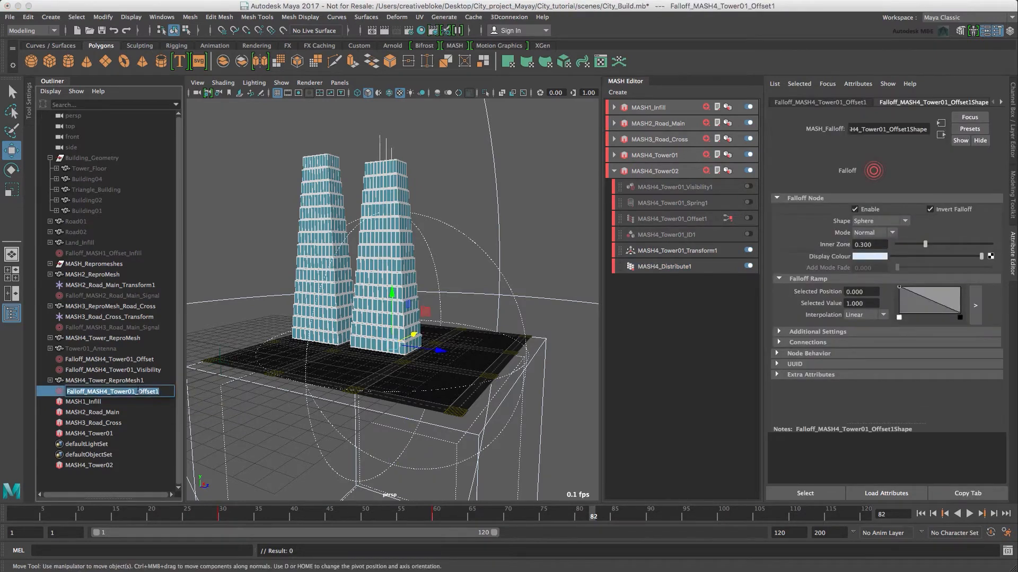
{"action": "double_click", "coordinate": [147, 393]}
{"action": "key", "text": "BackSpace"}
{"action": "type", "text": "2"}
{"action": "key", "text": "Return"}
Rename the duplicated tower repro mesh to MASH4_Tower02_ReproMesh
{"action": "double_click", "coordinate": [127, 380]}
{"action": "type", "text": "02"}
{"action": "key", "text": "Return"}
{"action": "left_click", "coordinate": [138, 360]}
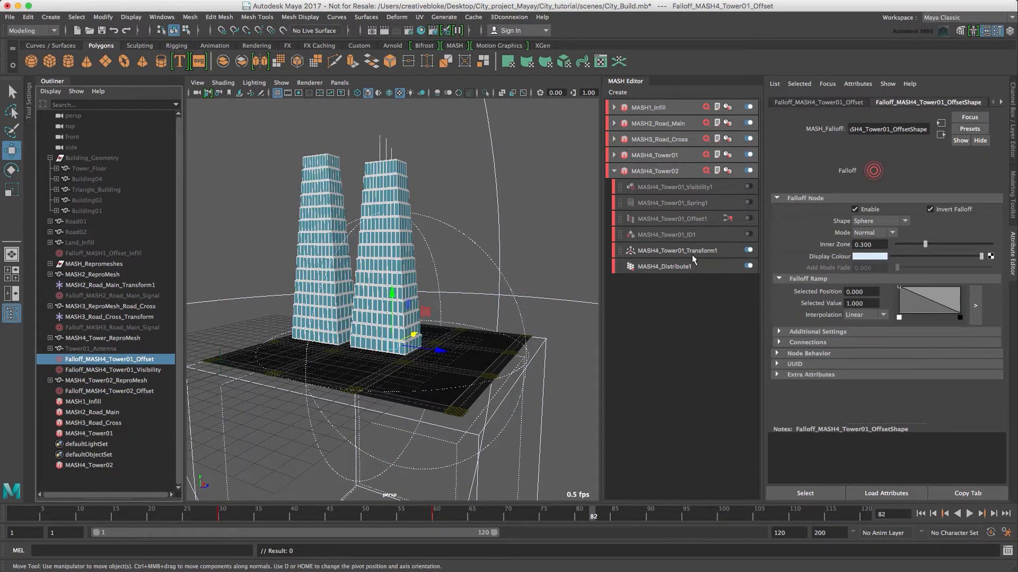
Set the second tower's Distribute node to 10 points with a Distance Y of 9
{"action": "left_click", "coordinate": [685, 266]}
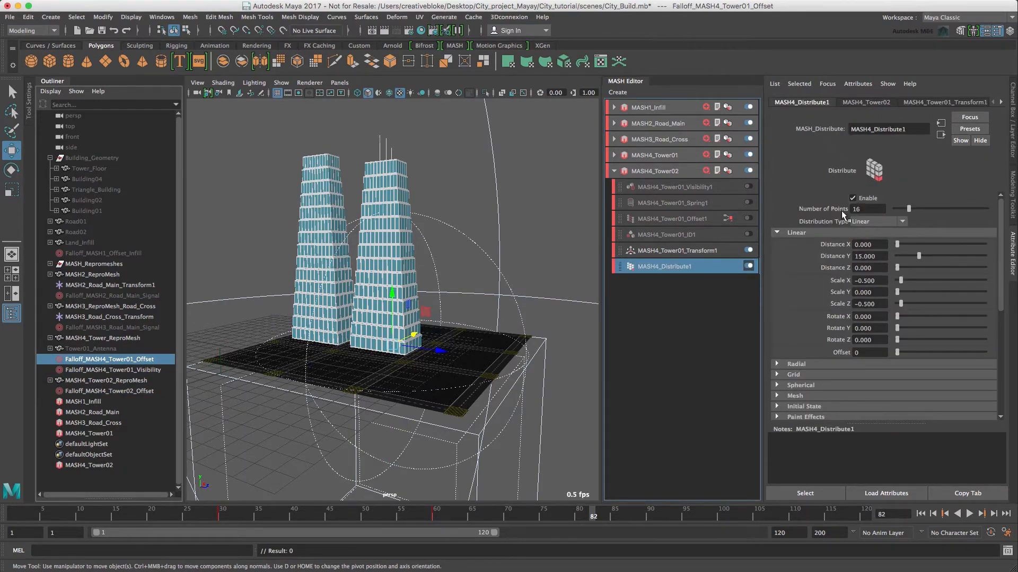
{"action": "double_click", "coordinate": [855, 209]}
{"action": "type", "text": "10"}
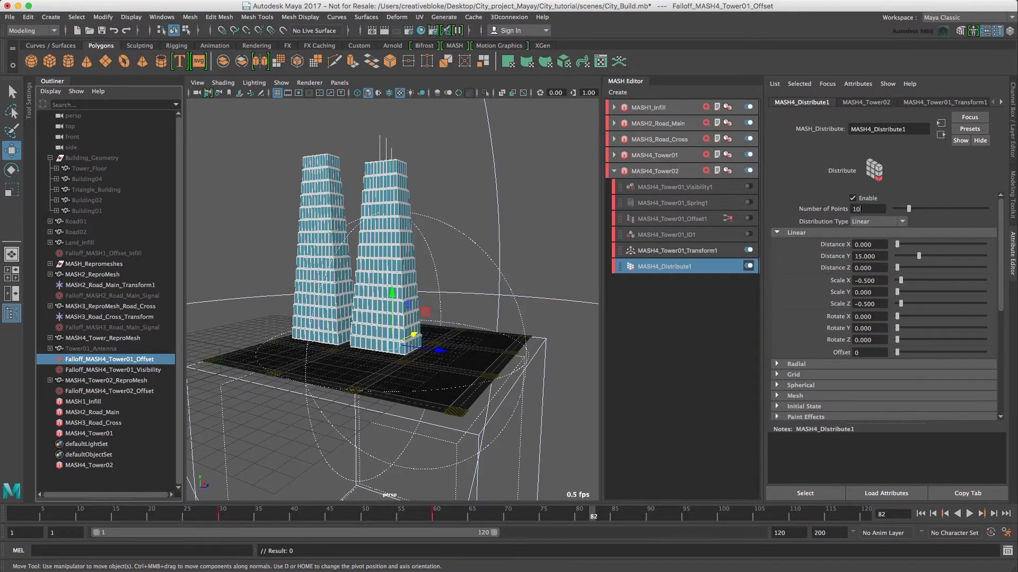
{"action": "key", "text": "Return"}
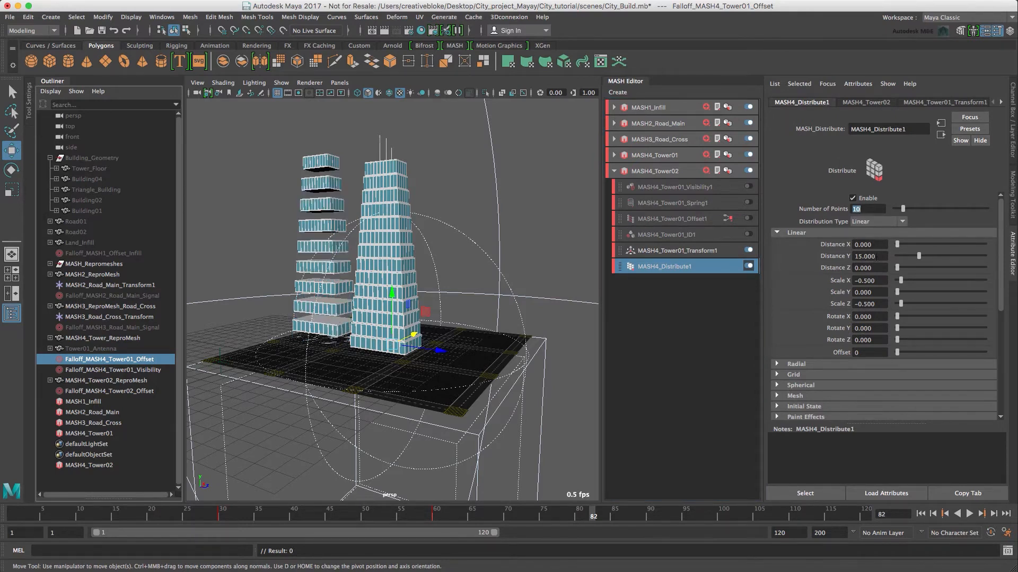
{"action": "double_click", "coordinate": [869, 256]}
{"action": "type", "text": "9"}
{"action": "key", "text": "Return"}
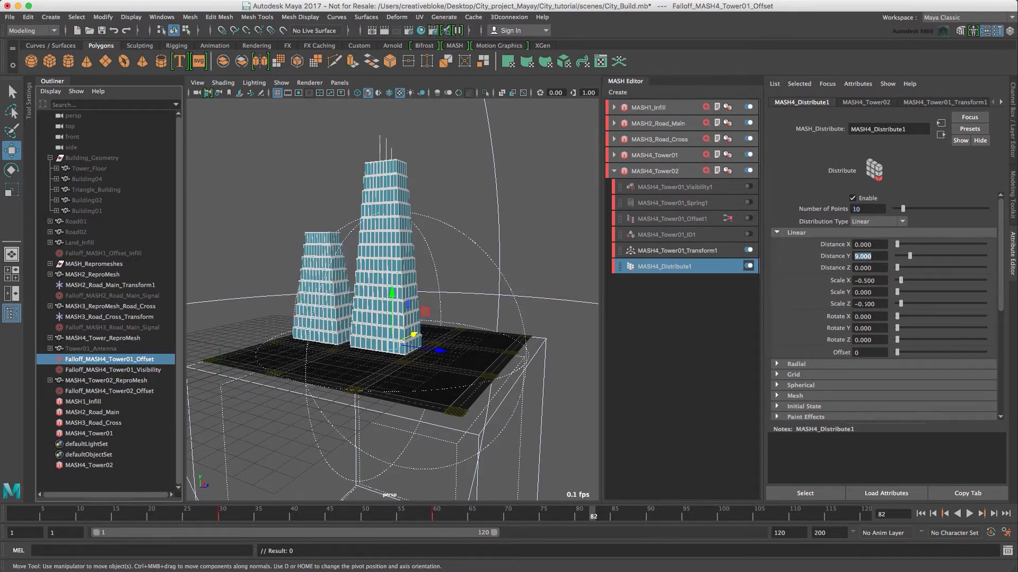
Set Scale X and Scale Z to 0 on the second tower's Distribute node to remove the taper
{"action": "double_click", "coordinate": [872, 281]}
{"action": "type", "text": "0"}
{"action": "key", "text": "Tab"}
{"action": "key", "text": "Tab"}
{"action": "type", "text": "0"}
{"action": "key", "text": "Return"}
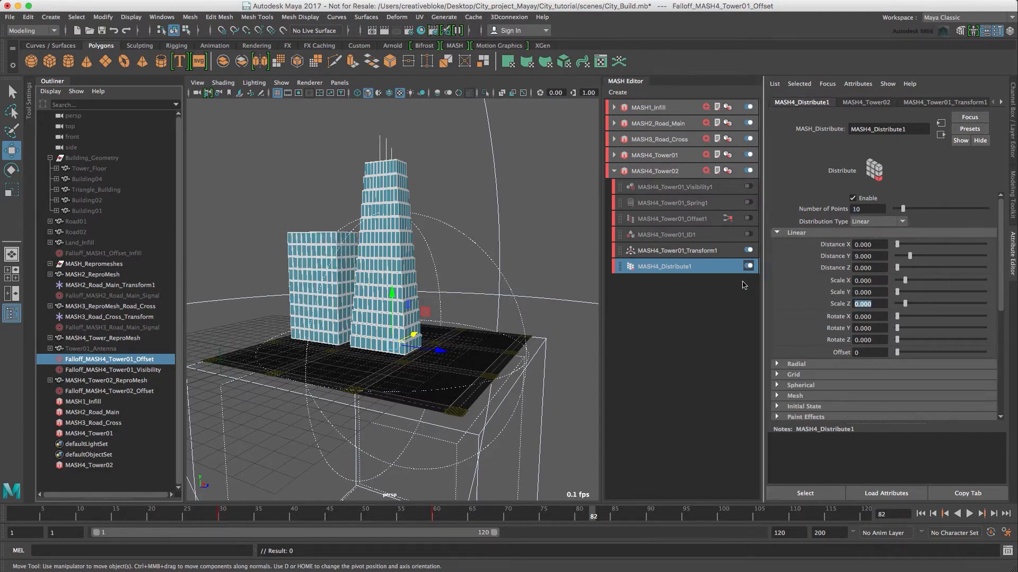
Set the scale of the second tower's Transform node to 0.8 on all three axes
{"action": "left_click", "coordinate": [697, 254]}
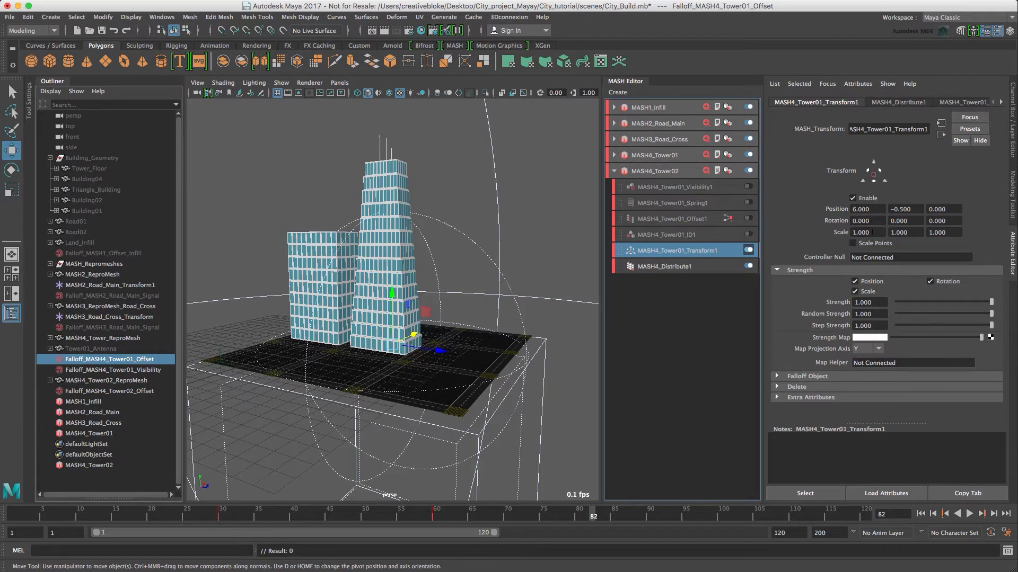
{"action": "double_click", "coordinate": [861, 233]}
{"action": "type", "text": "0.8"}
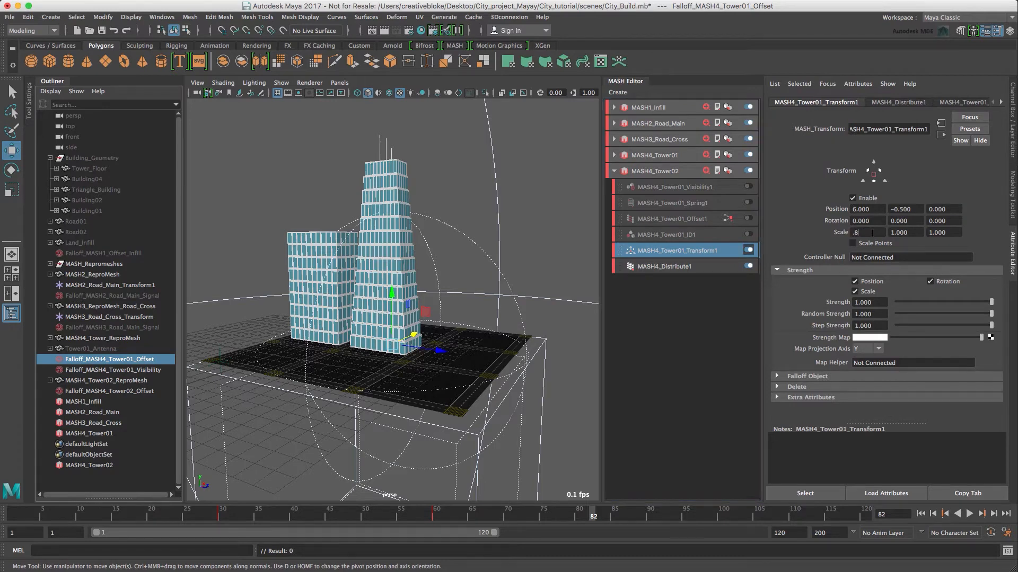
{"action": "key", "text": "Tab"}
{"action": "key", "text": "BackSpace"}
{"action": "type", "text": ".8"}
{"action": "key", "text": "Tab"}
{"action": "type", "text": ".8"}
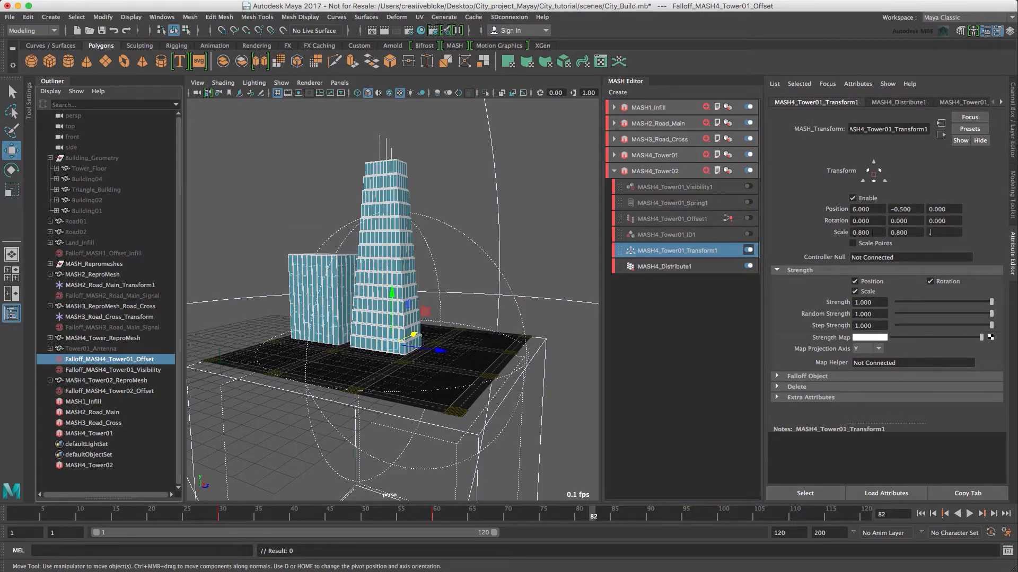
{"action": "key", "text": "Tab"}
{"action": "left_click_drag", "start_coordinate": [341, 279], "coordinate": [404, 319], "text": "alt"}
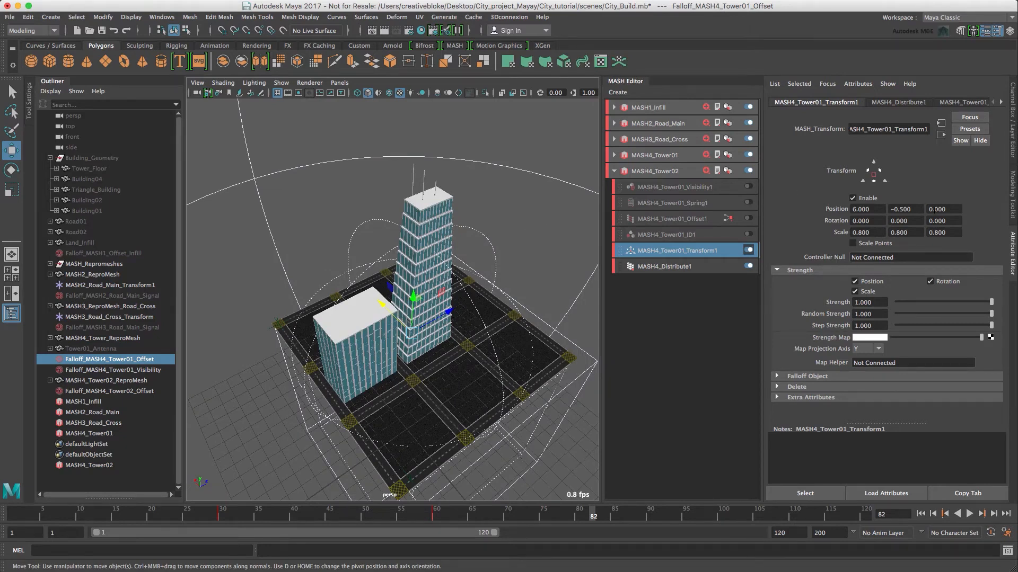
Set the second tower's Transform node to a Z position of 1 and a Y rotation of 90
{"action": "left_click", "coordinate": [934, 209]}
{"action": "type", "text": "1"}
{"action": "key", "text": "Return"}
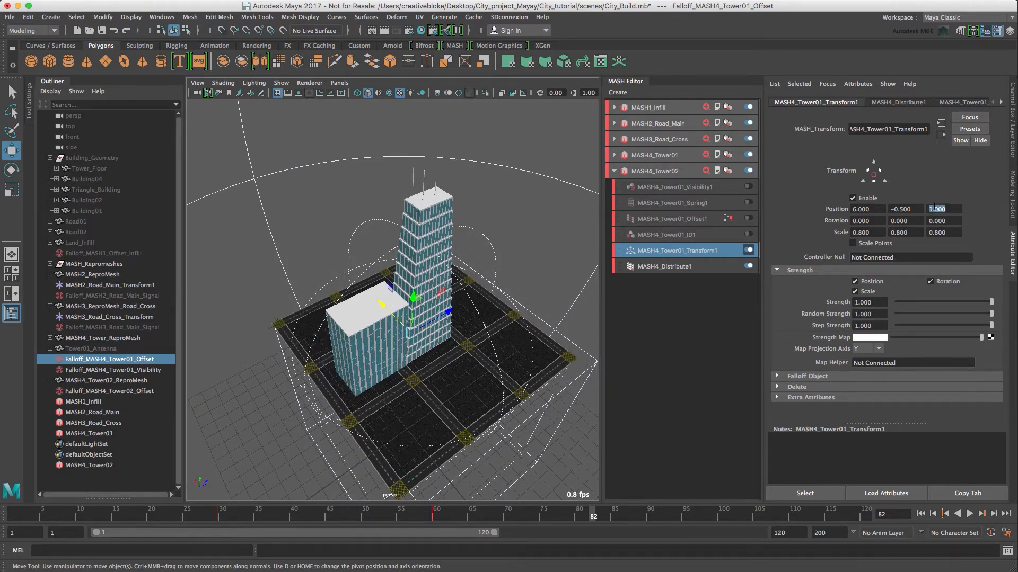
{"action": "left_click", "coordinate": [905, 221]}
{"action": "type", "text": "90"}
{"action": "key", "text": "Return"}
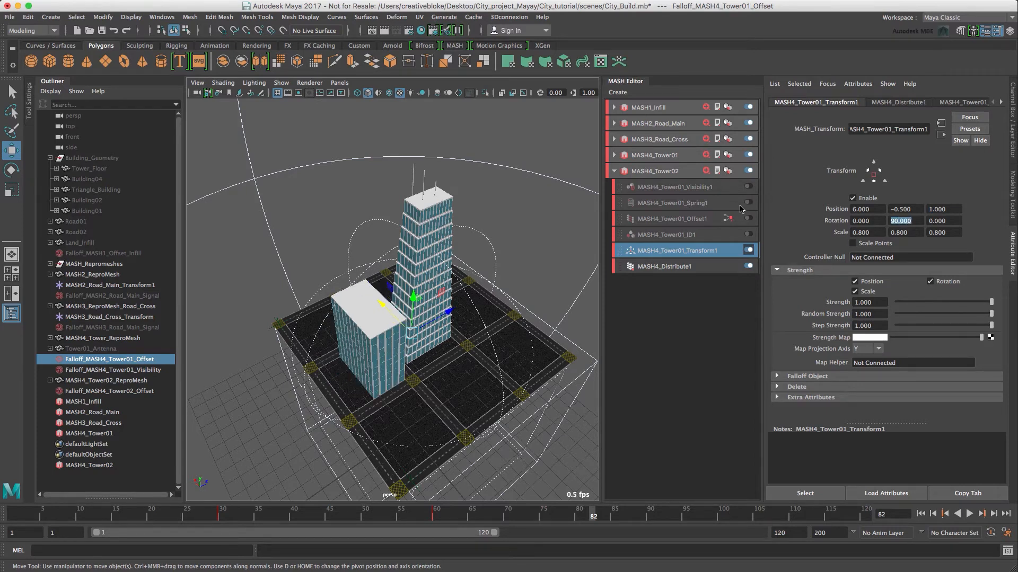
Re-enable the Offset and Spring nodes in the MASH4_Tower02 network
{"action": "left_click", "coordinate": [748, 219]}
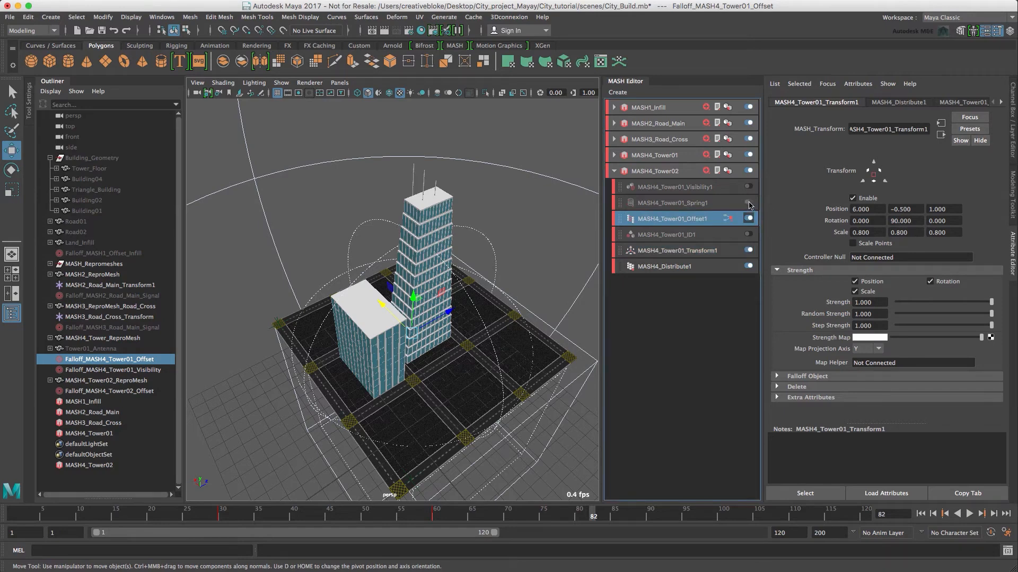
{"action": "left_click", "coordinate": [748, 203]}
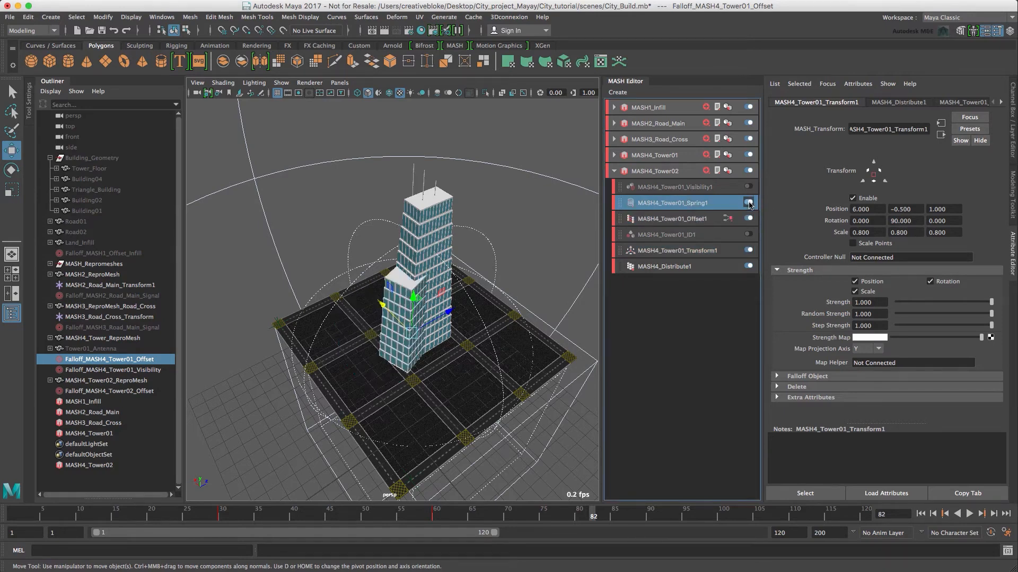
Play the animation from the first frame to review the growth timing of both towers
{"action": "left_click", "coordinate": [921, 514]}
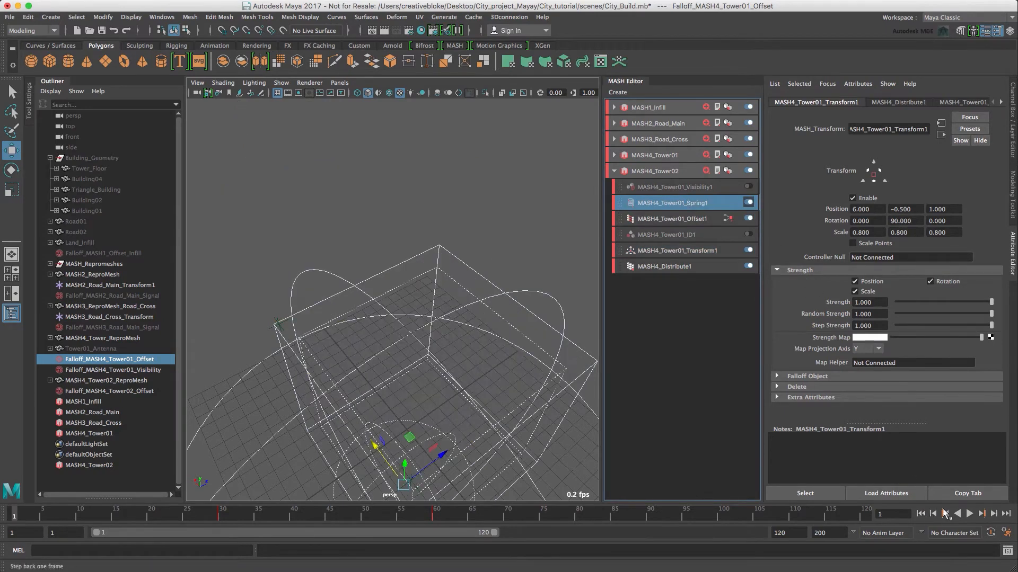
{"action": "left_click", "coordinate": [969, 514]}
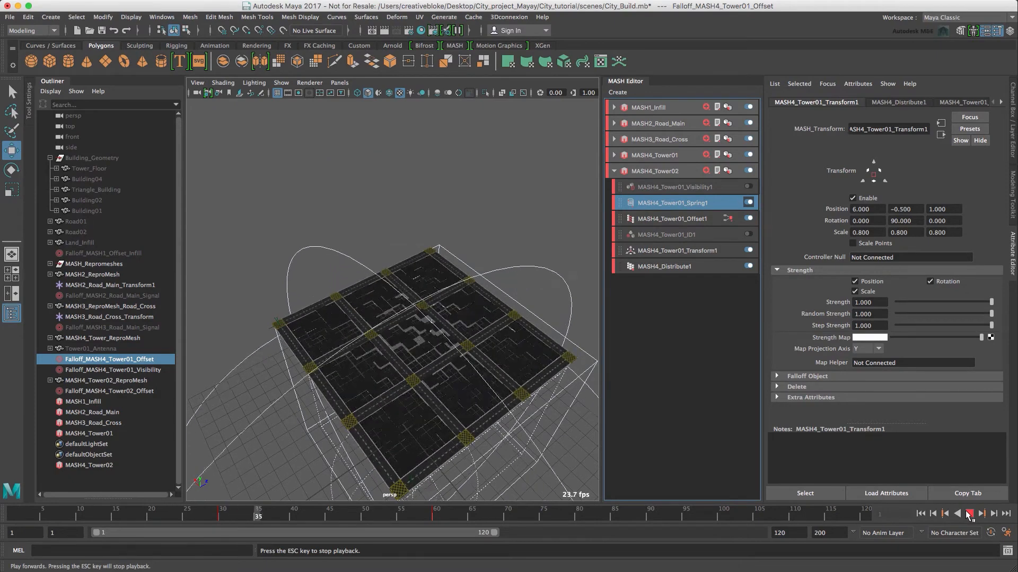
{"action": "left_click", "coordinate": [969, 513]}
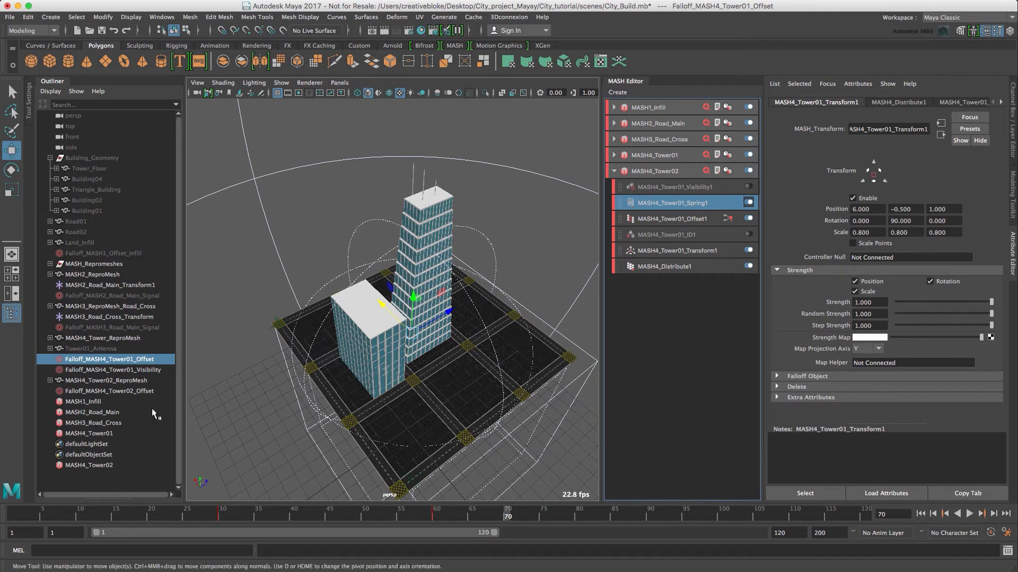
Shift the keyframes of Falloff_MASH4_Tower02_Offset 13 frames later on the timeline and play the animation from the start
{"action": "left_click", "coordinate": [141, 393]}
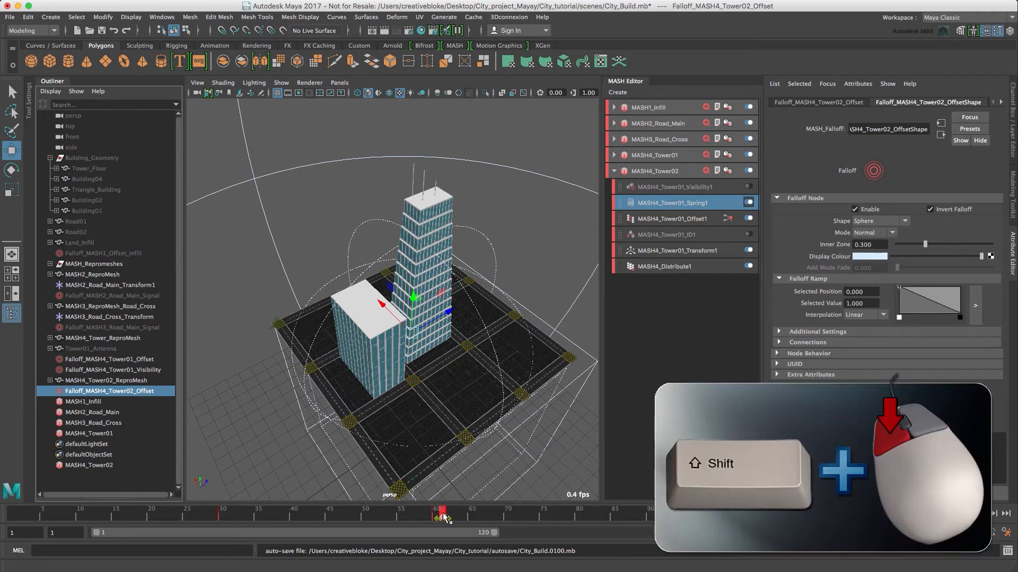
{"action": "left_click_drag", "start_coordinate": [444, 511], "coordinate": [198, 519], "text": "shift"}
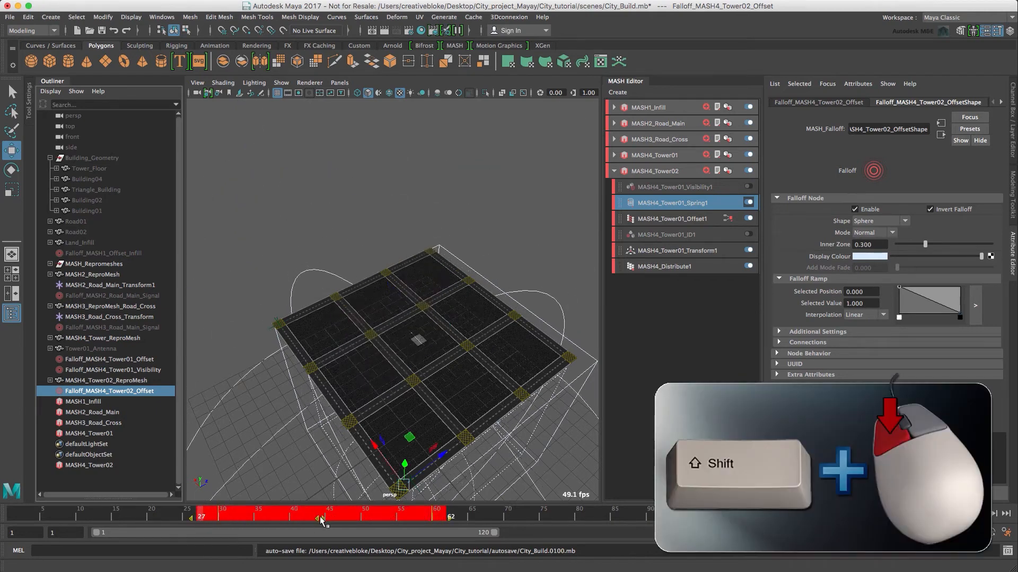
{"action": "left_click_drag", "start_coordinate": [320, 516], "coordinate": [414, 518]}
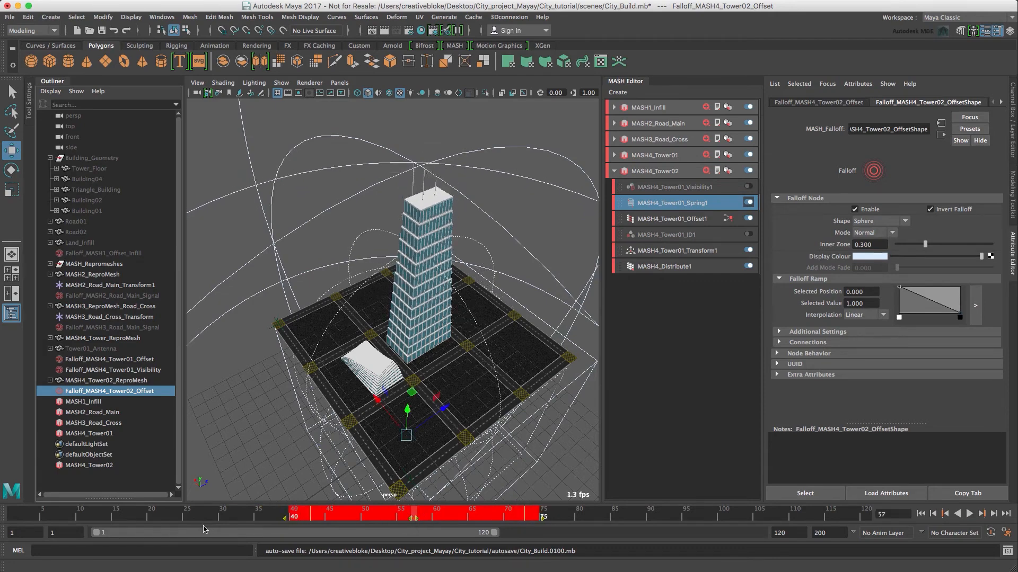
{"action": "left_click", "coordinate": [116, 519]}
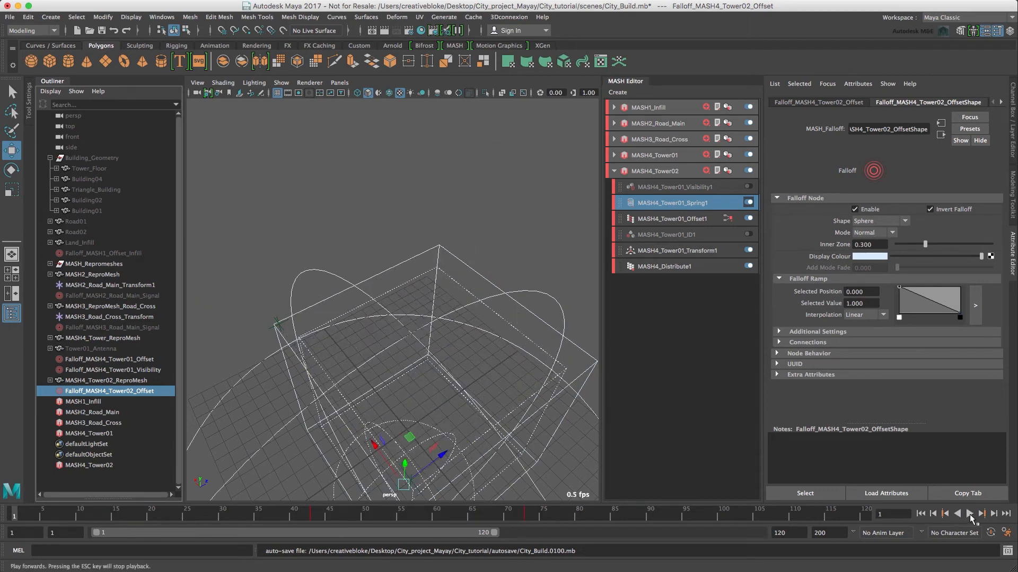
{"action": "left_click", "coordinate": [969, 514]}
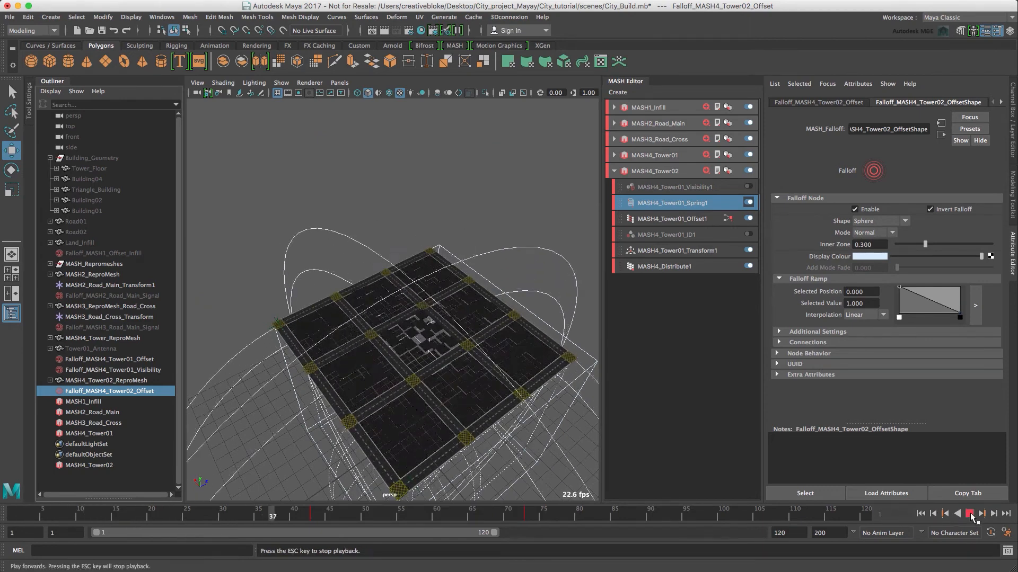
{"action": "left_click", "coordinate": [969, 514]}
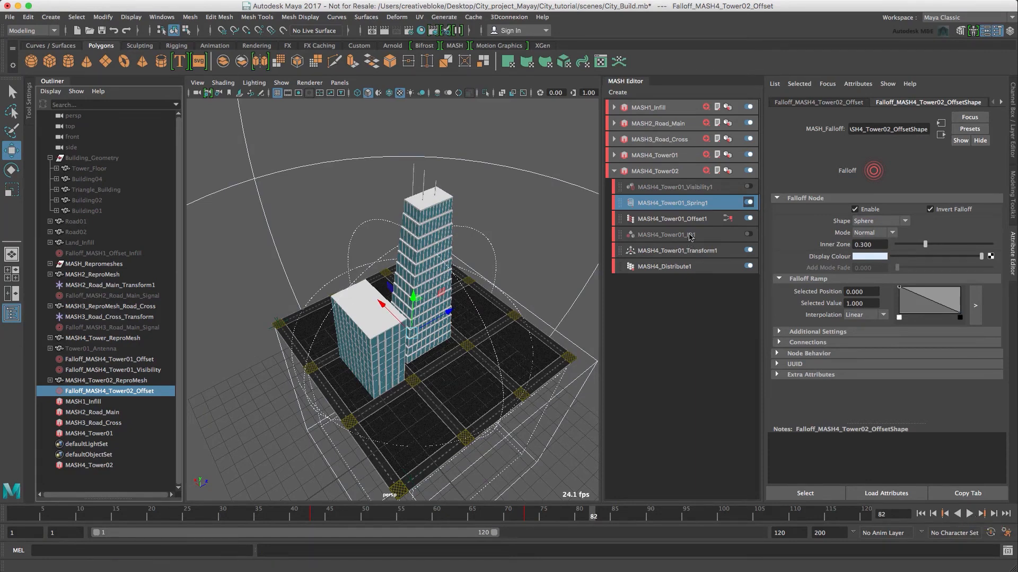
Enable the Visibility node of MASH4_Tower02 and add Falloff_MASH4_Tower01_Visibility to its falloff objects
{"action": "left_click", "coordinate": [689, 191]}
{"action": "left_click", "coordinate": [748, 186]}
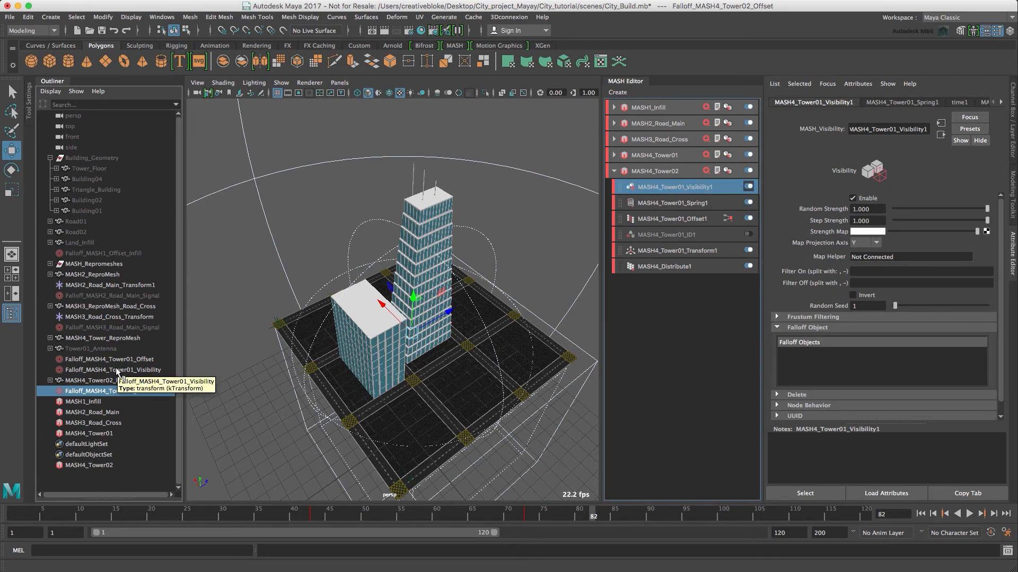
{"action": "middle_click_drag", "start_coordinate": [117, 373], "coordinate": [837, 363]}
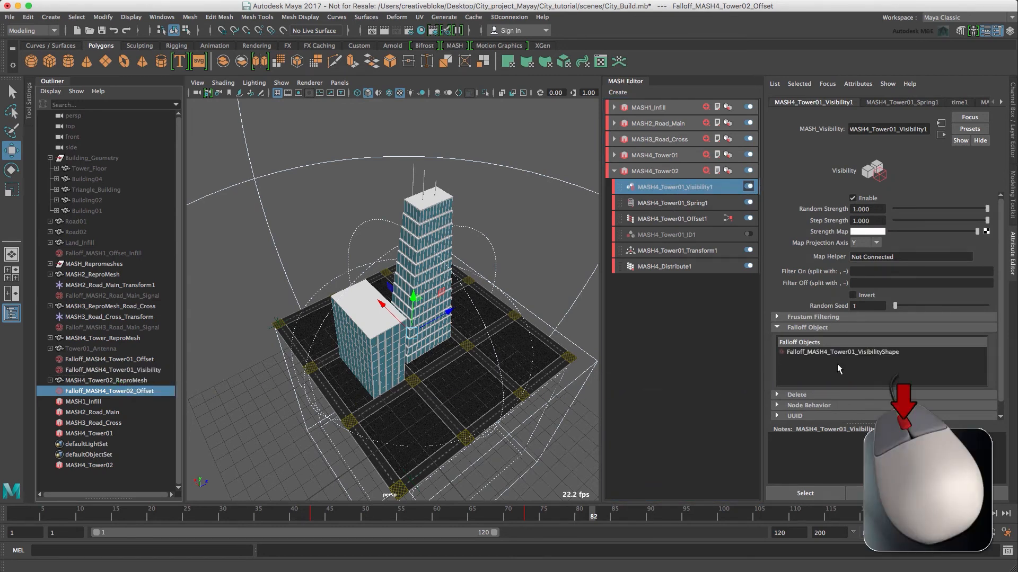
Play the animation from the first frame in a low side view to check the second tower's visibility falloff
{"action": "left_click_drag", "start_coordinate": [517, 471], "coordinate": [496, 437], "text": "alt"}
{"action": "middle_click_drag", "start_coordinate": [496, 438], "coordinate": [480, 413], "text": "alt"}
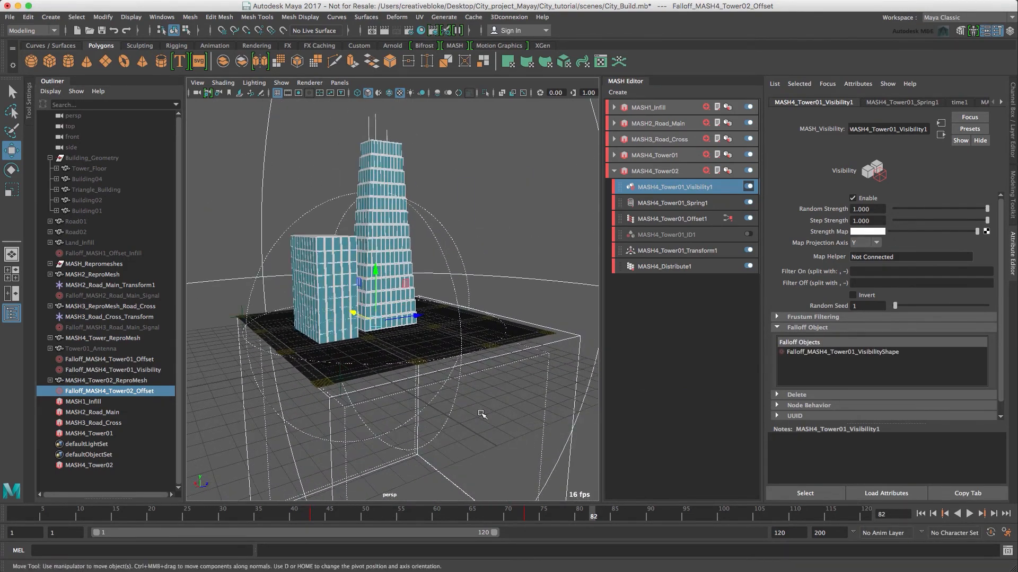
{"action": "left_click", "coordinate": [920, 514]}
{"action": "left_click", "coordinate": [969, 514]}
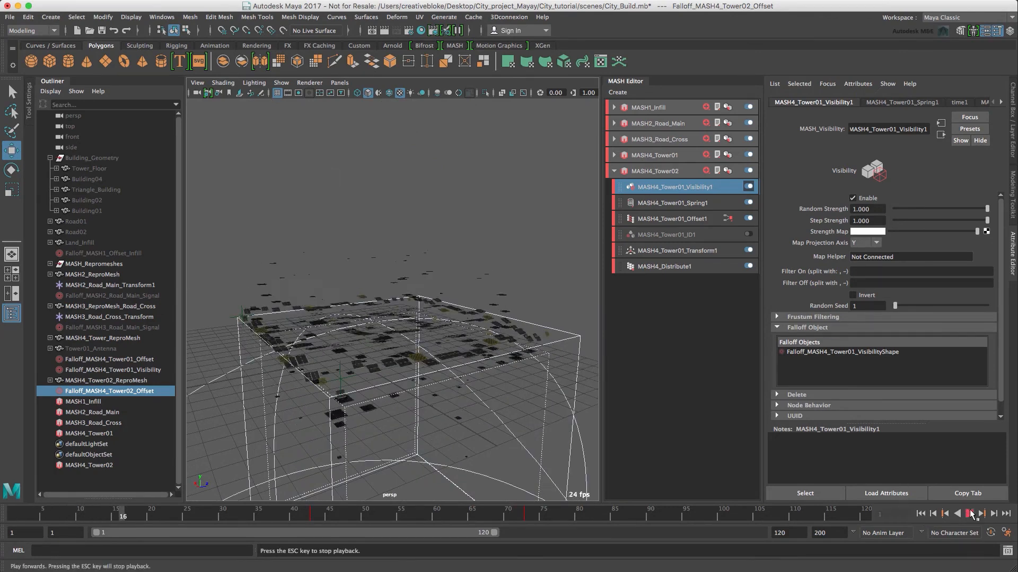
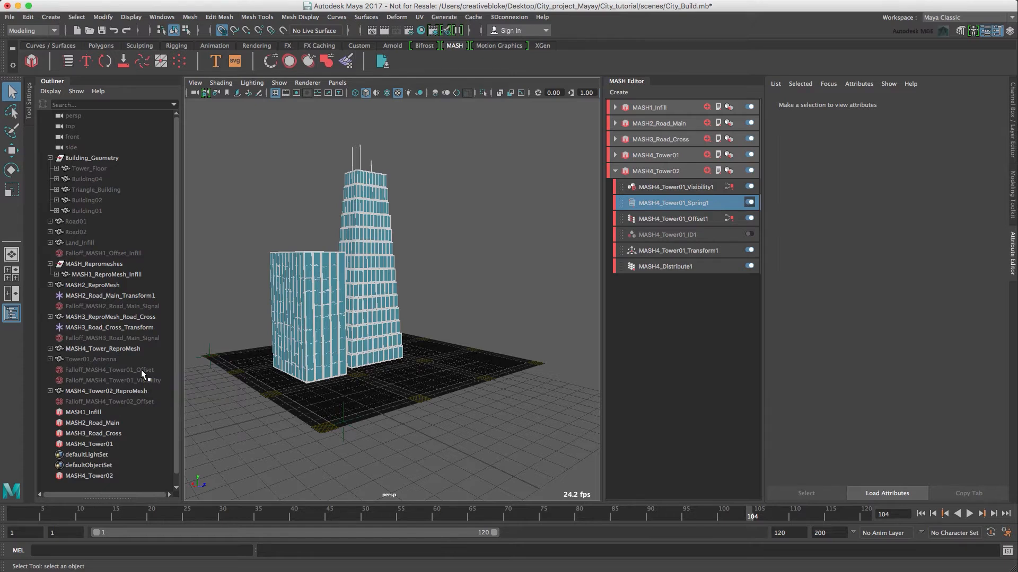
Create a polygon plane and set its width and height to 5
{"action": "left_click", "coordinate": [106, 48]}
{"action": "left_click", "coordinate": [108, 63]}
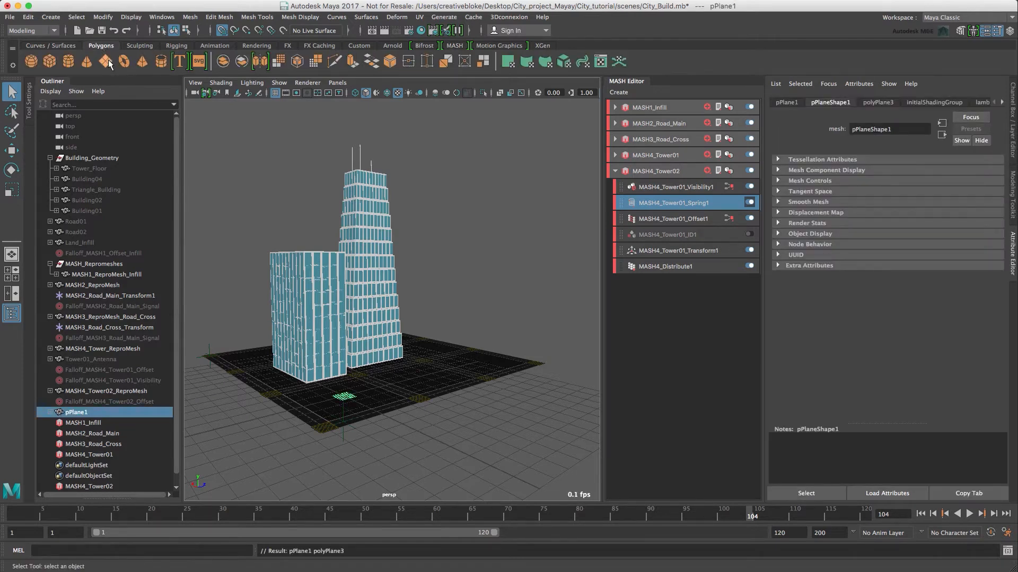
{"action": "left_click", "coordinate": [1013, 108]}
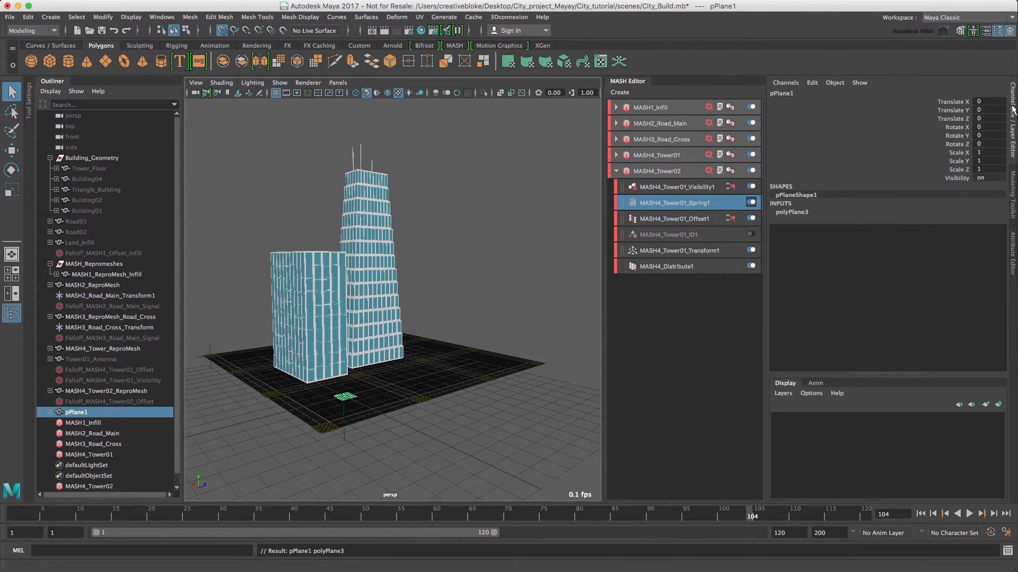
{"action": "left_click", "coordinate": [790, 212]}
{"action": "double_click", "coordinate": [994, 219]}
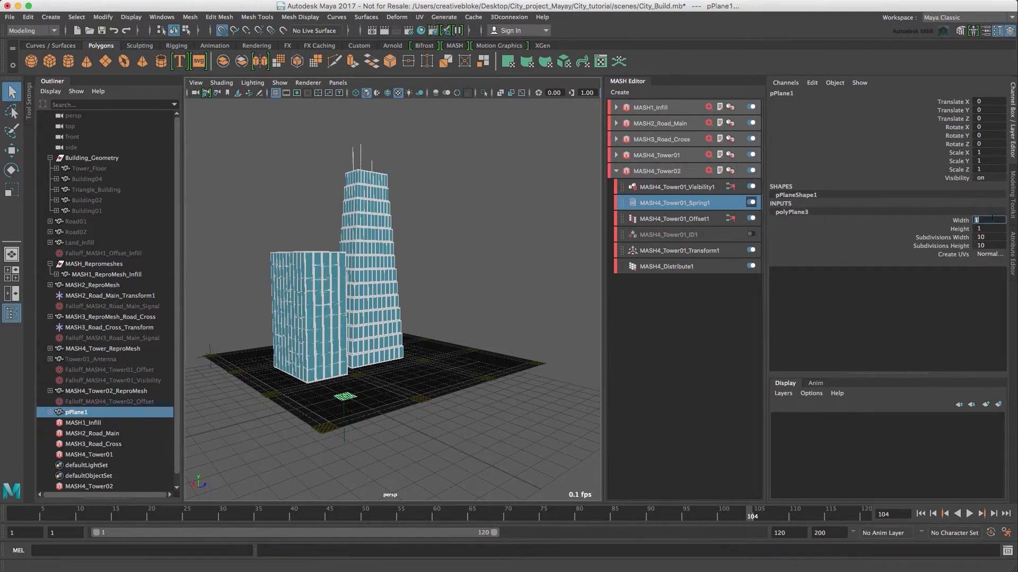
{"action": "type", "text": "5"}
{"action": "key", "text": "Tab"}
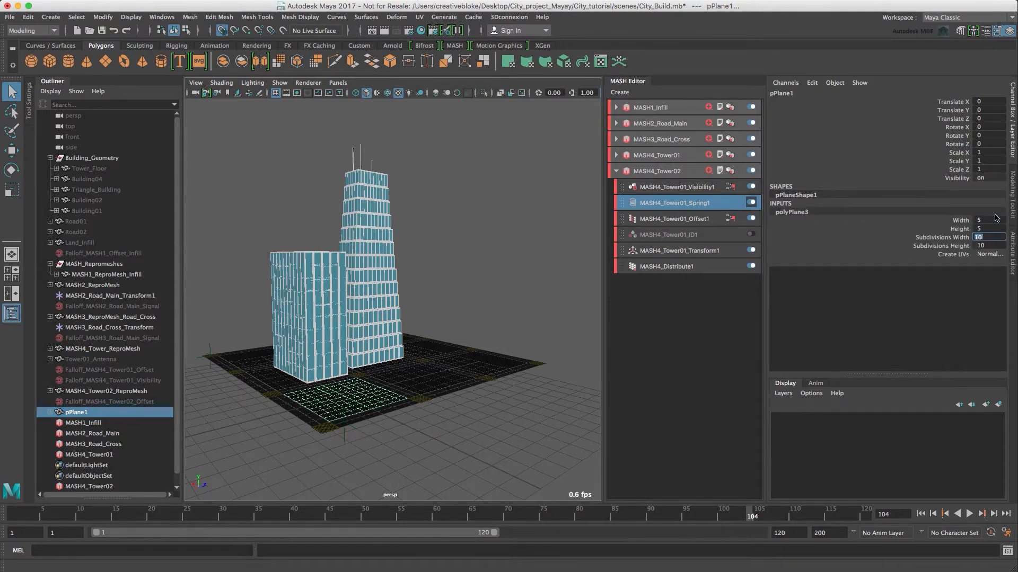
Set the plane's width and height subdivisions to 3
{"action": "type", "text": "3"}
{"action": "key", "text": "Tab"}
{"action": "type", "text": "3"}
{"action": "key", "text": "Tab"}
{"action": "key", "text": "space"}
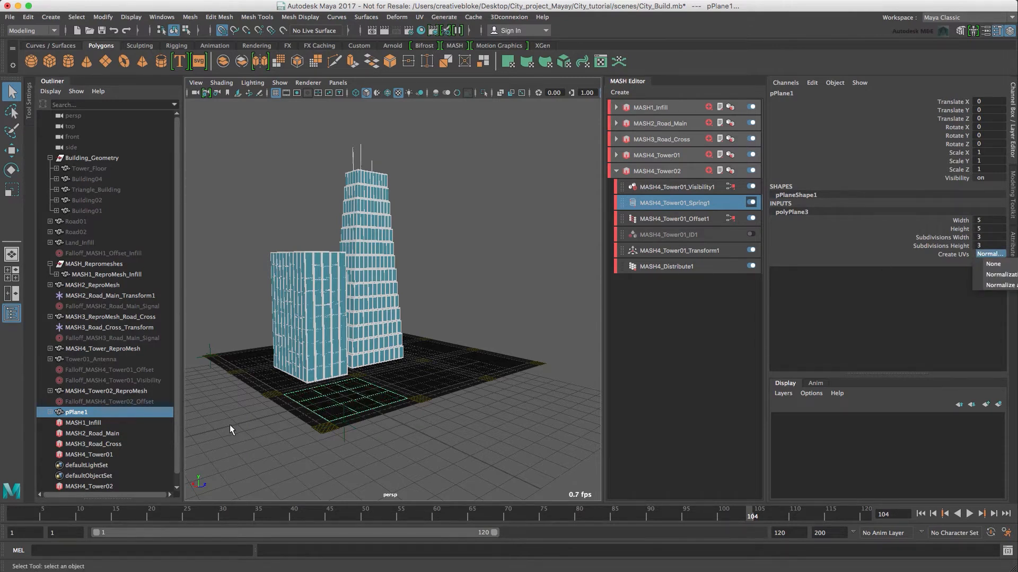
Duplicate pPlane1 seven times to get one plane for each city block around the central tower
{"action": "left_click", "coordinate": [63, 414]}
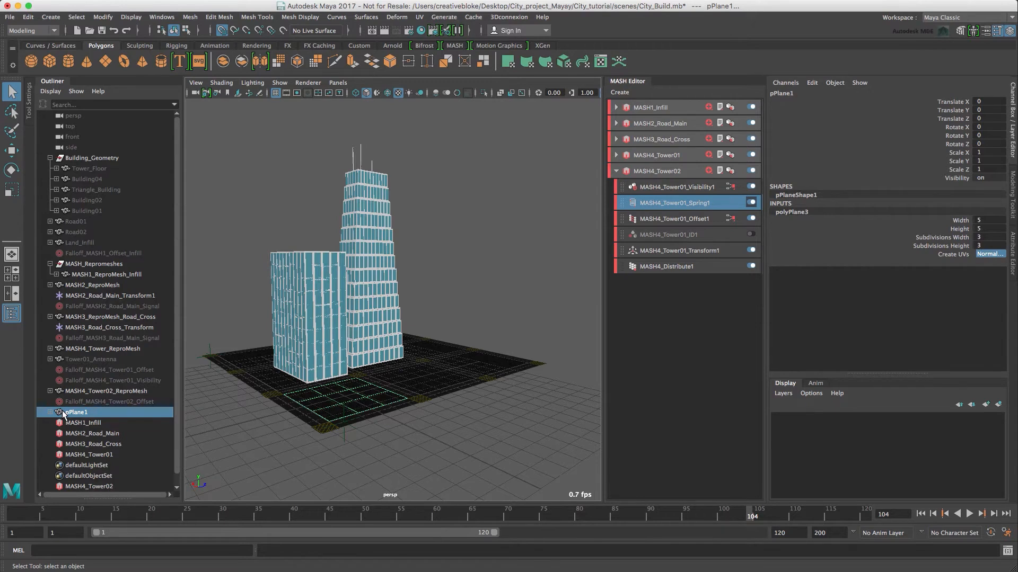
{"action": "key", "text": "ctrl+d"}
{"action": "key", "text": "ctrl+d"}
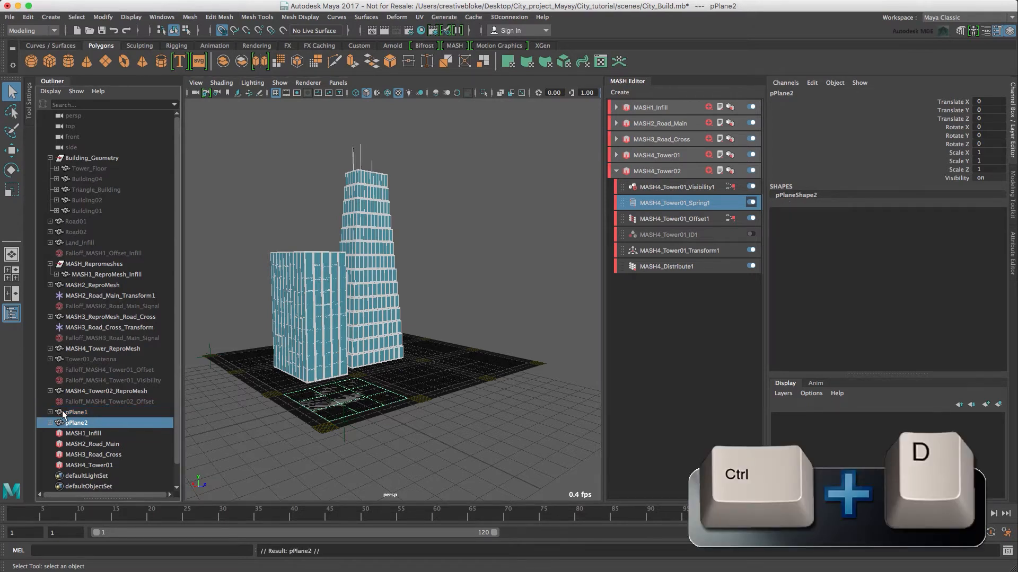
{"action": "key", "text": "ctrl+d"}
{"action": "key", "text": "ctrl+d"}
{"action": "key", "text": "ctrl+d"}
{"action": "key", "text": "ctrl+d"}
{"action": "key", "text": "ctrl+d"}
{"action": "key", "text": "ctrl+d"}
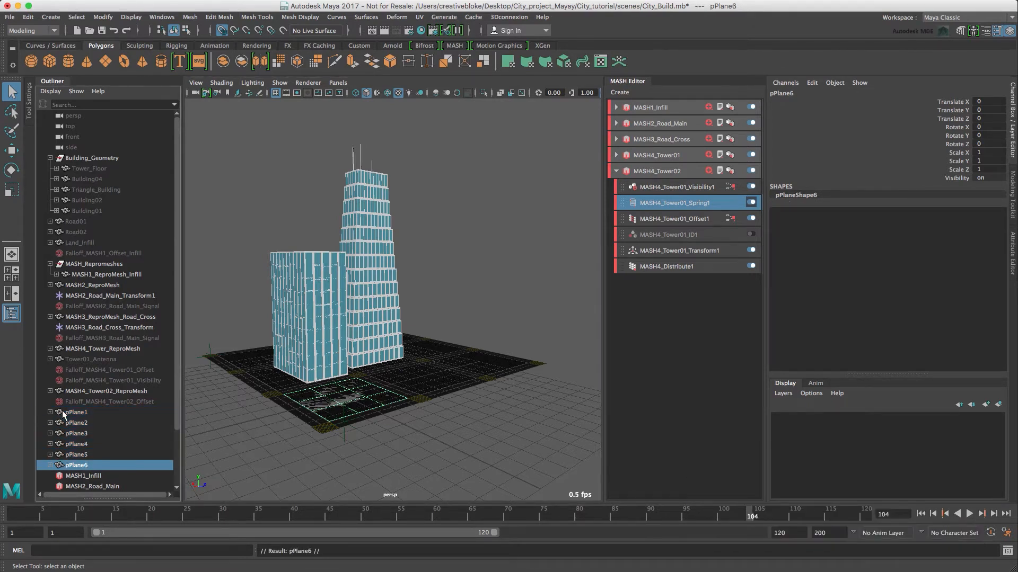
Move the duplicated planes onto the separate city blocks around the central tower, placing pPlane8 at Translate X 6 under the second tower
{"action": "left_click_drag", "start_coordinate": [384, 386], "coordinate": [353, 409], "text": "alt"}
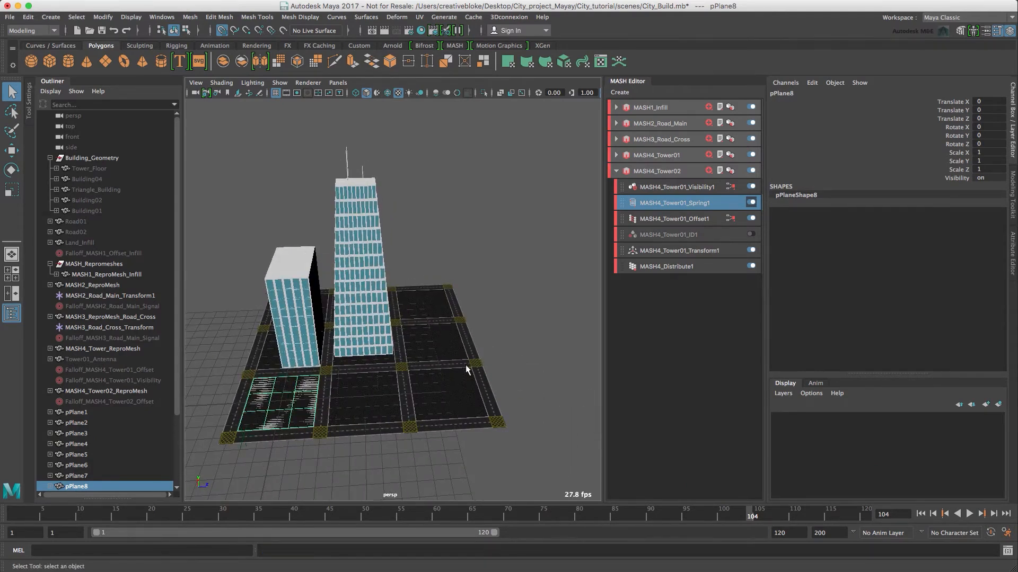
{"action": "left_click_drag", "start_coordinate": [465, 365], "coordinate": [385, 391], "text": "alt"}
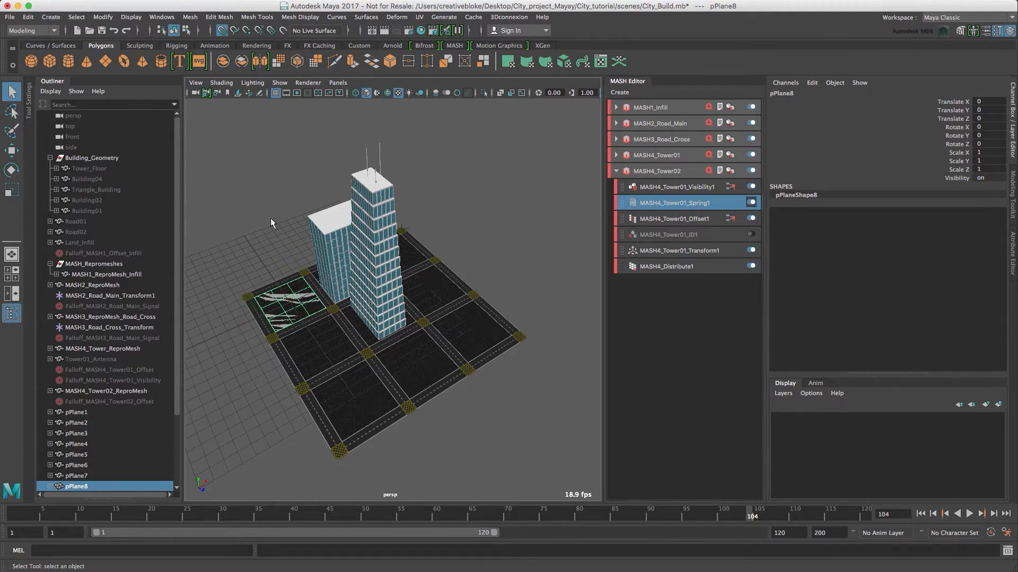
{"action": "left_click", "coordinate": [86, 424]}
{"action": "key", "text": "w"}
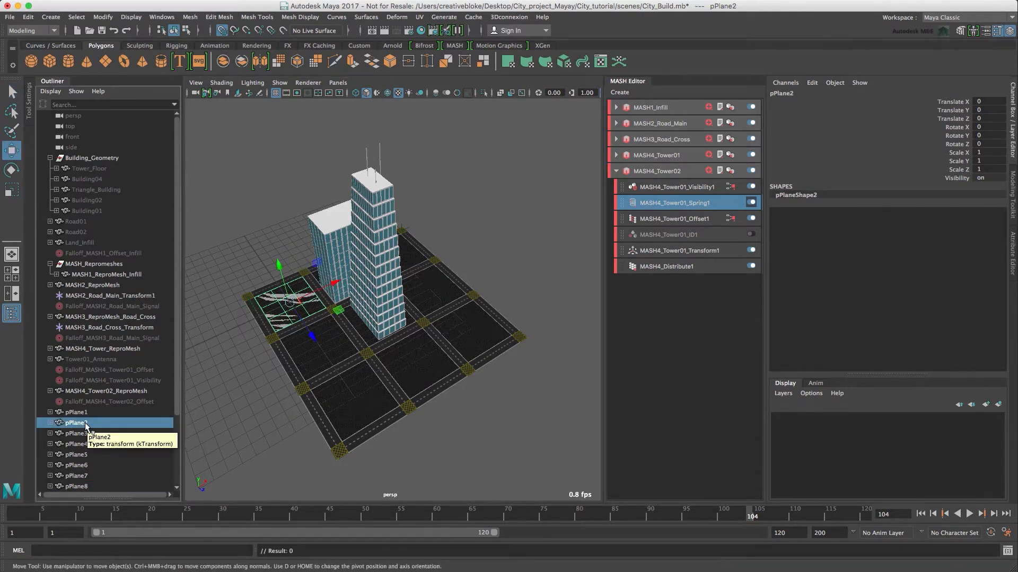
{"action": "left_click", "coordinate": [339, 315]}
{"action": "left_click_drag", "start_coordinate": [339, 316], "coordinate": [355, 401]}
{"action": "left_click", "coordinate": [76, 455]}
{"action": "left_click_drag", "start_coordinate": [328, 354], "coordinate": [356, 399]}
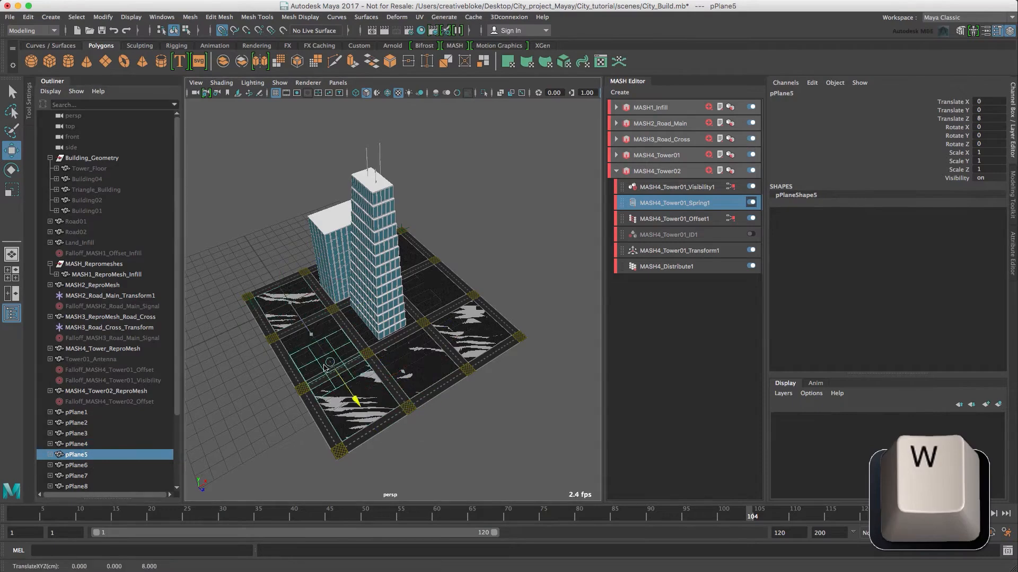
{"action": "left_click", "coordinate": [76, 465]}
{"action": "left_click_drag", "start_coordinate": [337, 312], "coordinate": [265, 318]}
{"action": "left_click", "coordinate": [76, 476]}
{"action": "left_click", "coordinate": [77, 487]}
{"action": "left_click_drag", "start_coordinate": [502, 392], "coordinate": [480, 403]}
{"action": "left_click_drag", "start_coordinate": [480, 403], "coordinate": [318, 403], "text": "alt"}
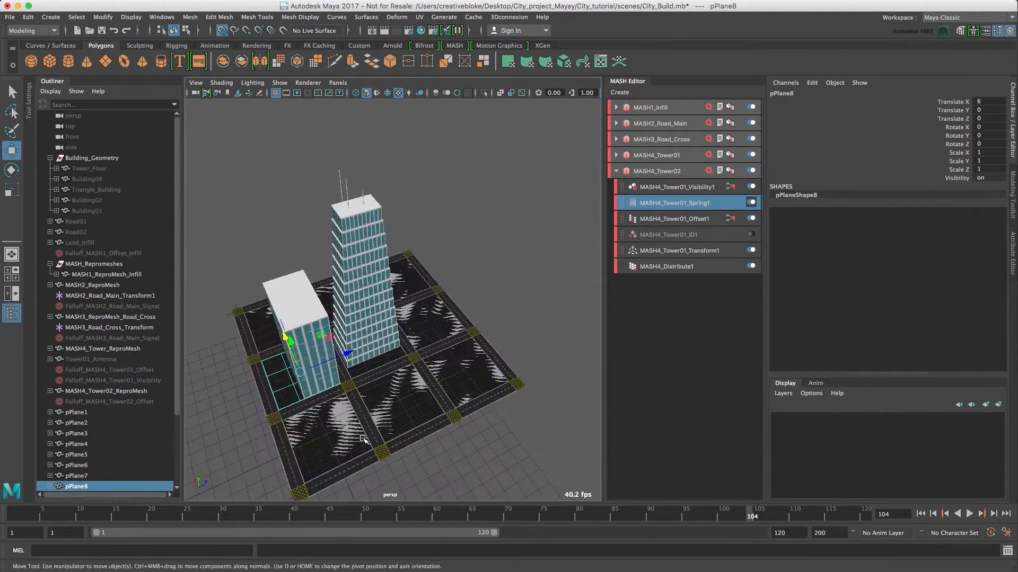
Combine the planes pPlane1 through pPlane8 into one mesh
{"action": "left_click", "coordinate": [84, 412], "text": "shift"}
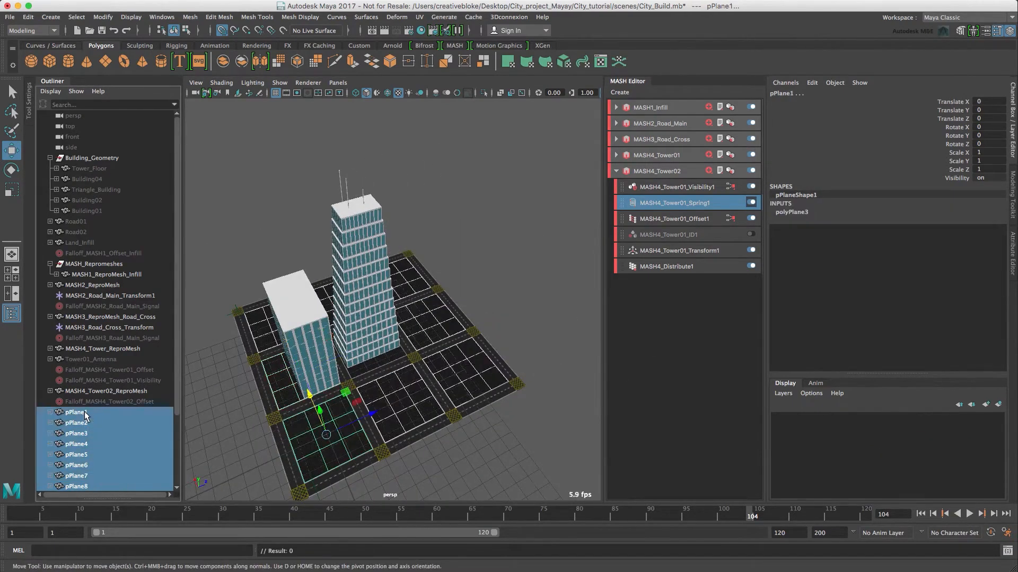
{"action": "left_click", "coordinate": [190, 16]}
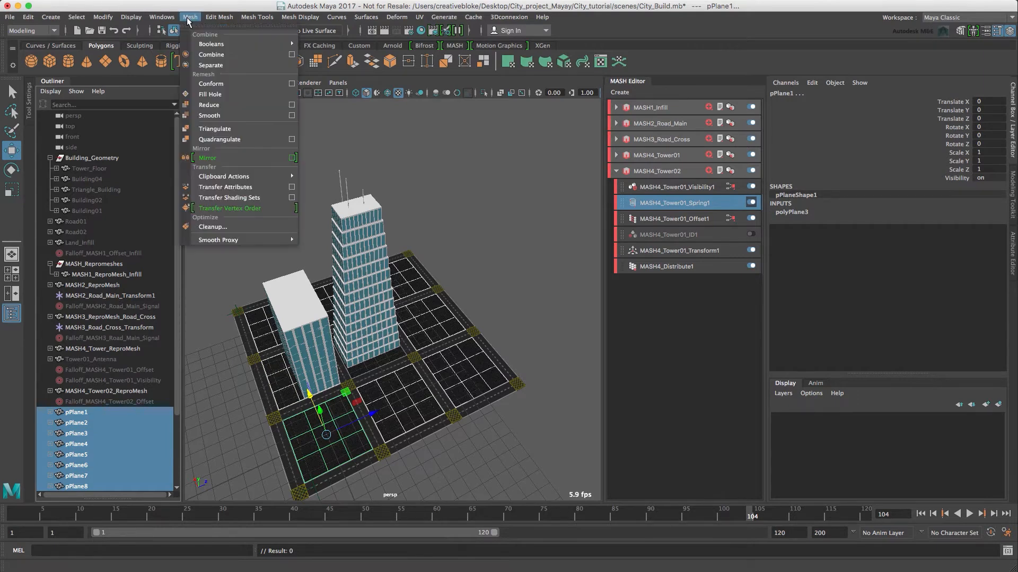
{"action": "left_click", "coordinate": [214, 60]}
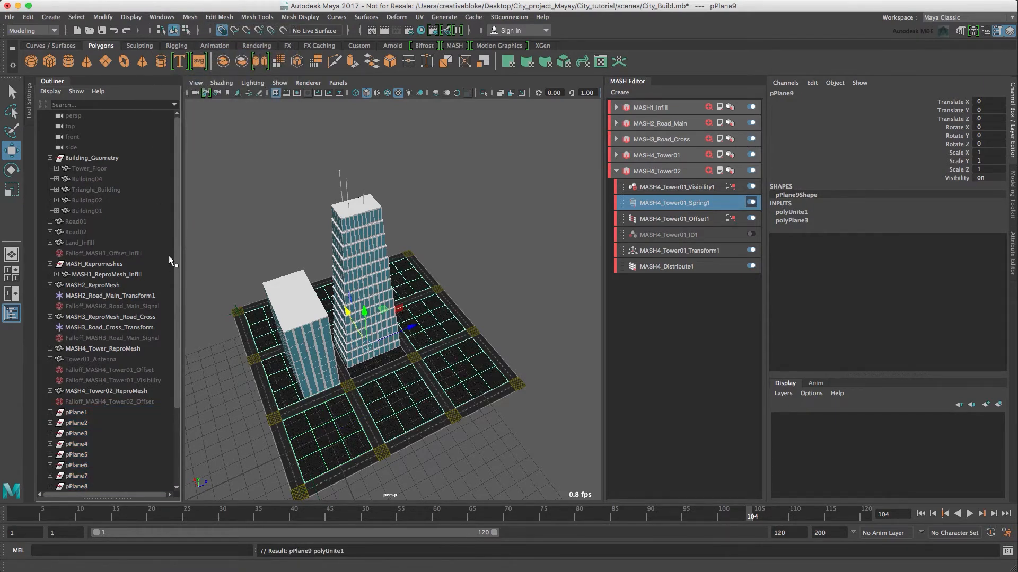
Delete the construction history of the combined plane mesh
{"action": "scroll", "coordinate": [177, 255], "scroll_direction": "down", "scroll_amount": 3}
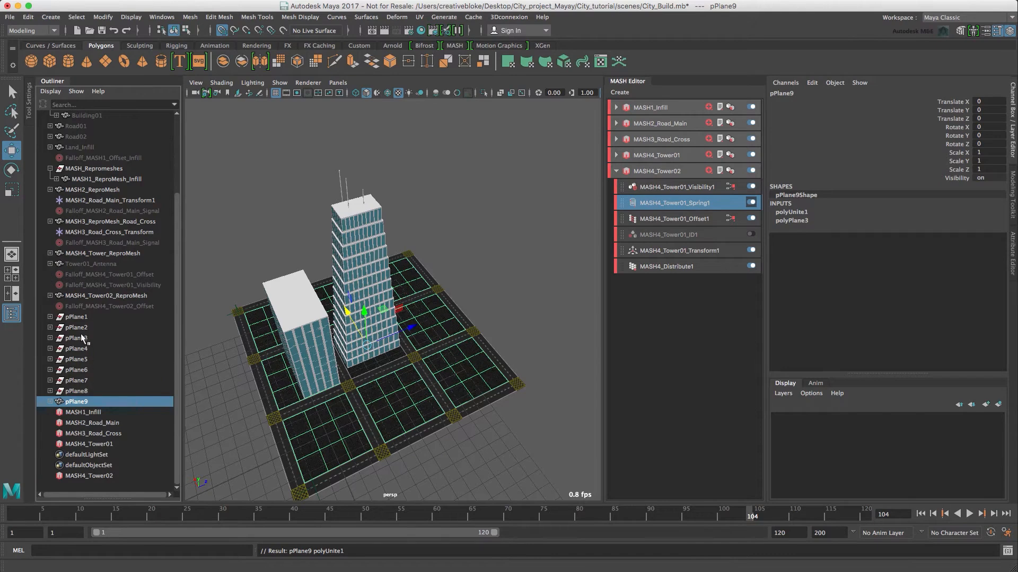
{"action": "left_click", "coordinate": [28, 17]}
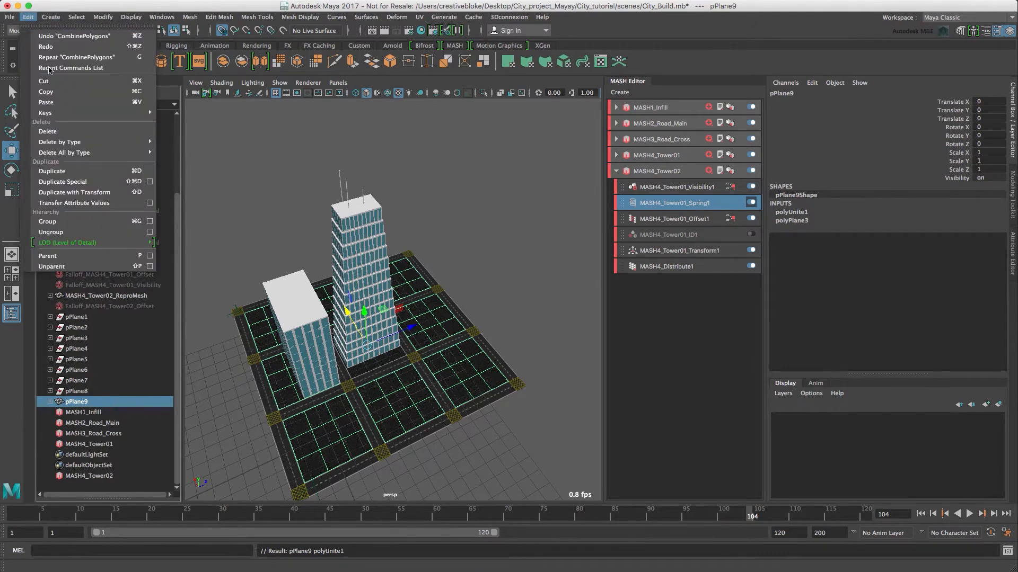
{"action": "mouse_move", "coordinate": [128, 143]}
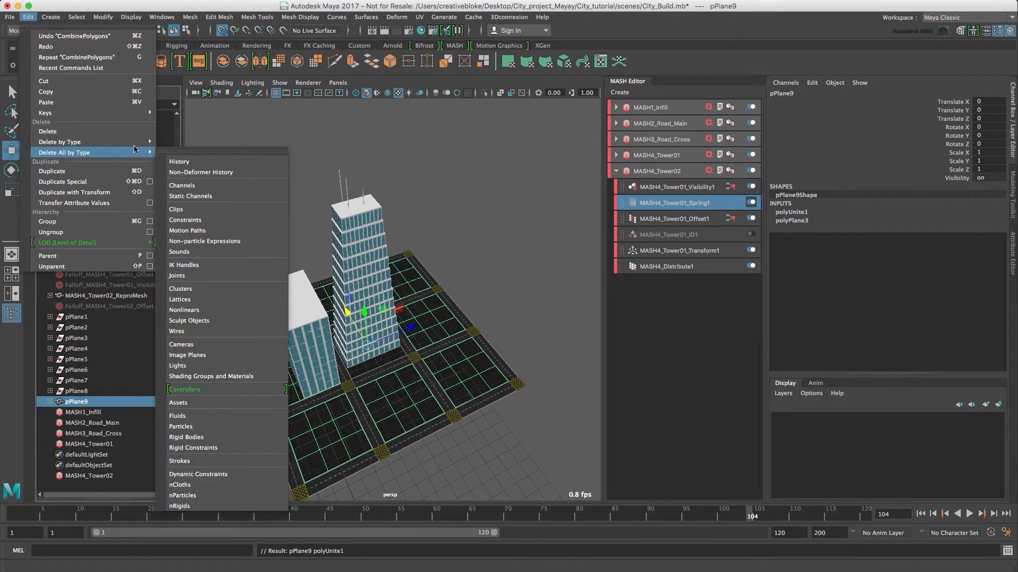
{"action": "left_click", "coordinate": [206, 152]}
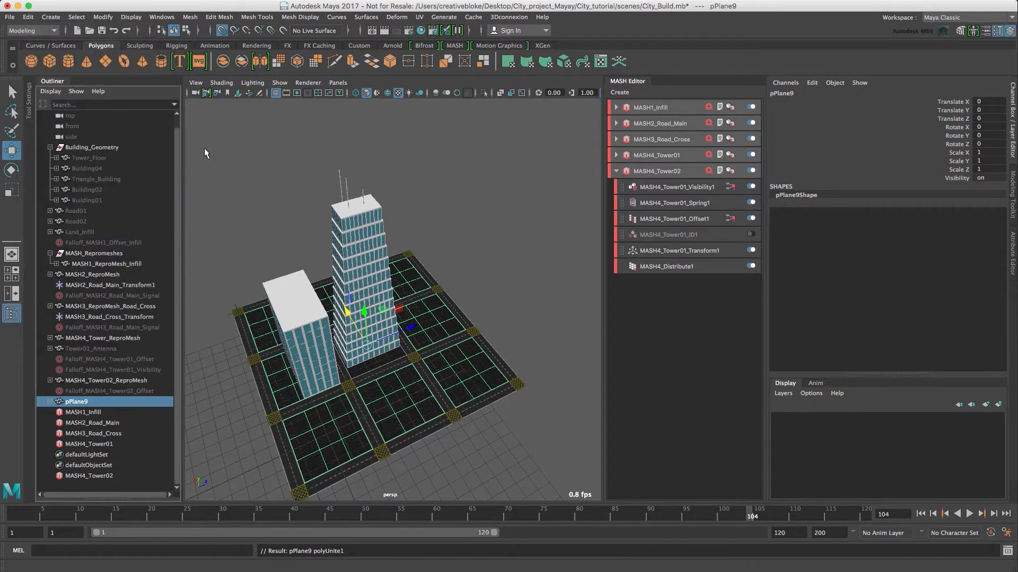
Rename the combined plane mesh to SmallBuildingGenerator
{"action": "double_click", "coordinate": [68, 401]}
{"action": "type", "text": "S"}
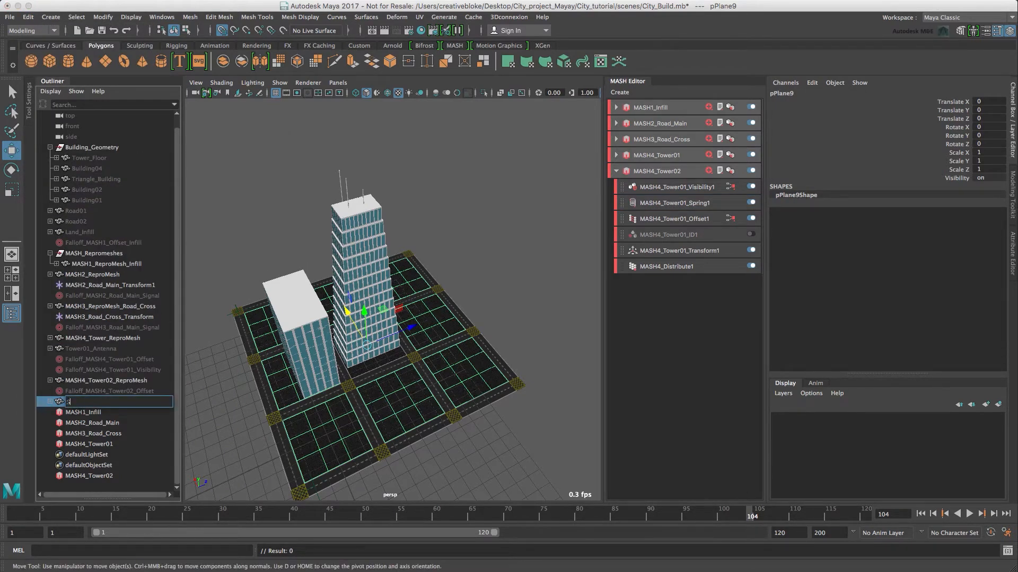
{"action": "type", "text": "mallBuildingGEnrerator"}
{"action": "key", "text": "Return"}
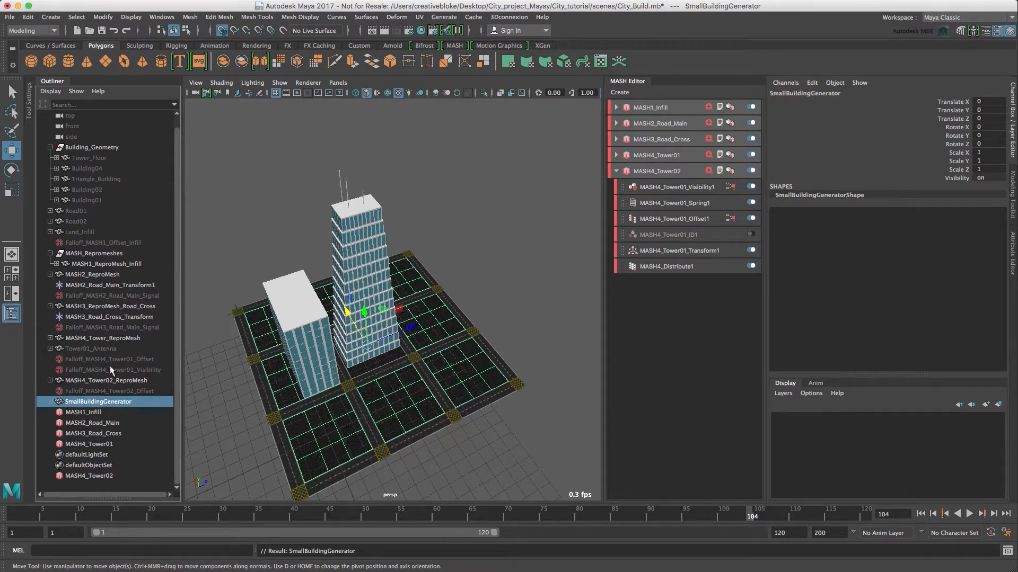
{"action": "left_click_drag", "start_coordinate": [325, 384], "coordinate": [300, 323], "text": "alt"}
{"action": "right_click", "coordinate": [300, 297]}
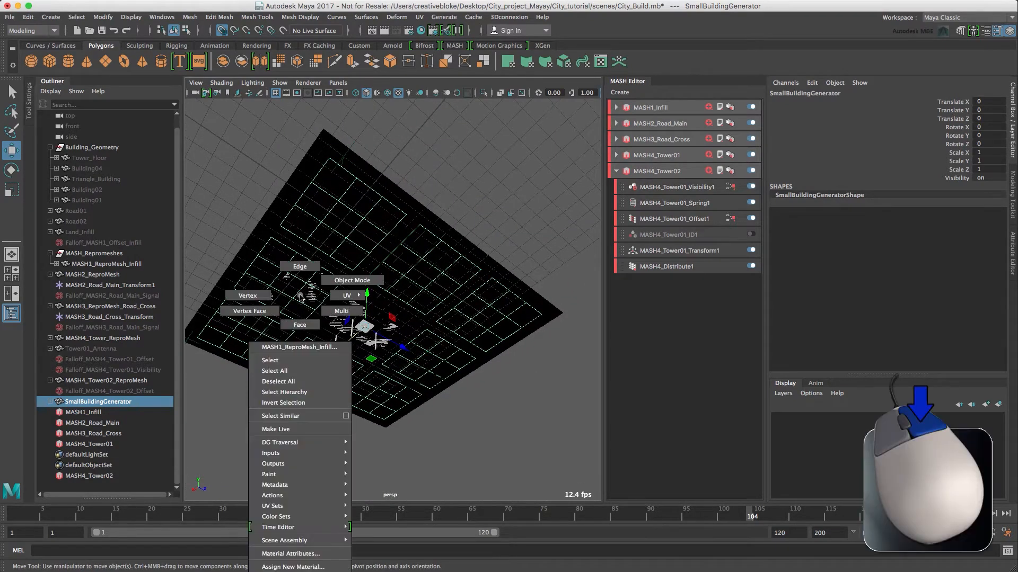
{"action": "left_click", "coordinate": [300, 325]}
{"action": "left_click", "coordinate": [314, 300]}
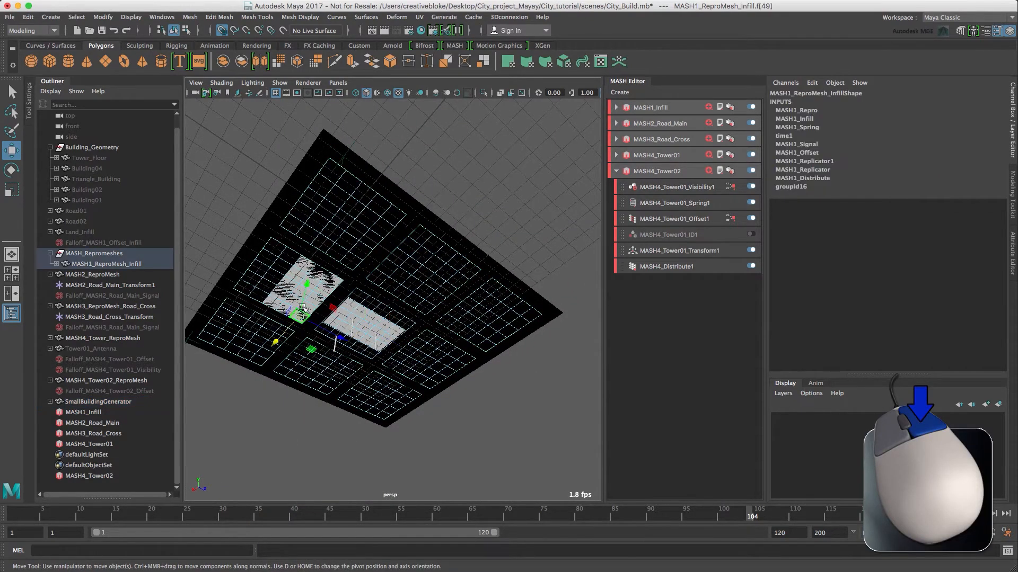
Hide the MASH1_ReproMesh_Infill mesh so the generator faces under the second tower can be selected
{"action": "left_click", "coordinate": [103, 401]}
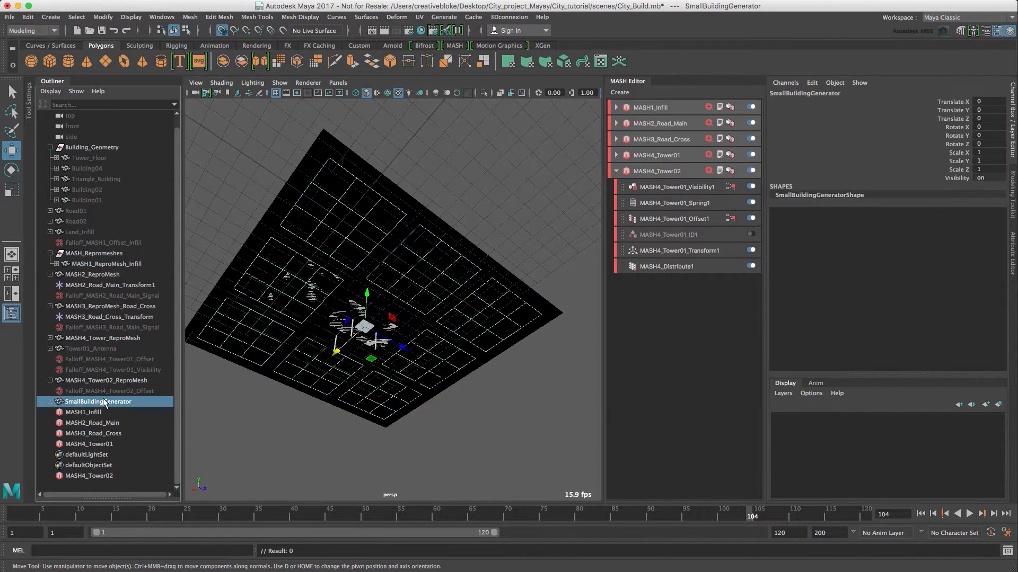
{"action": "left_click", "coordinate": [105, 265]}
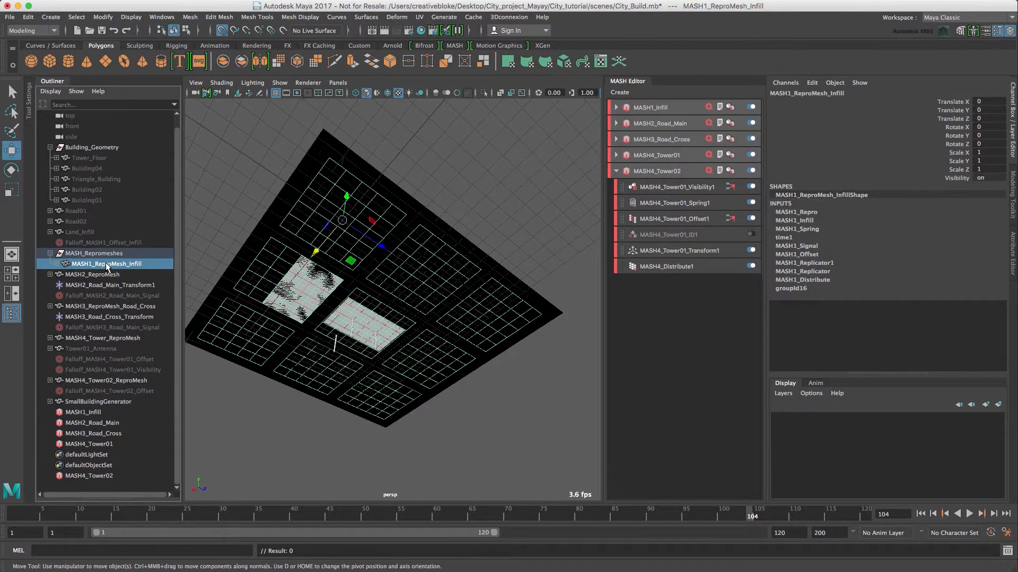
{"action": "key", "text": "ctrl+h"}
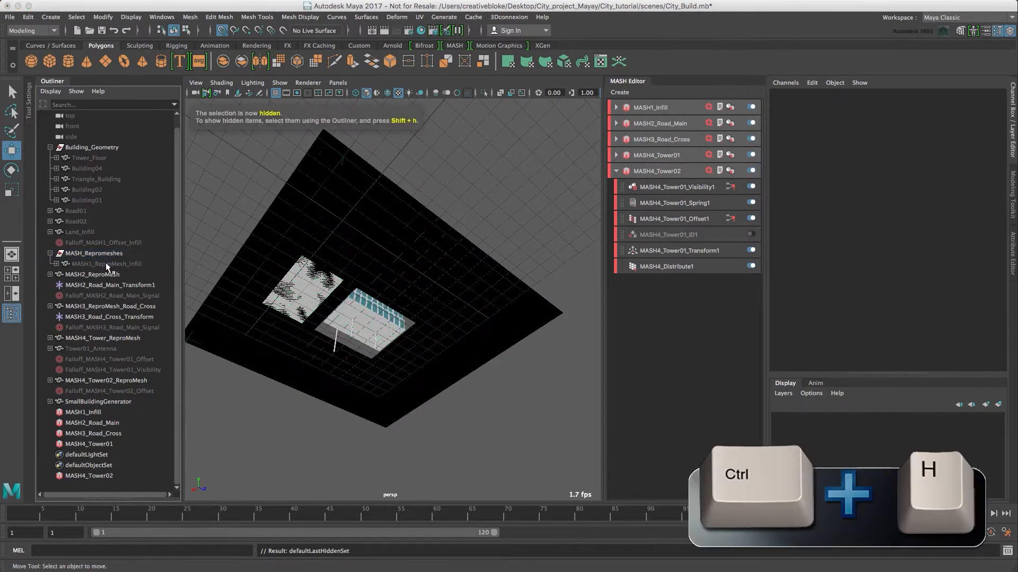
Delete the faces of SmallBuildingGenerator that lie directly beneath the second tower
{"action": "left_click", "coordinate": [111, 401]}
{"action": "right_click", "coordinate": [296, 295]}
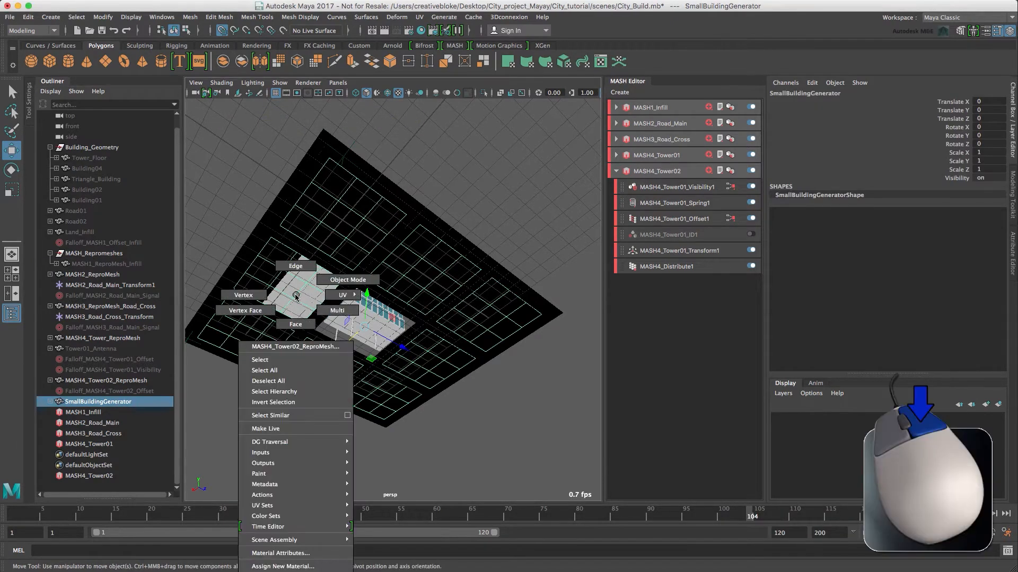
{"action": "right_click_drag", "start_coordinate": [296, 295], "coordinate": [294, 325]}
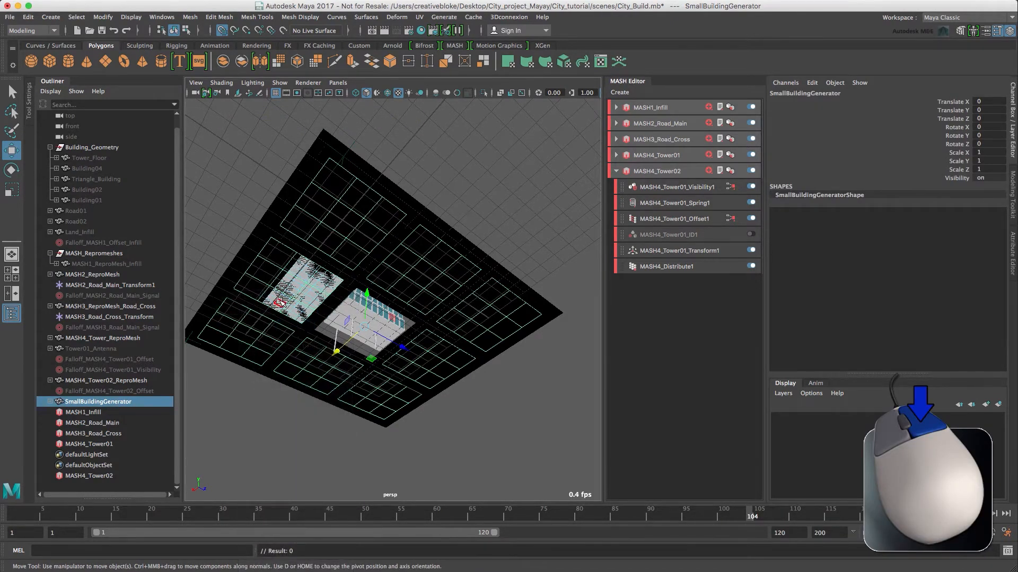
{"action": "left_click", "coordinate": [278, 301]}
{"action": "left_click_drag", "start_coordinate": [279, 301], "coordinate": [297, 297], "text": "alt"}
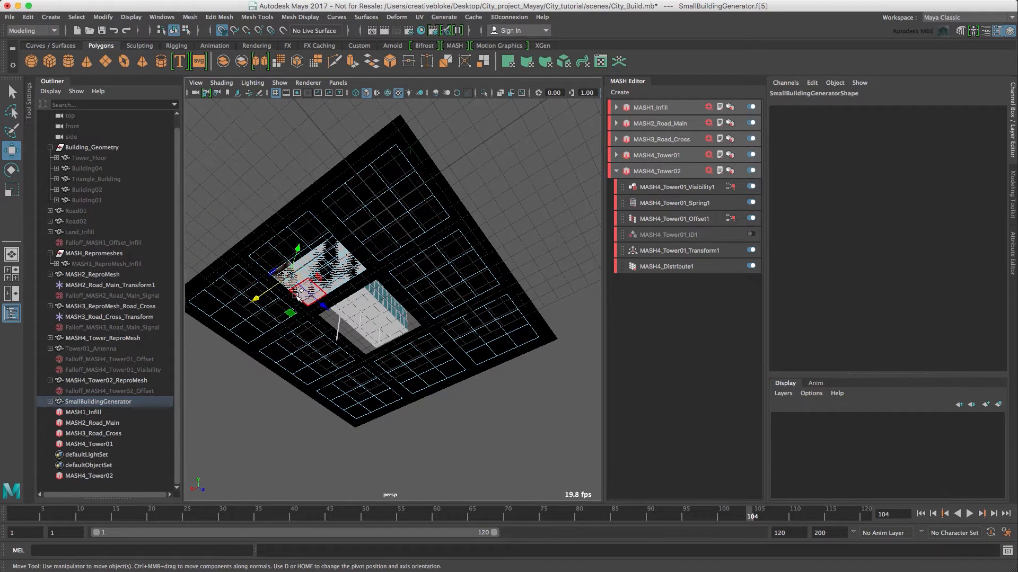
{"action": "left_click", "coordinate": [298, 262]}
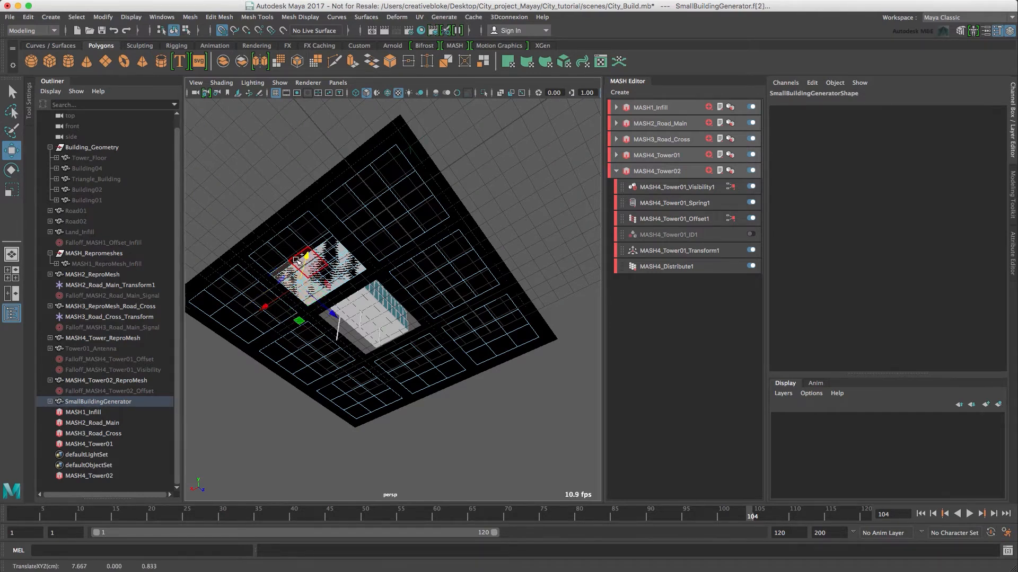
{"action": "left_click", "coordinate": [354, 265], "text": "shift"}
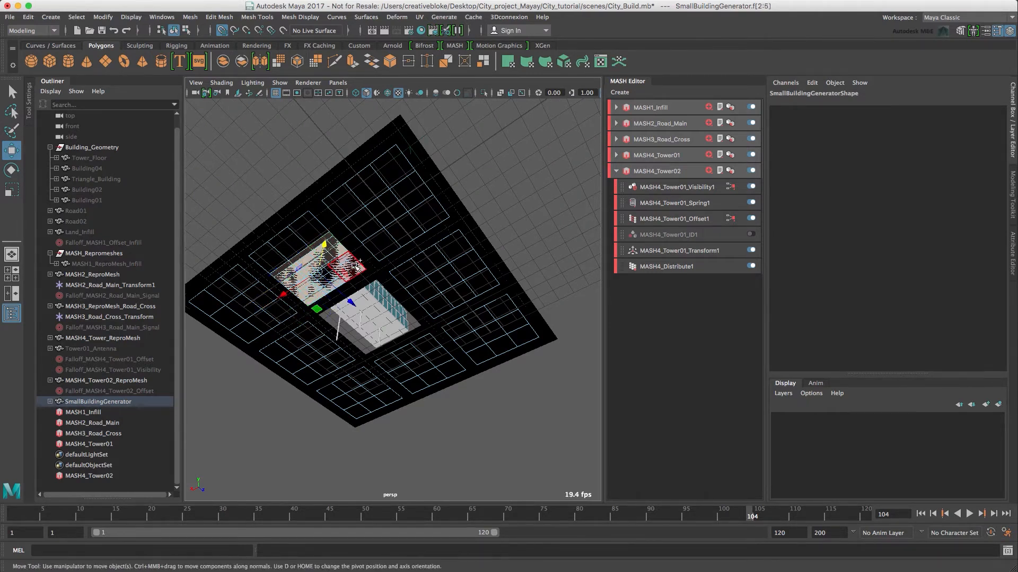
{"action": "left_click", "coordinate": [341, 283]}
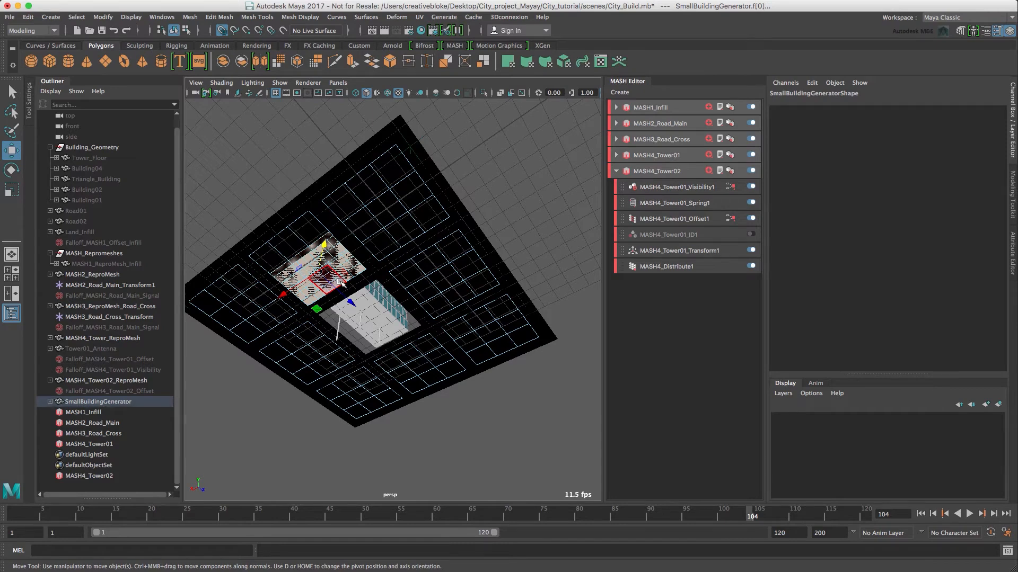
{"action": "key", "text": "Delete"}
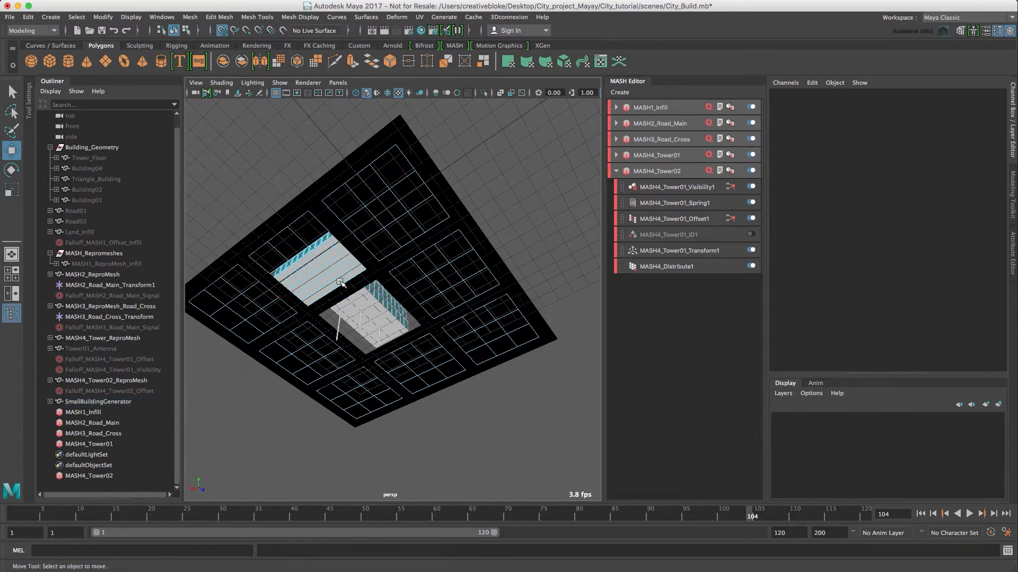
Create a MASH network from Building01, Building02, Triangle_Building and Building04, selected in that order
{"action": "left_click_drag", "start_coordinate": [340, 282], "coordinate": [381, 358], "text": "alt"}
{"action": "middle_click_drag", "start_coordinate": [380, 357], "coordinate": [401, 312], "text": "alt"}
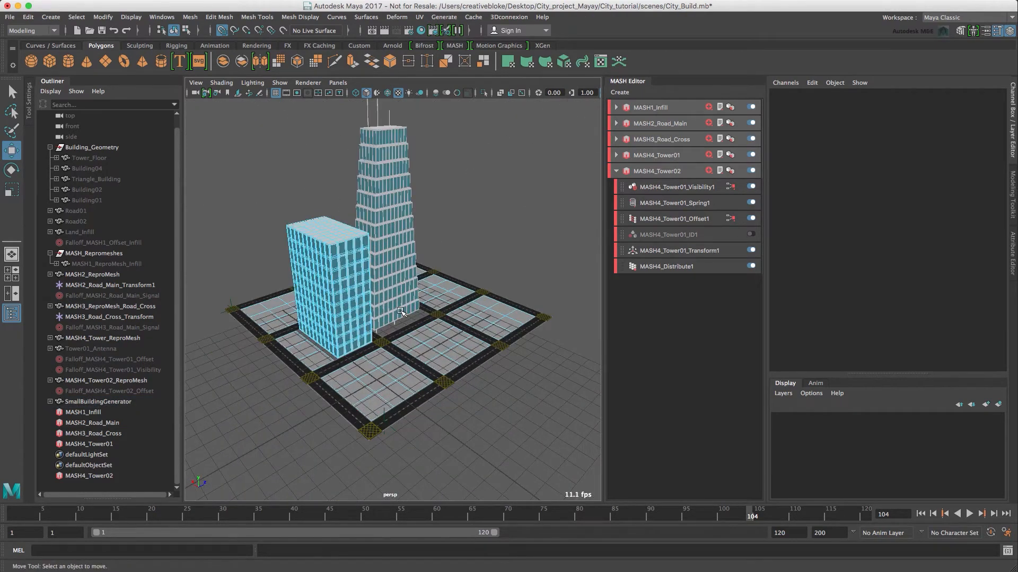
{"action": "left_click", "coordinate": [93, 200]}
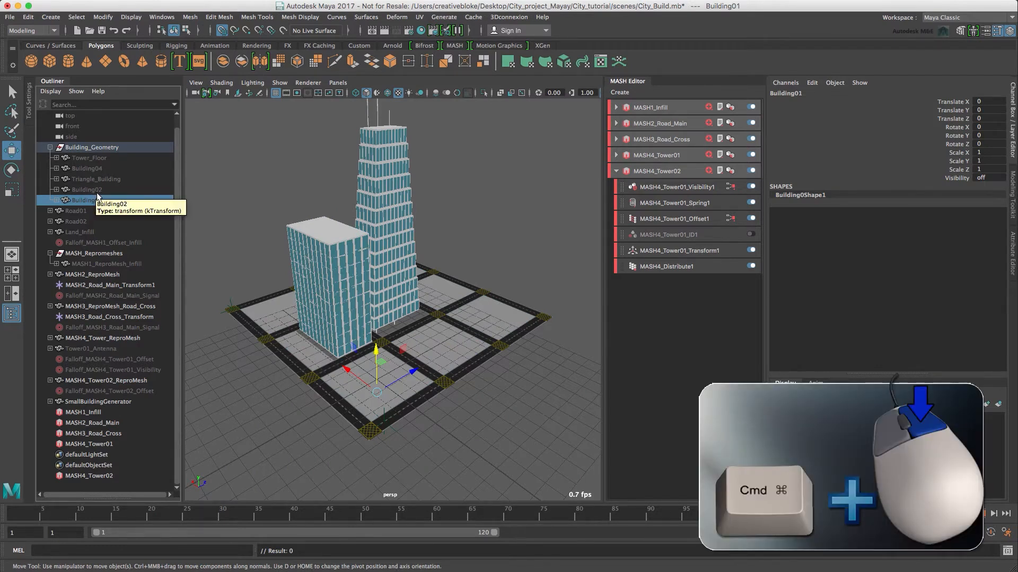
{"action": "left_click", "coordinate": [94, 190], "text": "super"}
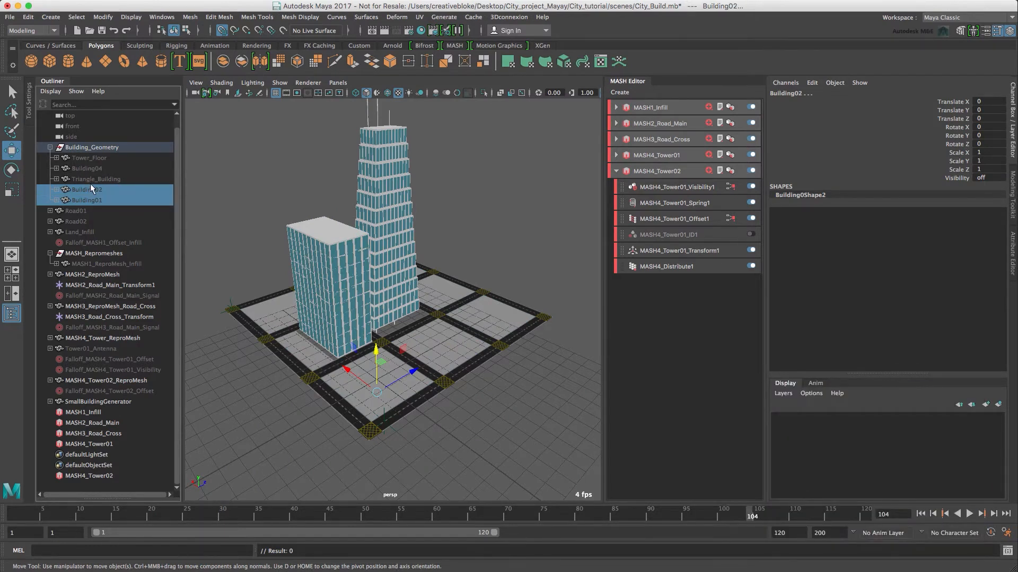
{"action": "left_click", "coordinate": [91, 180], "text": "super"}
{"action": "left_click", "coordinate": [88, 168], "text": "super"}
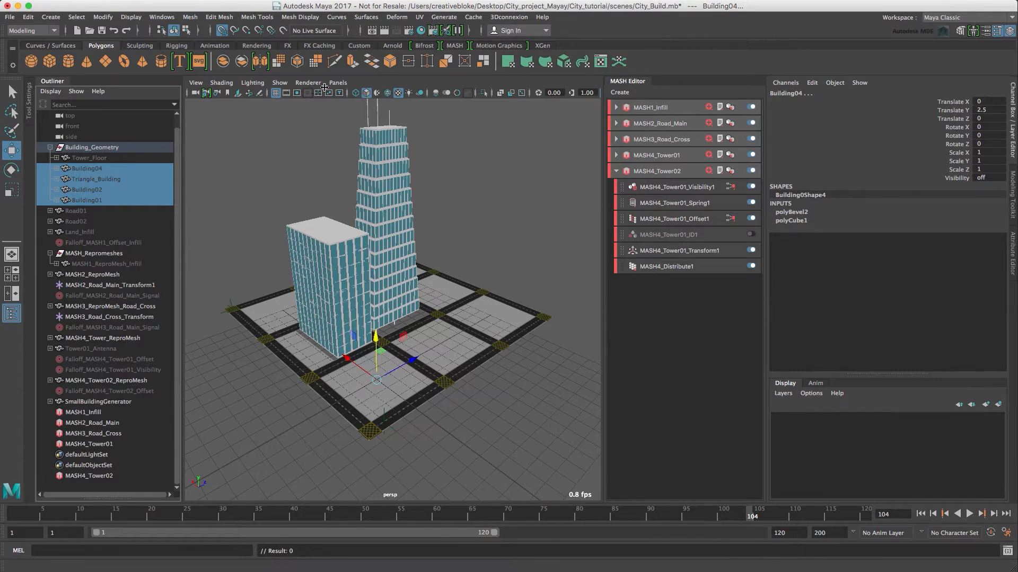
{"action": "left_click", "coordinate": [455, 46]}
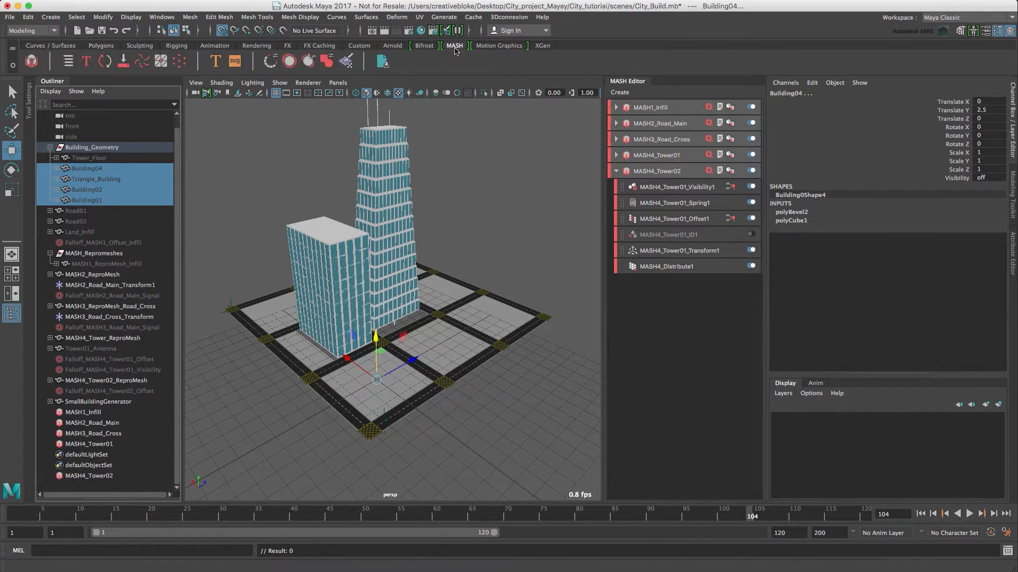
{"action": "left_click", "coordinate": [32, 61]}
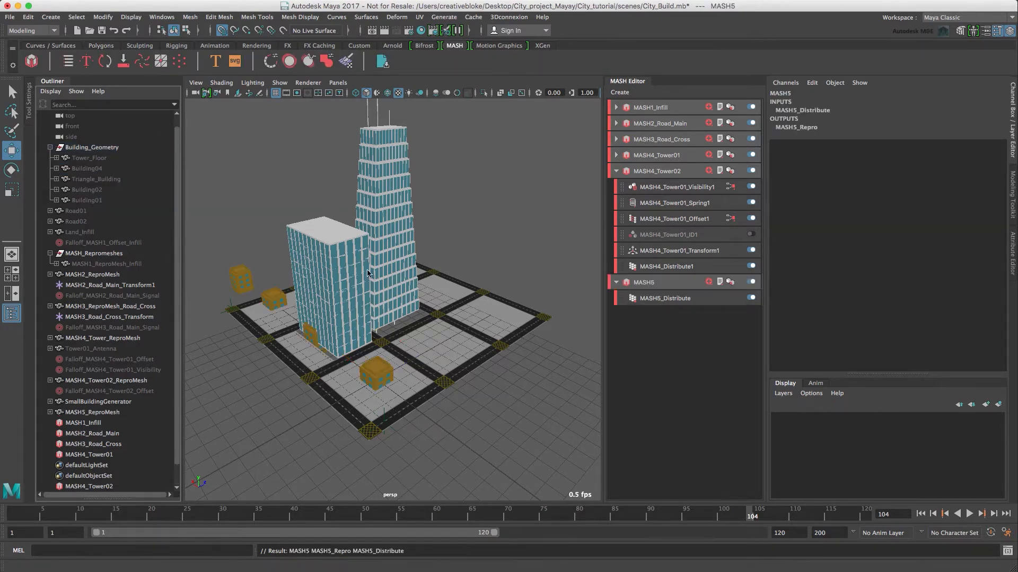
Set the Distribution Type of MASH5_Distribute to Mesh and show its mesh settings
{"action": "left_click_drag", "start_coordinate": [416, 361], "coordinate": [406, 354], "text": "alt"}
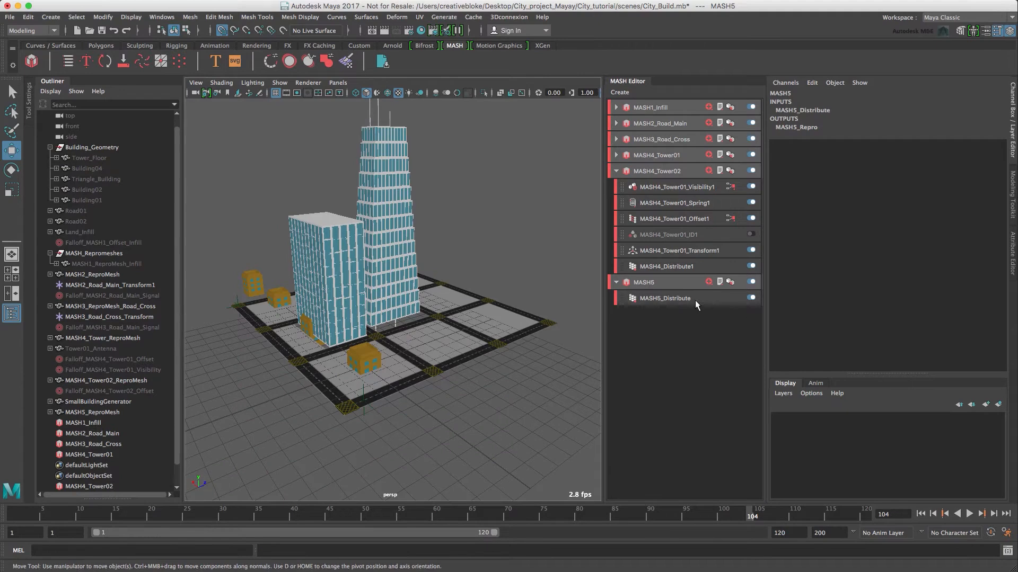
{"action": "left_click", "coordinate": [674, 300]}
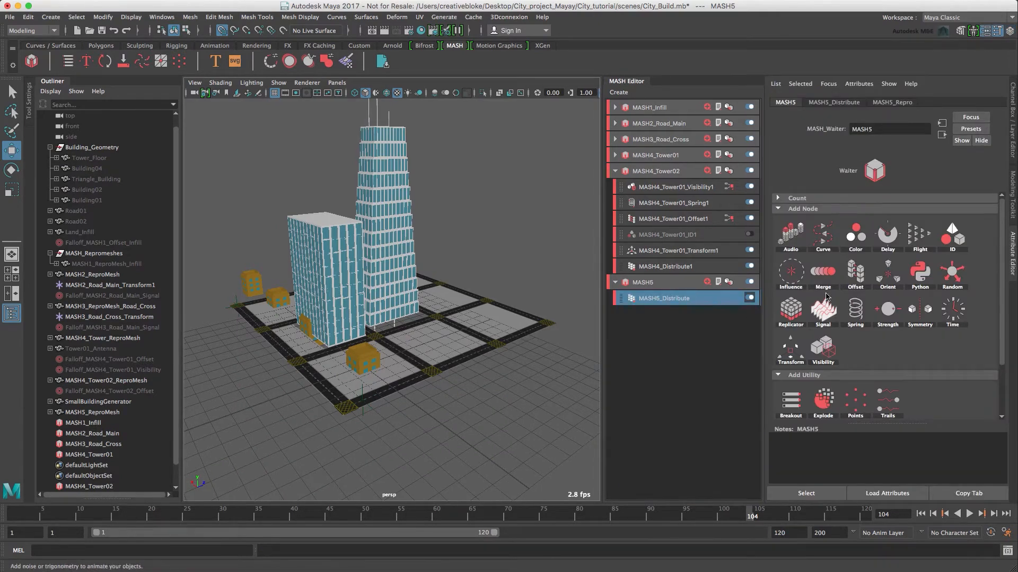
{"action": "left_click", "coordinate": [837, 102]}
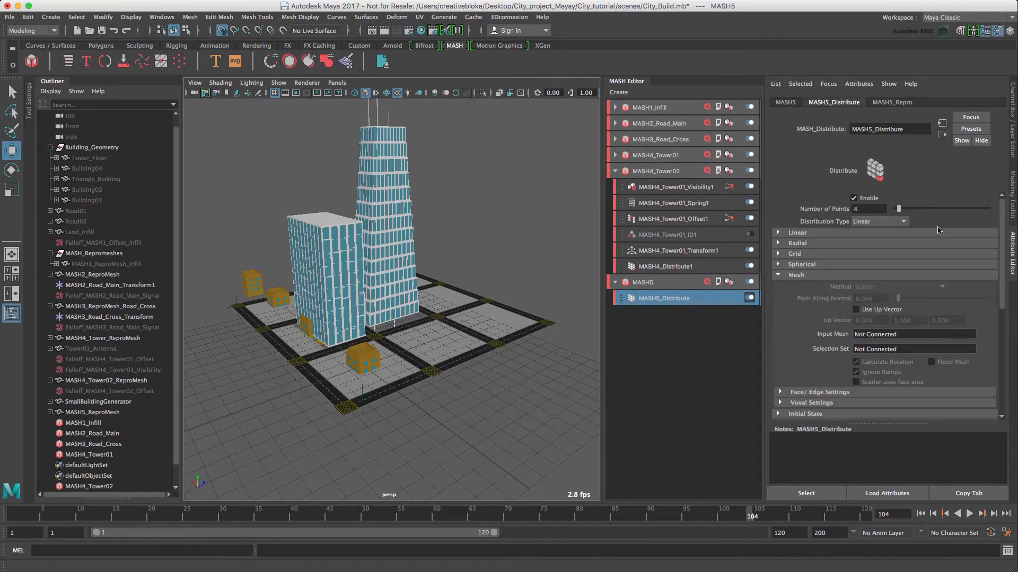
{"action": "left_click", "coordinate": [777, 275]}
{"action": "left_click", "coordinate": [880, 223]}
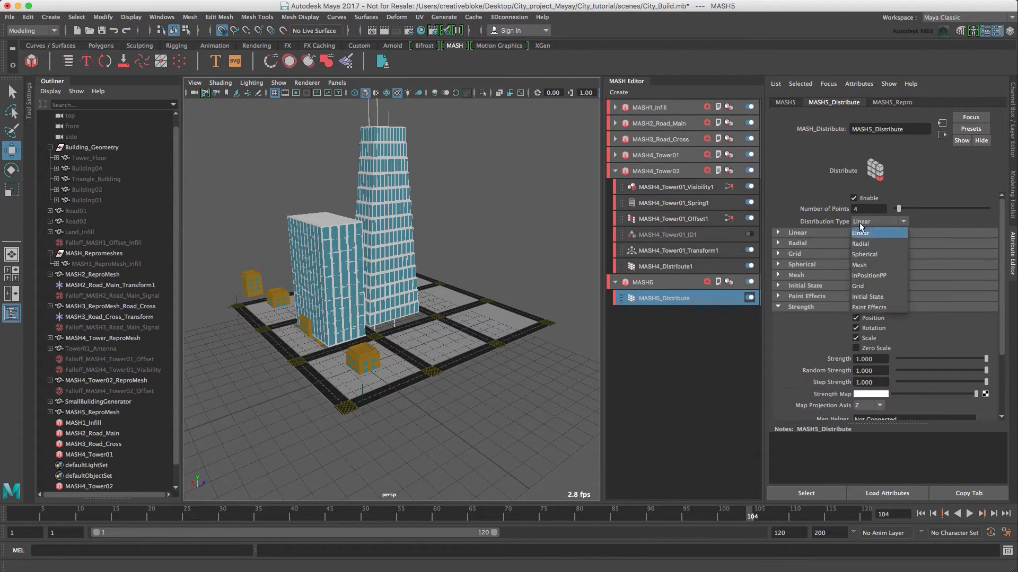
{"action": "left_click", "coordinate": [859, 264]}
{"action": "left_click", "coordinate": [777, 275]}
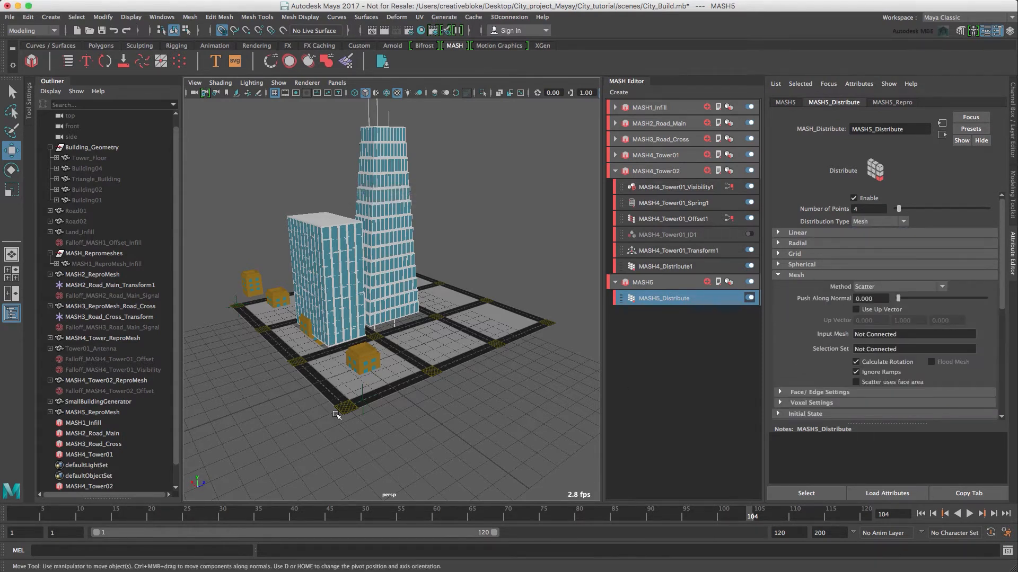
Connect SmallBuildingGenerator as the Input Mesh of MASH5_Distribute
{"action": "left_click", "coordinate": [107, 401]}
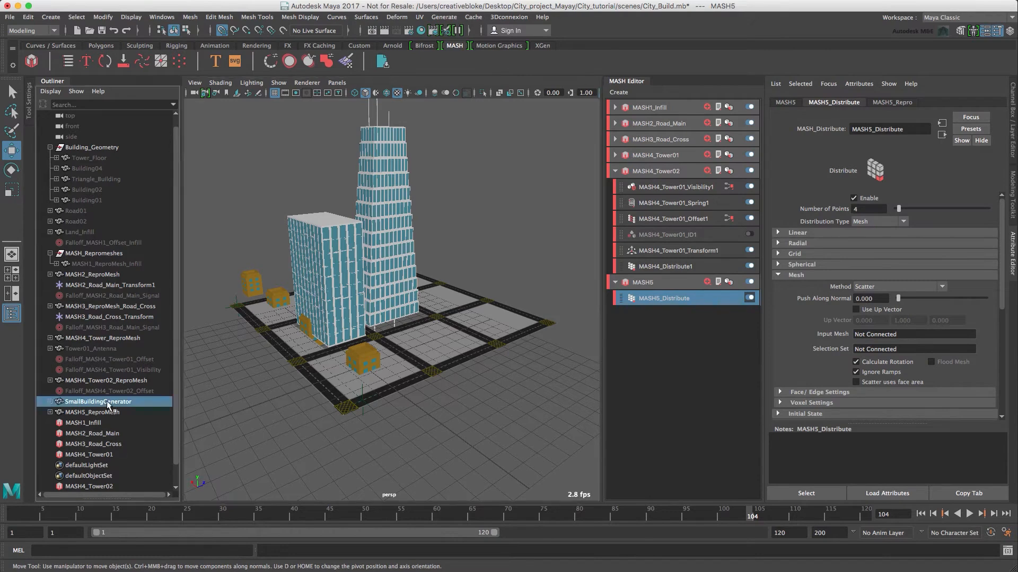
{"action": "left_click", "coordinate": [685, 299]}
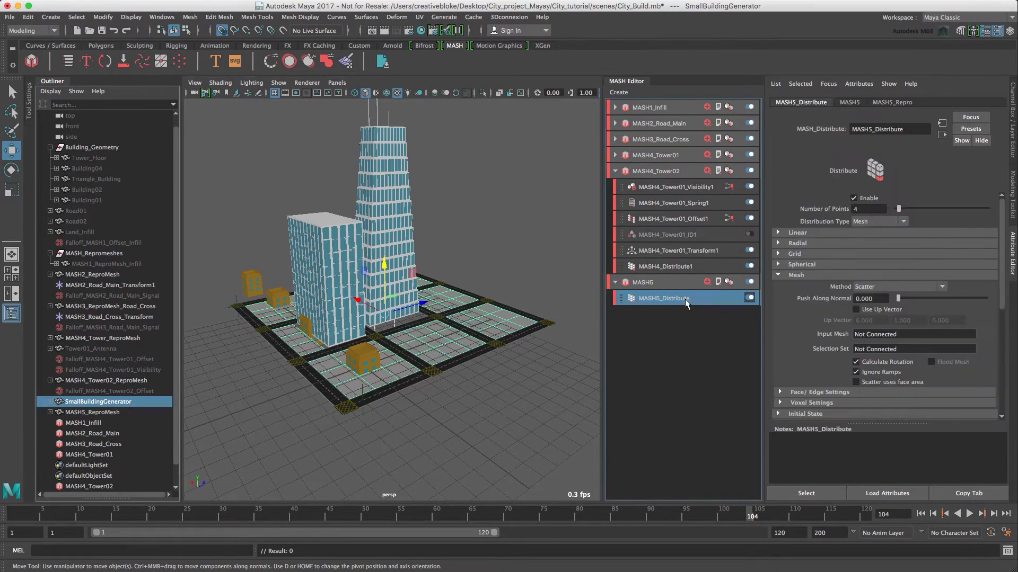
{"action": "right_click", "coordinate": [885, 333]}
{"action": "left_click", "coordinate": [903, 342]}
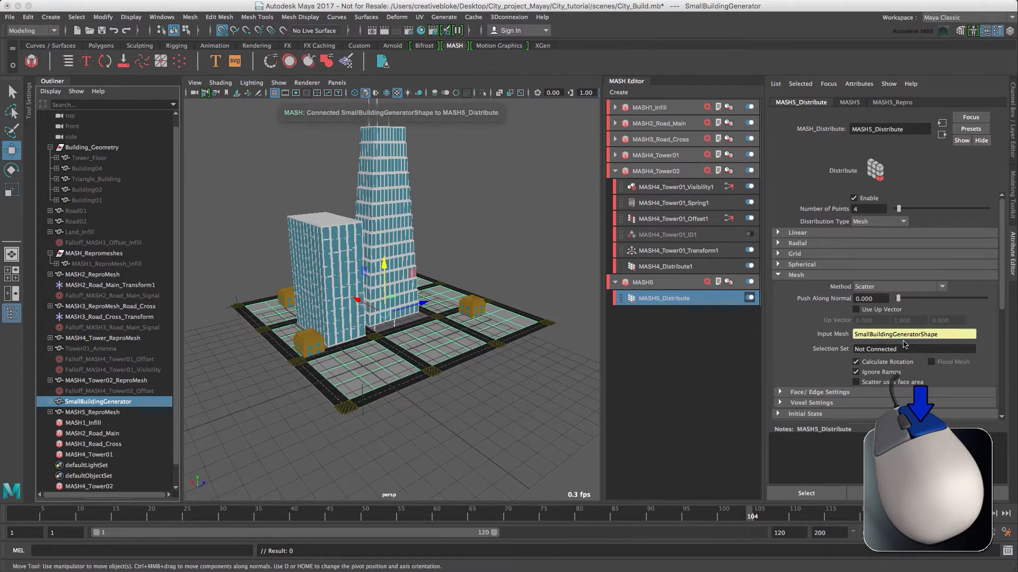
Set the mesh distribution method to Face Centre and enable Flood Mesh to place a building on every face
{"action": "left_click", "coordinate": [874, 287]}
{"action": "left_click", "coordinate": [870, 329]}
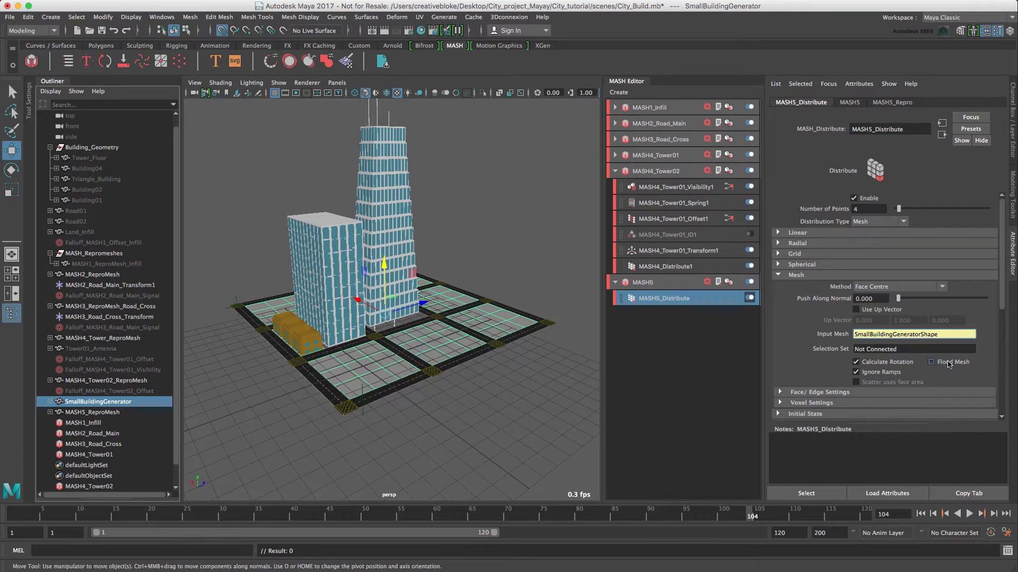
{"action": "left_click", "coordinate": [931, 362]}
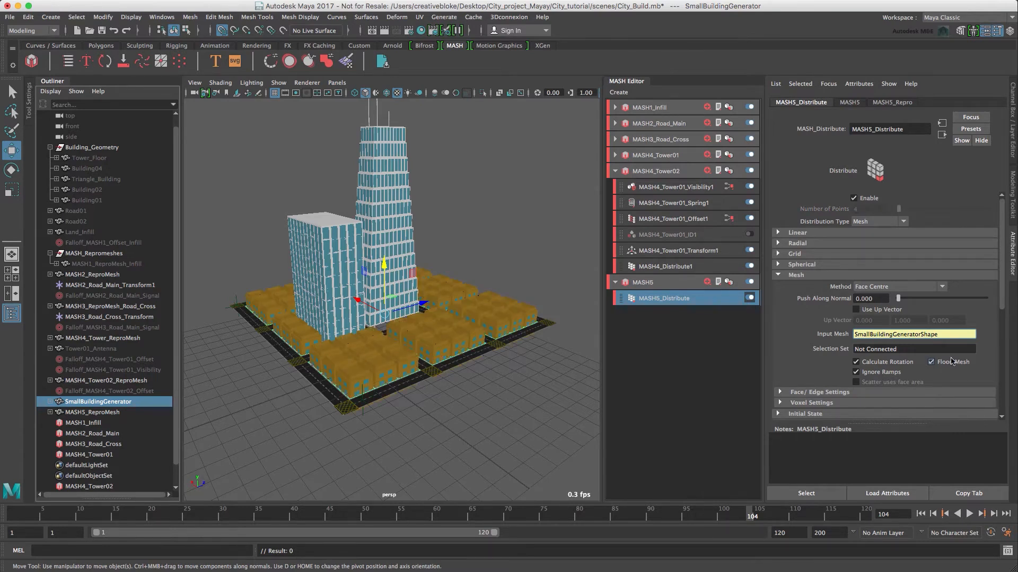
{"action": "mouse_move", "coordinate": [477, 366]}
{"action": "left_mouse_down", "text": "alt"}
{"action": "mouse_move", "coordinate": [415, 390]}
{"action": "mouse_move", "coordinate": [495, 357]}
{"action": "left_mouse_up", "text": "alt"}
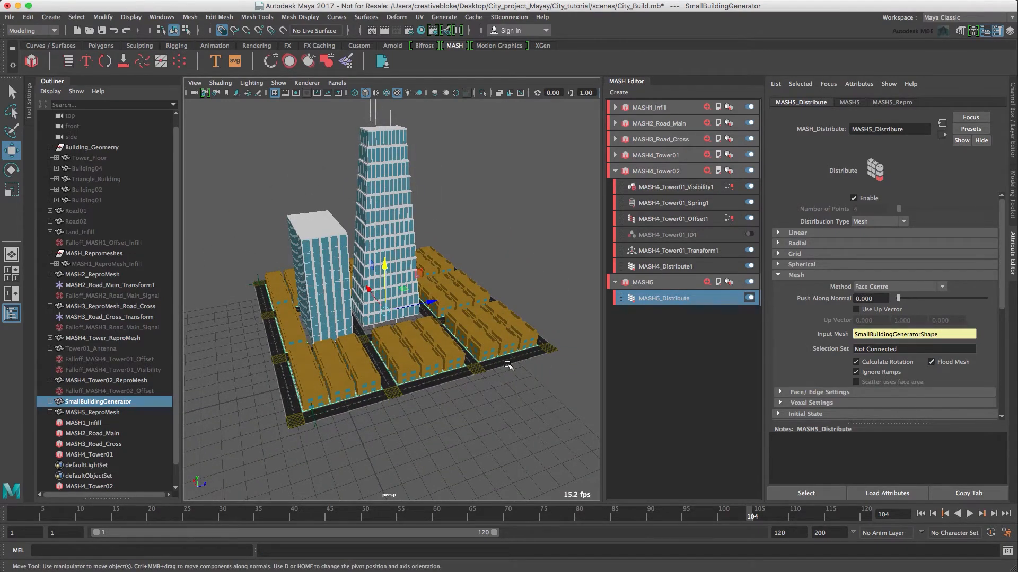
Add an ID node to the MASH5 network and open its settings to examine the building variation
{"action": "left_click", "coordinate": [655, 282]}
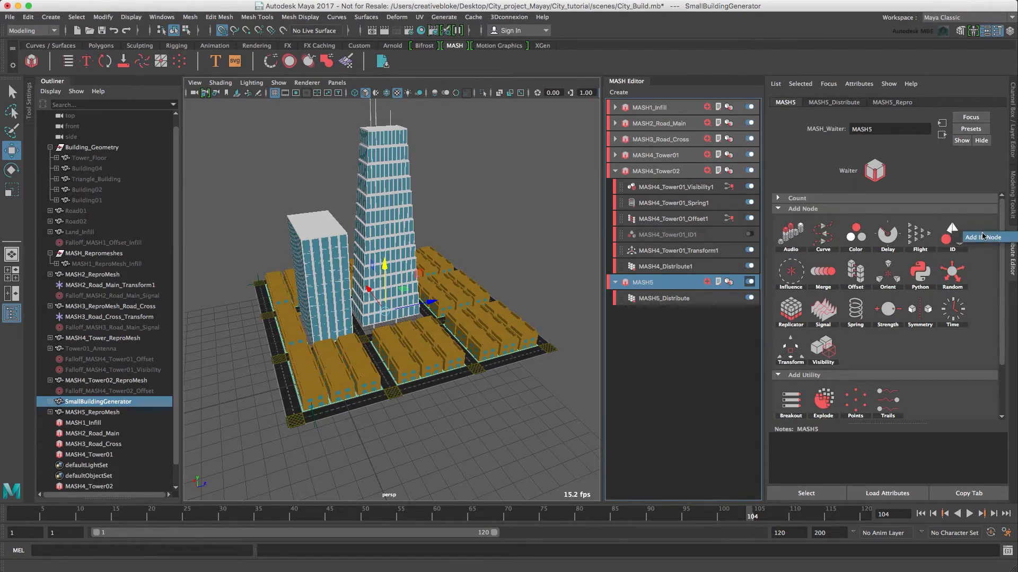
{"action": "left_click", "coordinate": [982, 235]}
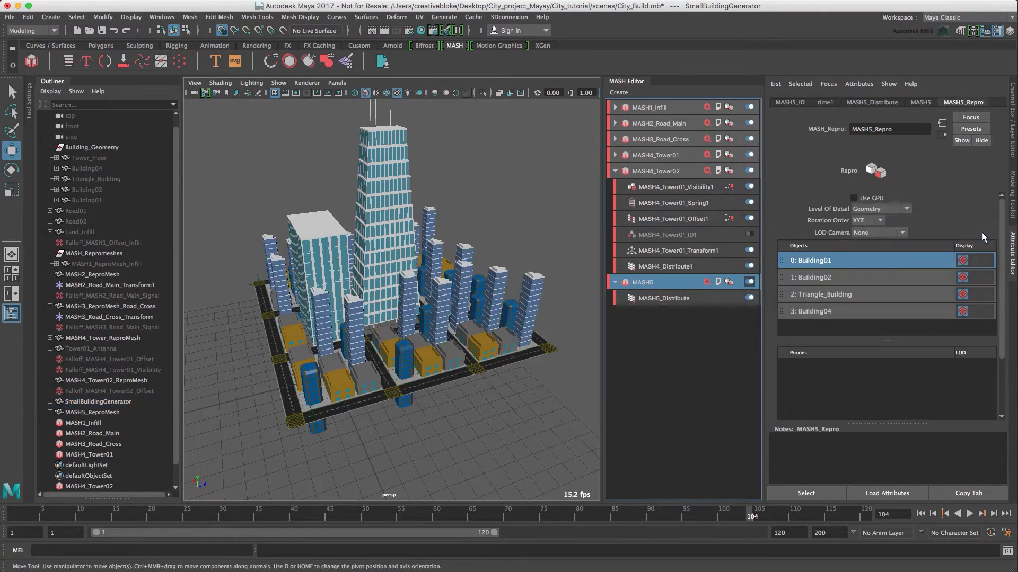
{"action": "left_click", "coordinate": [657, 298]}
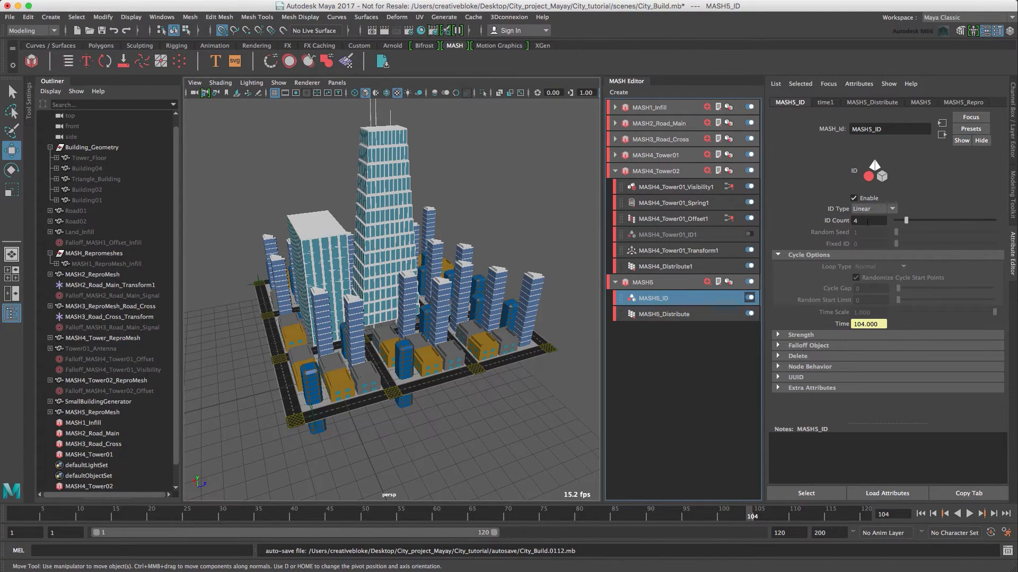
{"action": "left_click_drag", "start_coordinate": [212, 401], "coordinate": [303, 380], "text": "alt"}
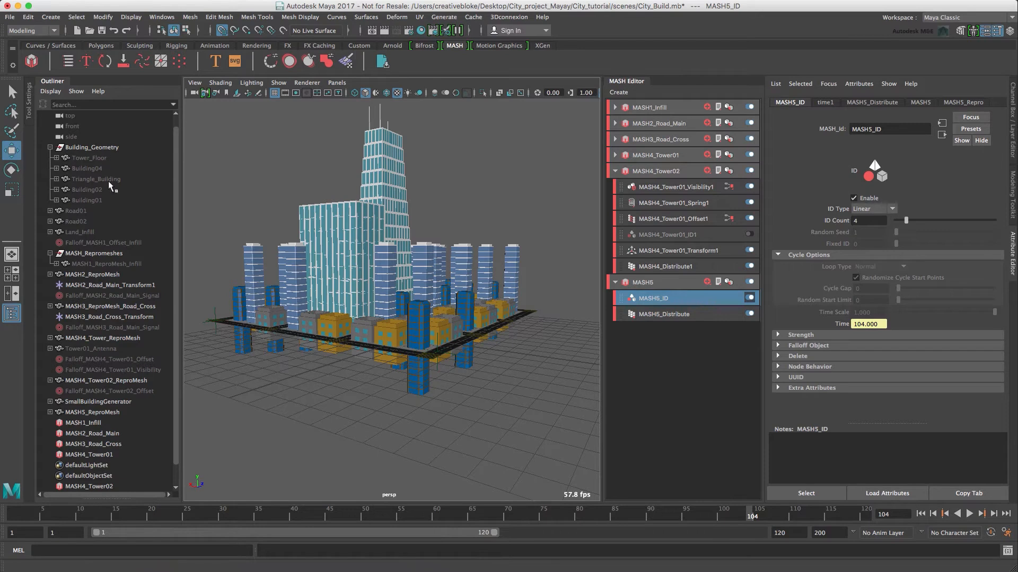
Place Building01, Building02 and Building04 each into its own separate group inside Building_Geometry
{"action": "left_click", "coordinate": [91, 200]}
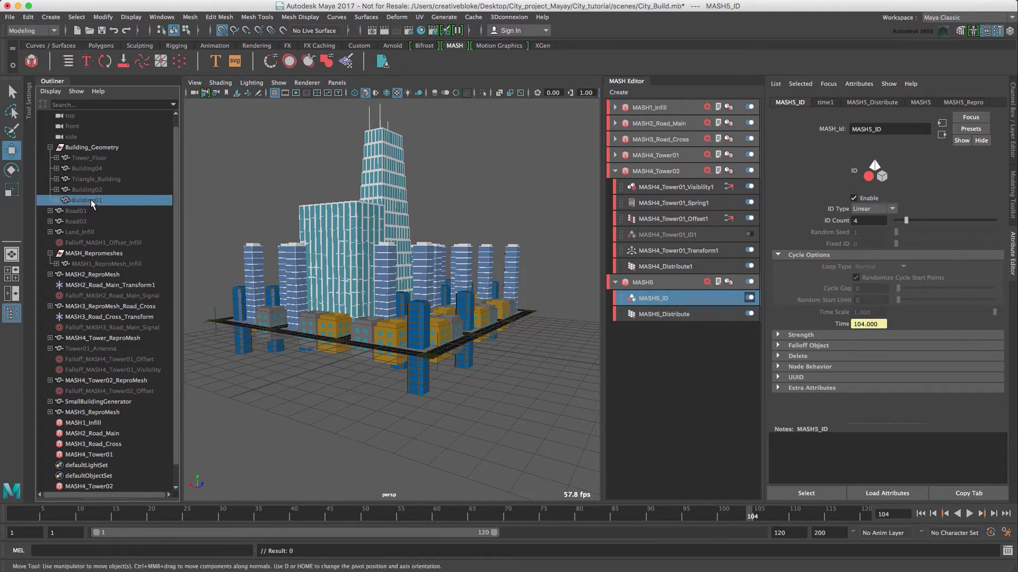
{"action": "left_click", "coordinate": [69, 191], "text": "shift"}
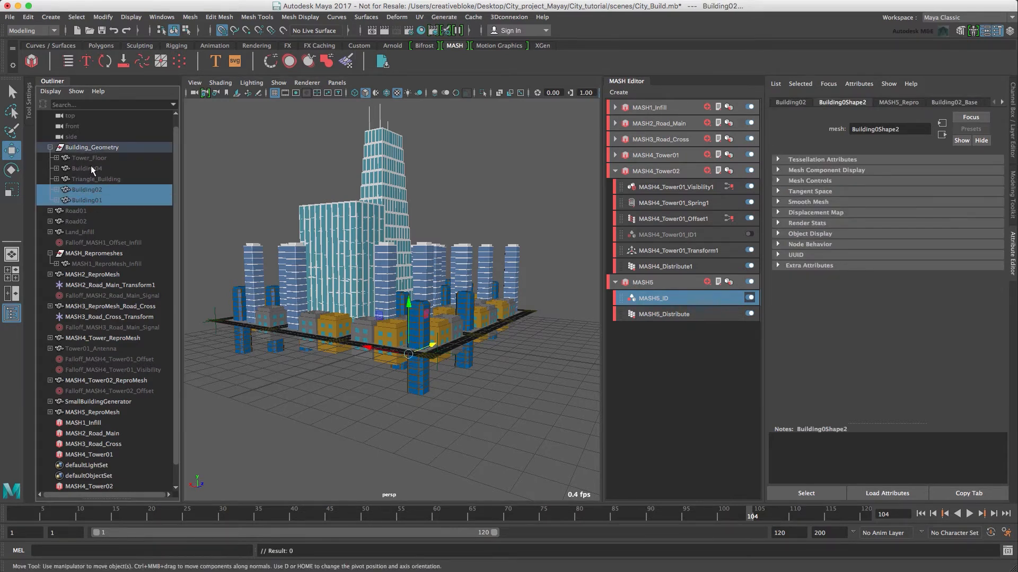
{"action": "left_click", "coordinate": [86, 168], "text": "ctrl"}
{"action": "mouse_move", "coordinate": [400, 265]}
{"action": "left_mouse_down", "text": "alt"}
{"action": "mouse_move", "coordinate": [451, 258]}
{"action": "mouse_move", "coordinate": [393, 269]}
{"action": "left_mouse_up", "text": "alt"}
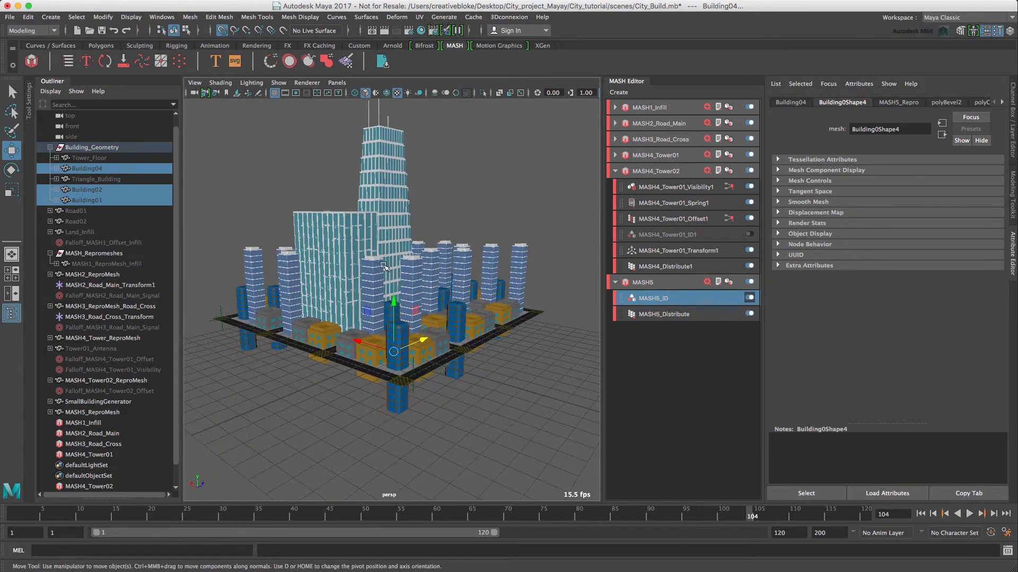
{"action": "left_click", "coordinate": [79, 201]}
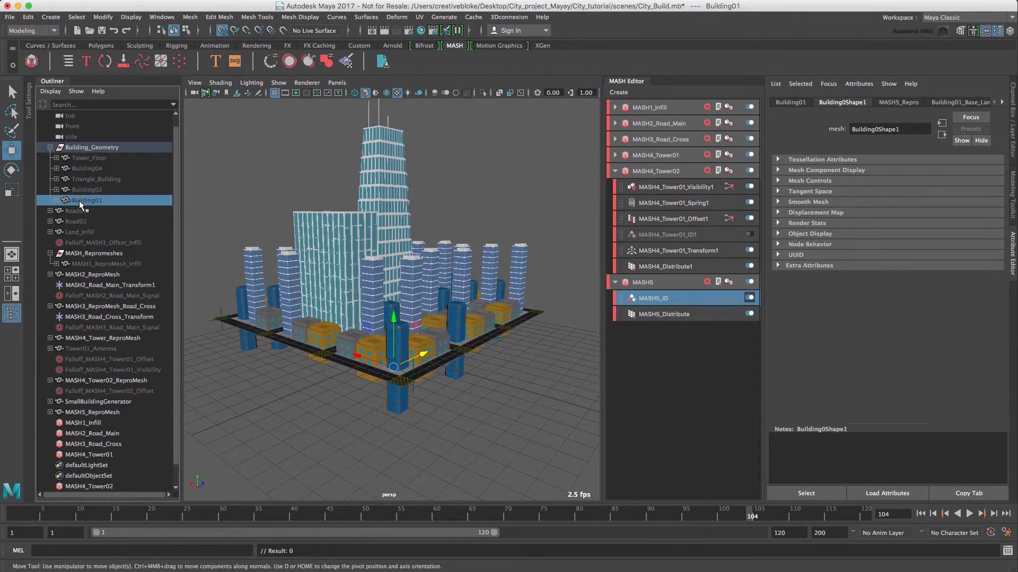
{"action": "key", "text": "ctrl+g"}
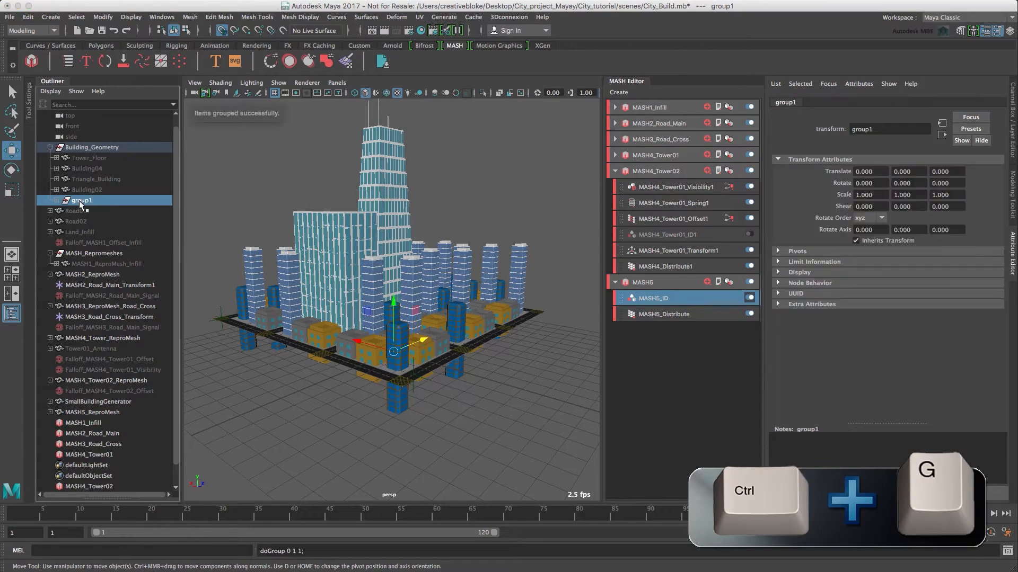
{"action": "left_click", "coordinate": [81, 187]}
{"action": "key", "text": "ctrl+g"}
{"action": "left_click", "coordinate": [85, 167]}
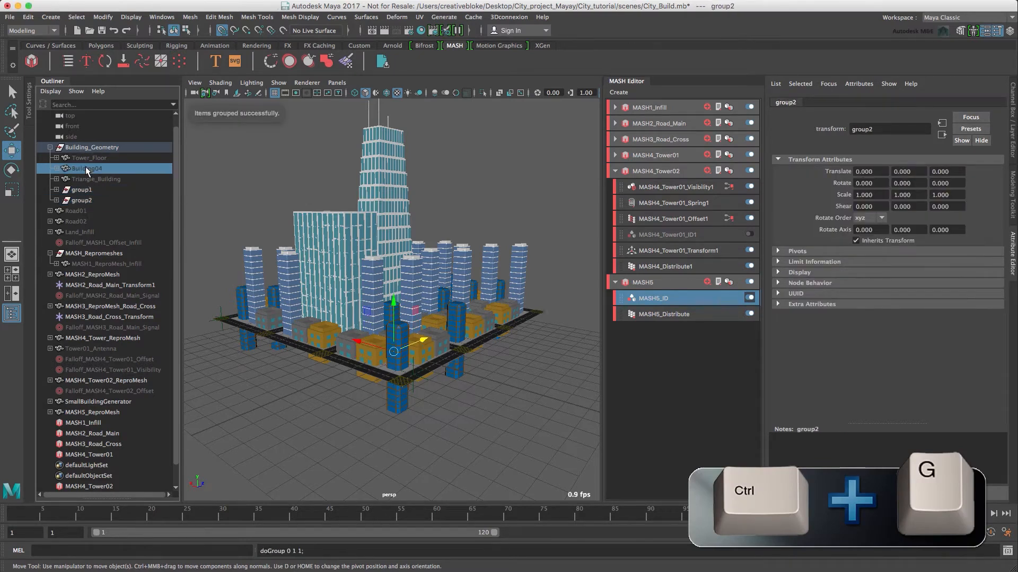
{"action": "key", "text": "ctrl+g"}
Rename the group containing Building01 as BG01G and expand it to show its contents
{"action": "left_click", "coordinate": [82, 200]}
{"action": "double_click", "coordinate": [83, 179]}
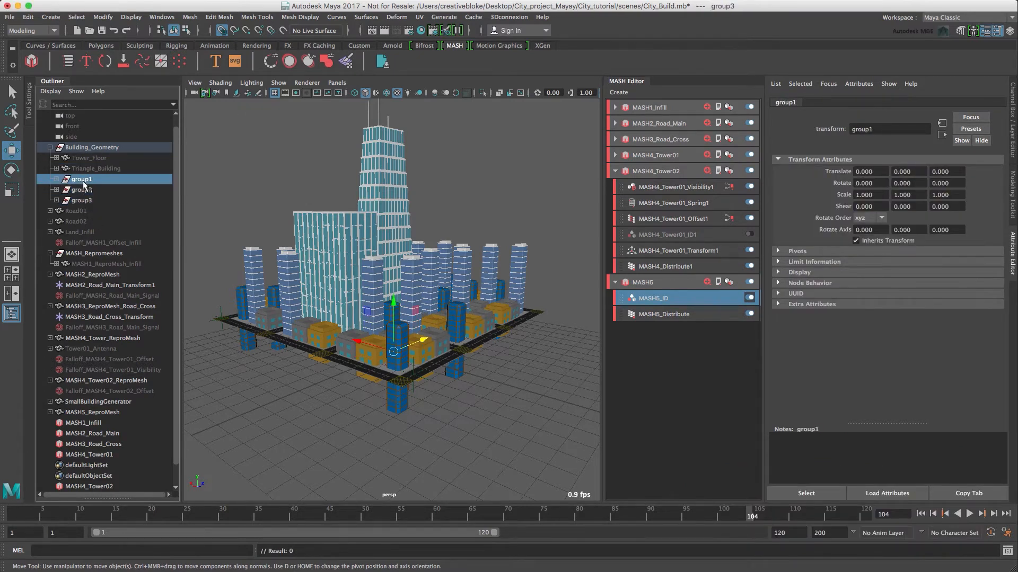
{"action": "type", "text": "BG"}
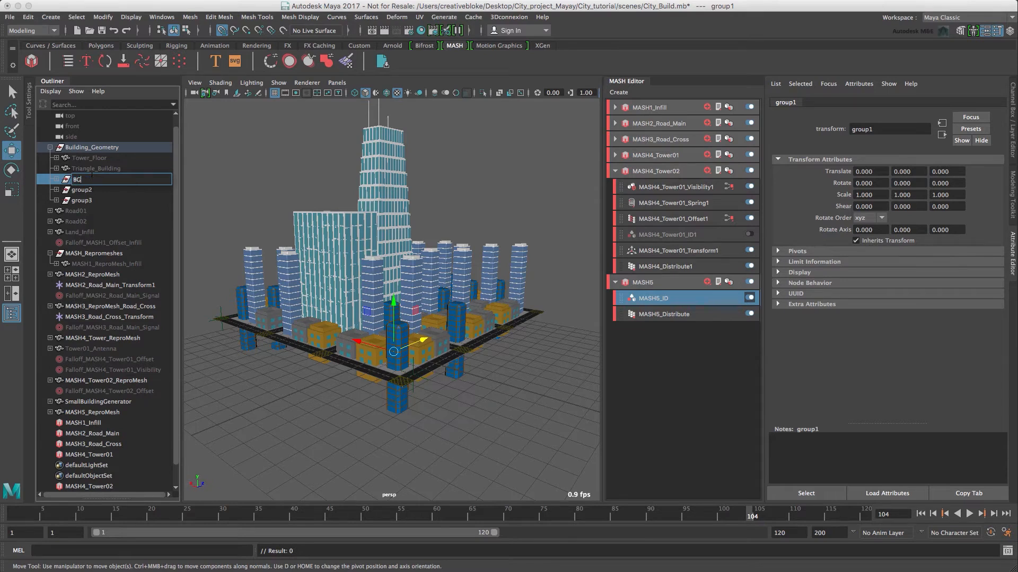
{"action": "type", "text": "01G"}
{"action": "key", "text": "Return"}
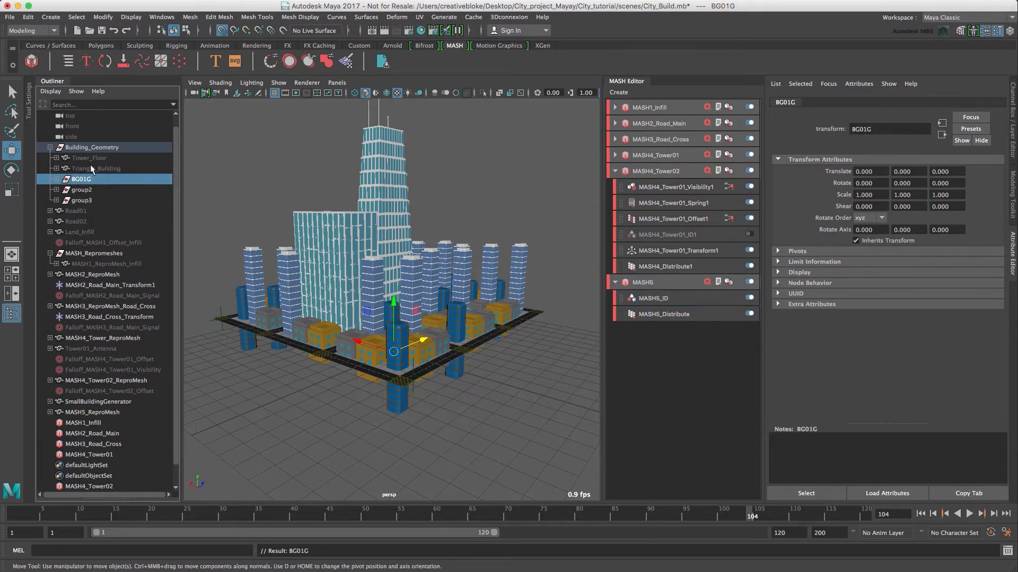
{"action": "left_click", "coordinate": [56, 179]}
Rename the Building02 group as BG02G and the Building04 group as BG04G
{"action": "double_click", "coordinate": [79, 201]}
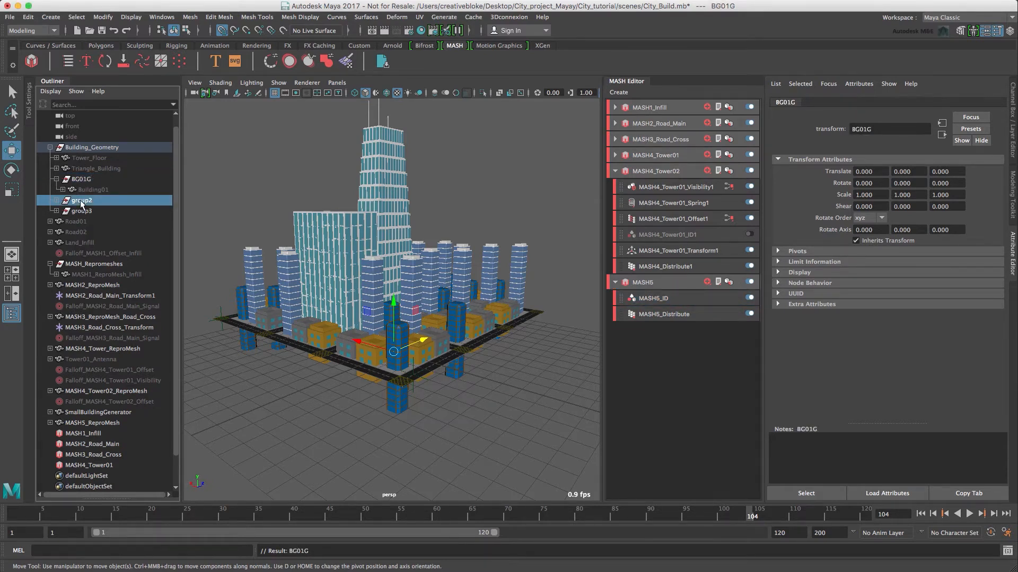
{"action": "type", "text": "BG"}
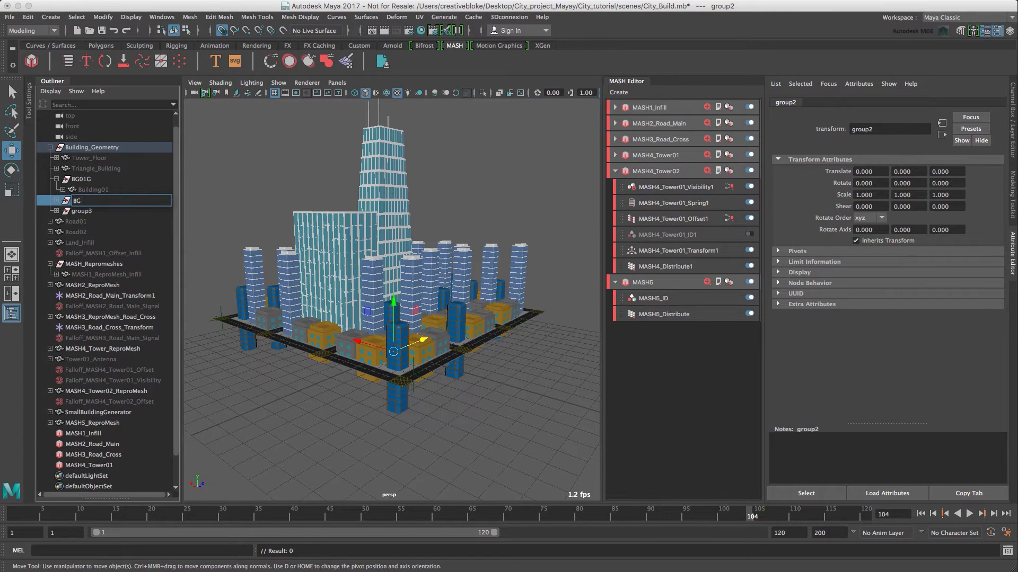
{"action": "type", "text": "02G"}
{"action": "key", "text": "Return"}
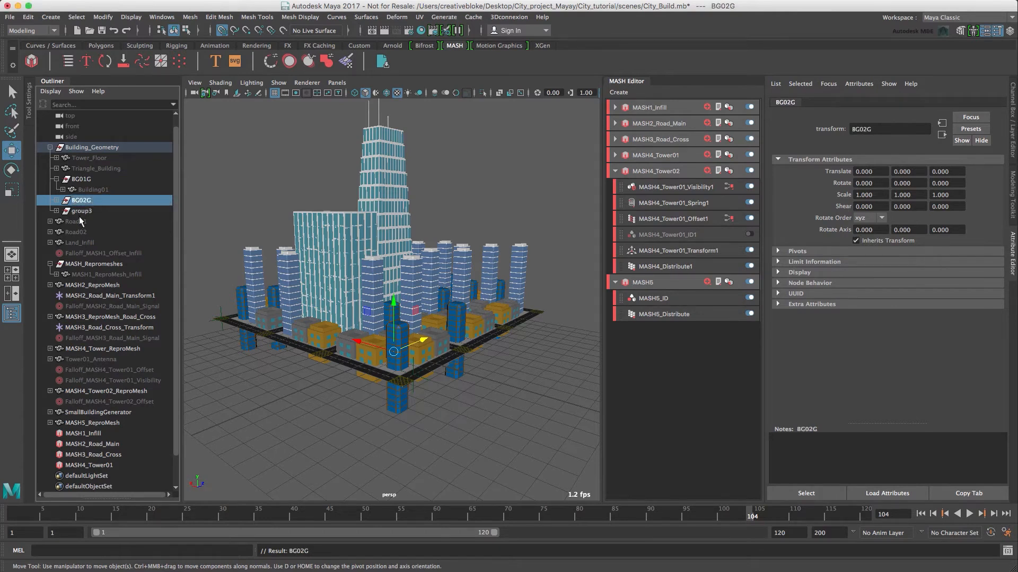
{"action": "double_click", "coordinate": [81, 211]}
{"action": "type", "text": "BG0"}
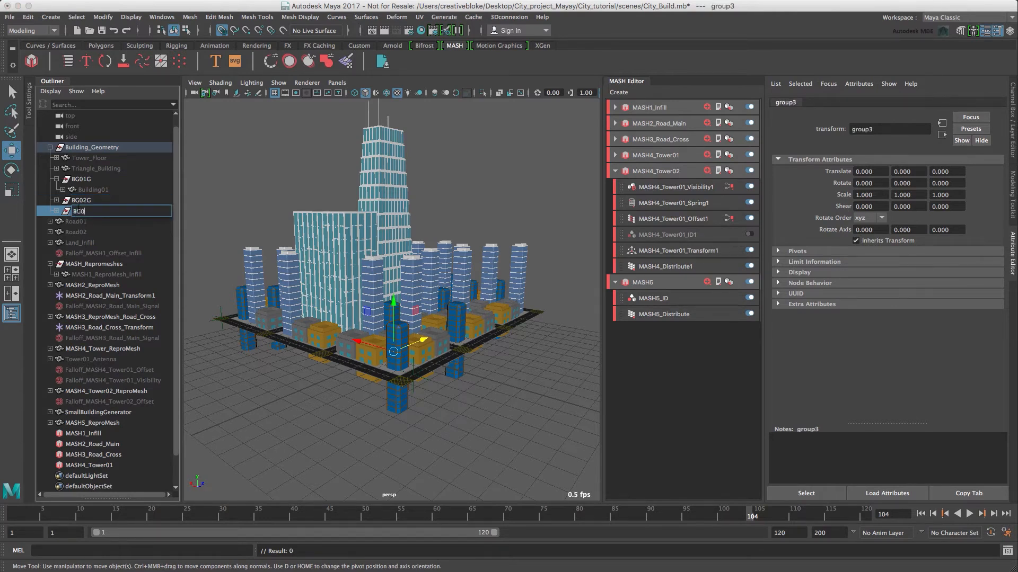
{"action": "type", "text": "4G"}
{"action": "key", "text": "Return"}
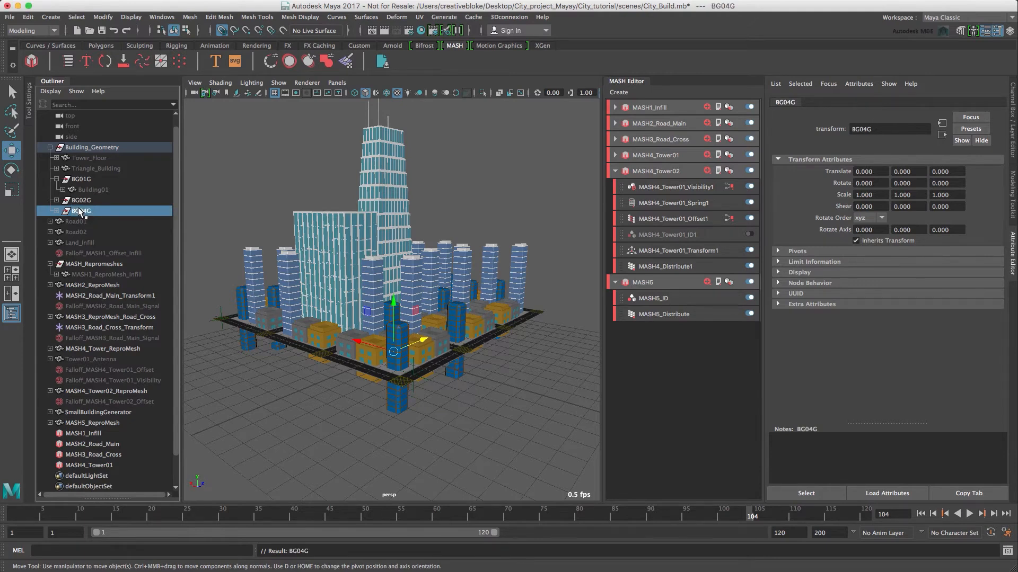
Rename the MASH5 network as MASH5_Buildings
{"action": "left_click", "coordinate": [656, 283]}
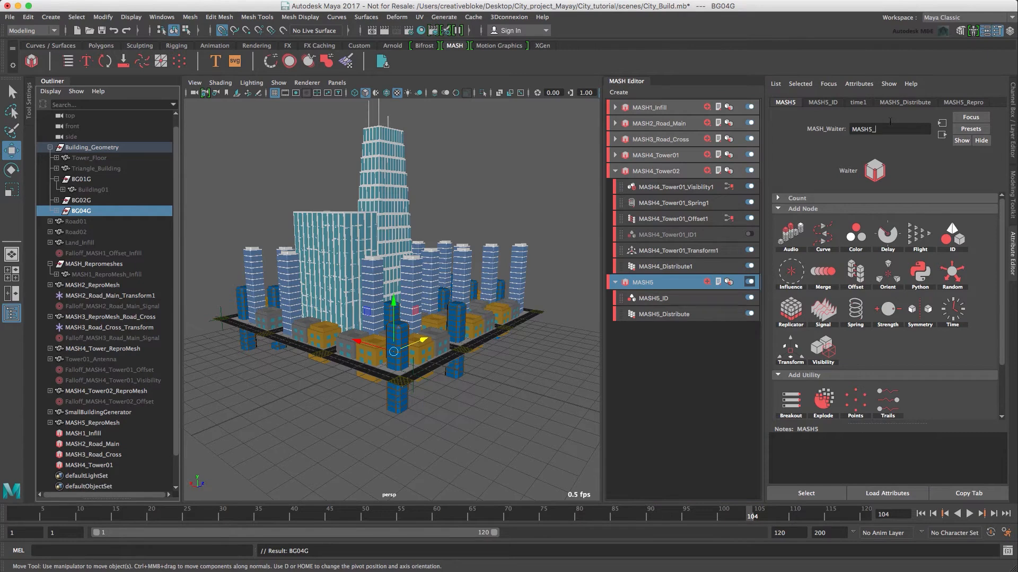
{"action": "type", "text": "ldings"}
{"action": "key", "text": "Return"}
Rename the network's ID node as MASH5_ID_Buildings and its Distribute node as MASH5_Distribute_Buildings
{"action": "left_click", "coordinate": [670, 301]}
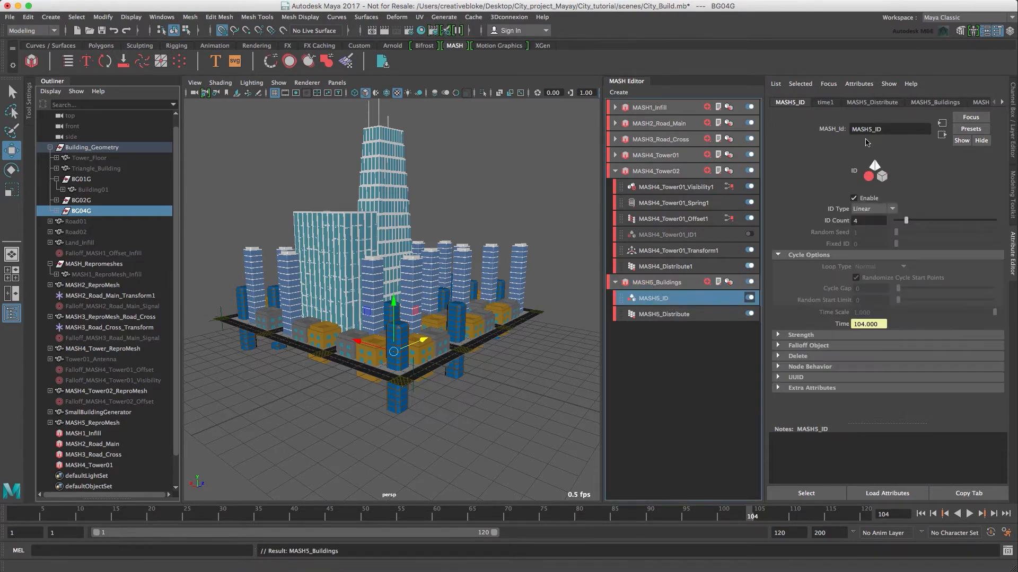
{"action": "left_click", "coordinate": [895, 129]}
{"action": "type", "text": "_Buildings"}
{"action": "key", "text": "Return"}
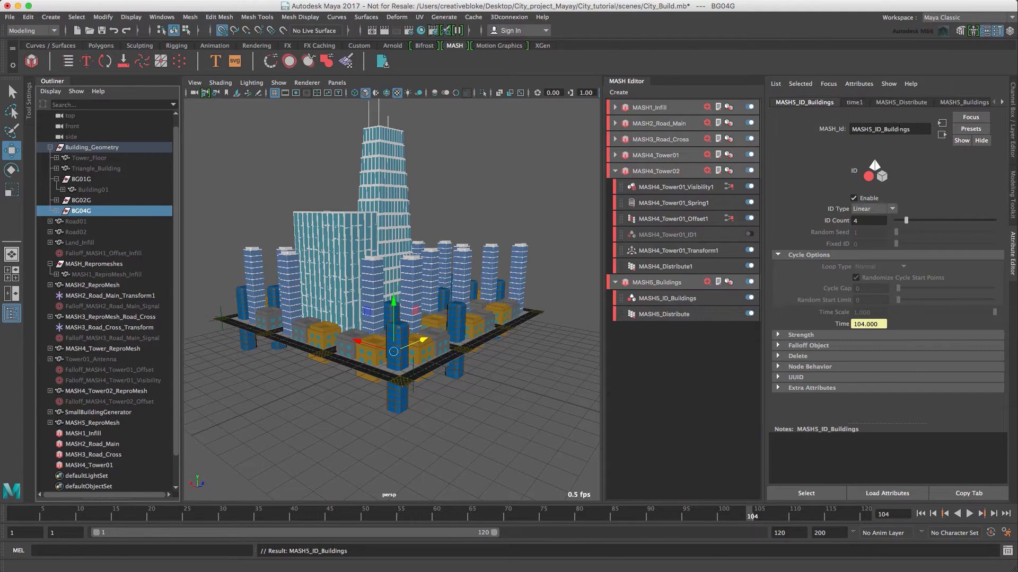
{"action": "left_click", "coordinate": [664, 315]}
{"action": "left_click", "coordinate": [915, 129]}
{"action": "type", "text": "_Buildings"}
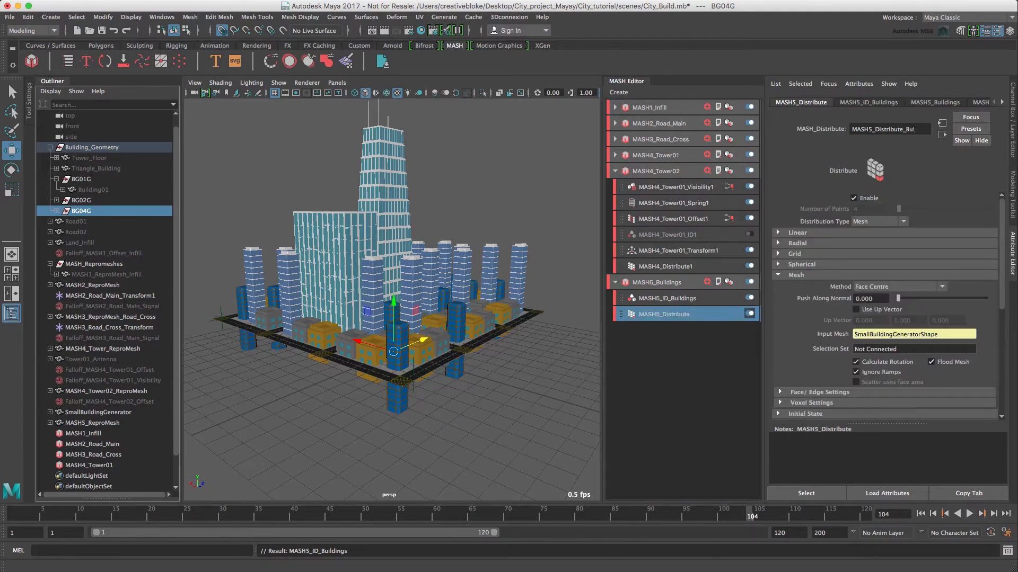
{"action": "key", "text": "Return"}
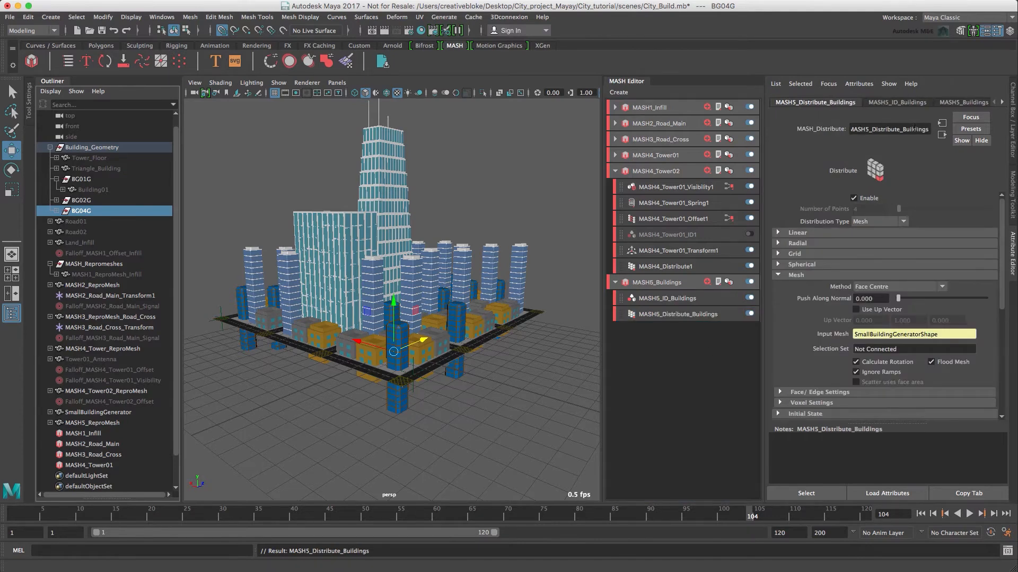
Delete Building01, Building02 and Building04 from the MASH5_Repro object list, keeping only Triangle_Building
{"action": "left_click", "coordinate": [729, 282]}
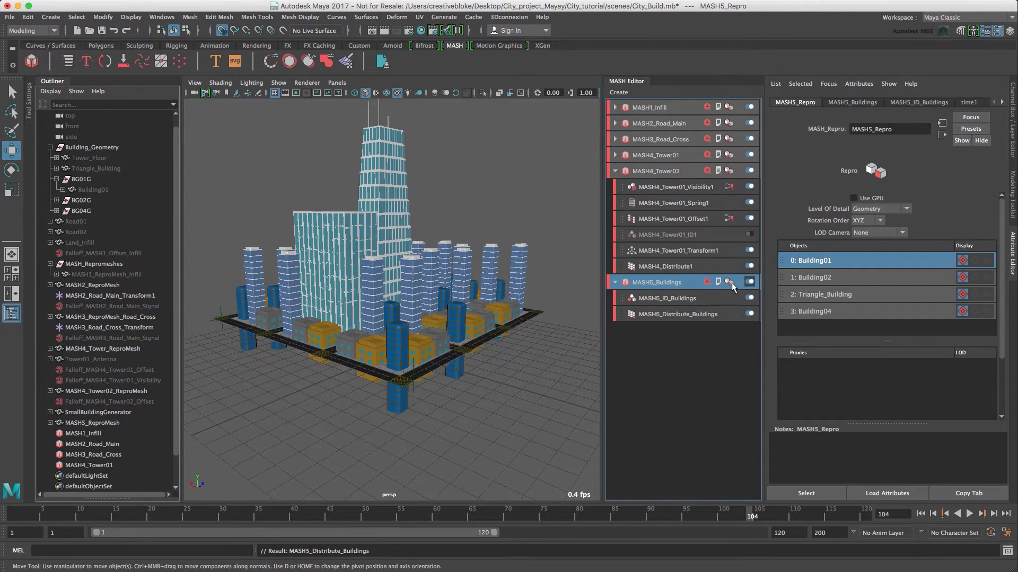
{"action": "left_click", "coordinate": [854, 275], "text": "shift"}
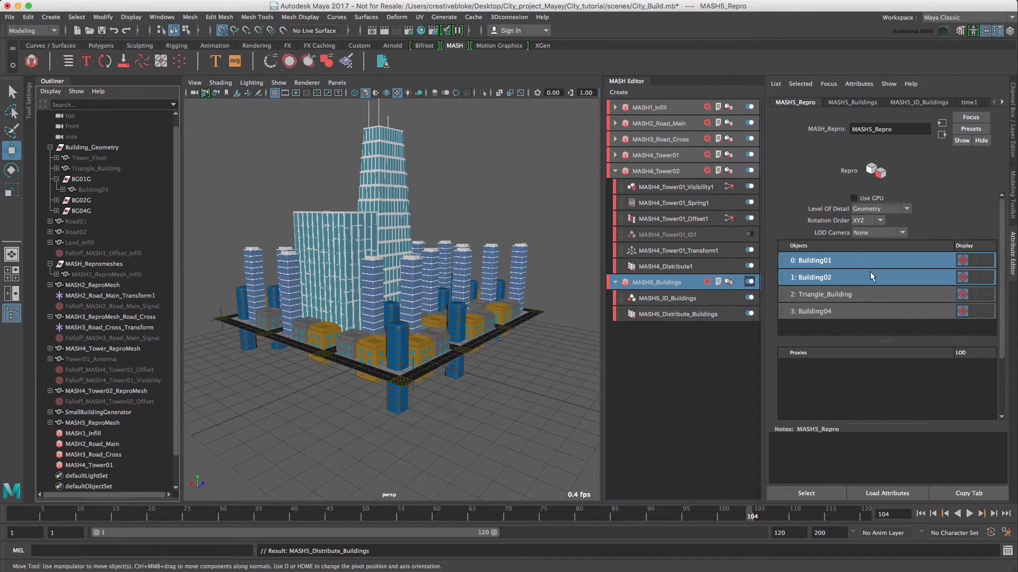
{"action": "left_click", "coordinate": [858, 314], "text": "ctrl"}
{"action": "right_click", "coordinate": [859, 314]}
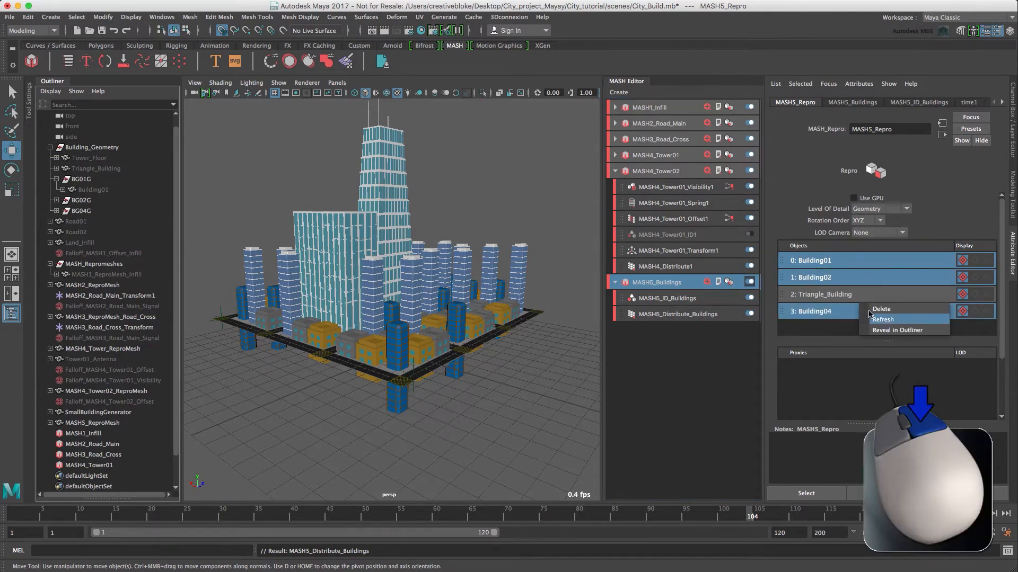
{"action": "left_click", "coordinate": [881, 309]}
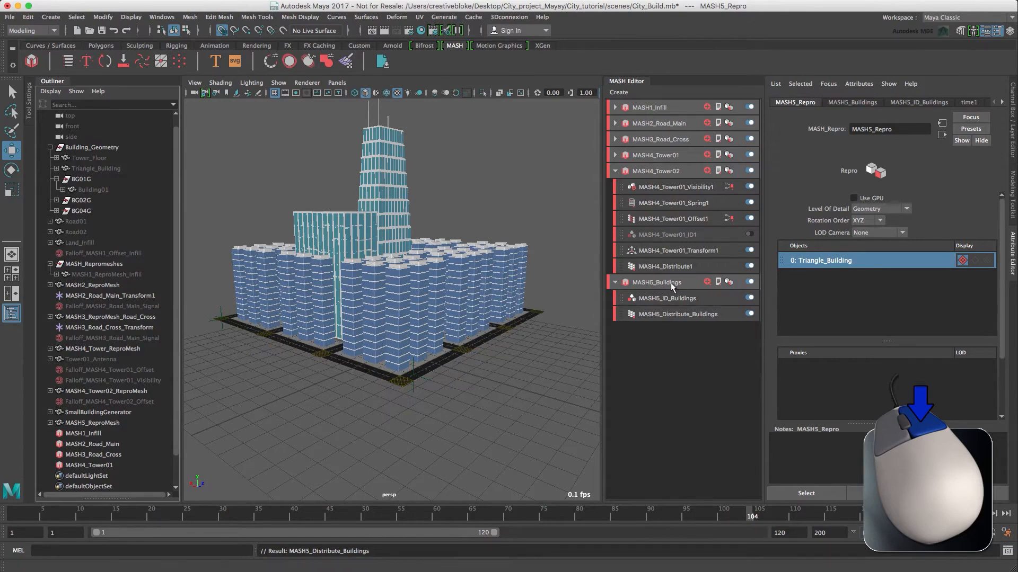
{"action": "left_click", "coordinate": [718, 283]}
{"action": "left_click", "coordinate": [729, 282]}
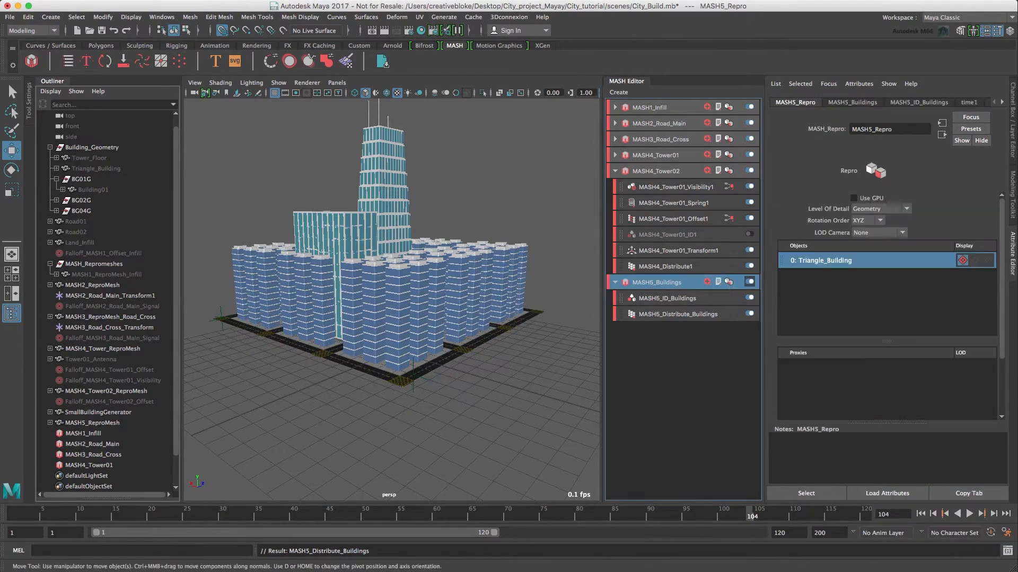
{"action": "left_click", "coordinate": [79, 211]}
{"action": "left_click", "coordinate": [80, 200], "text": "ctrl"}
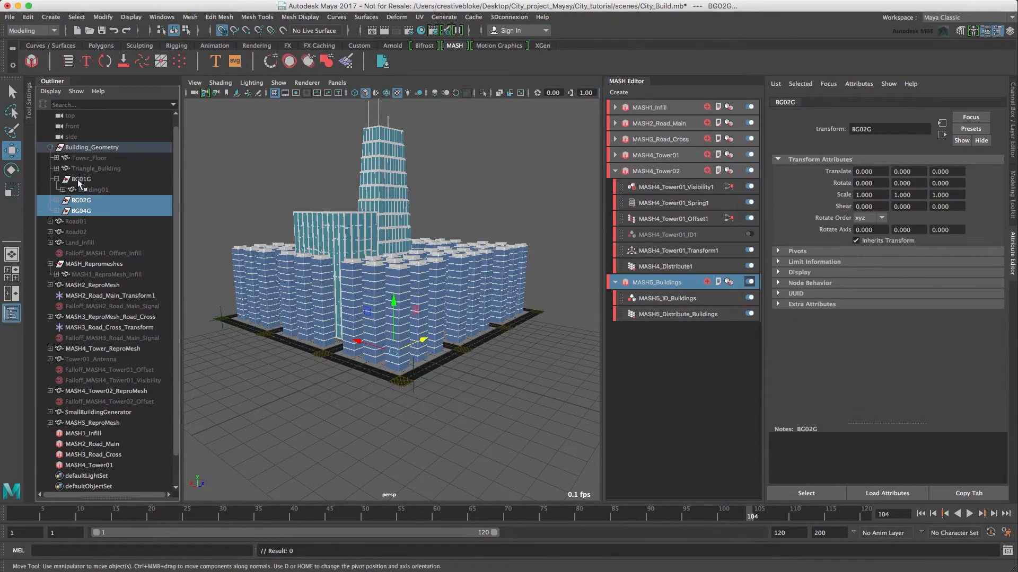
{"action": "left_click", "coordinate": [79, 179], "text": "ctrl"}
{"action": "left_click", "coordinate": [729, 282]}
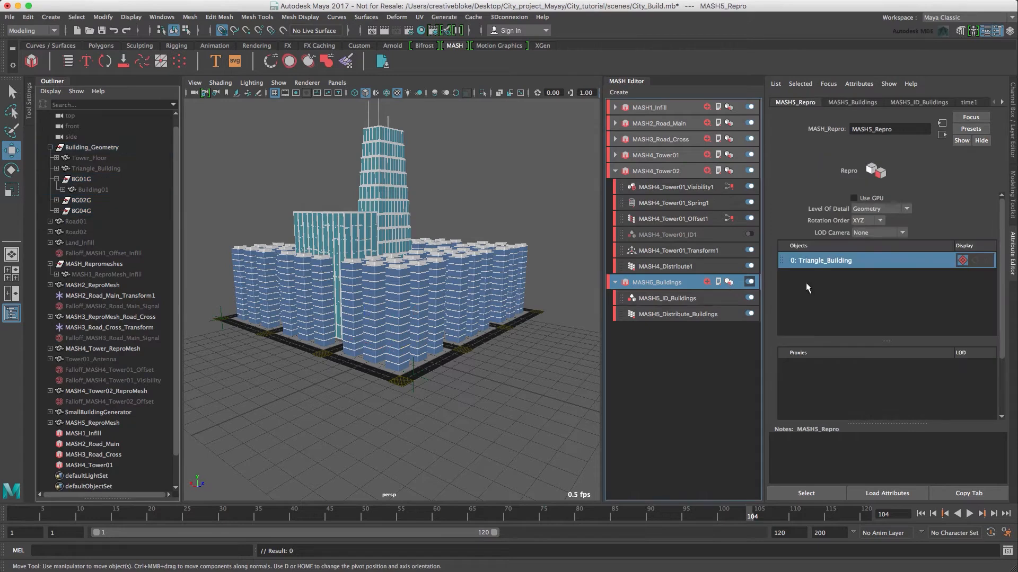
Add the groups BG01G, BG02G and BG04G to the MASH5_Repro object list
{"action": "left_click", "coordinate": [83, 210]}
{"action": "left_click", "coordinate": [81, 200], "text": "ctrl"}
{"action": "left_click", "coordinate": [81, 179], "text": "ctrl"}
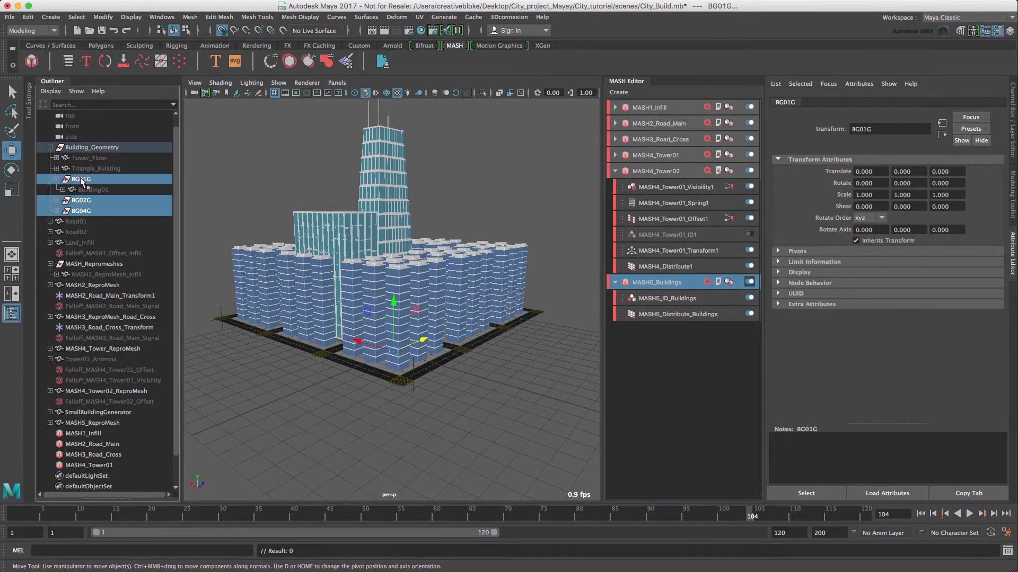
{"action": "left_click", "coordinate": [663, 282]}
{"action": "left_click", "coordinate": [1002, 105]}
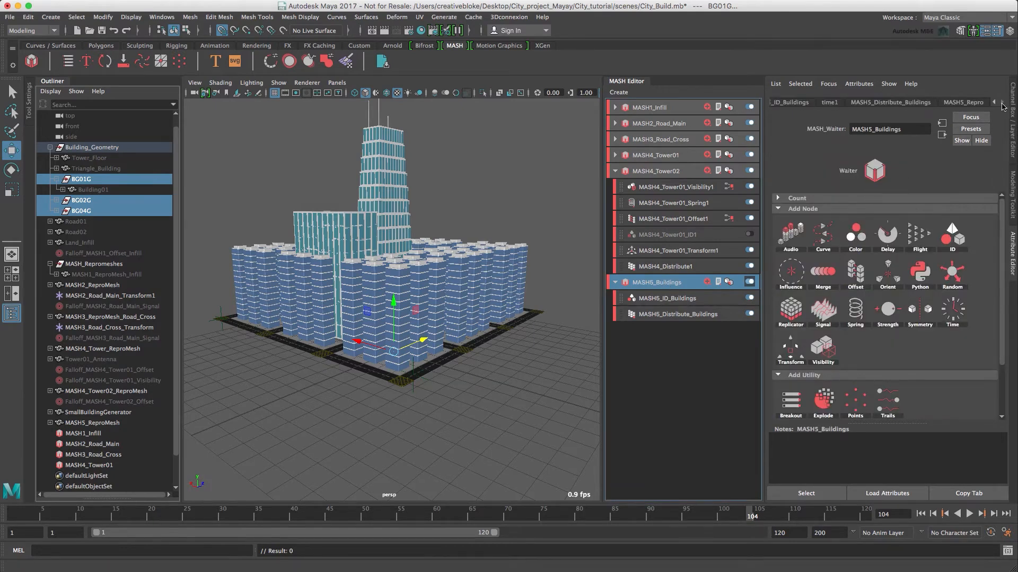
{"action": "left_click", "coordinate": [974, 102]}
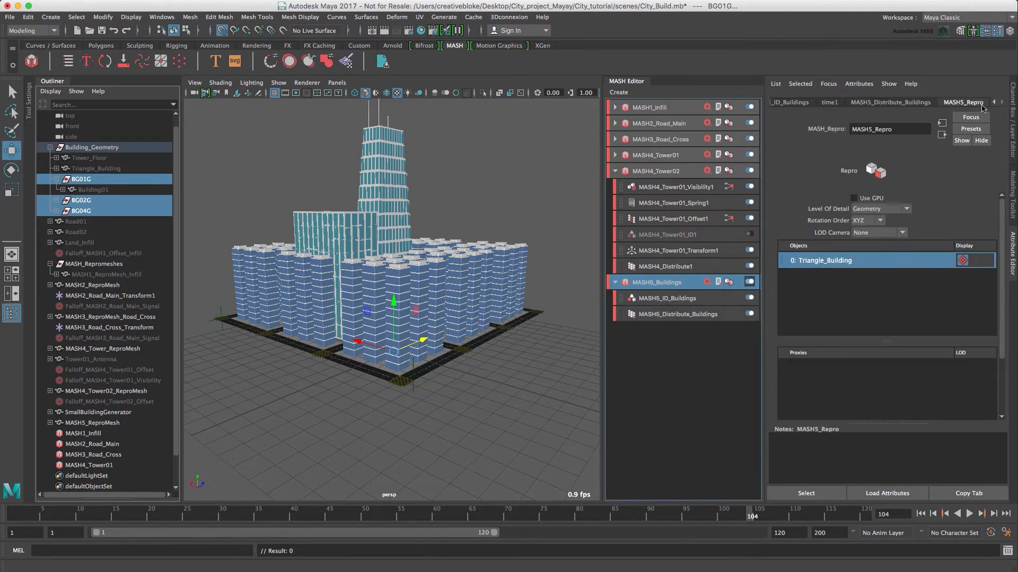
{"action": "right_click", "coordinate": [882, 298]}
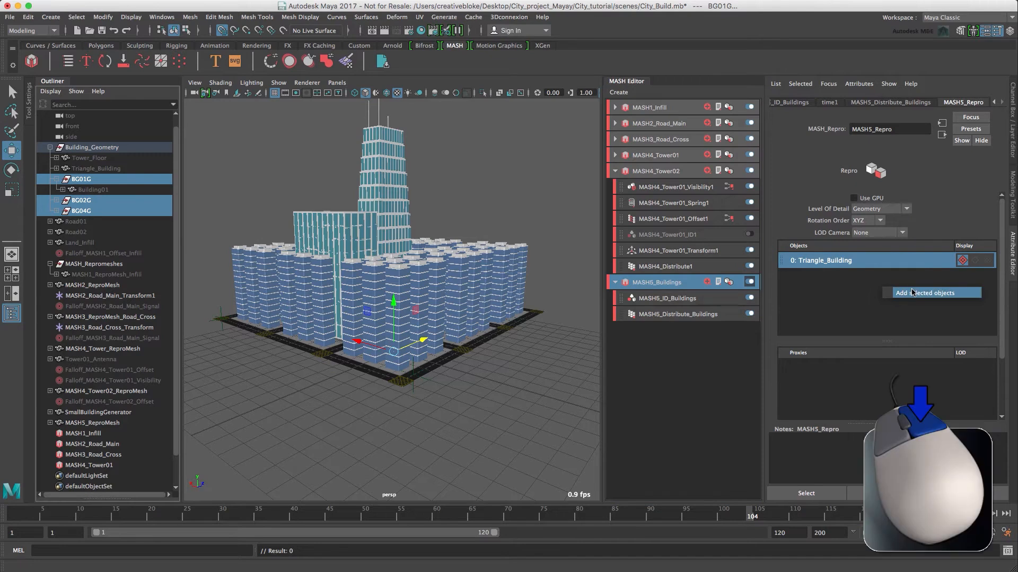
{"action": "left_click", "coordinate": [911, 289]}
{"action": "left_click_drag", "start_coordinate": [393, 323], "coordinate": [397, 353], "text": "alt"}
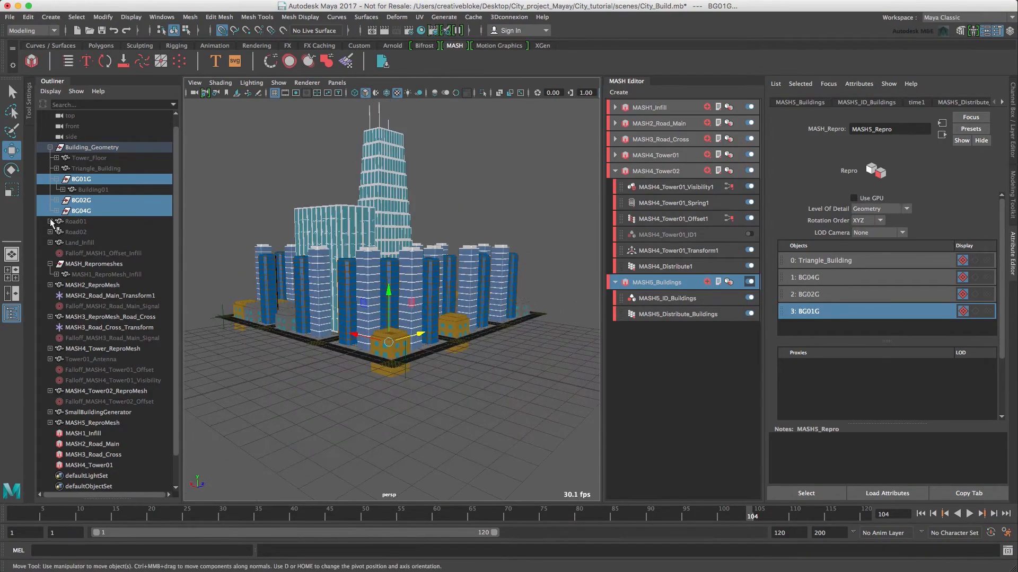
Set Translate Y of Building01 inside the BG01G group to 1 to raise the small orange buildings
{"action": "left_click", "coordinate": [56, 180]}
{"action": "left_click", "coordinate": [73, 180]}
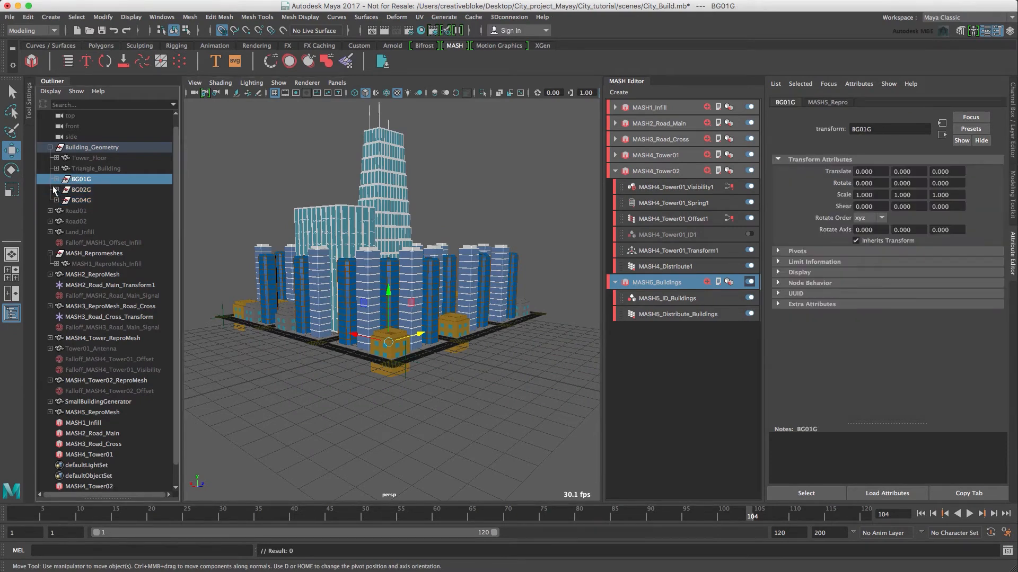
{"action": "left_click", "coordinate": [56, 179]}
{"action": "left_click", "coordinate": [100, 191]}
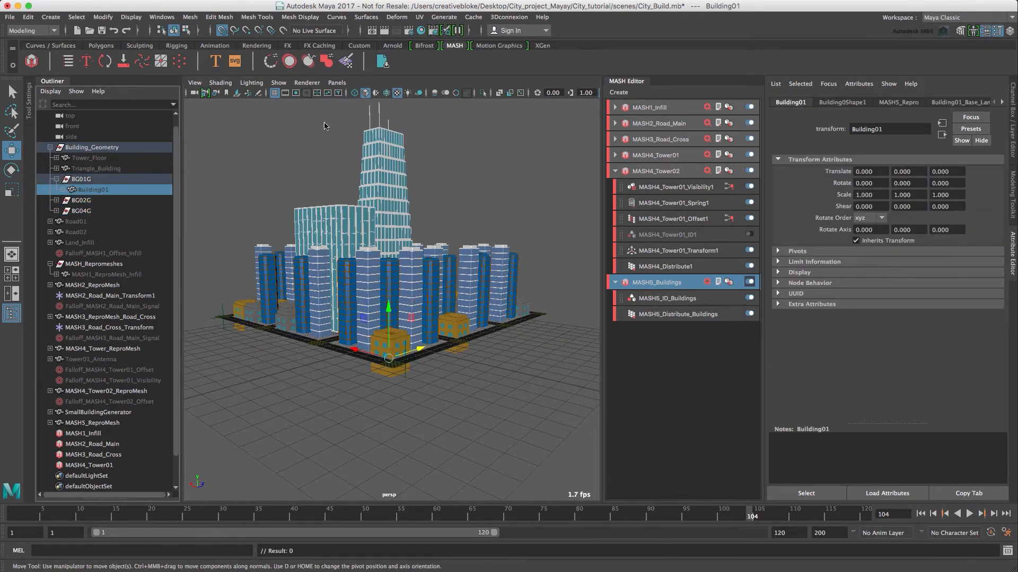
{"action": "left_click", "coordinate": [1012, 114]}
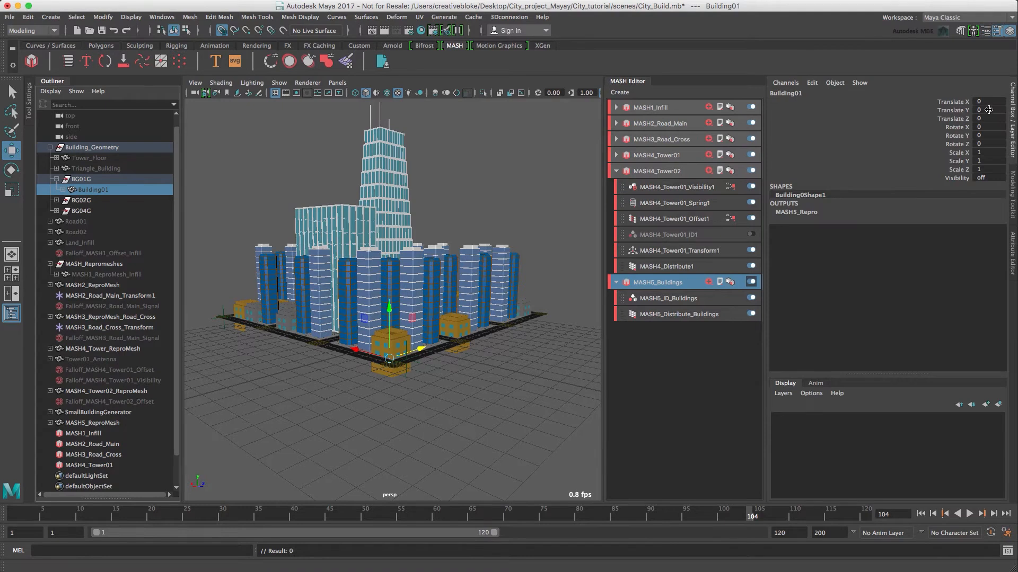
{"action": "left_click", "coordinate": [989, 110]}
{"action": "type", "text": "1"}
{"action": "key", "text": "Return"}
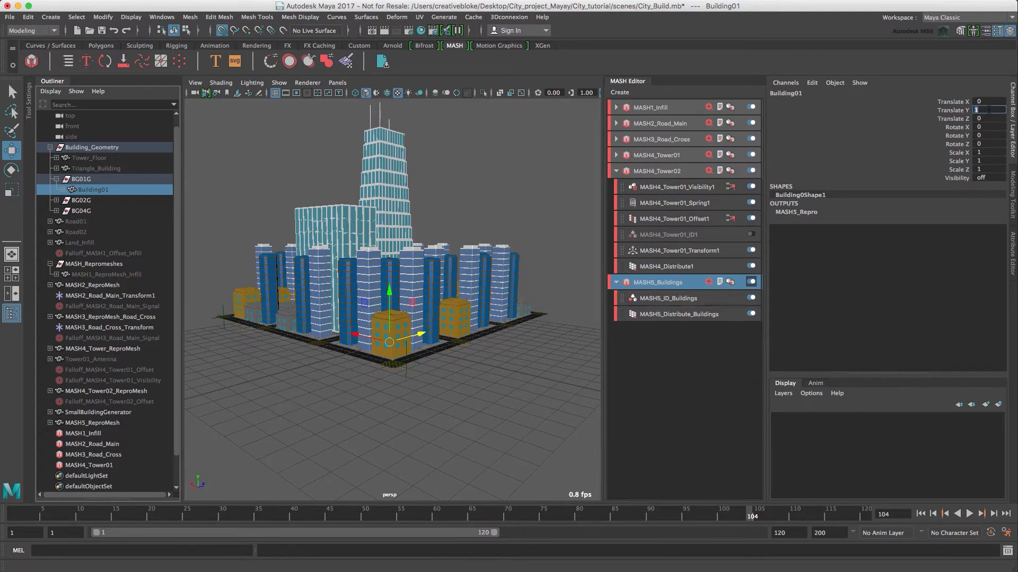
Set Translate Y of Building02 inside the BG02G group to 1
{"action": "left_click", "coordinate": [57, 200]}
{"action": "left_click", "coordinate": [83, 211]}
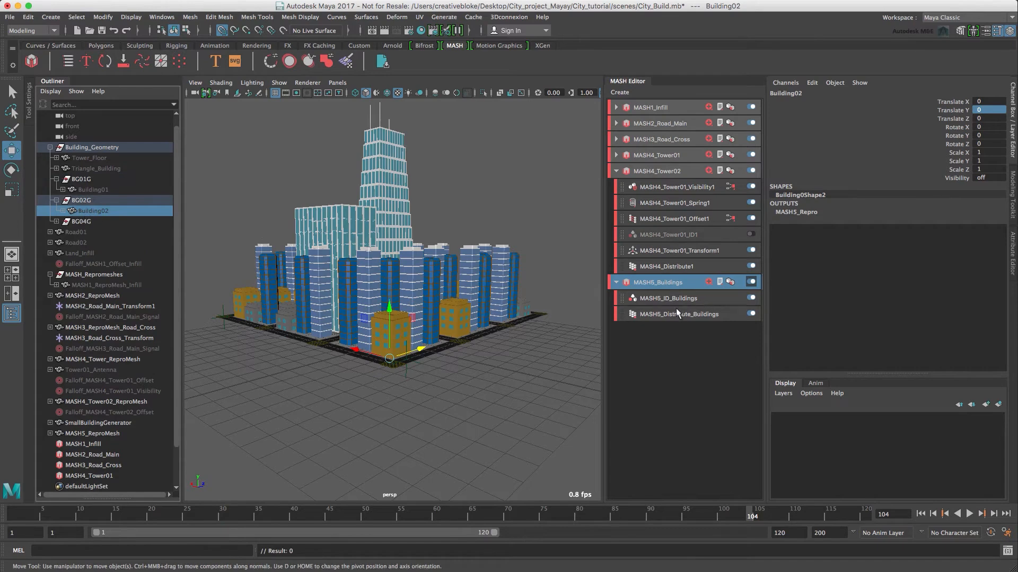
{"action": "left_click", "coordinate": [987, 110]}
{"action": "key", "text": "Return"}
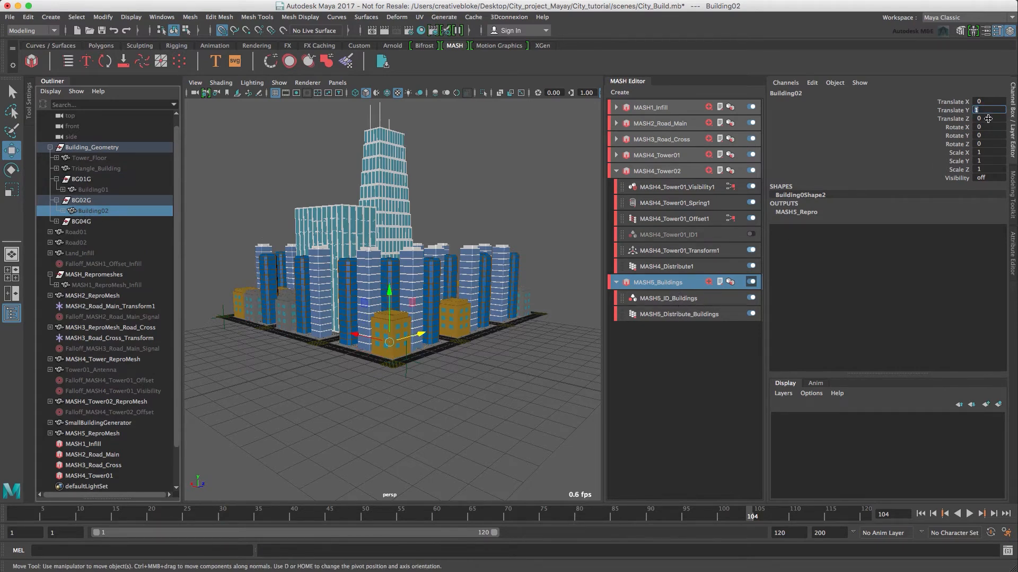
Hide the SmallBuildingGenerator plane and unhide MASH1_ReproMesh_Infill so the ground blocks appear
{"action": "left_click_drag", "start_coordinate": [453, 284], "coordinate": [470, 318], "text": "alt"}
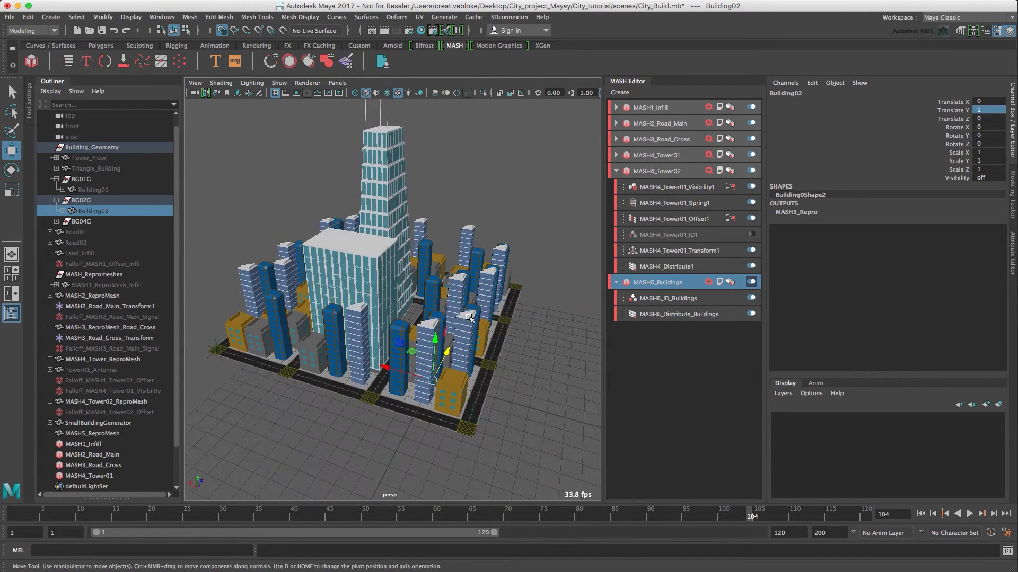
{"action": "left_click", "coordinate": [116, 424]}
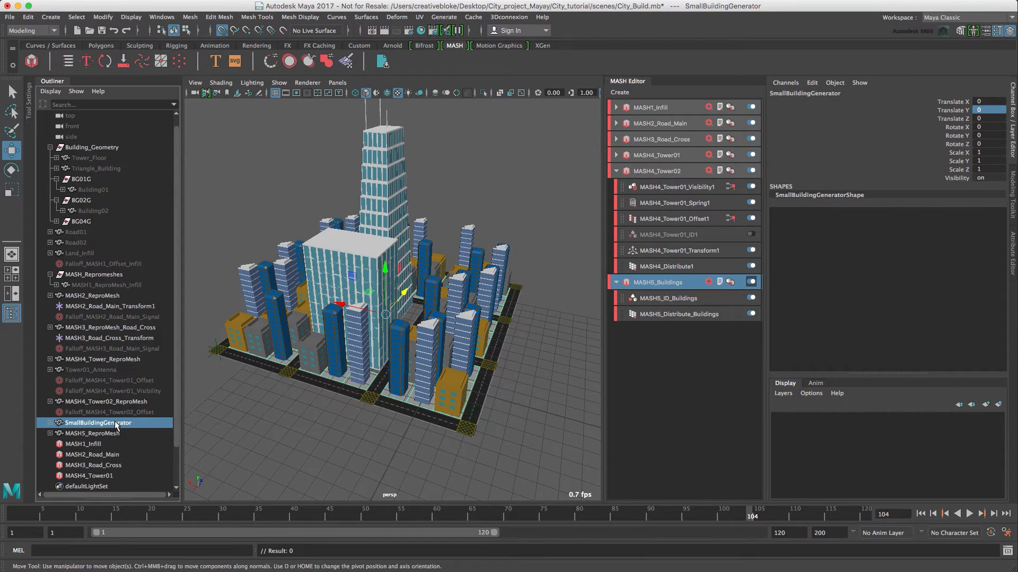
{"action": "key", "text": "ctrl+h"}
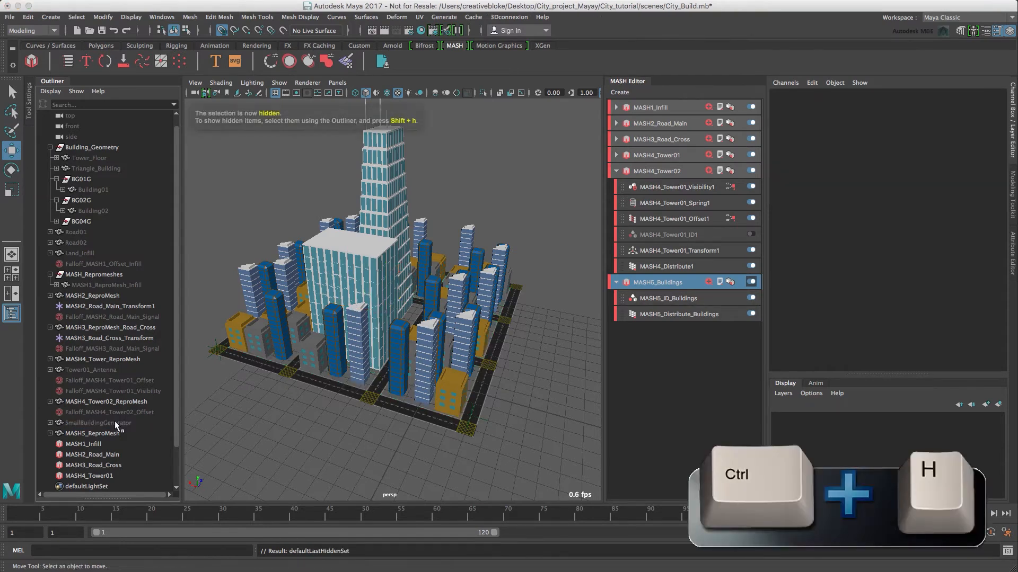
{"action": "left_click", "coordinate": [120, 285]}
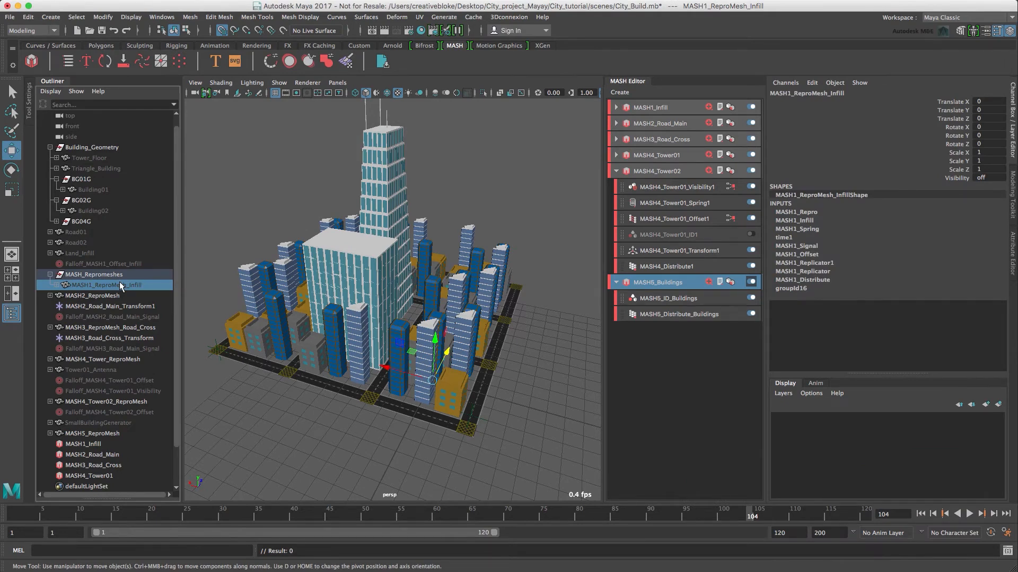
{"action": "key", "text": "shift+h"}
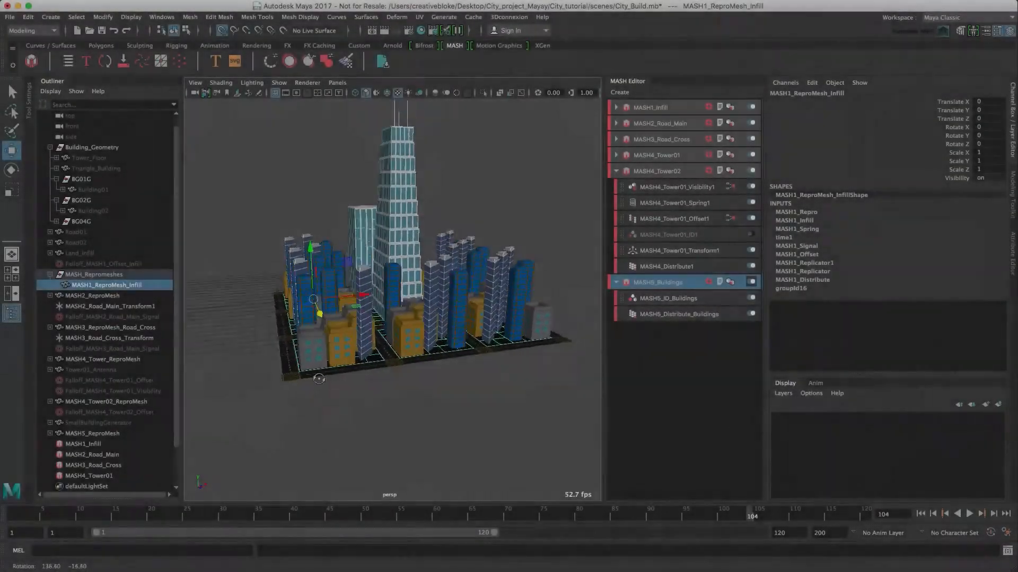
Set the ID Type of MASH5_ID_Buildings to Random with a Random Seed of 23
{"action": "left_click_drag", "start_coordinate": [320, 381], "coordinate": [359, 385], "text": "alt"}
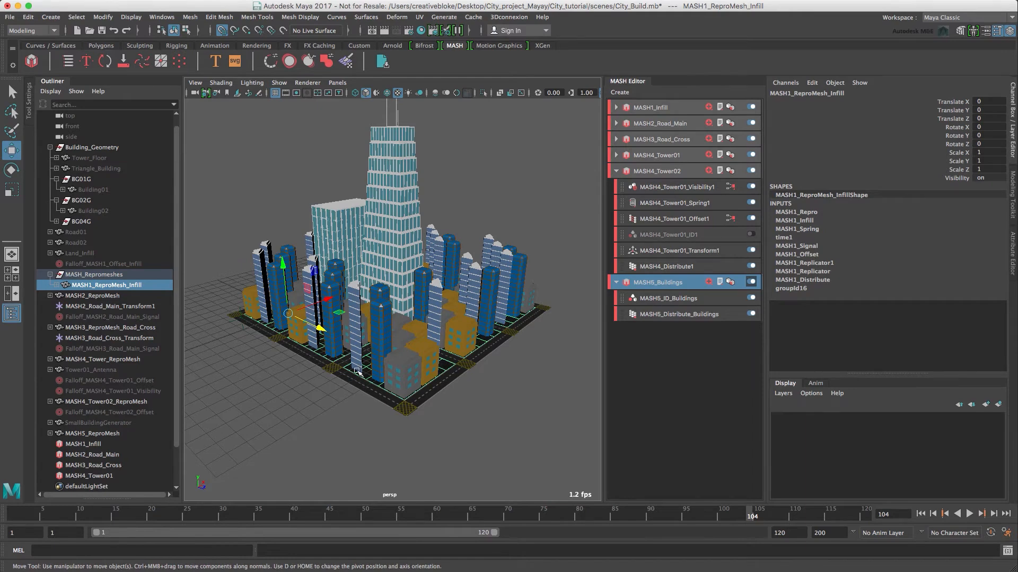
{"action": "left_click", "coordinate": [680, 299]}
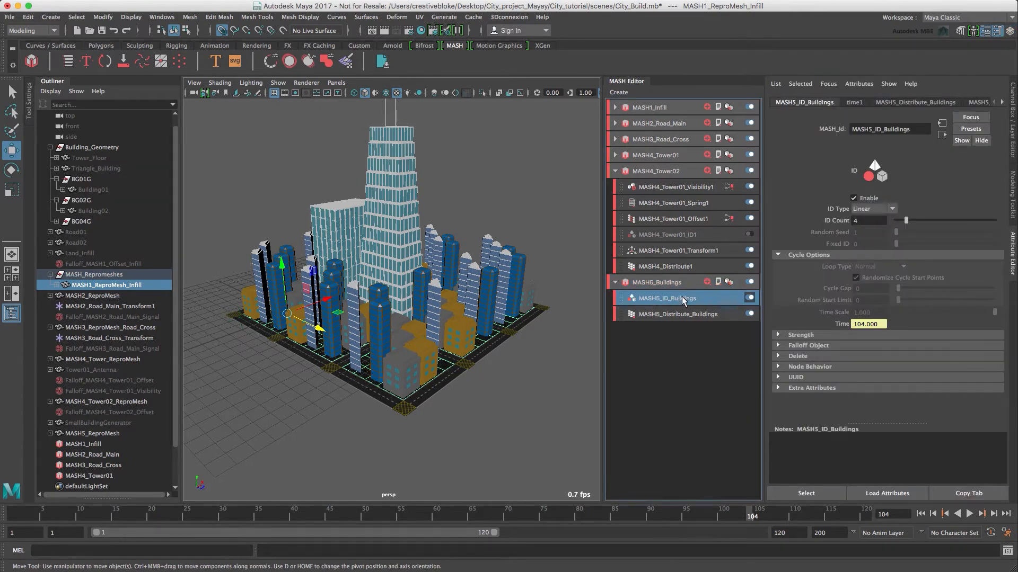
{"action": "left_click", "coordinate": [872, 208]}
{"action": "left_click", "coordinate": [870, 229]}
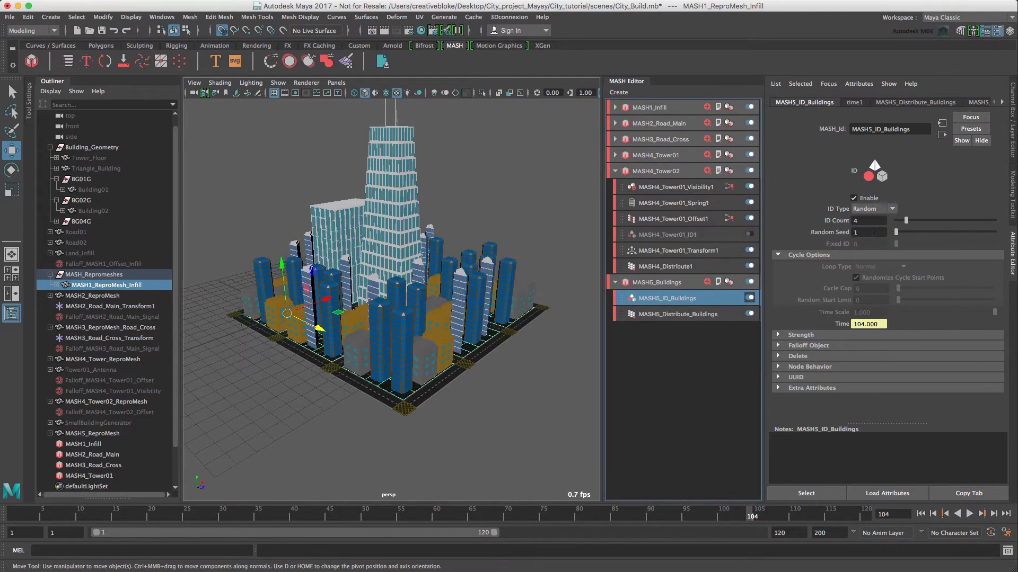
{"action": "mouse_move", "coordinate": [896, 231]}
{"action": "left_mouse_down"}
{"action": "mouse_move", "coordinate": [907, 249]}
{"action": "mouse_move", "coordinate": [900, 239]}
{"action": "mouse_move", "coordinate": [911, 239]}
{"action": "left_mouse_up"}
{"action": "left_click_drag", "start_coordinate": [549, 325], "coordinate": [414, 309], "text": "alt"}
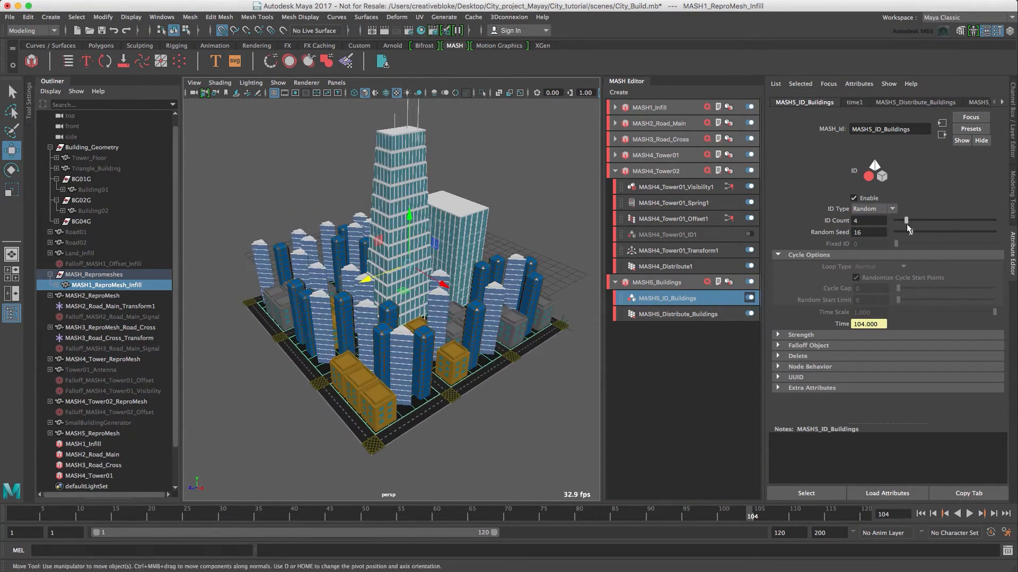
{"action": "left_click_drag", "start_coordinate": [910, 237], "coordinate": [919, 236]}
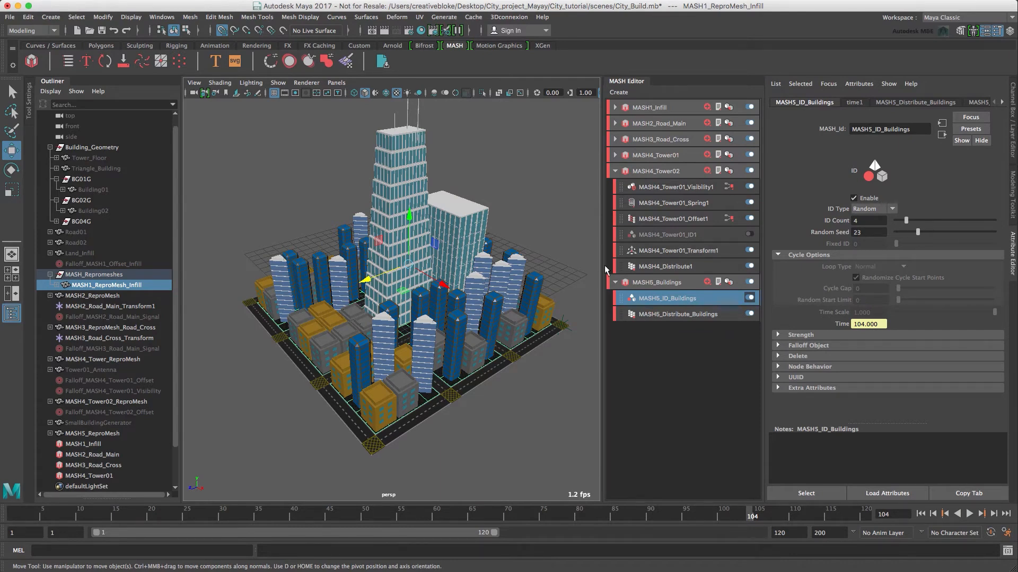
Add an Offset node to MASH5_Buildings with Offset Rotation Y 180 and Step Strength 0.200
{"action": "left_click", "coordinate": [657, 282]}
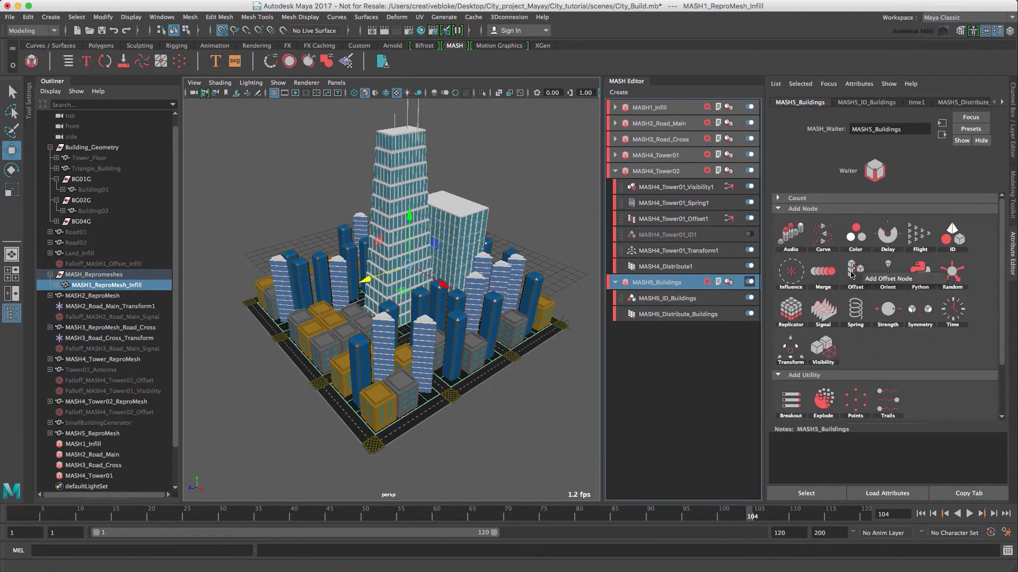
{"action": "left_click", "coordinate": [902, 278]}
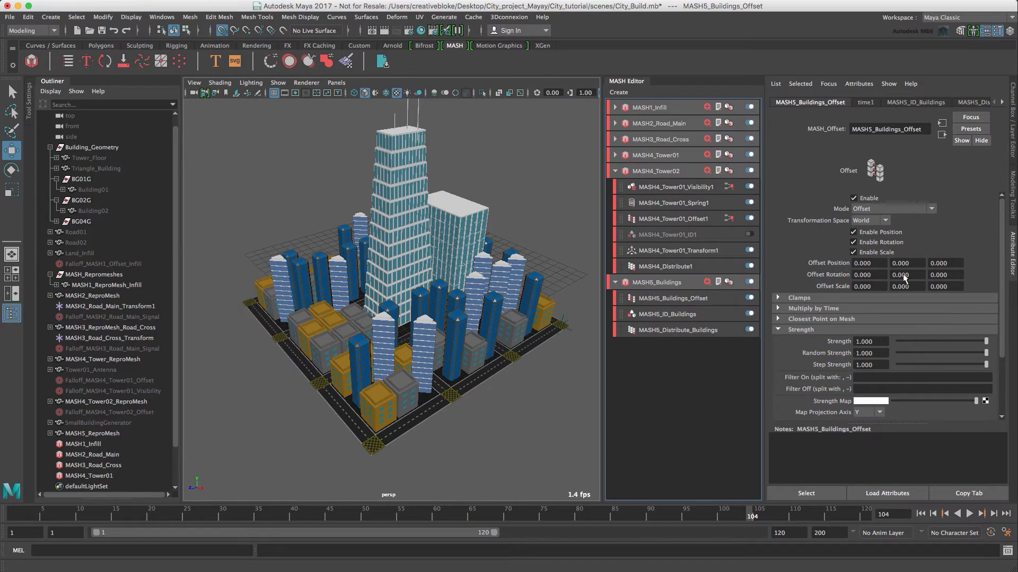
{"action": "double_click", "coordinate": [904, 275]}
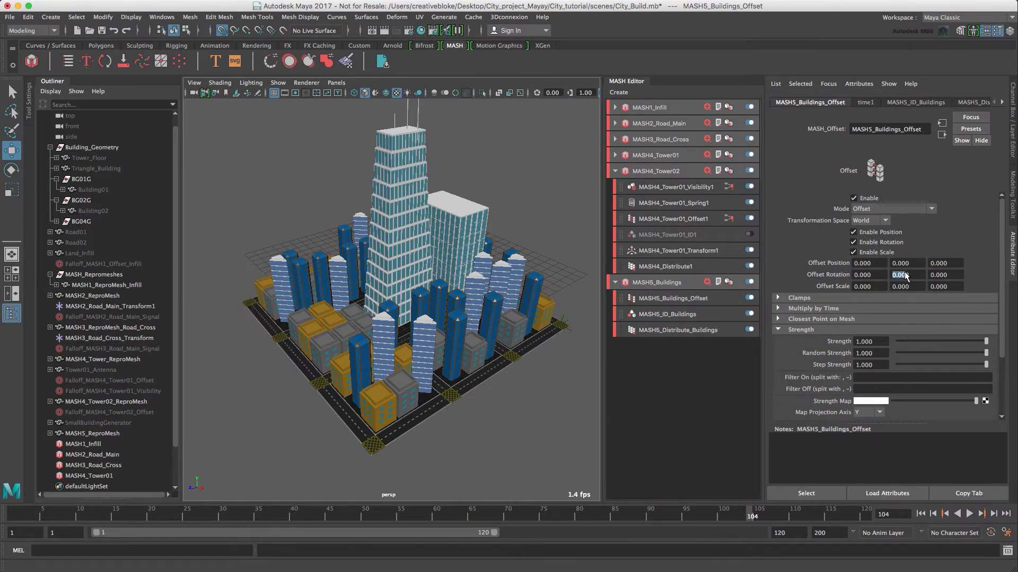
{"action": "type", "text": "180"}
{"action": "key", "text": "Return"}
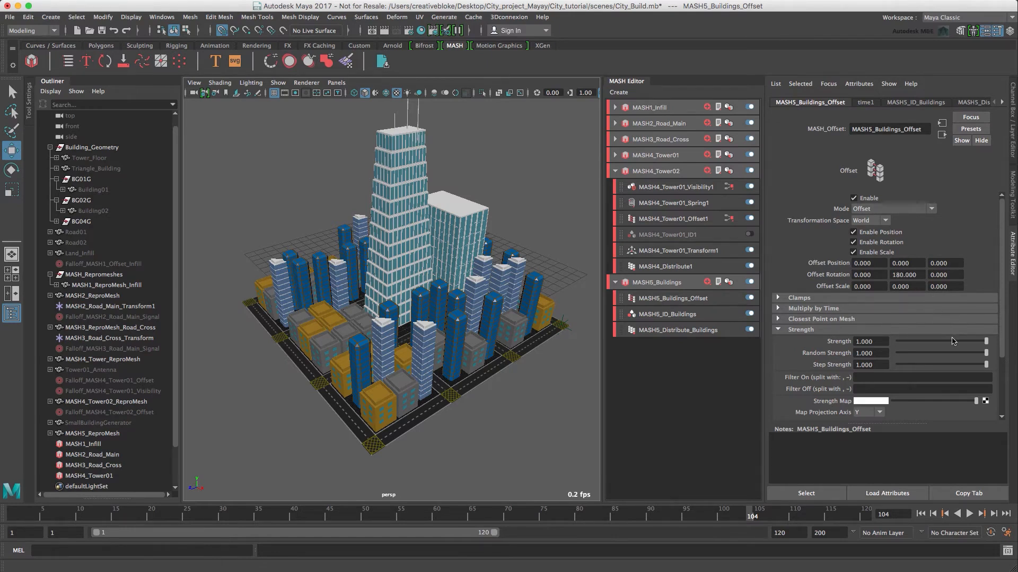
{"action": "left_click_drag", "start_coordinate": [984, 365], "coordinate": [951, 373]}
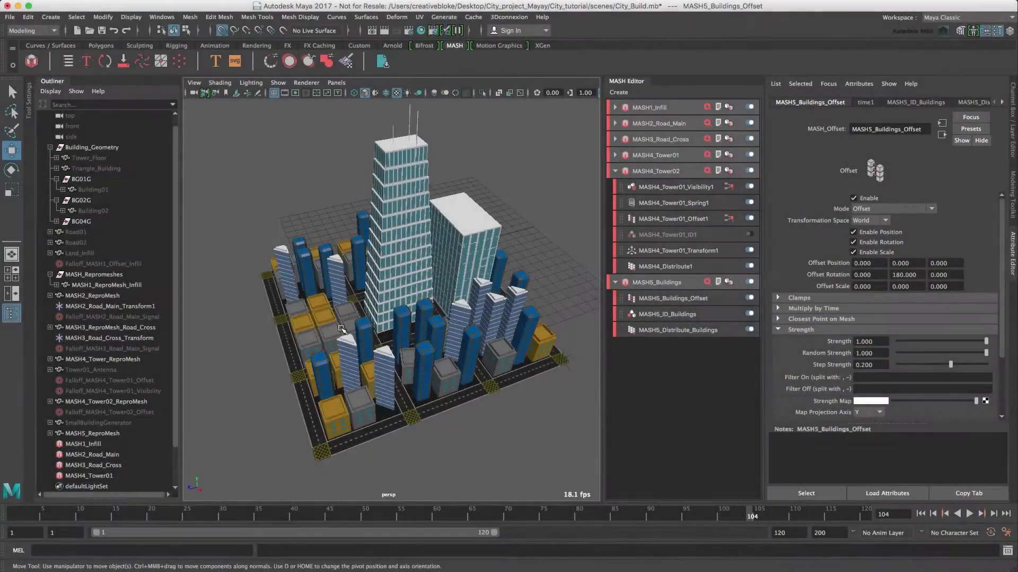
Add a Random node to MASH5_Buildings with Position X, Y and Z at 0 and Scale Y at 0.5
{"action": "left_click_drag", "start_coordinate": [341, 328], "coordinate": [541, 337], "text": "alt"}
{"action": "left_click", "coordinate": [641, 283]}
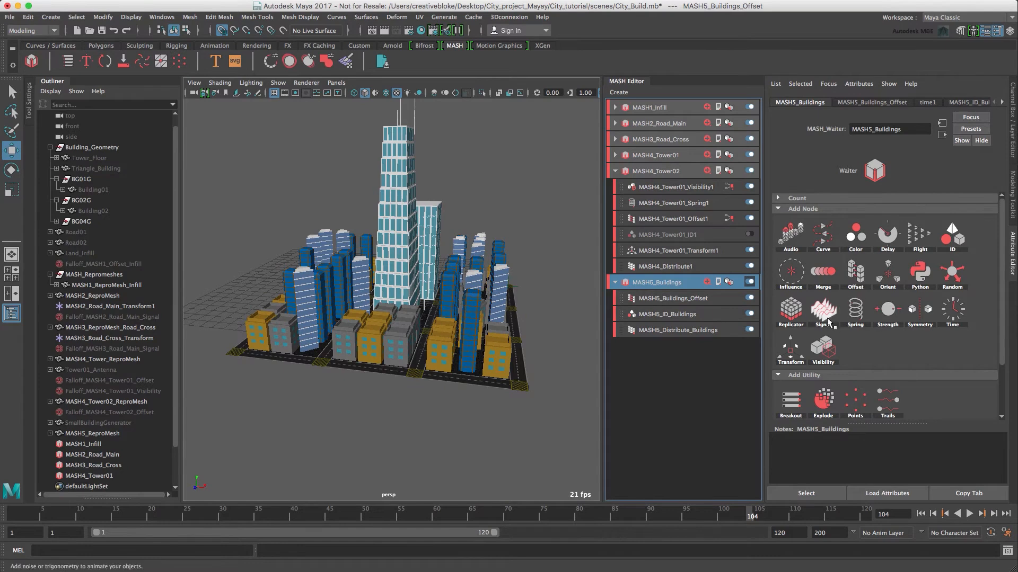
{"action": "left_click", "coordinate": [972, 277]}
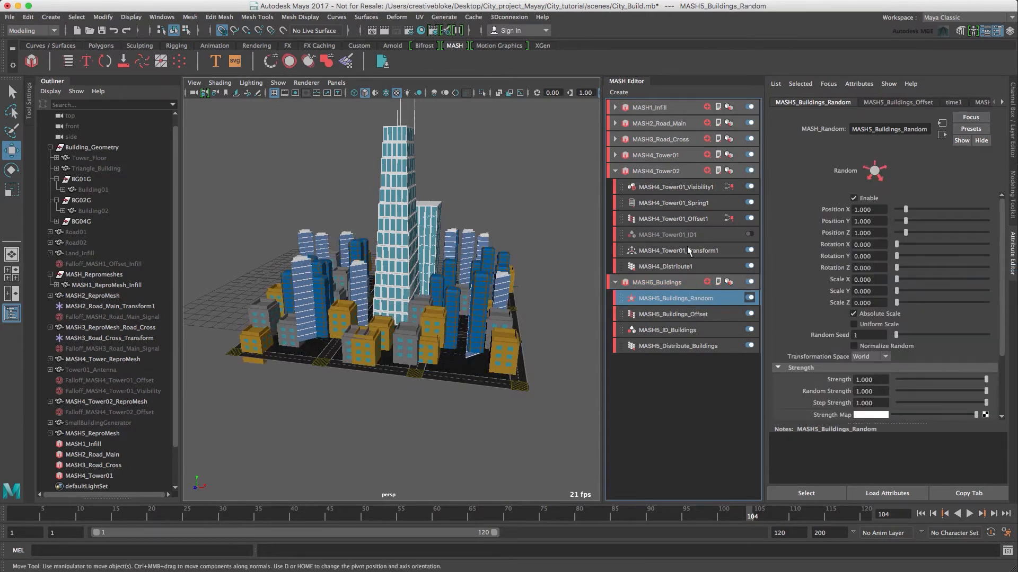
{"action": "left_click", "coordinate": [872, 210]}
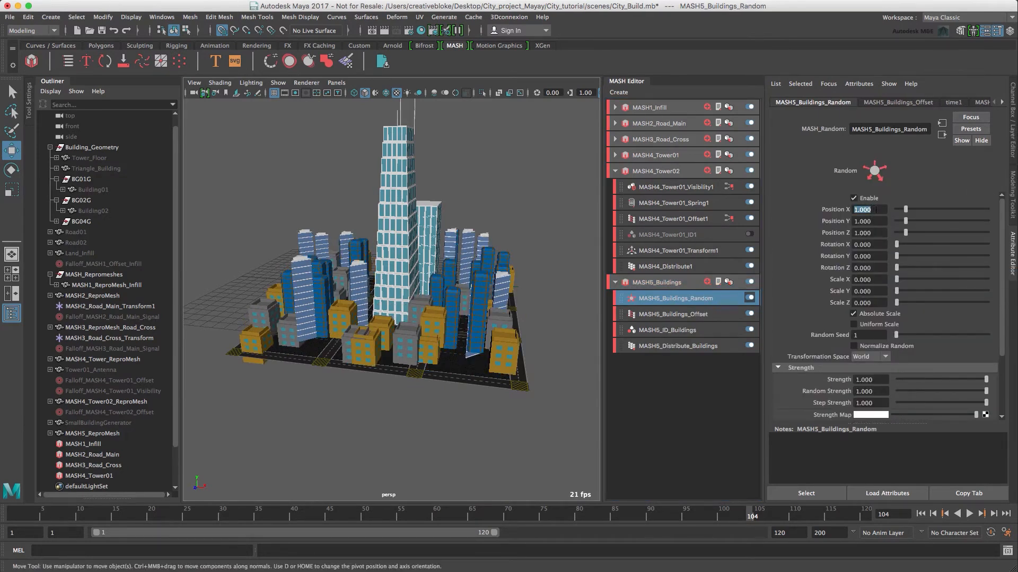
{"action": "type", "text": "0"}
{"action": "key", "text": "Tab"}
{"action": "type", "text": "0"}
{"action": "key", "text": "Tab"}
{"action": "type", "text": "0"}
{"action": "key", "text": "Tab"}
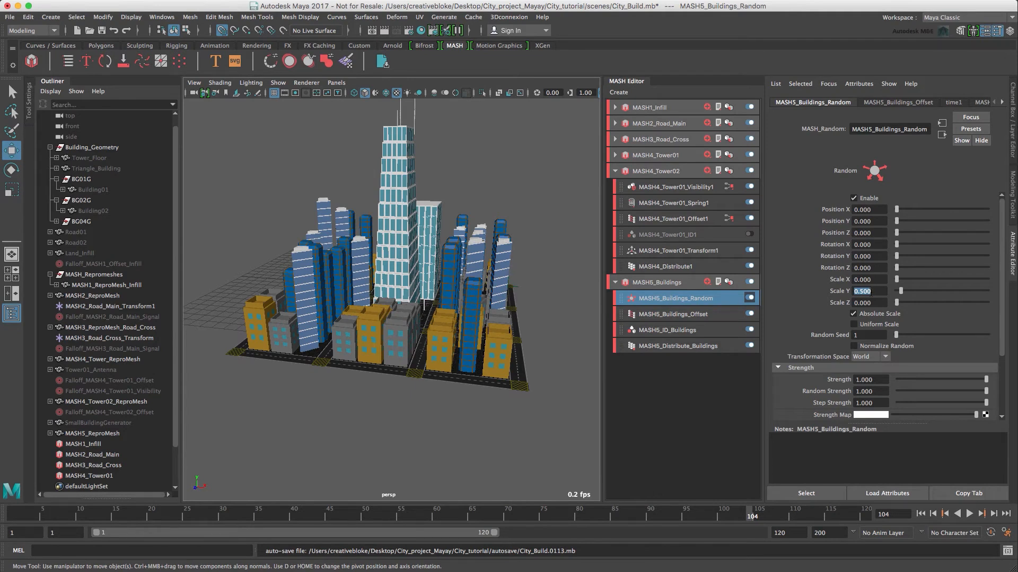
Add a second Offset node to MASH5_Buildings and set its Offset Scale Y to -0.5
{"action": "left_click", "coordinate": [644, 282]}
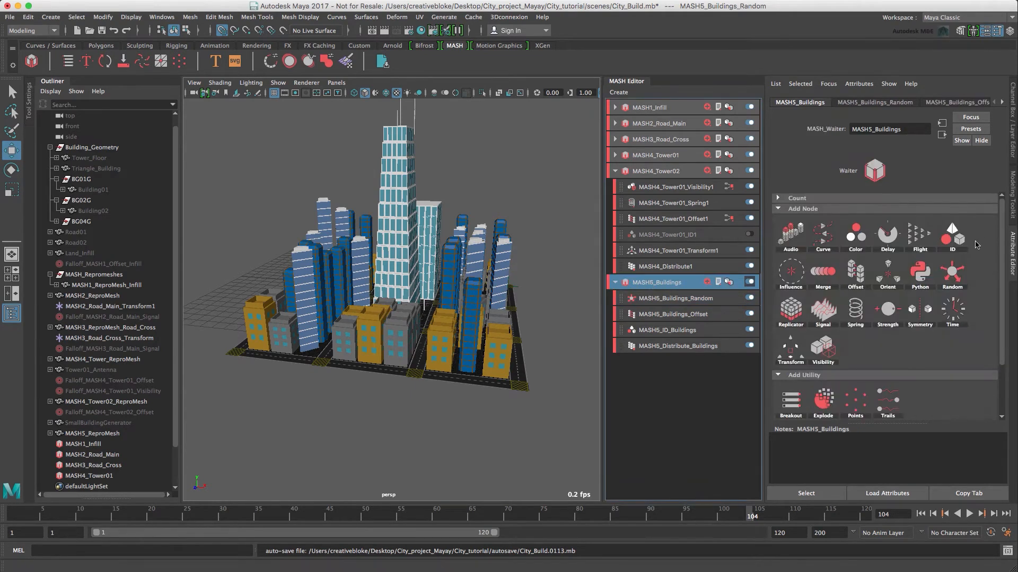
{"action": "left_click", "coordinate": [859, 275]}
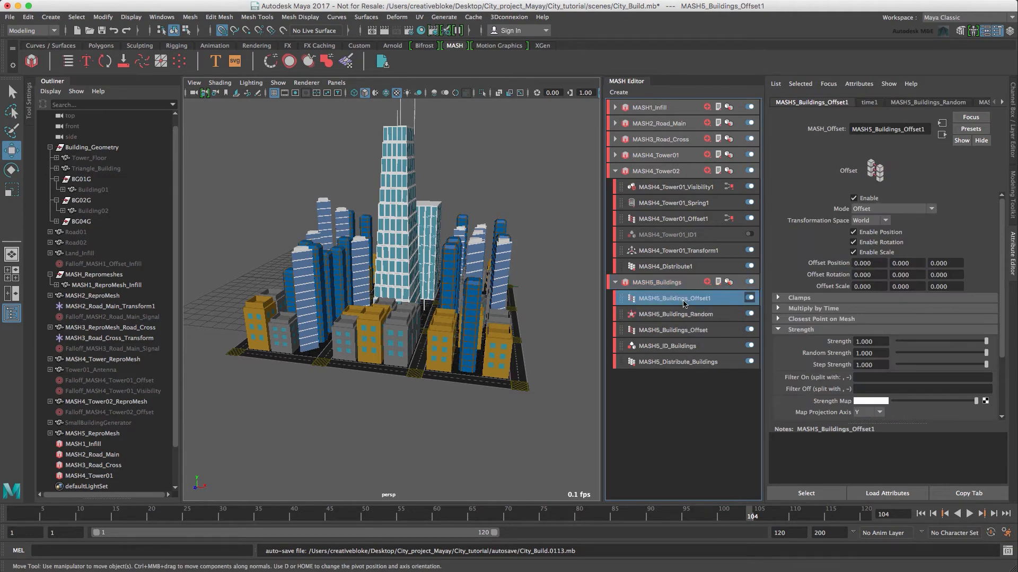
{"action": "left_click", "coordinate": [917, 286]}
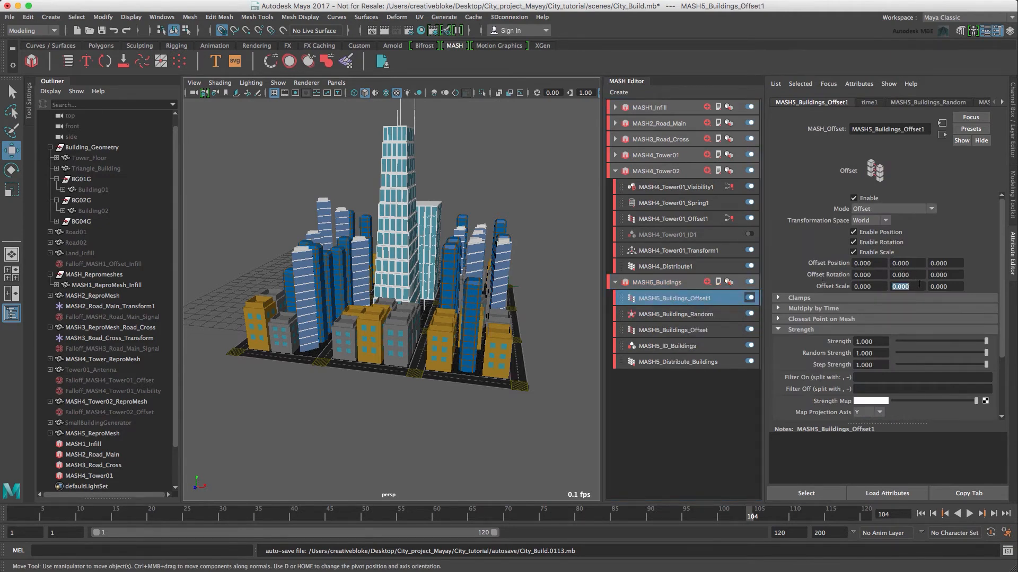
{"action": "type", "text": "-0"}
{"action": "type", "text": ".5"}
{"action": "key", "text": "Return"}
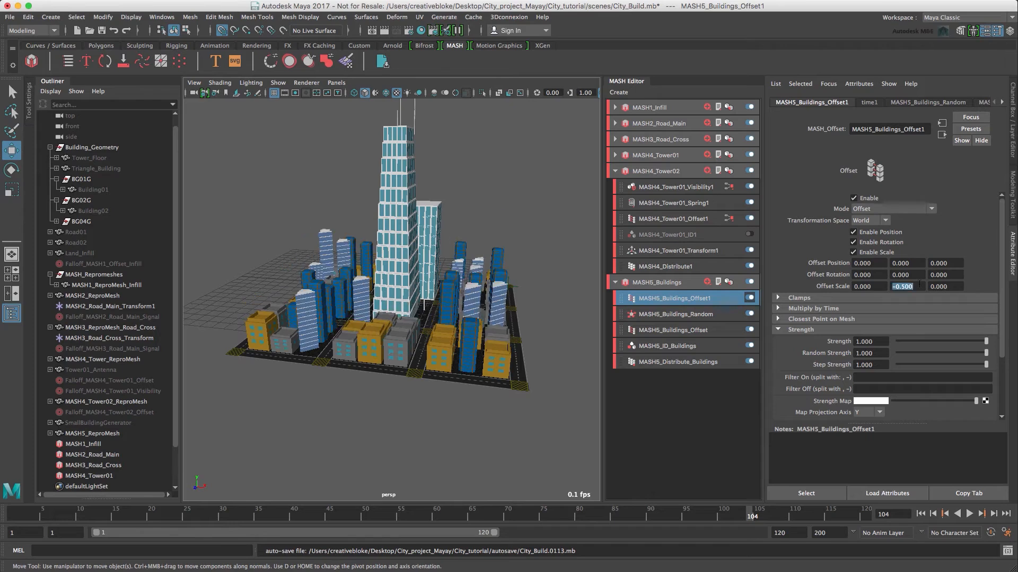
Set Scale Y of the MASH5_Buildings_Random node to 1 for greater height variation
{"action": "left_click_drag", "start_coordinate": [491, 343], "coordinate": [524, 340], "text": "alt"}
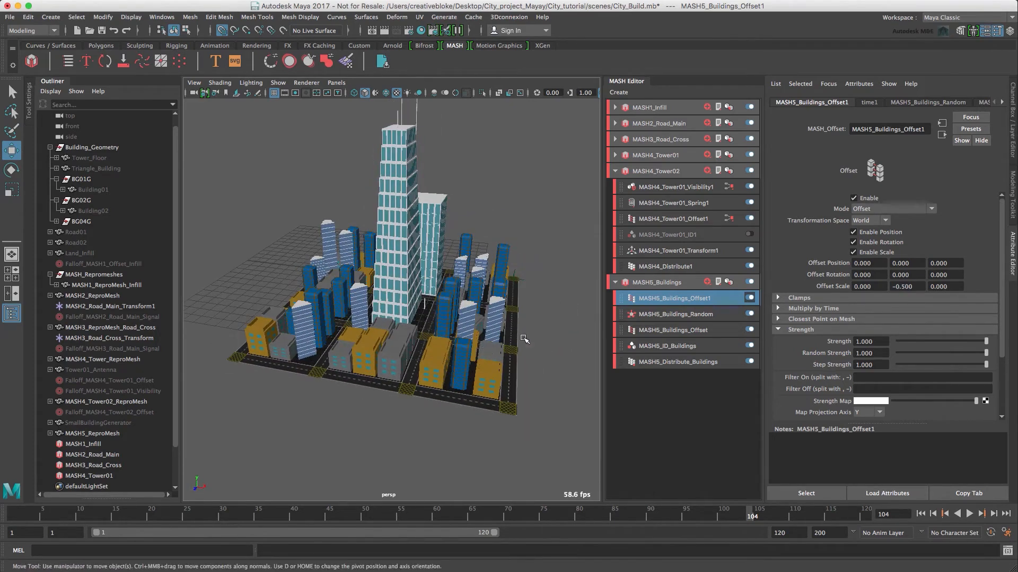
{"action": "left_click", "coordinate": [657, 314]}
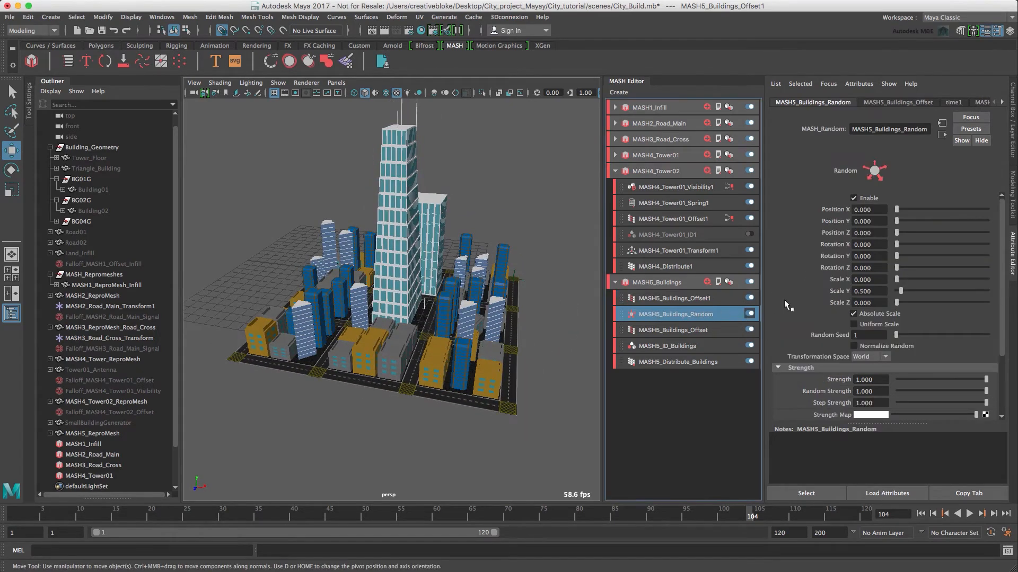
{"action": "left_click", "coordinate": [877, 291]}
{"action": "type", "text": "1"}
{"action": "key", "text": "Return"}
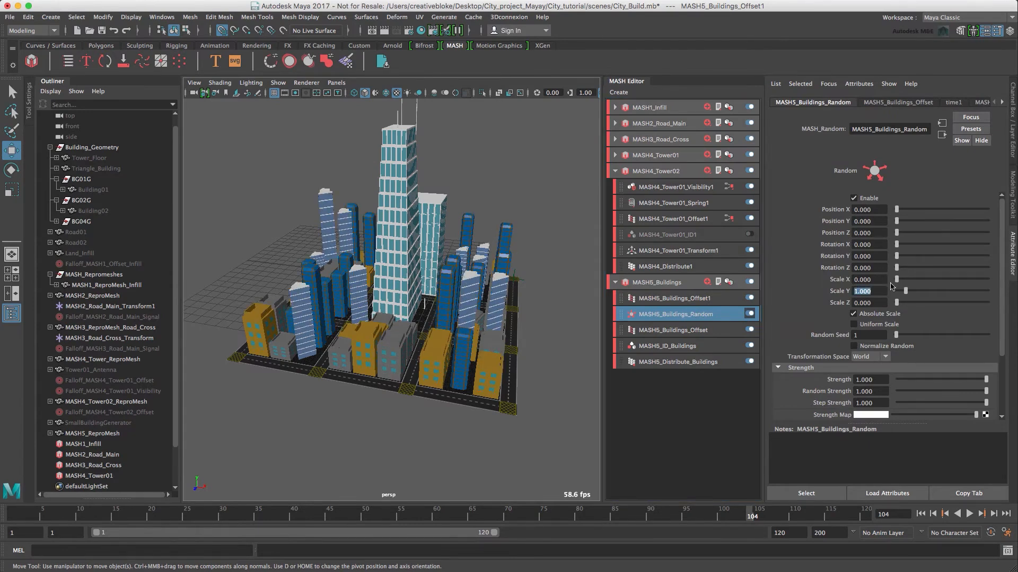
Rename the rotation Offset node of the buildings network as MASH5_Buildings_Offset_orient
{"action": "left_click_drag", "start_coordinate": [403, 360], "coordinate": [259, 384], "text": "alt"}
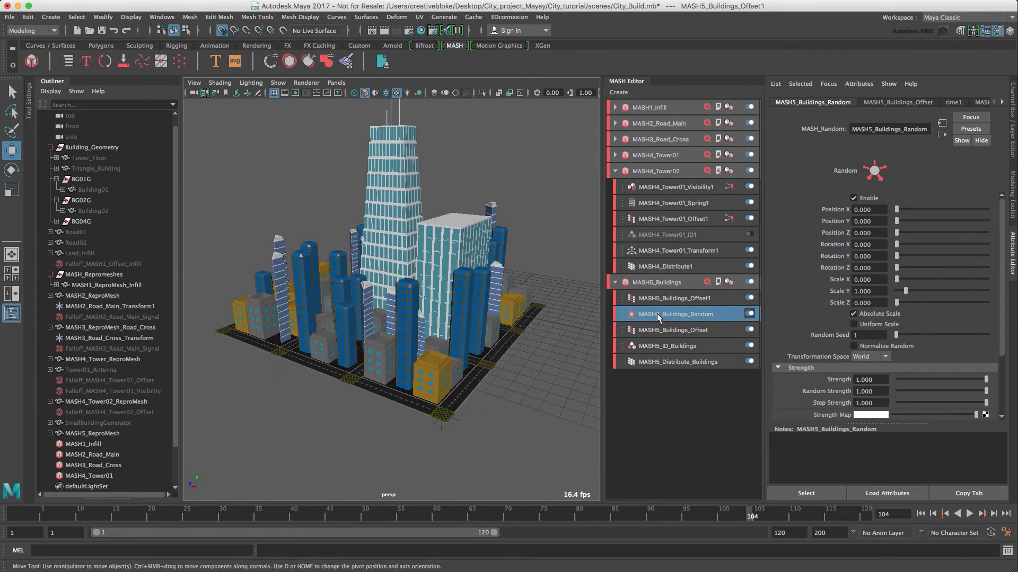
{"action": "left_click", "coordinate": [684, 330]}
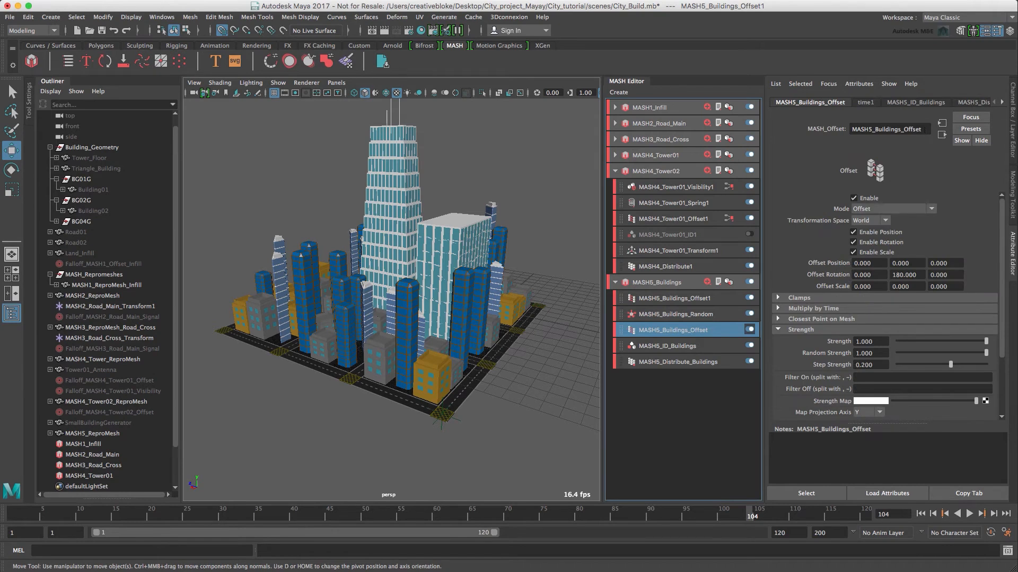
{"action": "left_click", "coordinate": [924, 129]}
{"action": "type", "text": "_ori"}
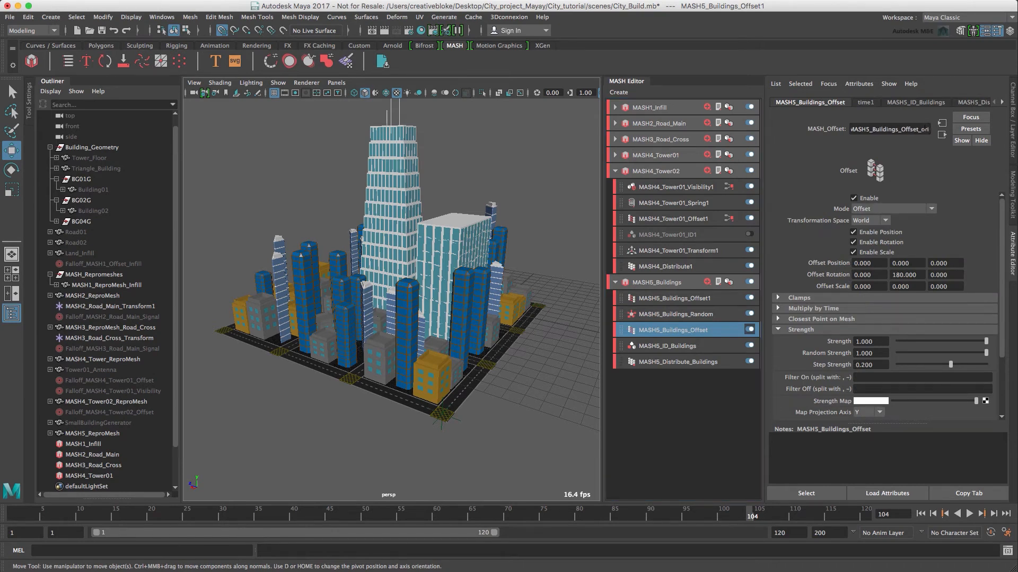
{"action": "type", "text": "ent"}
{"action": "key", "text": "Return"}
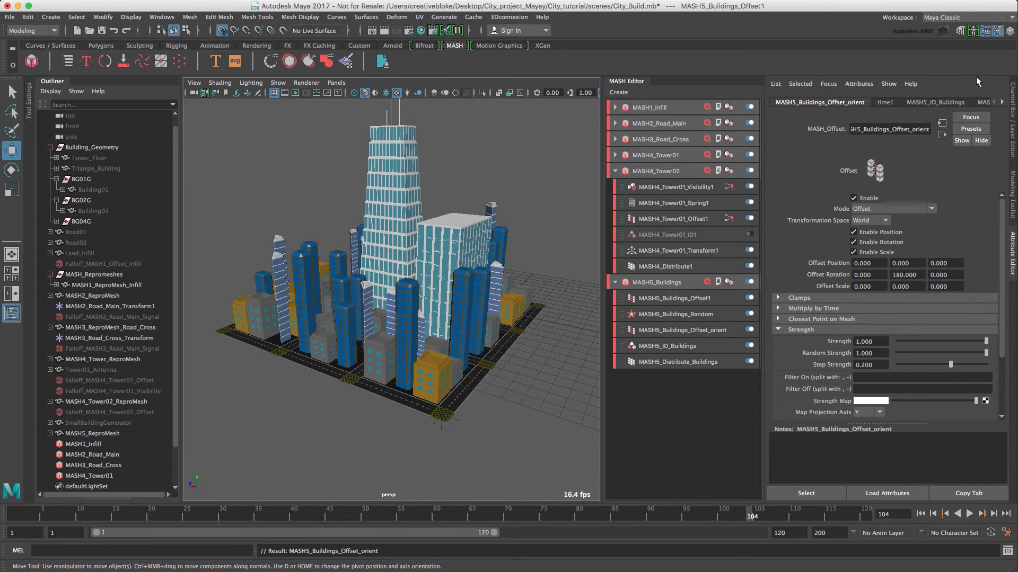
Rename the scale Offset node MASH5_Buildings_Offset1 as MASH5_Buildings_Offset_height_fix
{"action": "left_click", "coordinate": [703, 300]}
{"action": "left_click", "coordinate": [922, 130]}
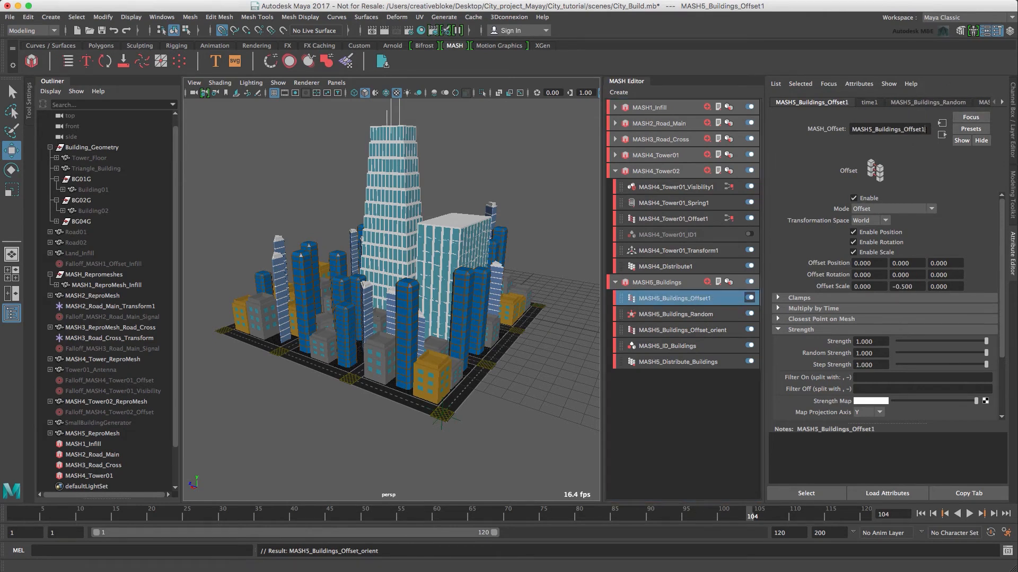
{"action": "type", "text": "_height_fix"}
{"action": "key", "text": "Return"}
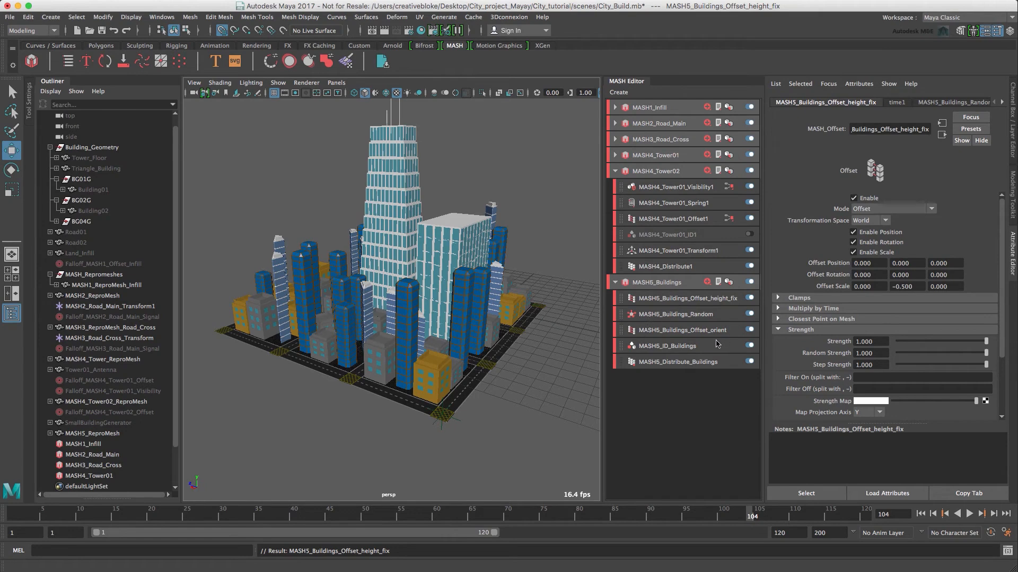
Add a new Offset node to the MASH5_Buildings network and create a falloff object for it
{"action": "left_click", "coordinate": [680, 284]}
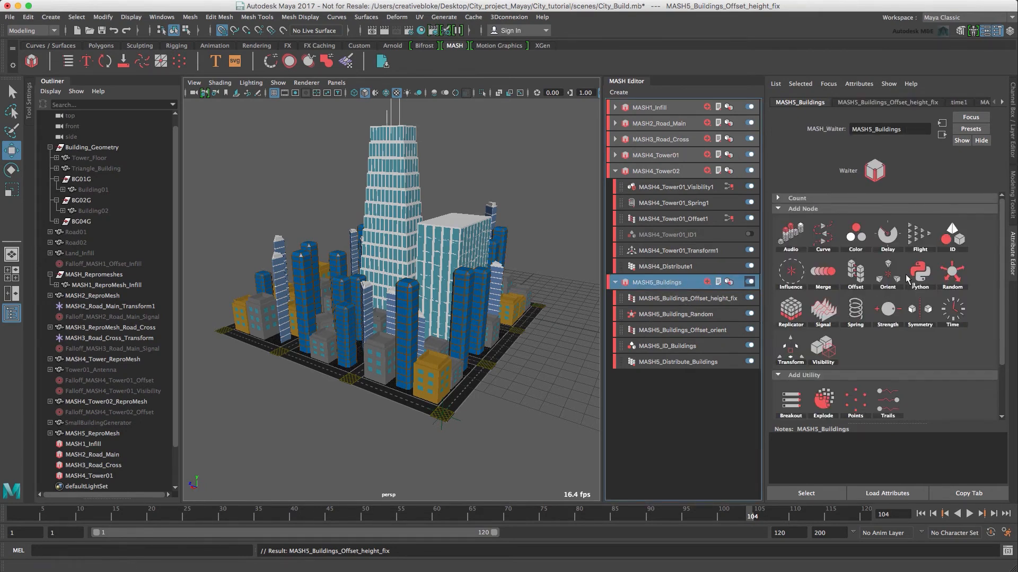
{"action": "left_click", "coordinate": [855, 273]}
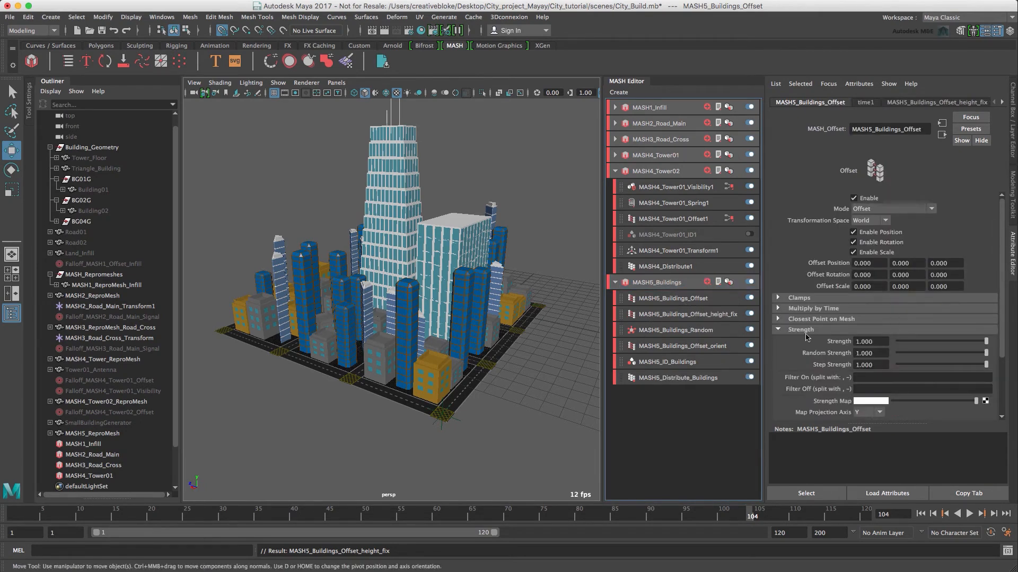
{"action": "left_click", "coordinate": [778, 330]}
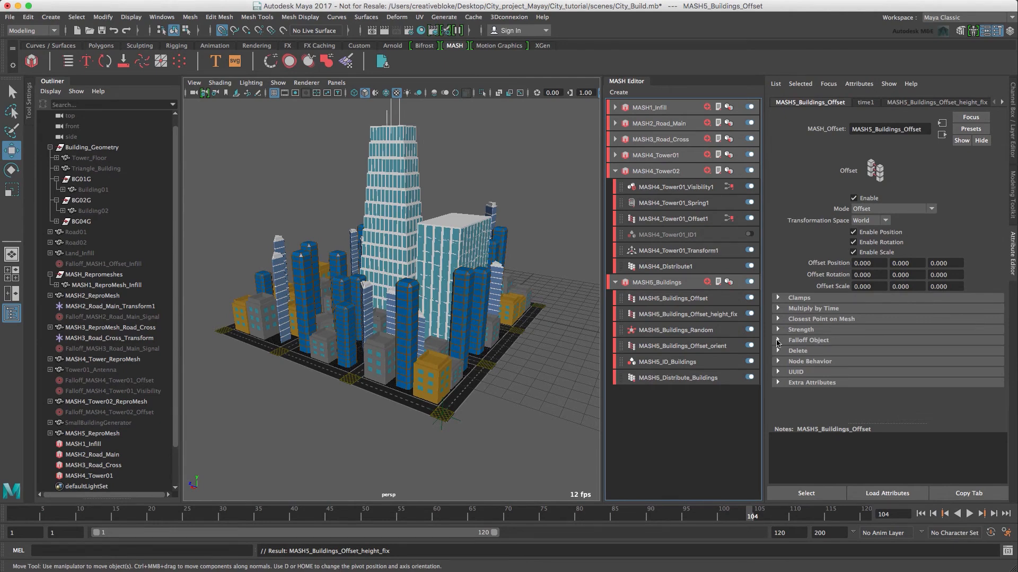
{"action": "left_click", "coordinate": [778, 340]}
{"action": "key", "text": "w"}
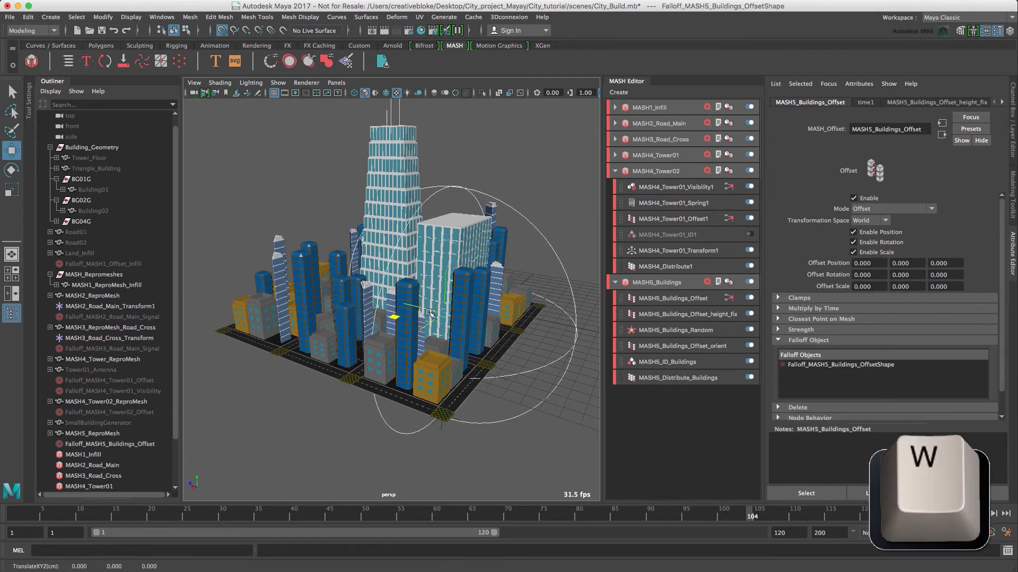
{"action": "left_click_drag", "start_coordinate": [429, 312], "coordinate": [403, 281], "text": "alt"}
Set the Offset Scale of MASH5_Buildings_Offset to -1 on X, Y and Z
{"action": "left_click", "coordinate": [688, 300]}
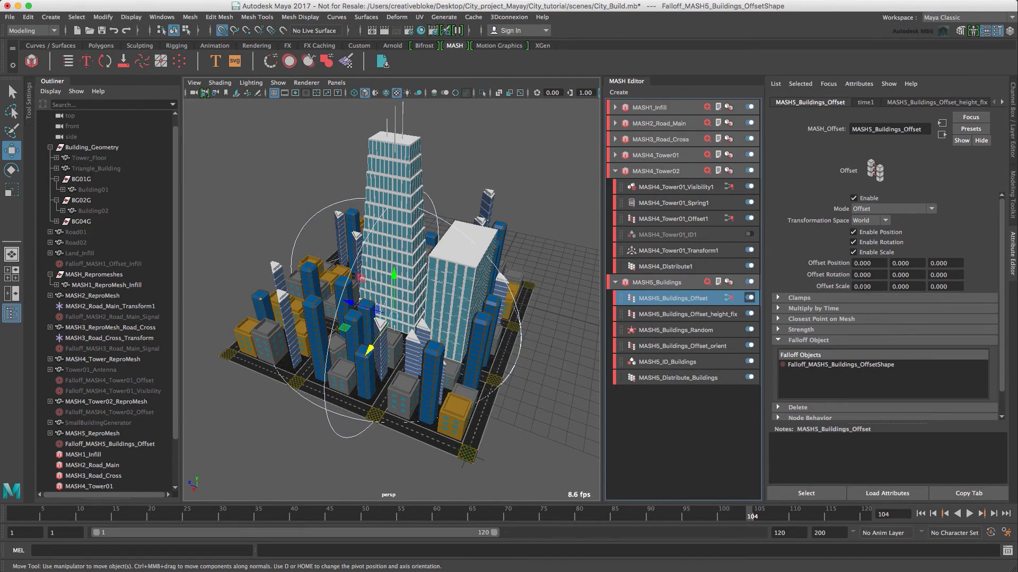
{"action": "left_click", "coordinate": [862, 286]}
{"action": "type", "text": "-1"}
{"action": "key", "text": "Tab"}
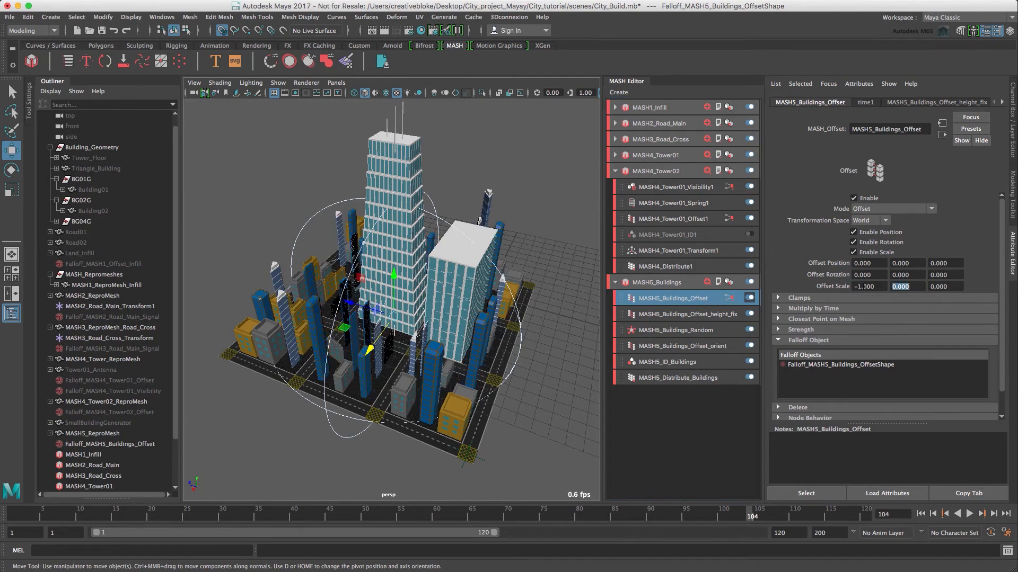
{"action": "type", "text": "-1"}
{"action": "key", "text": "Tab"}
{"action": "type", "text": "-"}
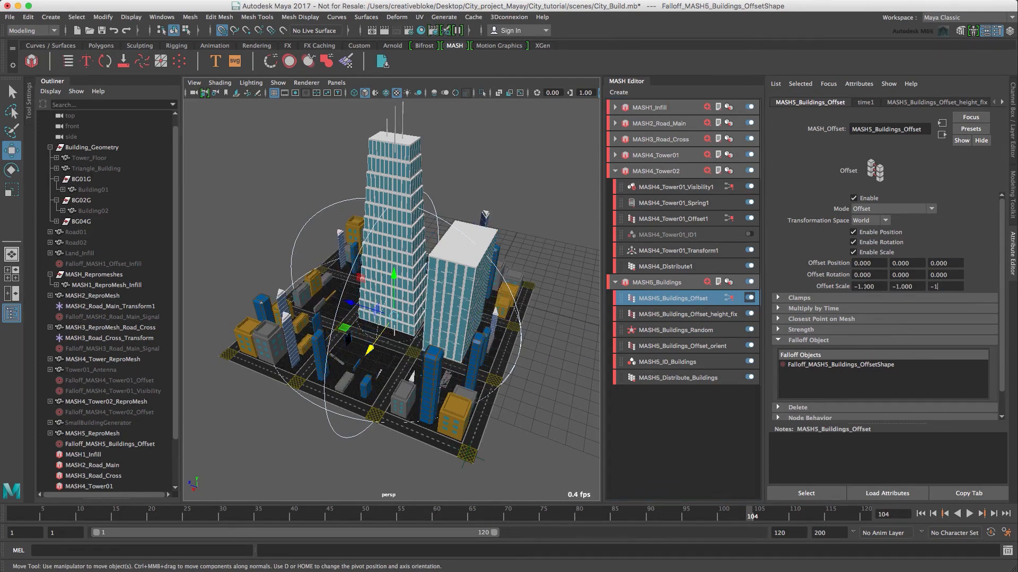
{"action": "key", "text": "Tab"}
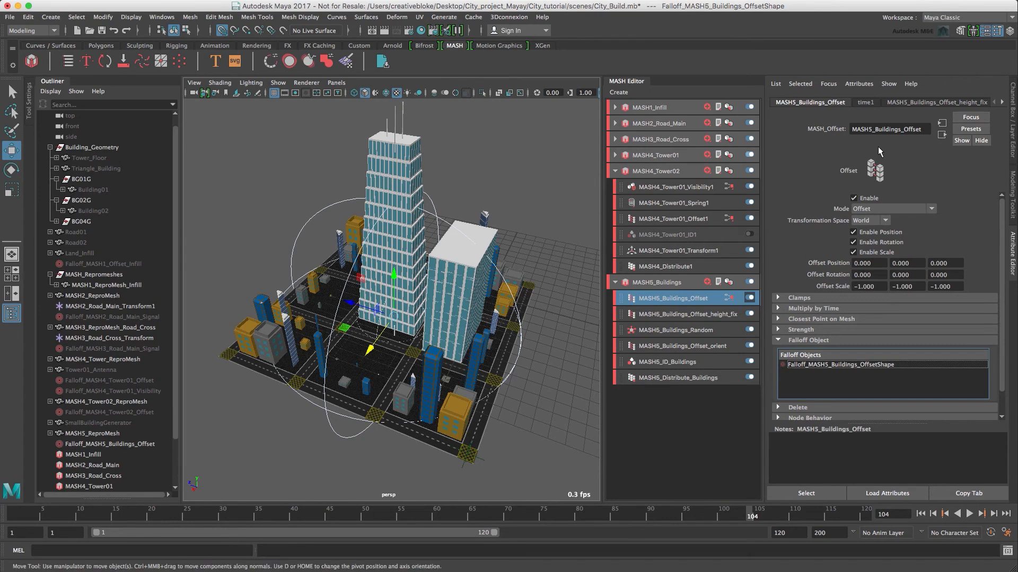
Scale Falloff_MASH5_Buildings_Offset to 28.2 on all three axes and key its scale at frame 45
{"action": "left_click", "coordinate": [1013, 98]}
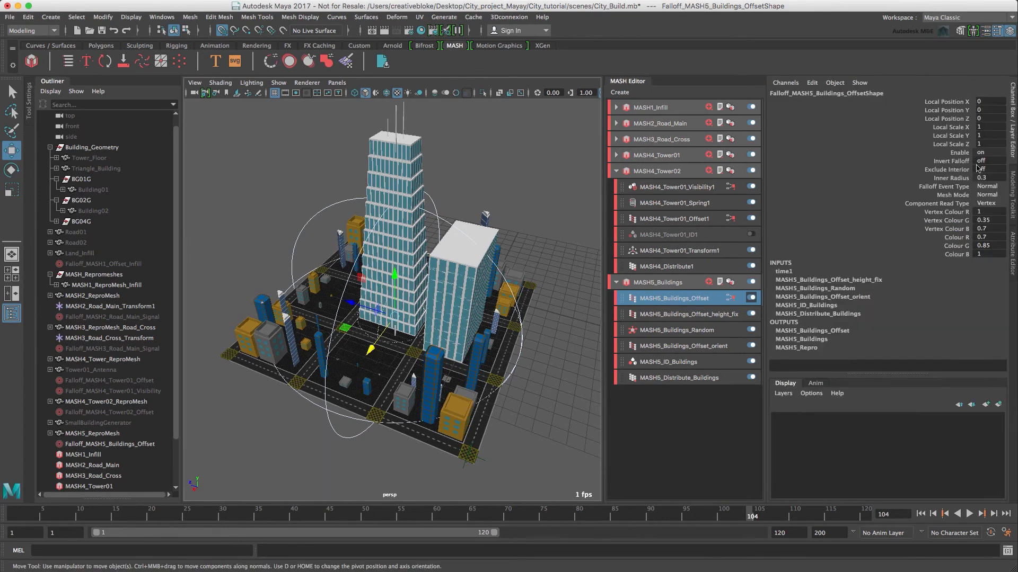
{"action": "left_click", "coordinate": [107, 445]}
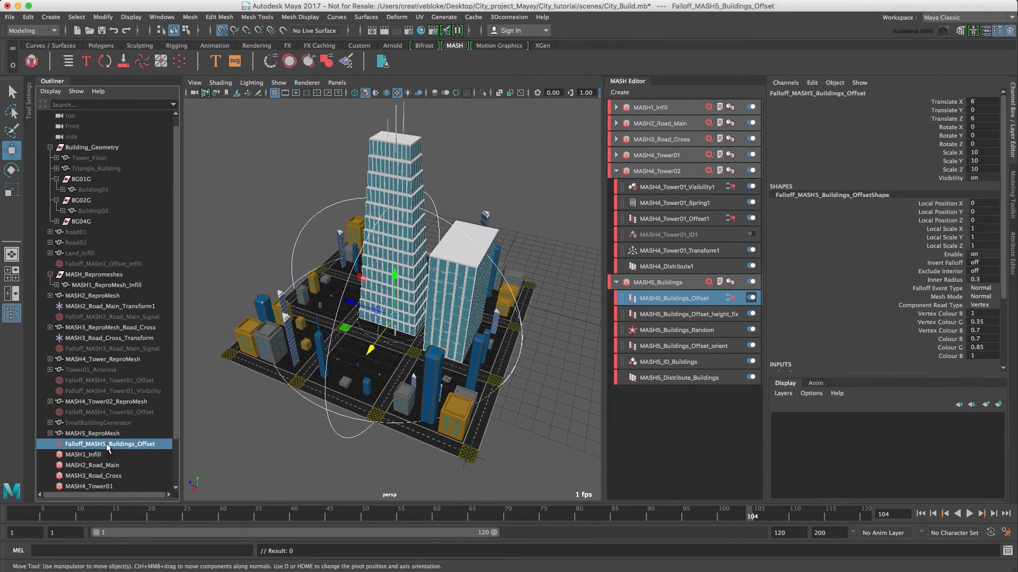
{"action": "left_click", "coordinate": [953, 152]}
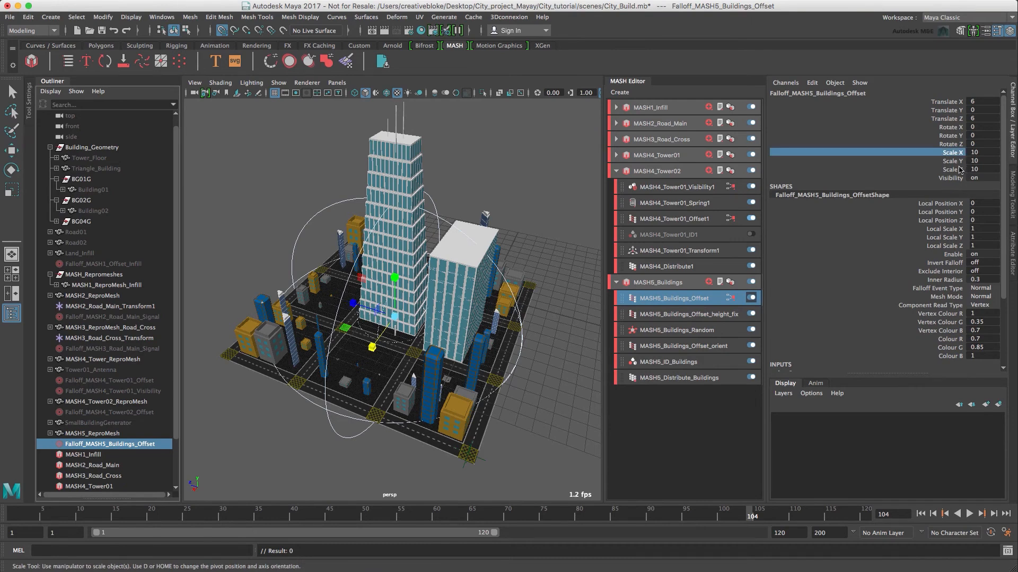
{"action": "left_click", "coordinate": [952, 169], "text": "shift"}
{"action": "middle_click_drag", "start_coordinate": [448, 233], "coordinate": [542, 201]}
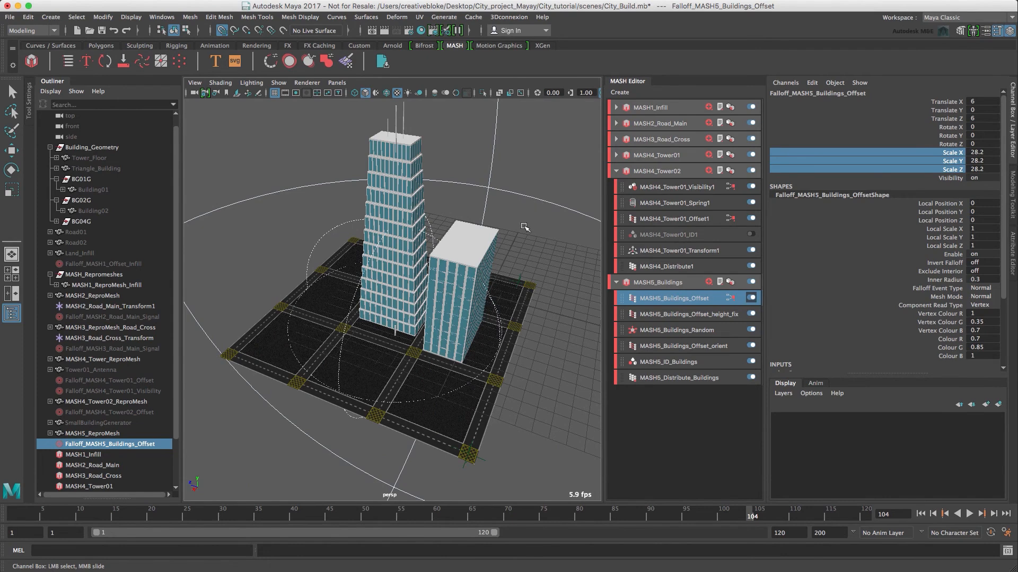
{"action": "left_click_drag", "start_coordinate": [339, 515], "coordinate": [329, 515]}
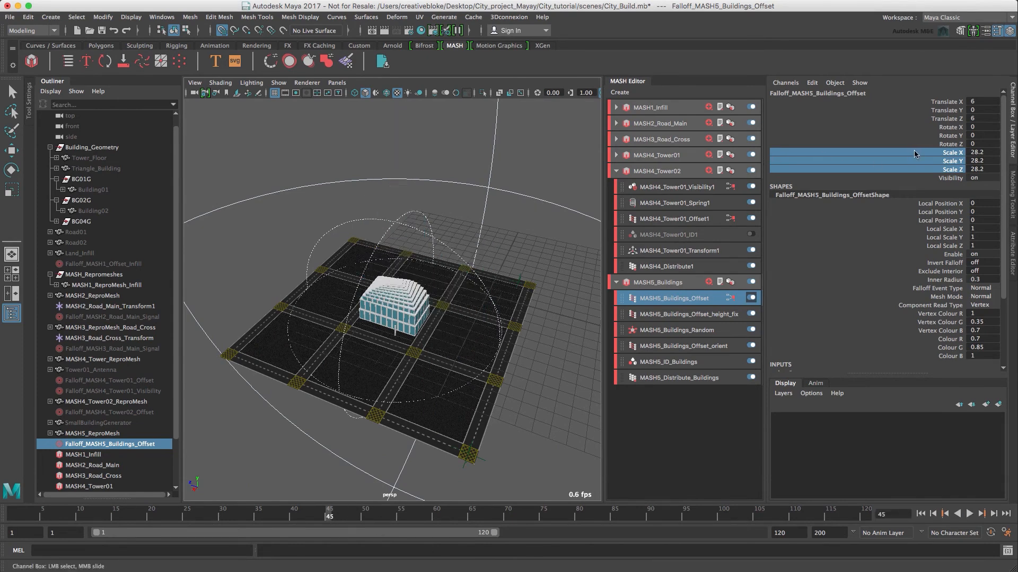
{"action": "right_click_drag", "start_coordinate": [916, 154], "coordinate": [933, 183]}
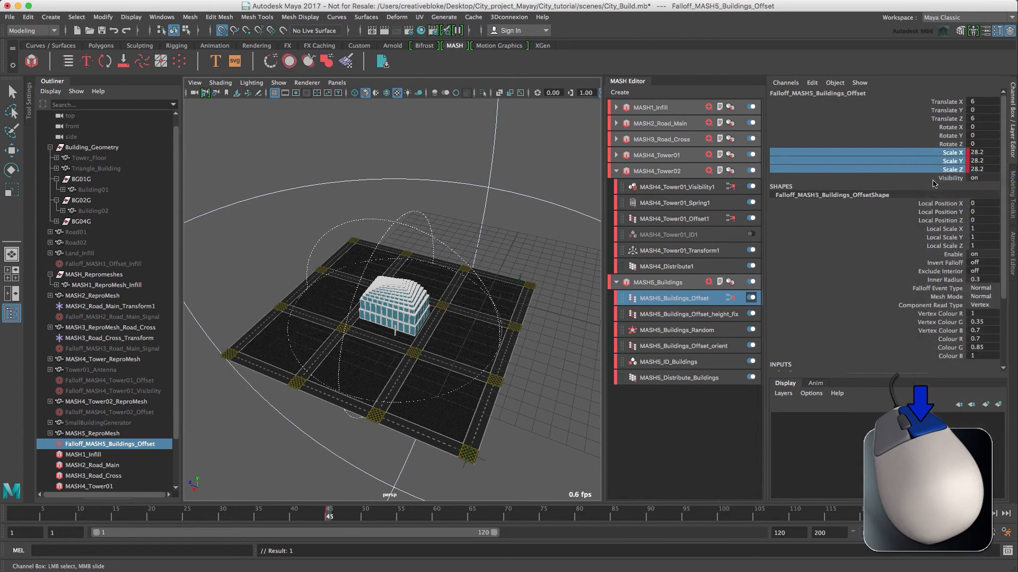
Set the buildings falloff's scale to 0 on all axes at frame 70, key it, and scrub back to check the growth
{"action": "left_click_drag", "start_coordinate": [330, 515], "coordinate": [507, 517]}
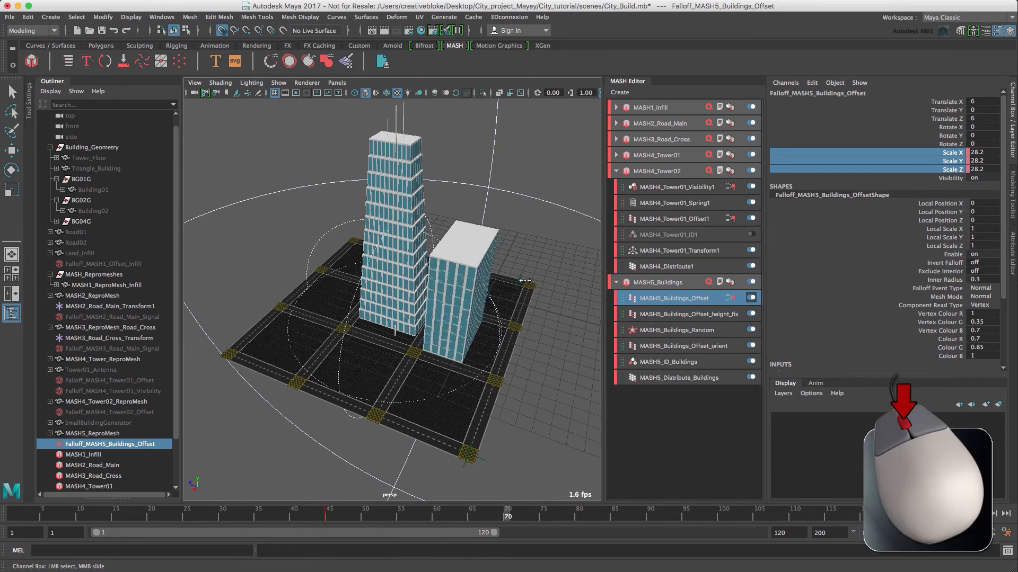
{"action": "middle_click_drag", "start_coordinate": [496, 307], "coordinate": [378, 320]}
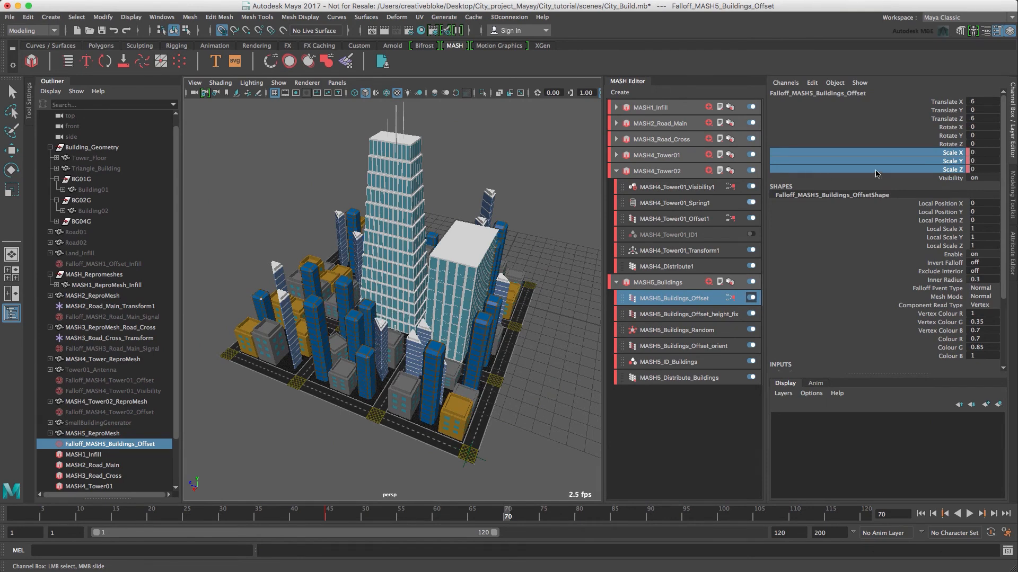
{"action": "right_click_drag", "start_coordinate": [885, 166], "coordinate": [908, 188]}
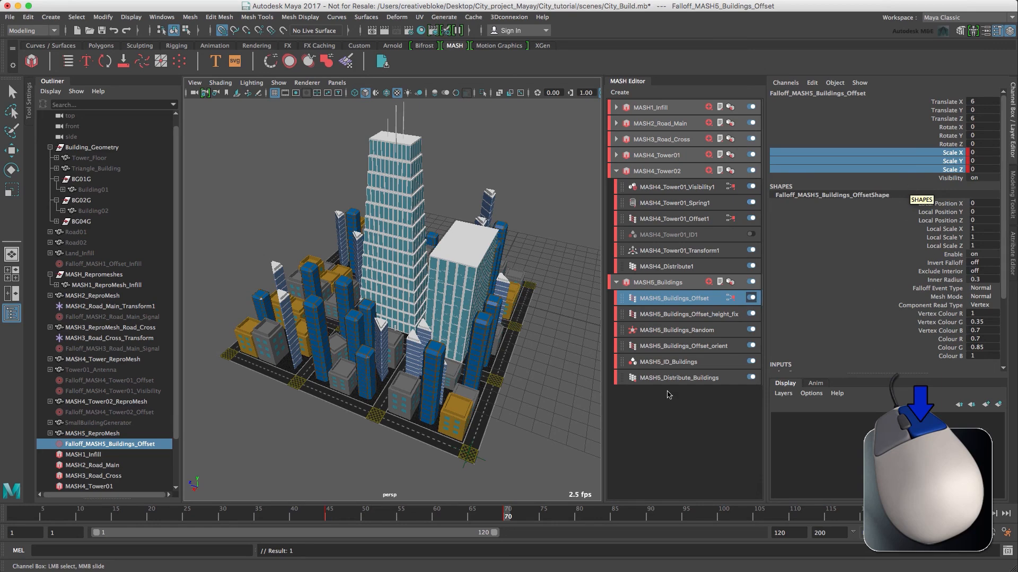
{"action": "left_click_drag", "start_coordinate": [509, 514], "coordinate": [436, 525]}
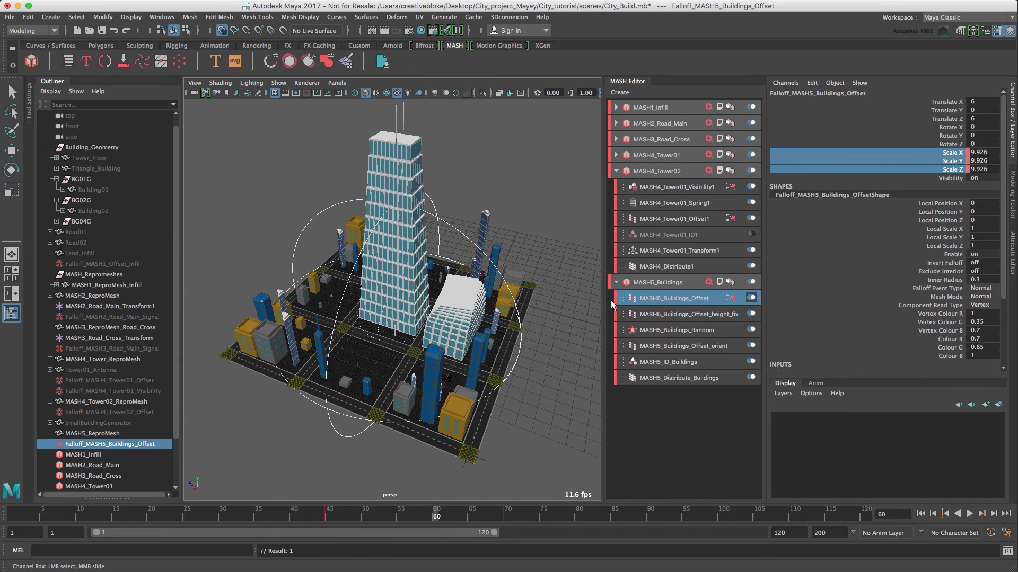
Add a Spring node to the MASH5_Buildings network and play the animation from frame 1
{"action": "key", "text": "ctrl+a"}
{"action": "left_click", "coordinate": [676, 283]}
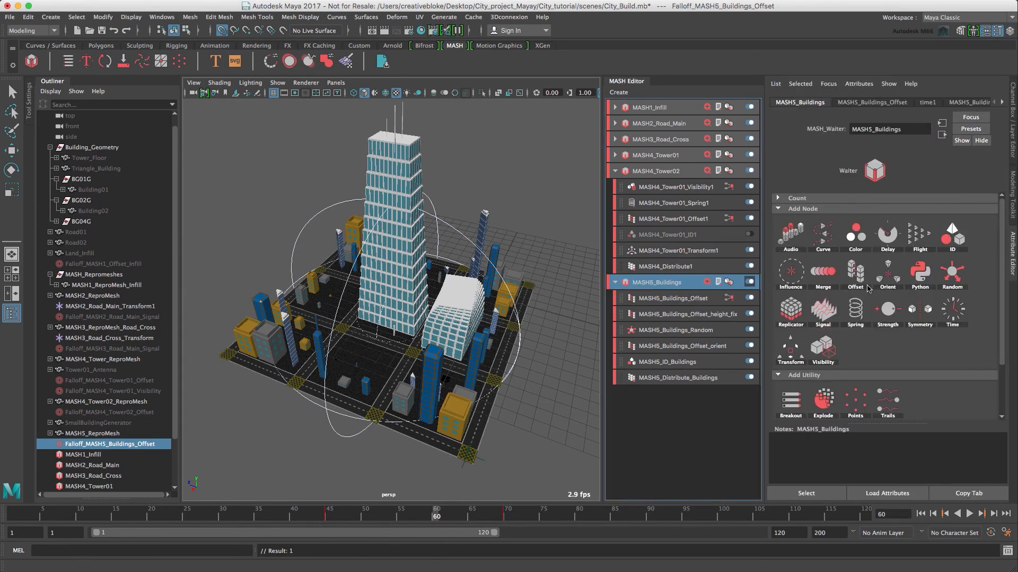
{"action": "left_click", "coordinate": [883, 321]}
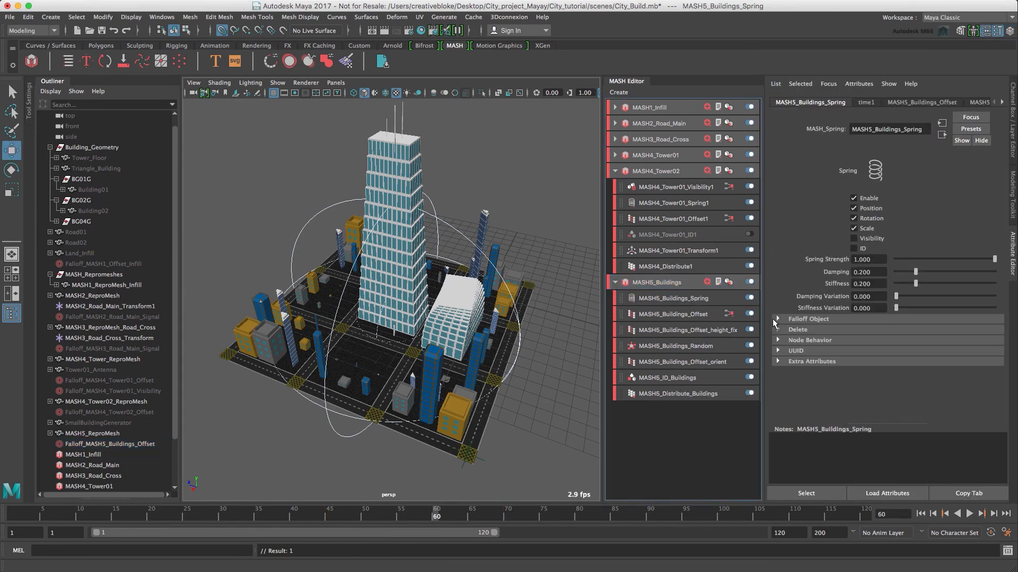
{"action": "key", "text": "w"}
{"action": "left_click", "coordinate": [920, 513]}
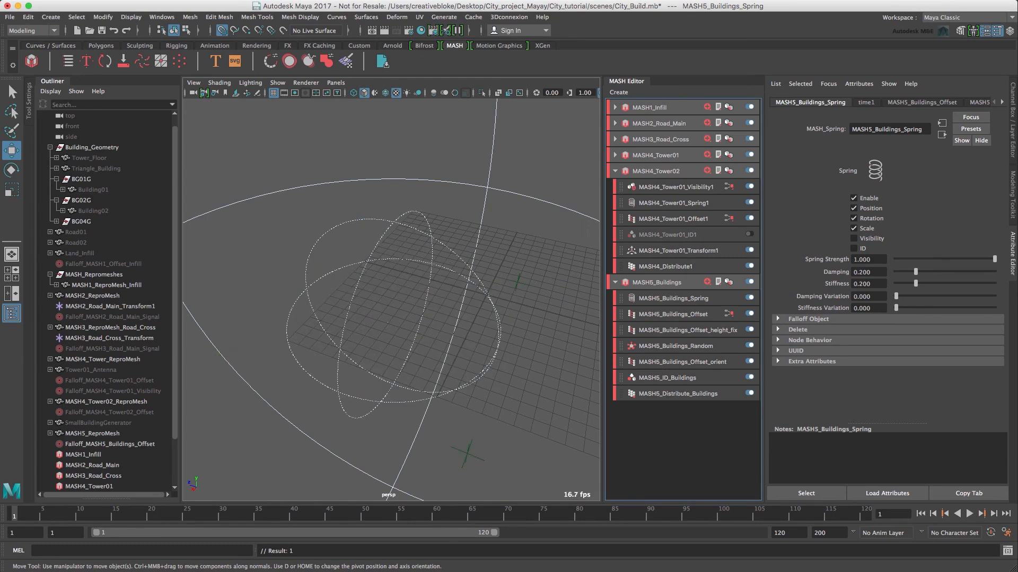
{"action": "left_click", "coordinate": [969, 514]}
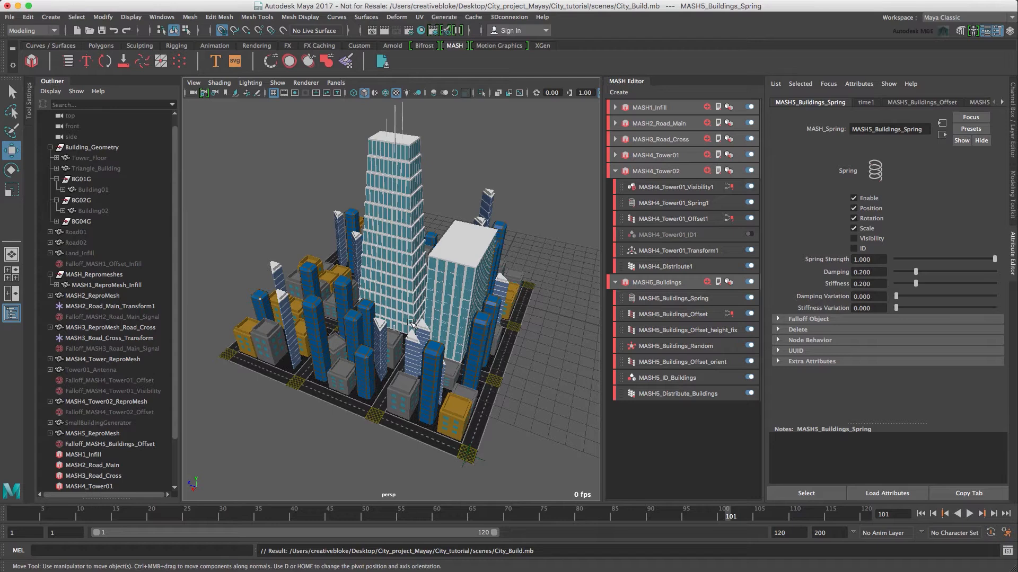
Display the Resolution Gate in the persp view and fit the whole city inside it
{"action": "left_click", "coordinate": [193, 83]}
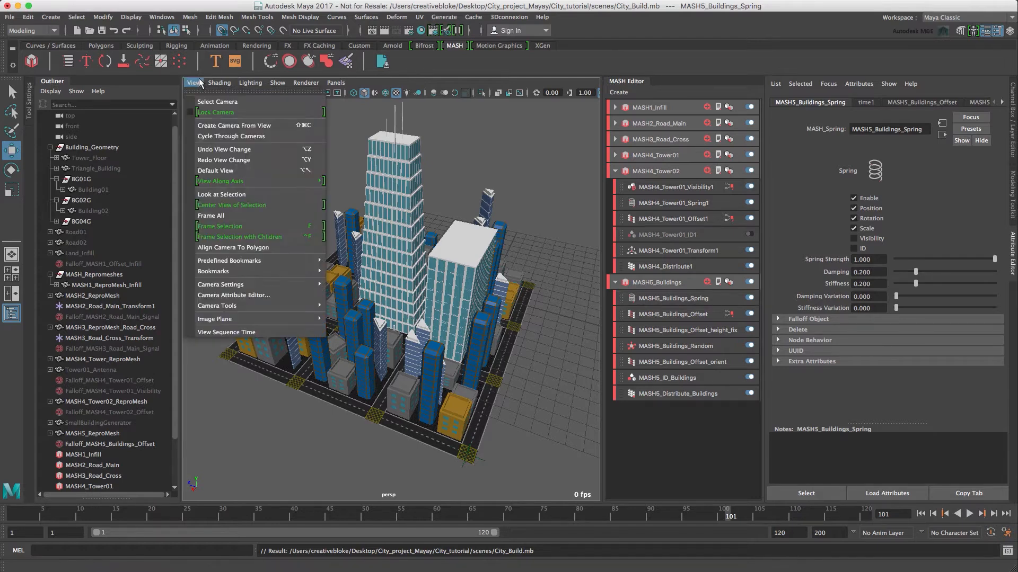
{"action": "mouse_move", "coordinate": [249, 285]}
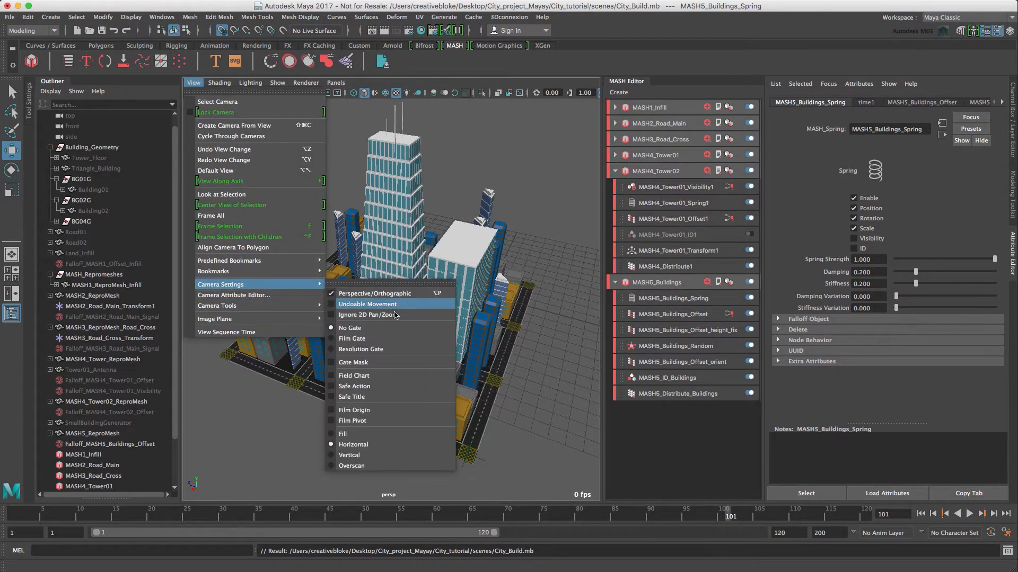
{"action": "left_click", "coordinate": [375, 351]}
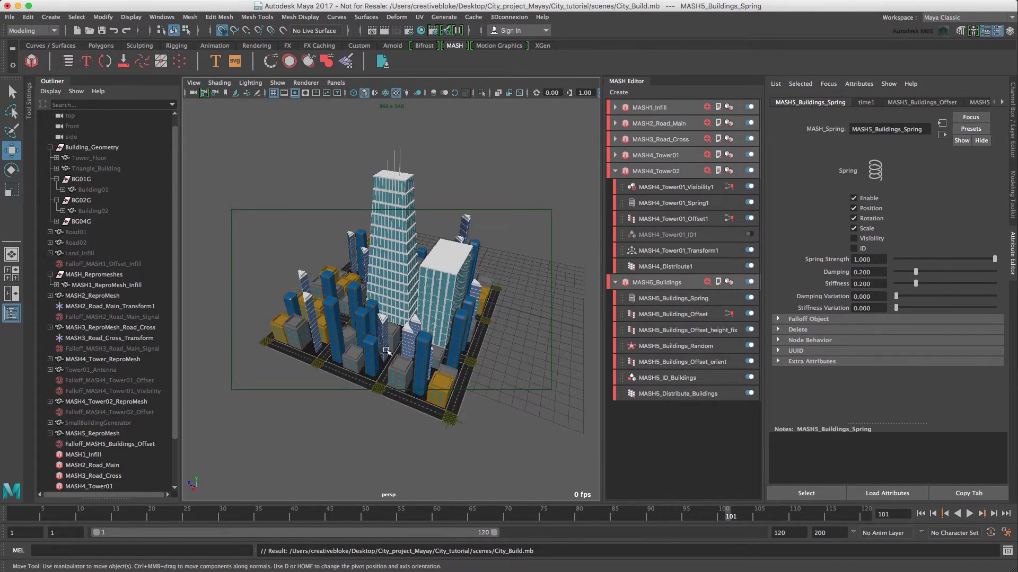
{"action": "left_click_drag", "start_coordinate": [394, 349], "coordinate": [417, 321], "text": "alt"}
{"action": "scroll", "coordinate": [392, 315], "scroll_direction": "up", "scroll_amount": 8}
{"action": "scroll", "coordinate": [393, 314], "scroll_direction": "down", "scroll_amount": 8}
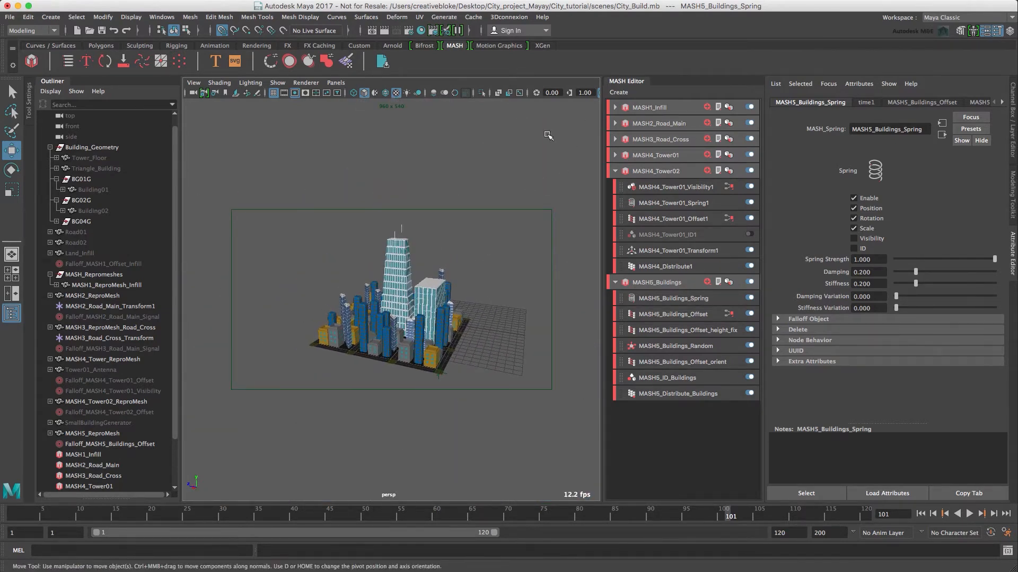
Collapse the MASH Editor to enlarge the viewport and hide the grid
{"action": "left_click", "coordinate": [624, 81]}
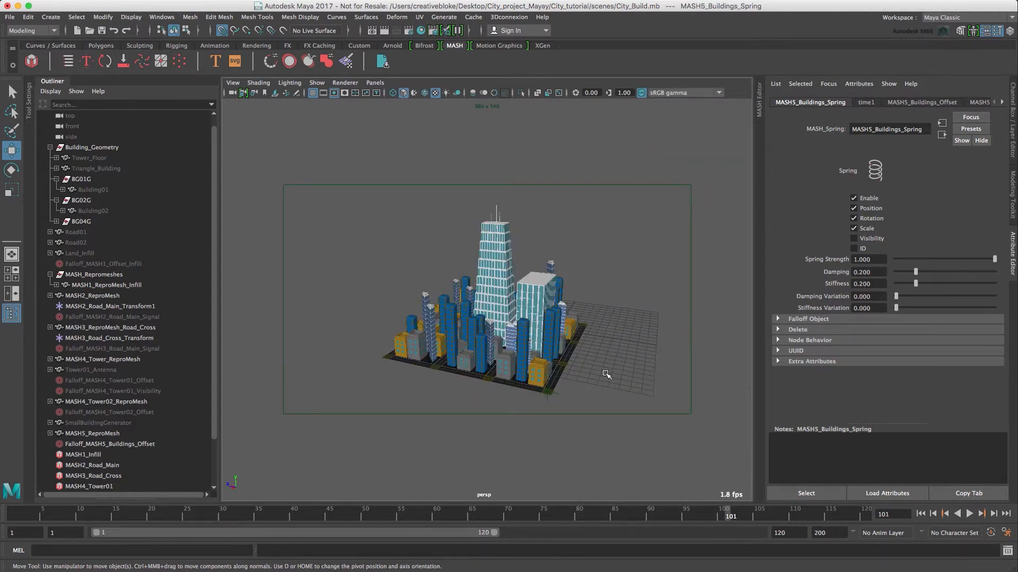
{"action": "left_click_drag", "start_coordinate": [606, 374], "coordinate": [596, 373], "text": "alt"}
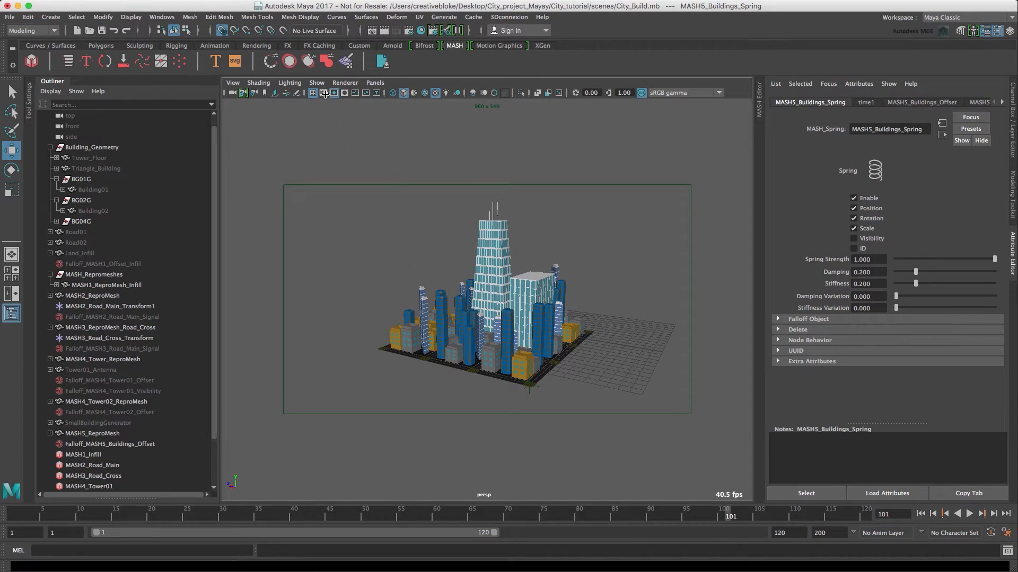
{"action": "left_click", "coordinate": [315, 94]}
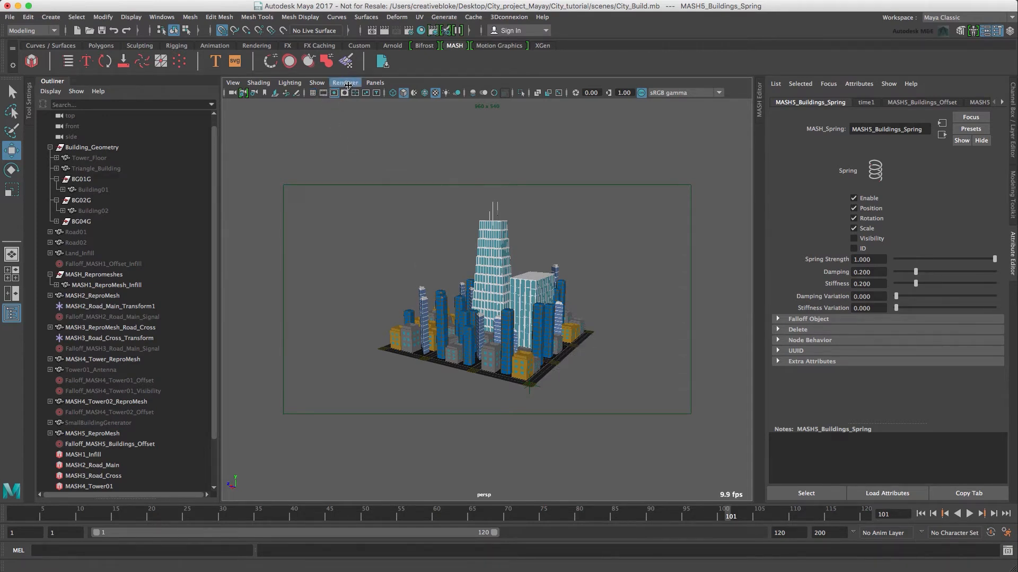
Enable Screen-space Ambient Occlusion in the Viewport 2.0 renderer settings and move the settings window clear of the city
{"action": "left_click", "coordinate": [347, 84]}
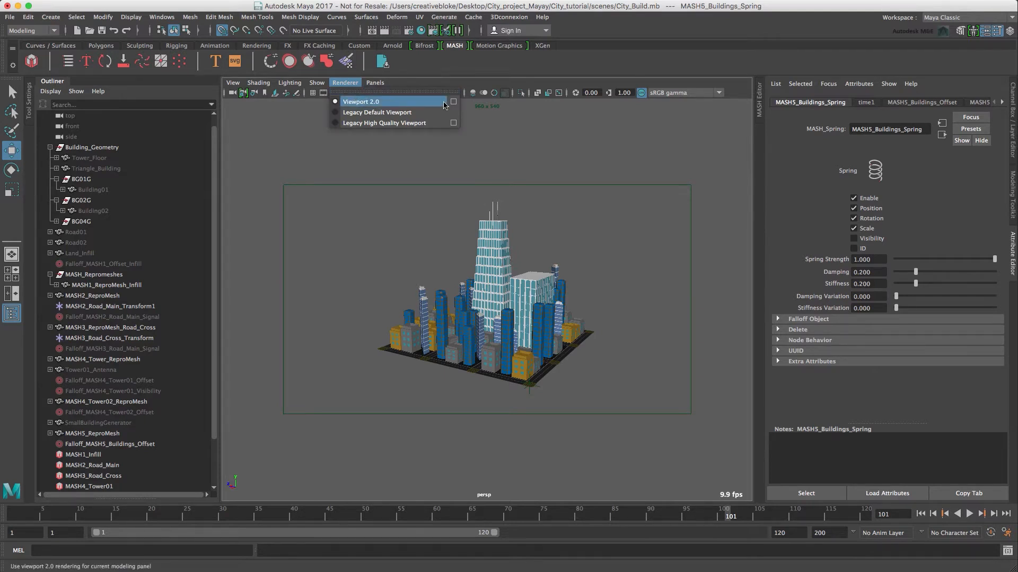
{"action": "left_click", "coordinate": [454, 102]}
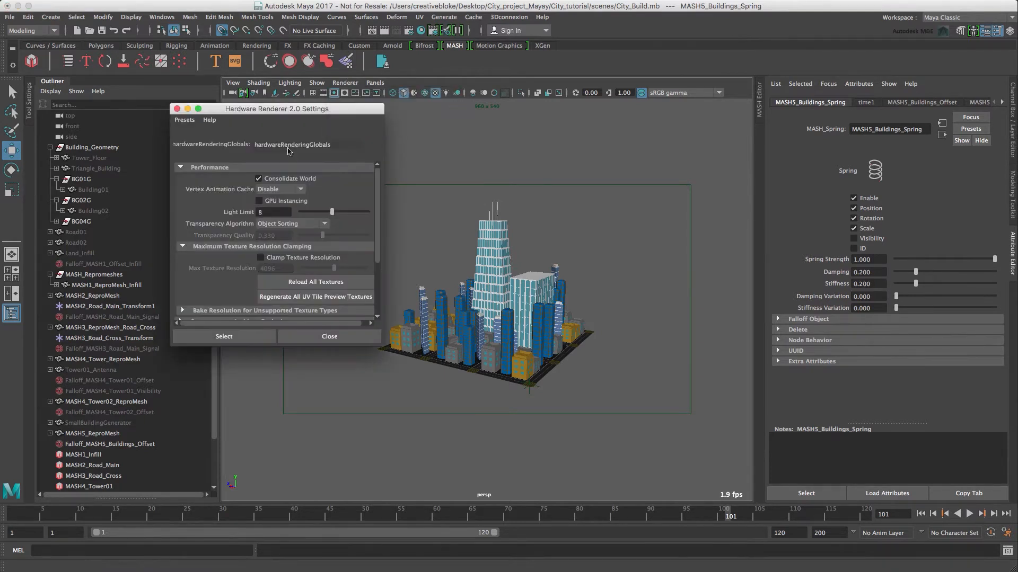
{"action": "left_click_drag", "start_coordinate": [286, 117], "coordinate": [478, 120]}
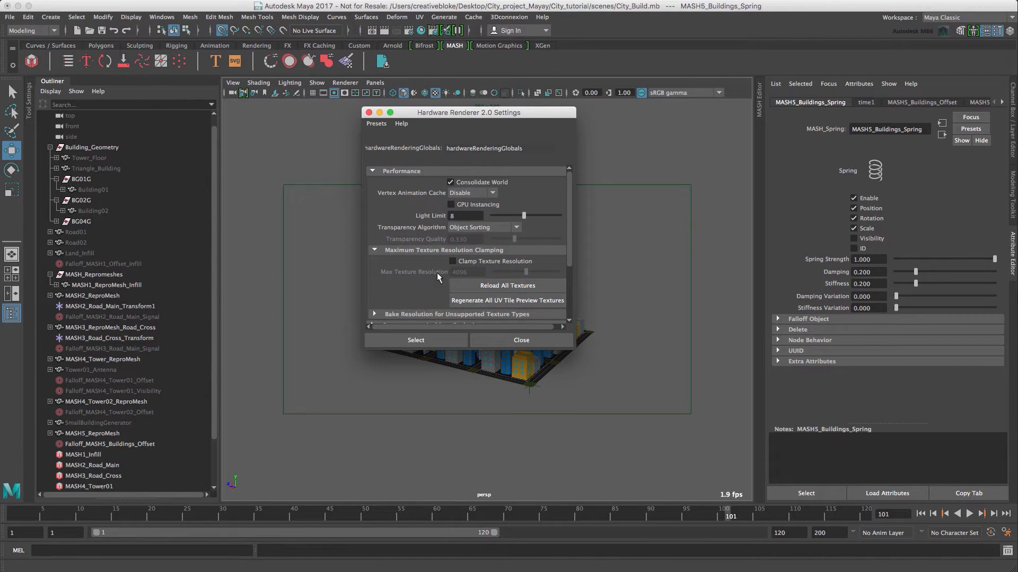
{"action": "scroll", "coordinate": [438, 276], "scroll_direction": "down", "scroll_amount": 3}
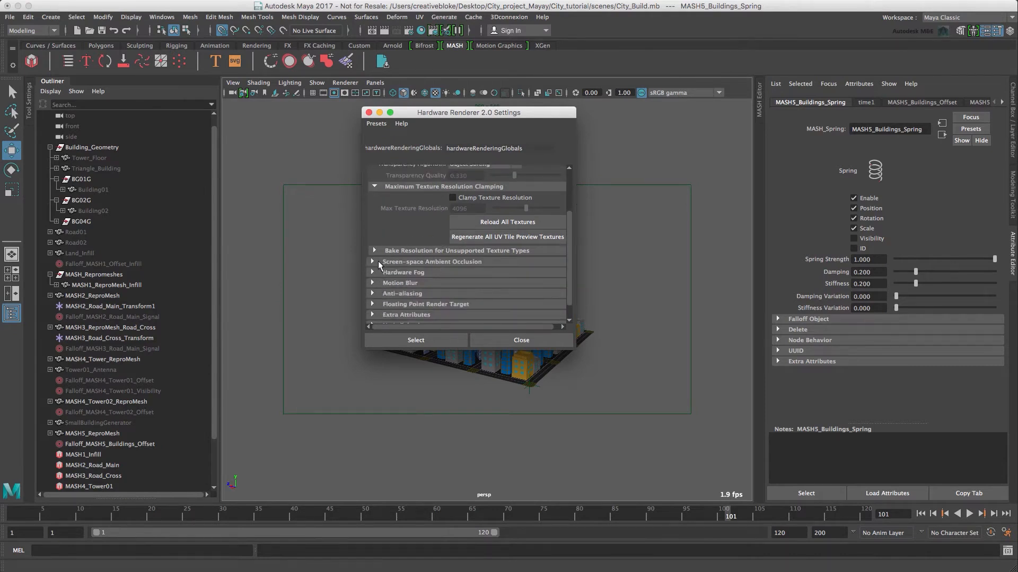
{"action": "left_click", "coordinate": [379, 263]}
{"action": "left_click", "coordinate": [466, 273]}
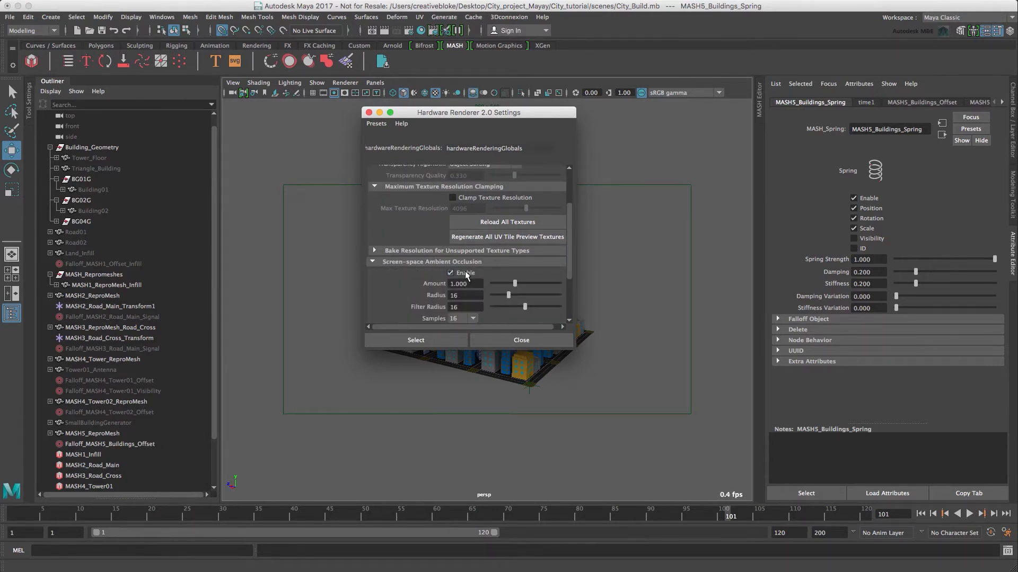
{"action": "left_click_drag", "start_coordinate": [489, 115], "coordinate": [845, 131]}
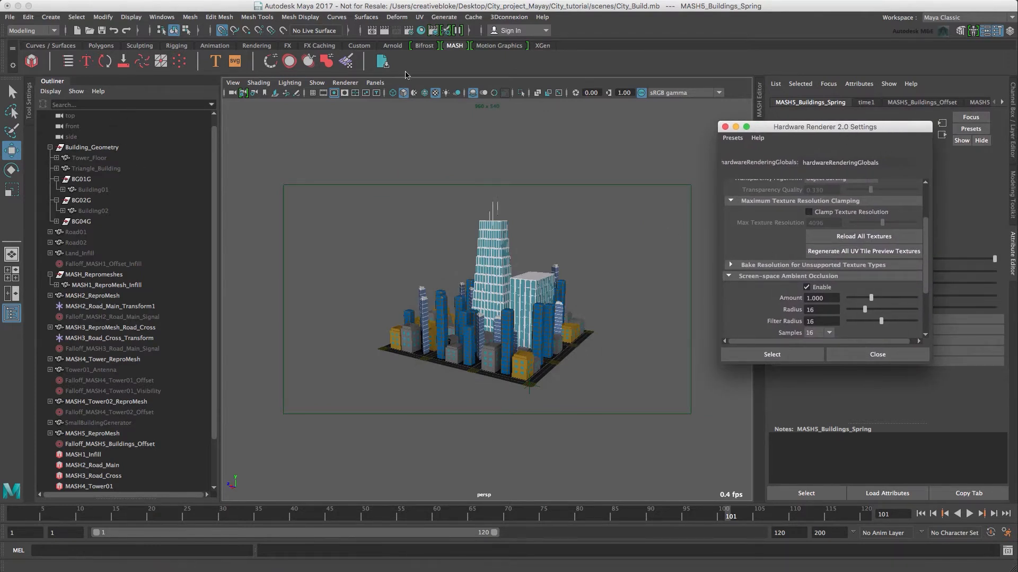
Collapse the Outliner and enable Multisampling Anti-aliasing in the Hardware Renderer 2.0 settings
{"action": "left_click", "coordinate": [53, 82]}
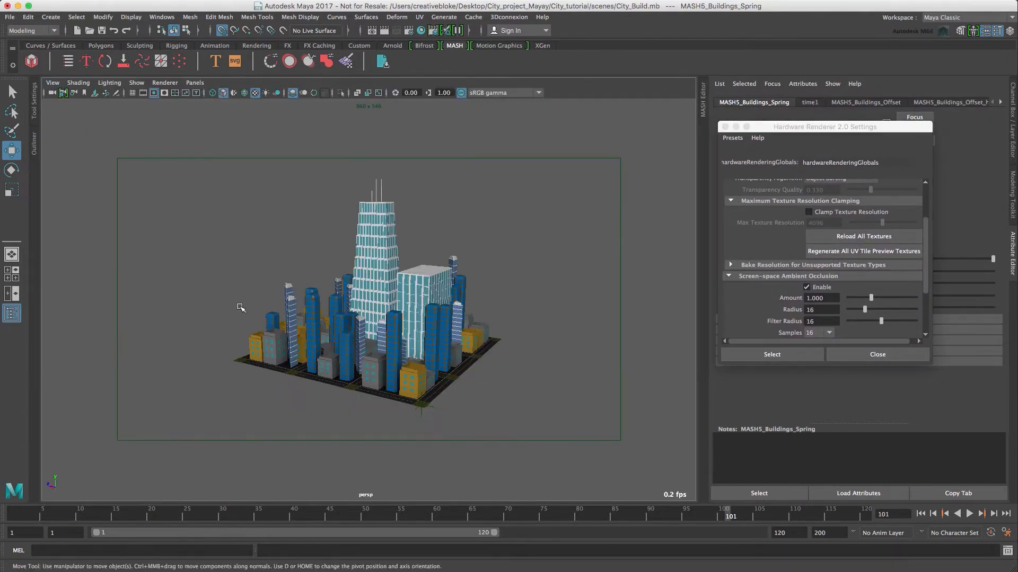
{"action": "scroll", "coordinate": [788, 255], "scroll_direction": "up", "scroll_amount": 2}
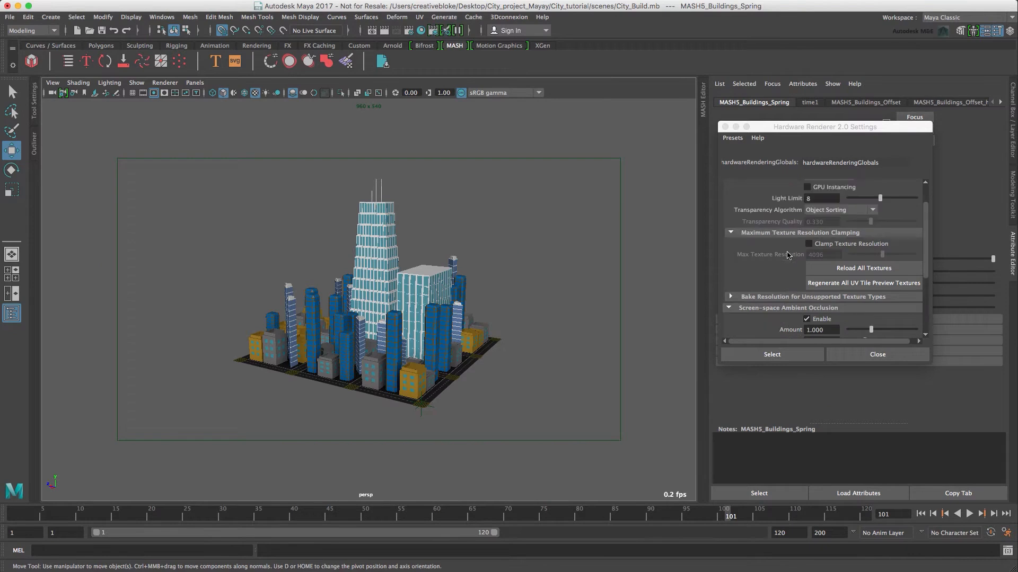
{"action": "scroll", "coordinate": [788, 255], "scroll_direction": "up", "scroll_amount": 2}
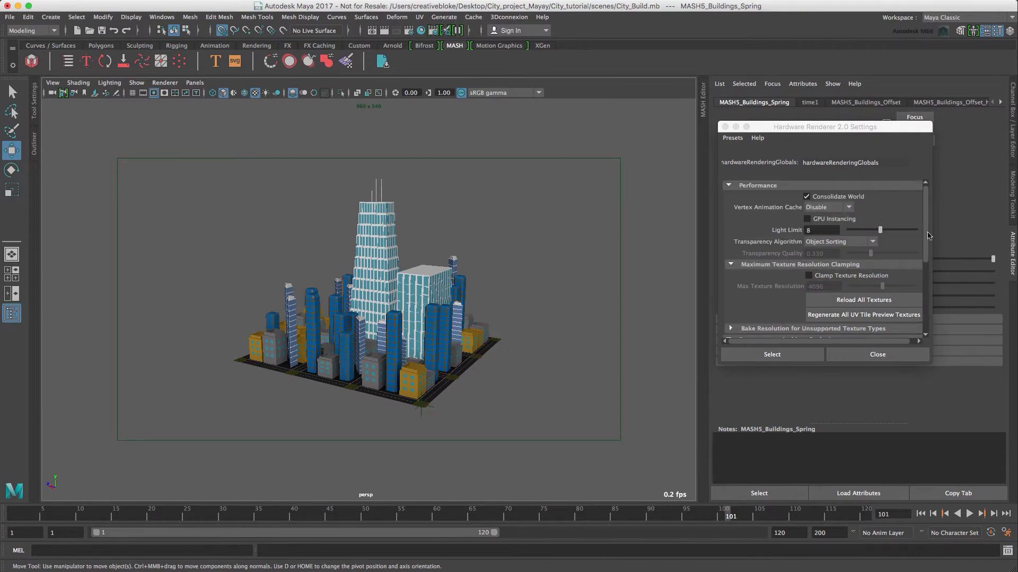
{"action": "left_click_drag", "start_coordinate": [926, 234], "coordinate": [913, 302]}
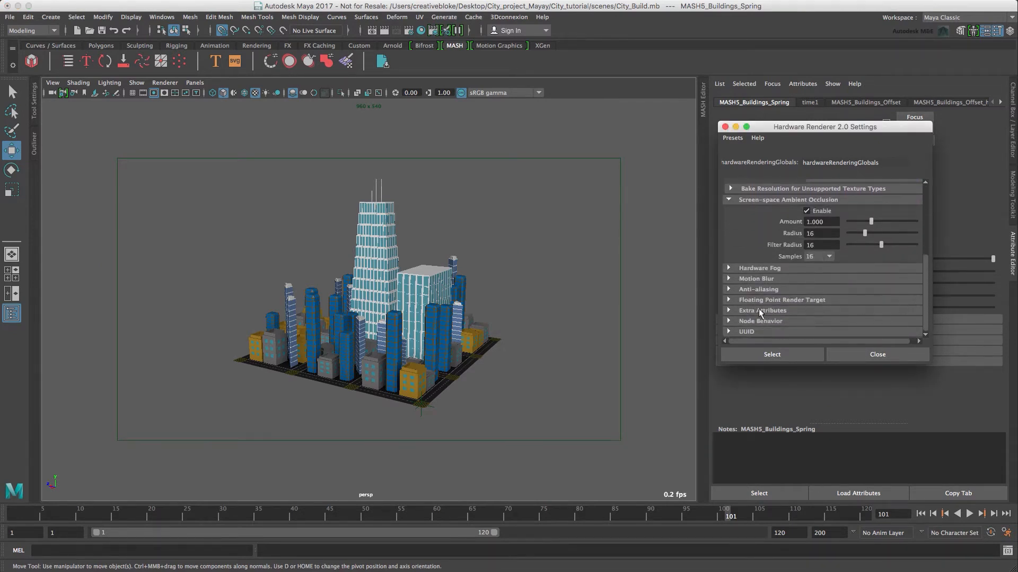
{"action": "left_click", "coordinate": [729, 289]}
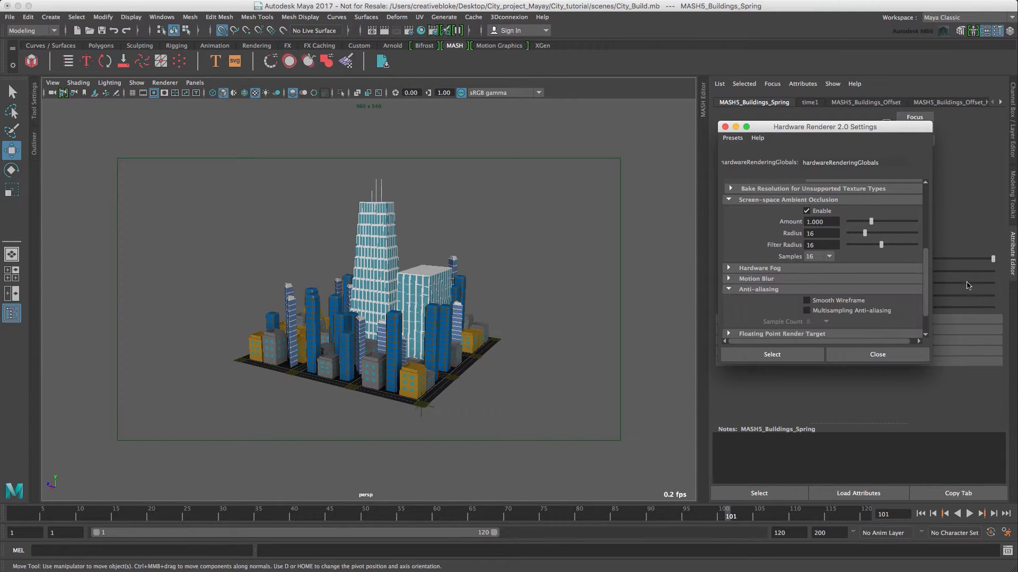
{"action": "left_click", "coordinate": [862, 311]}
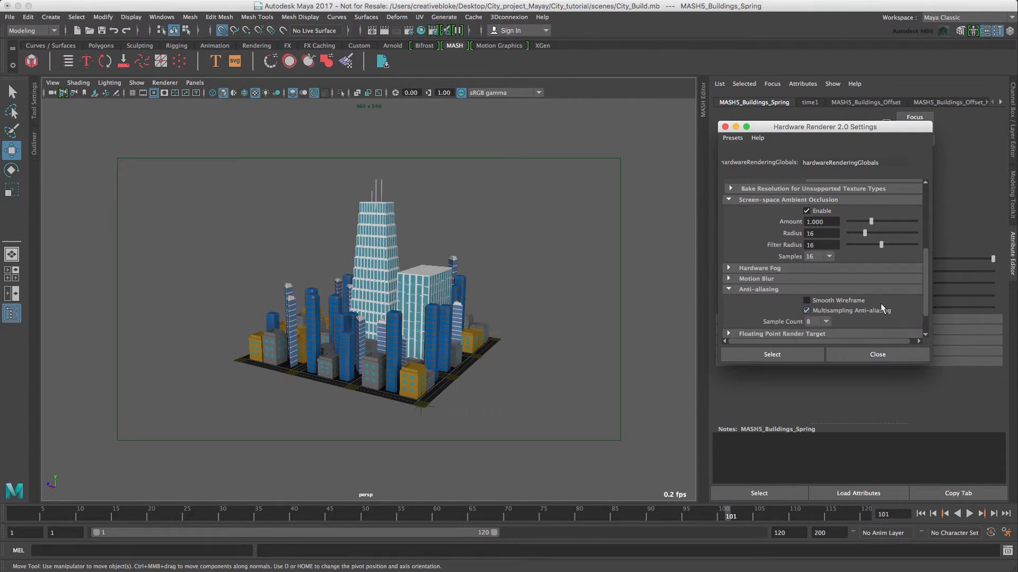
{"action": "left_click", "coordinate": [826, 324]}
{"action": "left_click", "coordinate": [819, 322]}
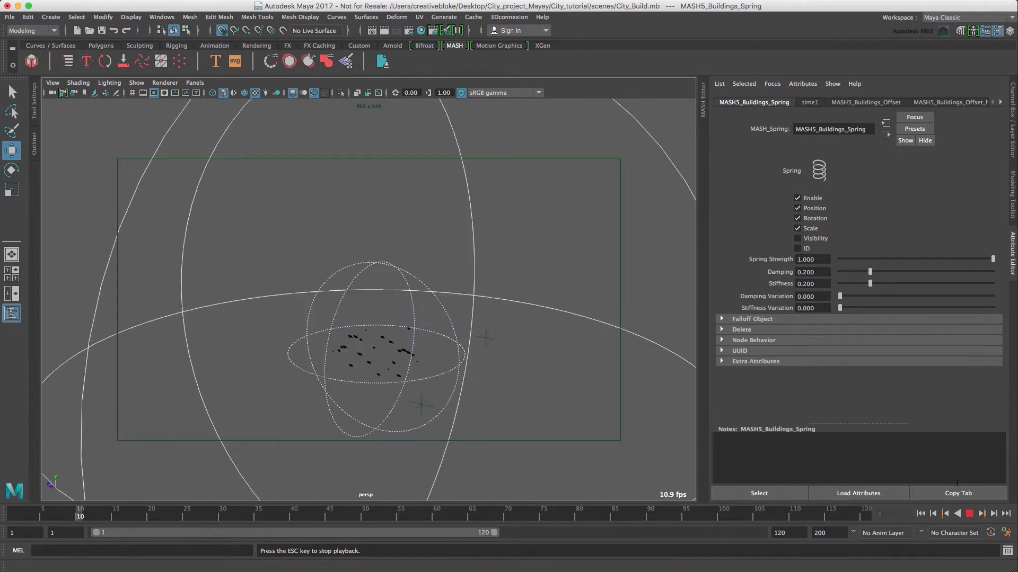
Stop the playback and hide locators in the persp view
{"action": "left_click", "coordinate": [969, 514]}
{"action": "left_click", "coordinate": [136, 83]}
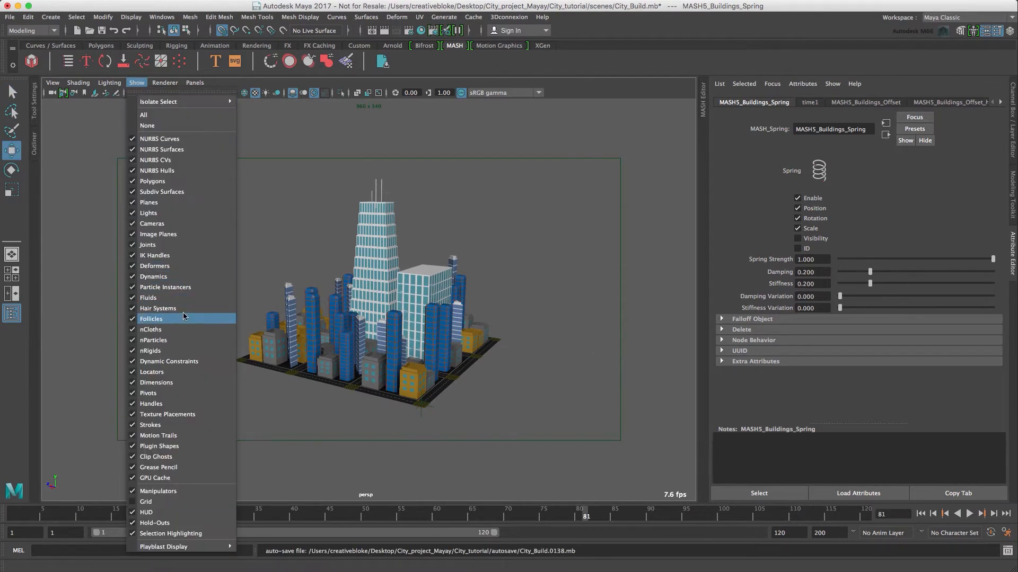
{"action": "left_click", "coordinate": [182, 371]}
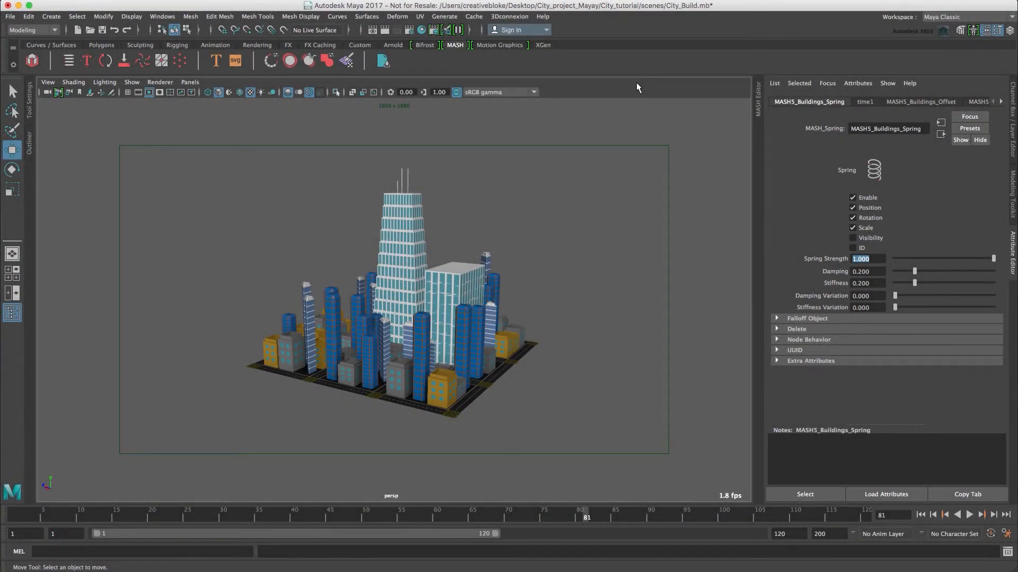
Switch the persp view to use all lights and create an ambient light
{"action": "left_click", "coordinate": [108, 83]}
{"action": "left_click", "coordinate": [122, 111]}
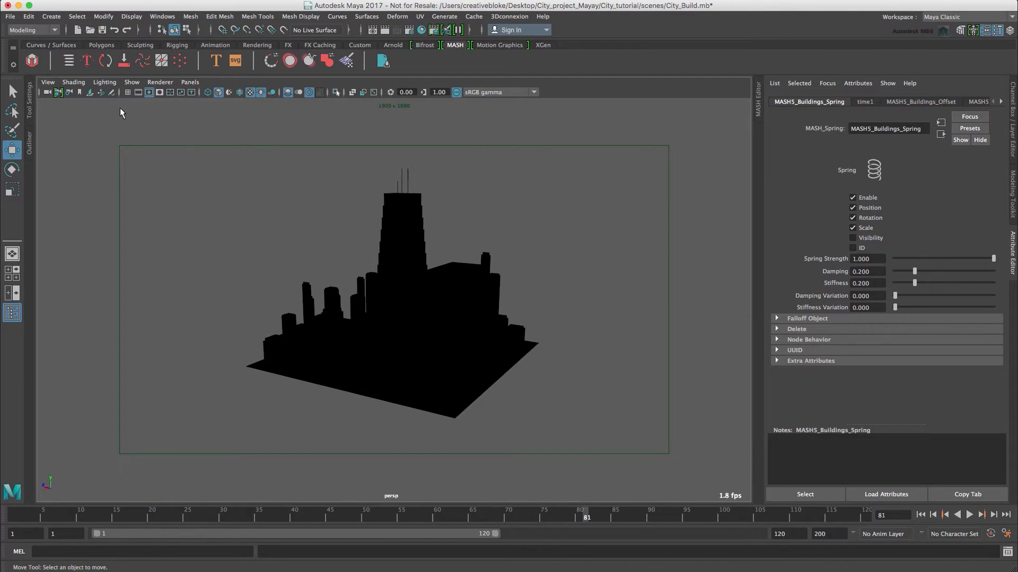
{"action": "left_click", "coordinate": [248, 47]}
{"action": "left_click", "coordinate": [32, 61]}
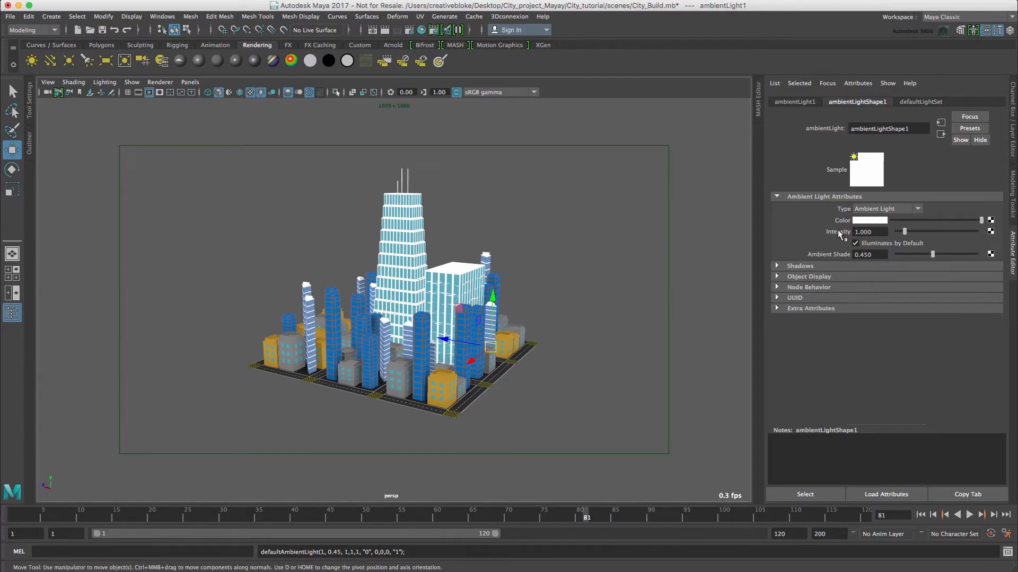
Tint the ambient light pale blue with a hue of about 208.6 and a saturation of about 0.52
{"action": "left_click", "coordinate": [870, 222]}
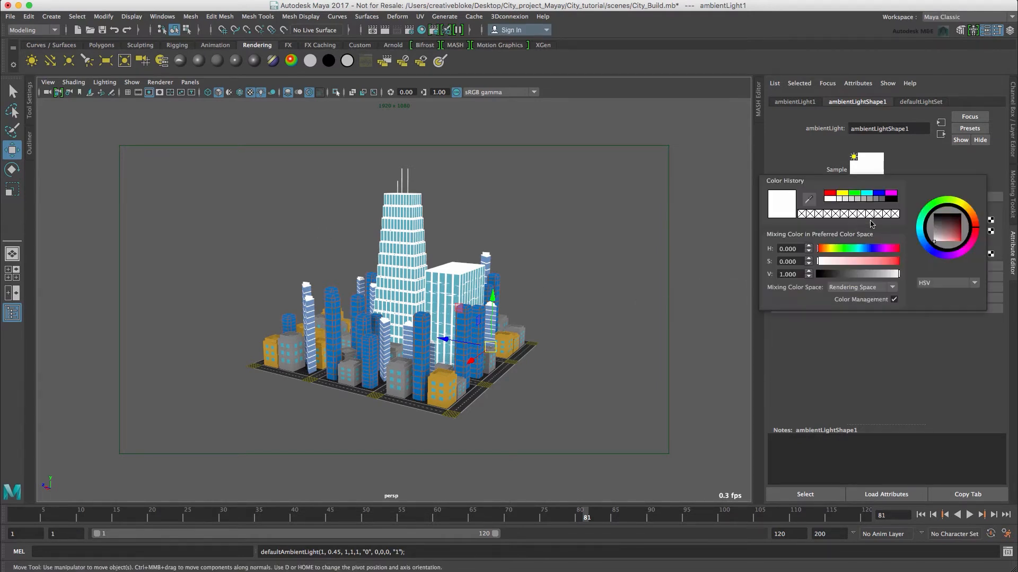
{"action": "left_click", "coordinate": [862, 249]}
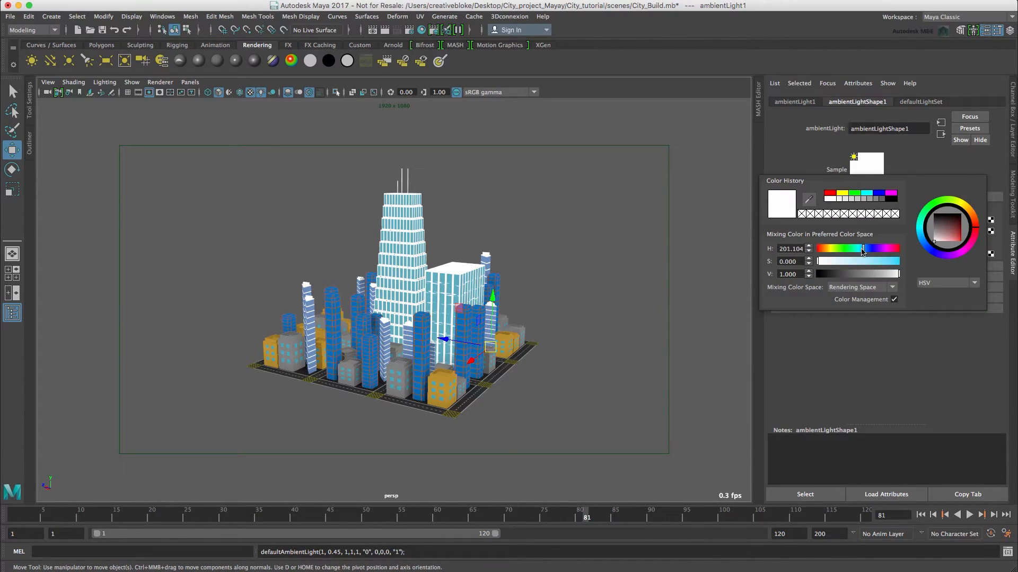
{"action": "left_click", "coordinate": [861, 261]}
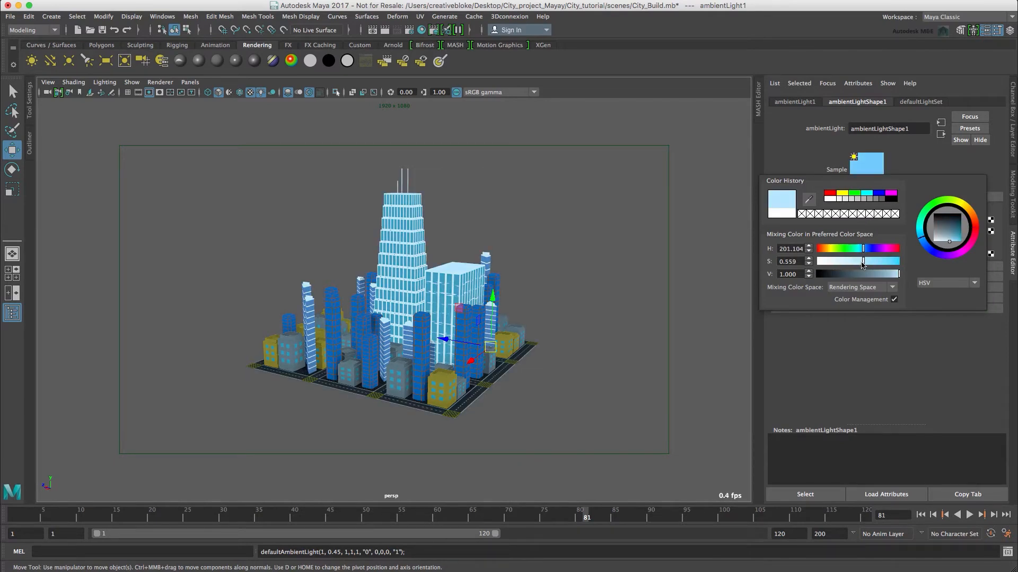
{"action": "left_click_drag", "start_coordinate": [862, 263], "coordinate": [865, 251]}
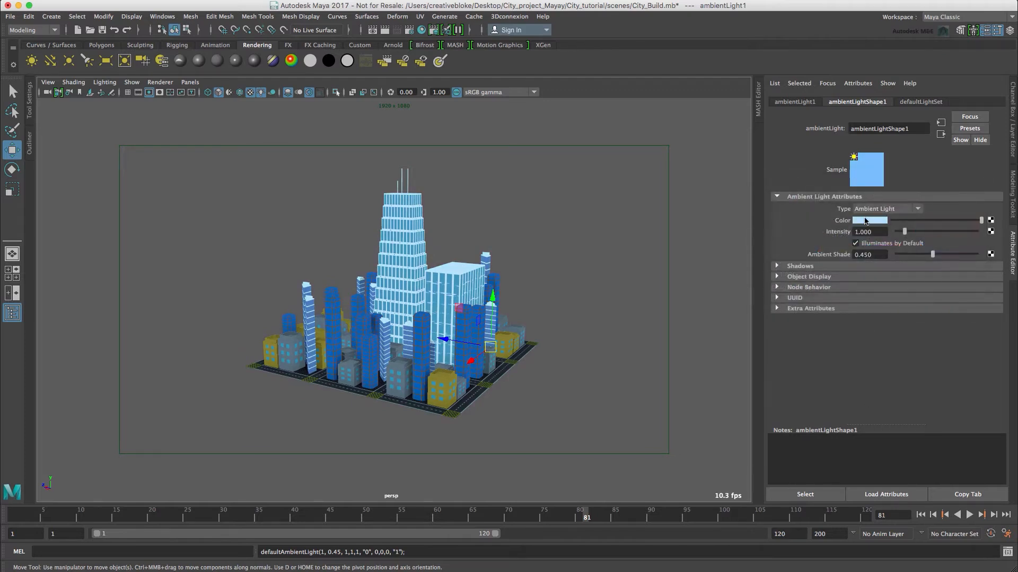
Darken the ambient light's color by setting its HSV value component to 0.65
{"action": "left_click", "coordinate": [866, 221]}
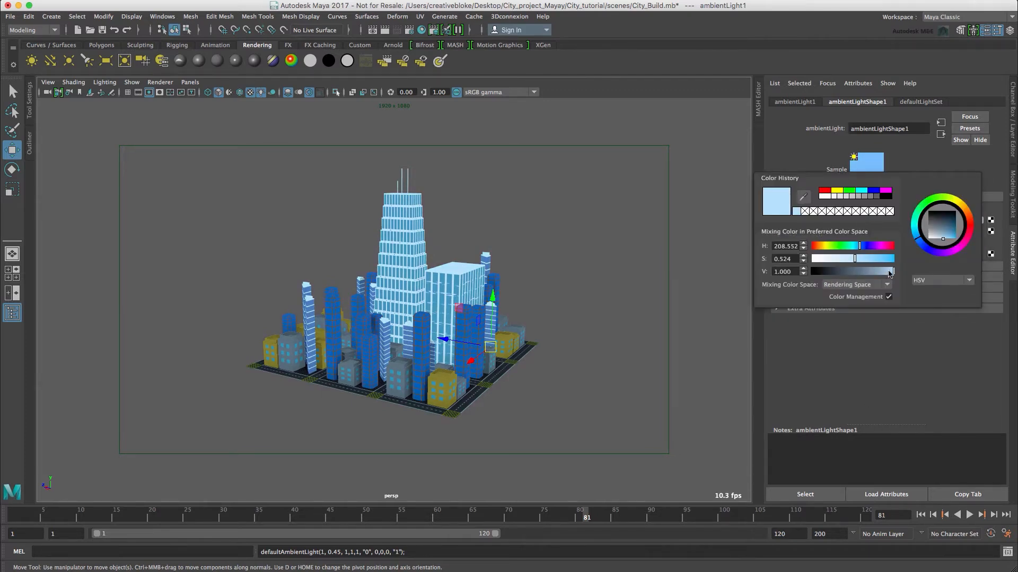
{"action": "mouse_move", "coordinate": [890, 273]}
{"action": "left_mouse_down"}
{"action": "mouse_move", "coordinate": [872, 273]}
{"action": "mouse_move", "coordinate": [883, 272]}
{"action": "left_mouse_up"}
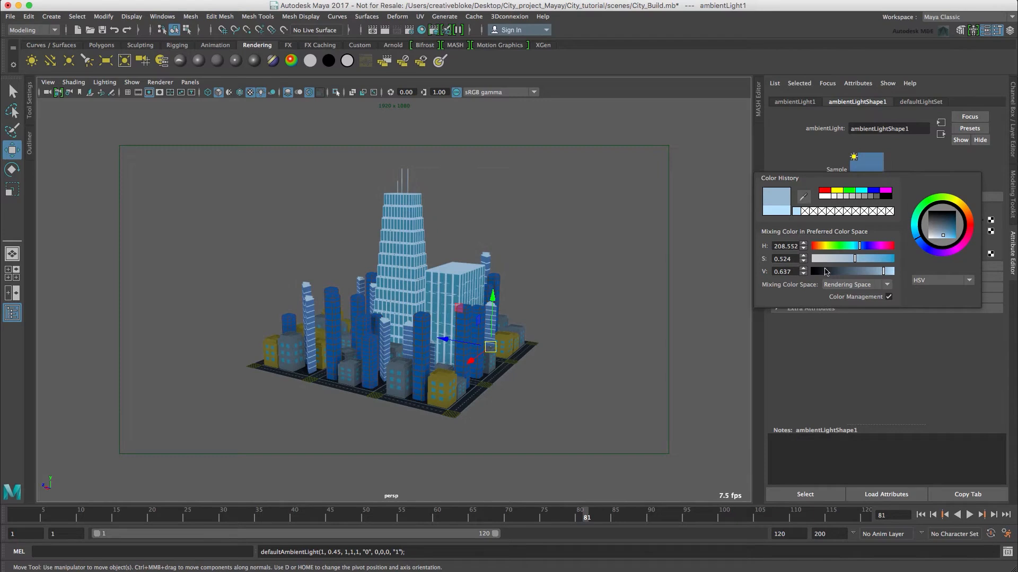
{"action": "left_click", "coordinate": [796, 272]}
{"action": "double_click", "coordinate": [795, 273]}
{"action": "type", "text": "65"}
{"action": "key", "text": "Return"}
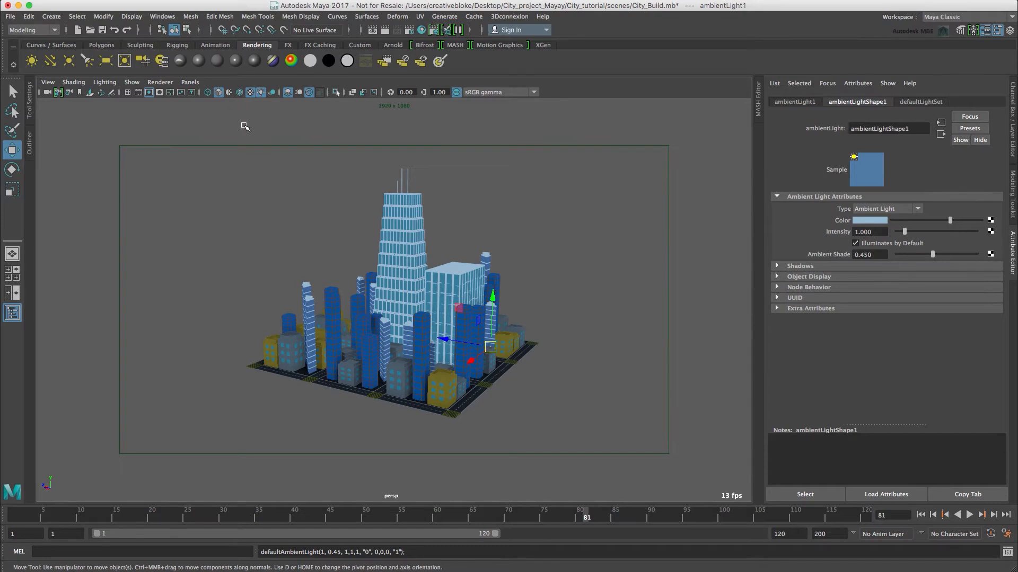
Create a directional light and raise it above the towers to about 15.6 cm in Y
{"action": "left_click", "coordinate": [49, 62]}
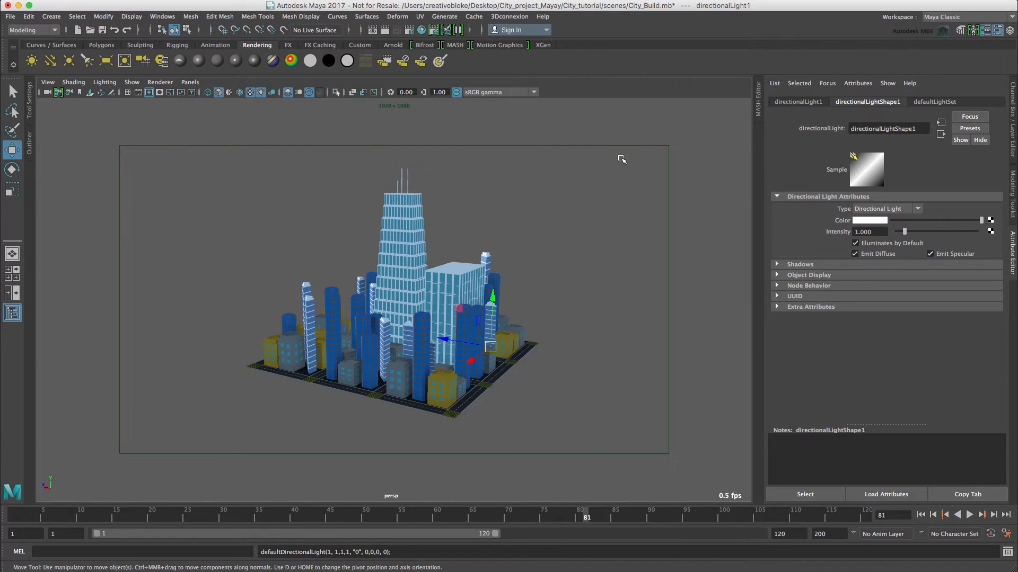
{"action": "key", "text": "w"}
{"action": "left_click_drag", "start_coordinate": [494, 294], "coordinate": [508, 114]}
Display lights in the persp view and move the directional light beside the city to about -6.3 cm in Z
{"action": "left_click", "coordinate": [132, 83]}
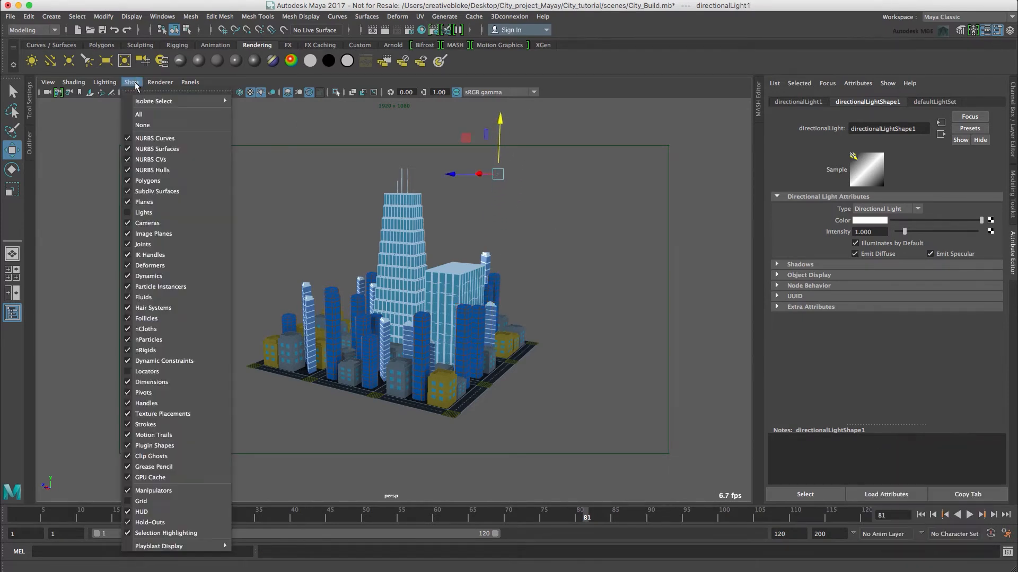
{"action": "left_click", "coordinate": [176, 213]}
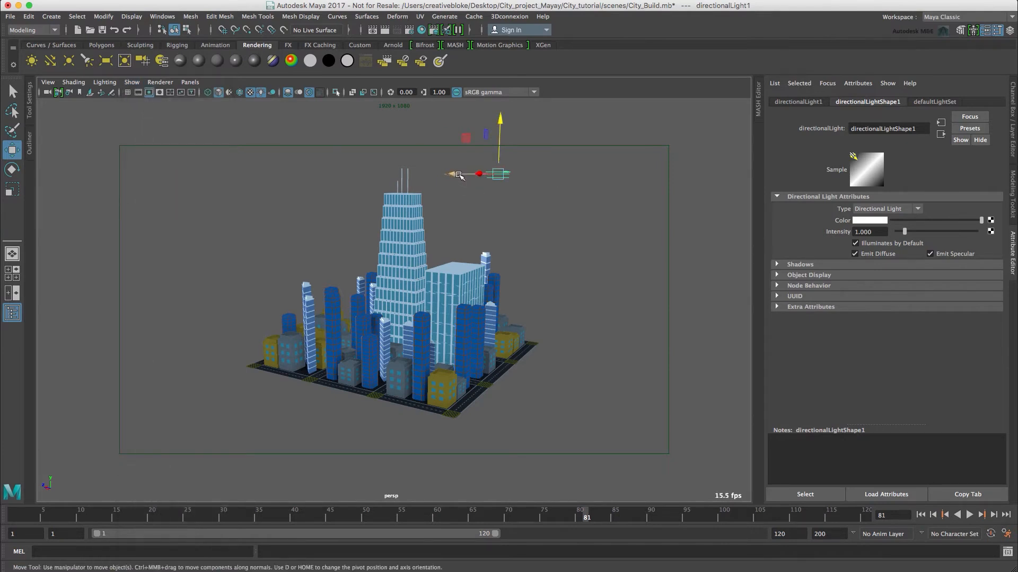
{"action": "left_click", "coordinate": [497, 174]}
{"action": "left_click_drag", "start_coordinate": [497, 174], "coordinate": [583, 175]}
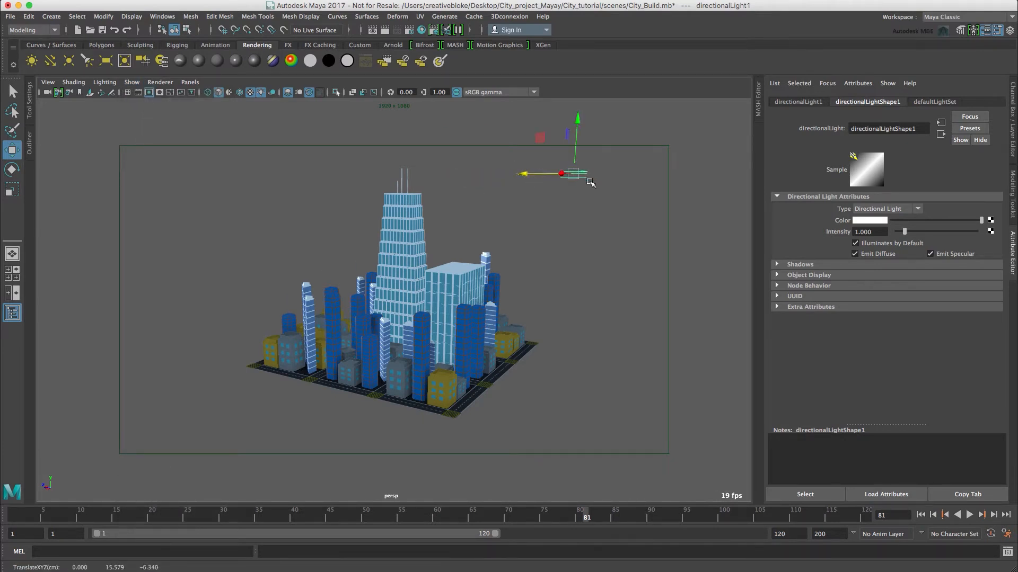
Rotate the directional light -60 degrees about X and turn on shadows in the persp view
{"action": "key", "text": "e"}
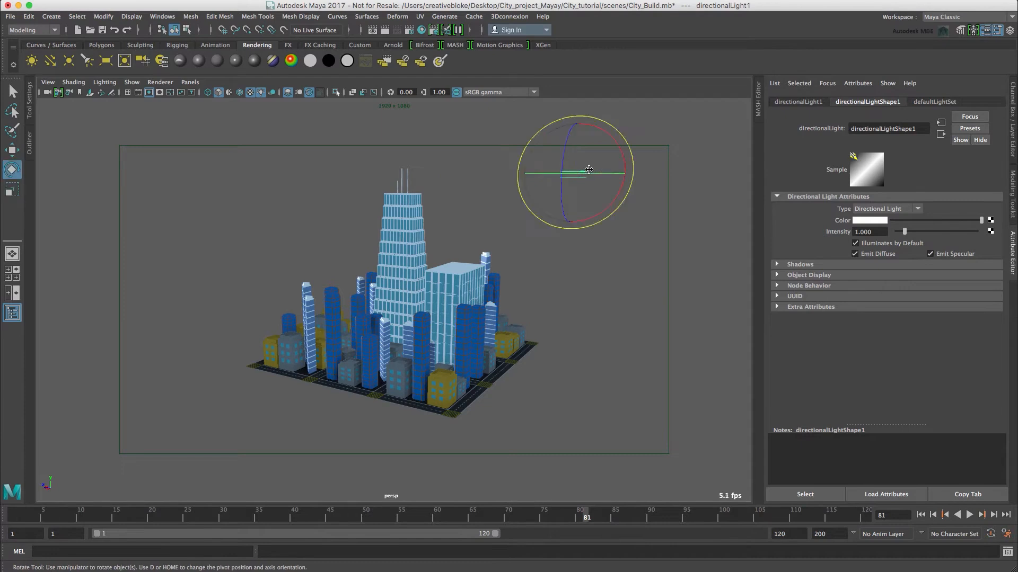
{"action": "left_click_drag", "start_coordinate": [613, 132], "coordinate": [555, 225]}
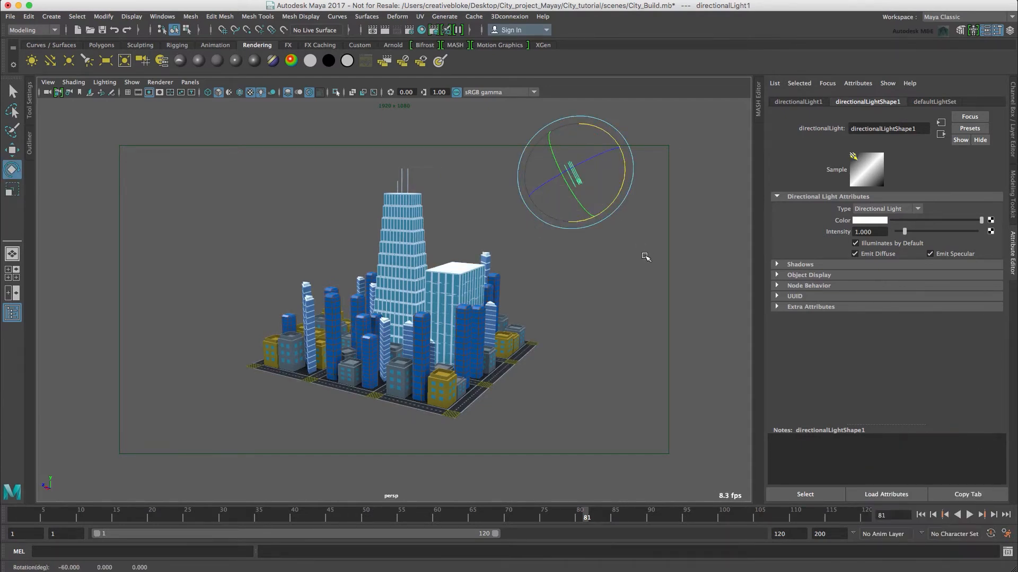
{"action": "left_click", "coordinate": [105, 83]}
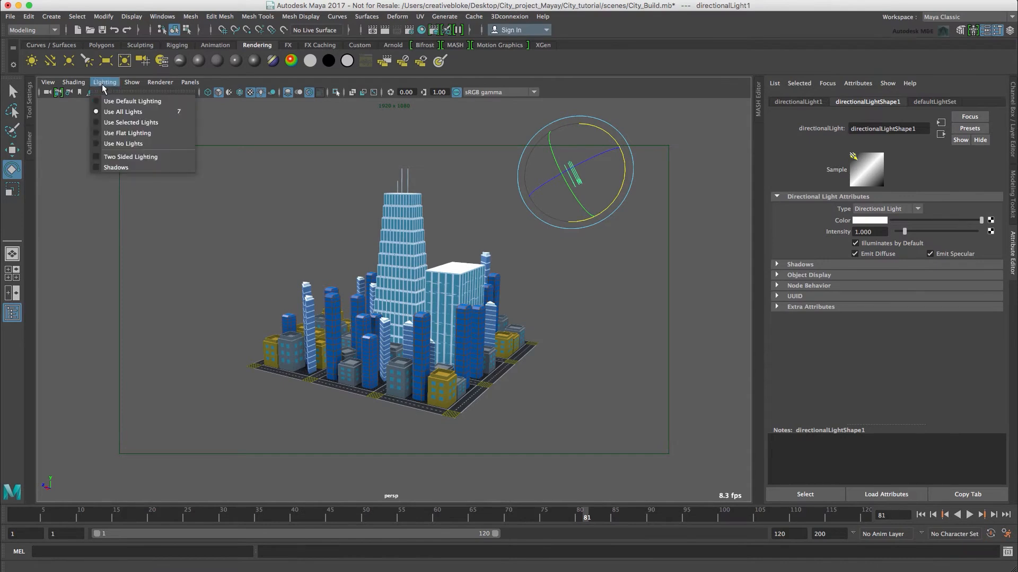
{"action": "left_click", "coordinate": [139, 168]}
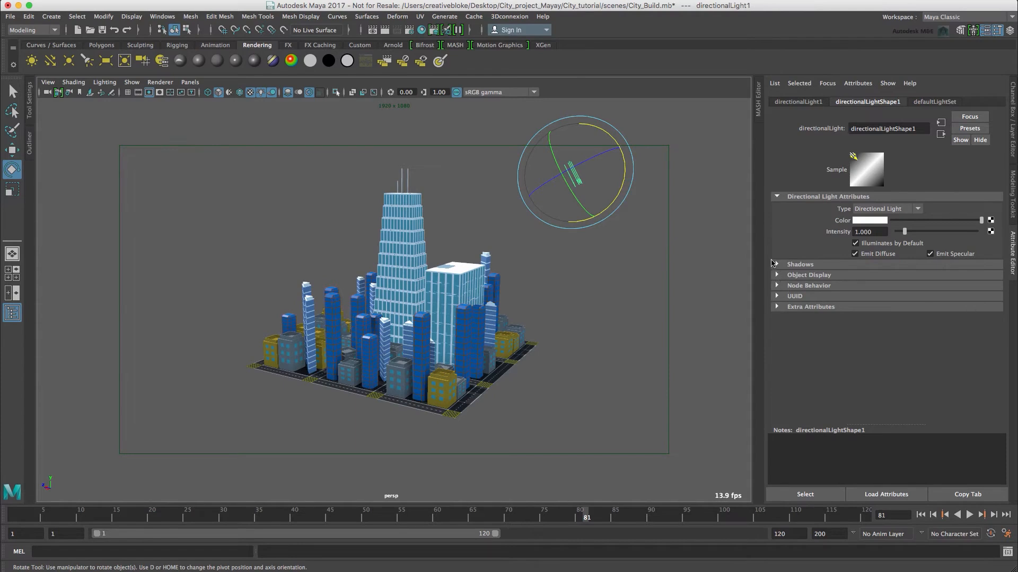
Enable depth map shadows on the directional light with a resolution of 2048
{"action": "left_click", "coordinate": [777, 265]}
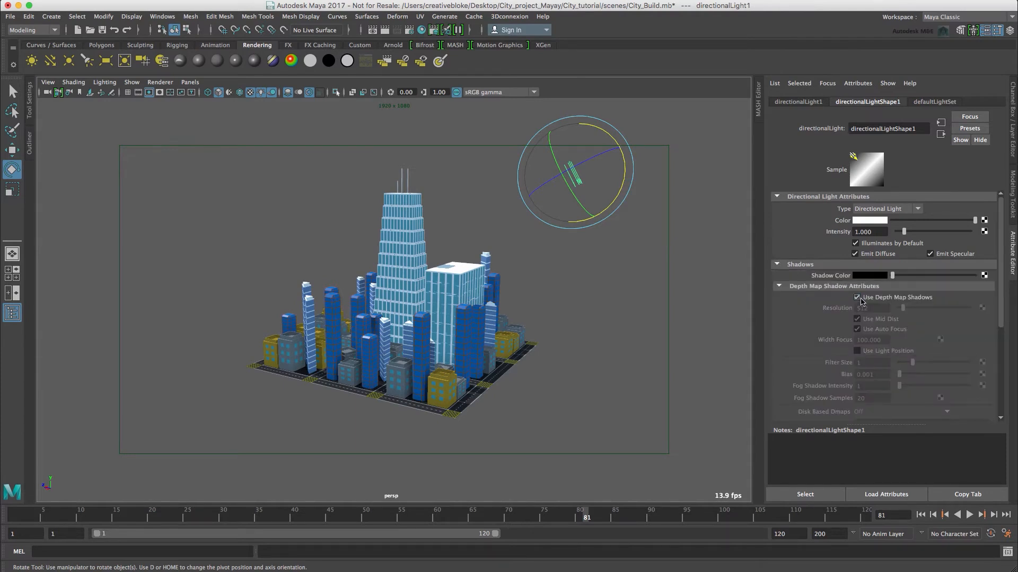
{"action": "left_click", "coordinate": [857, 298]}
{"action": "double_click", "coordinate": [884, 307]}
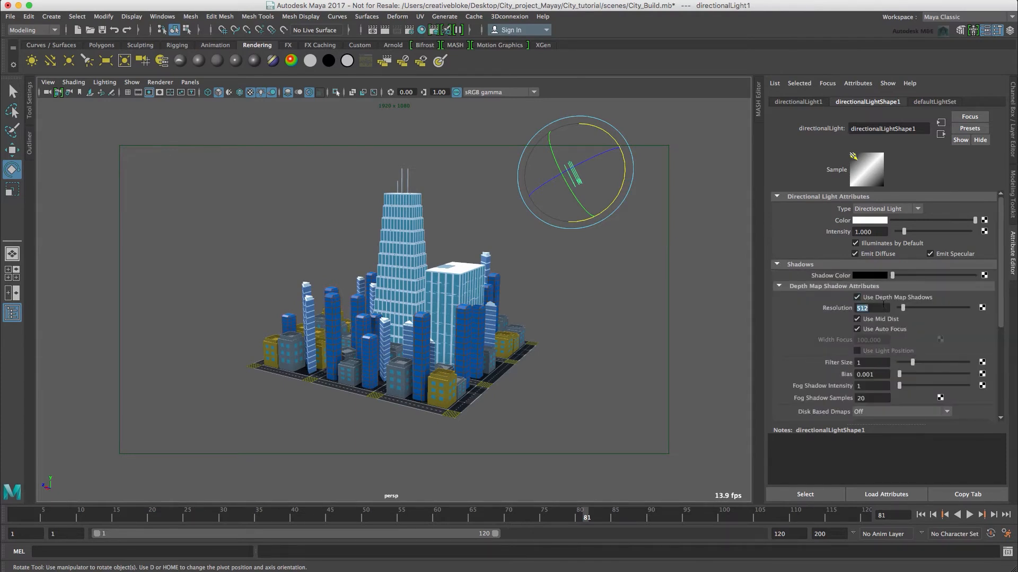
{"action": "type", "text": "2048"}
{"action": "key", "text": "Return"}
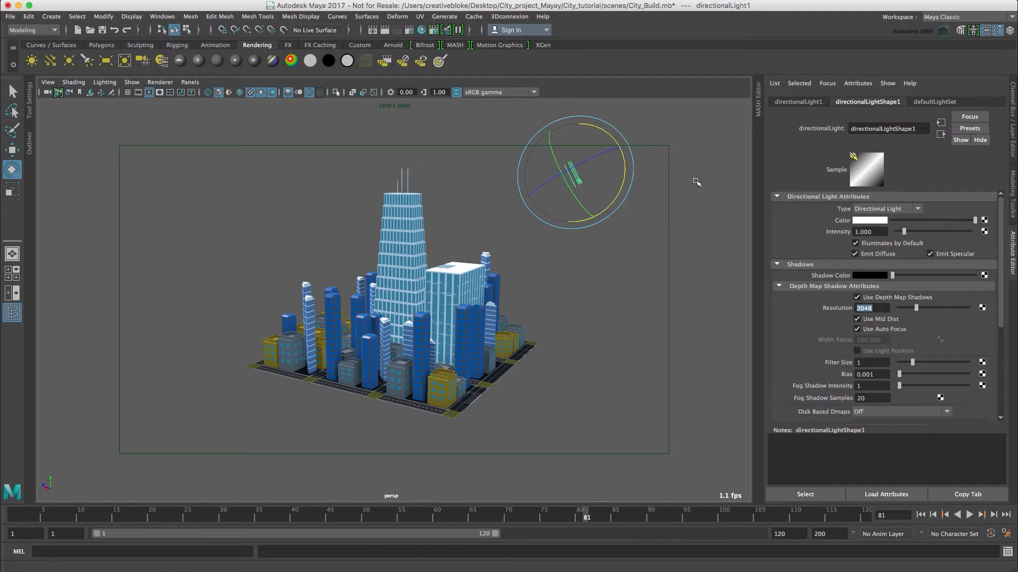
Rotate the directional light so it shines on the front faces of the buildings
{"action": "mouse_move", "coordinate": [622, 160]}
{"action": "left_mouse_down"}
{"action": "mouse_move", "coordinate": [618, 209]}
{"action": "mouse_move", "coordinate": [596, 220]}
{"action": "mouse_move", "coordinate": [602, 235]}
{"action": "mouse_move", "coordinate": [636, 200]}
{"action": "mouse_move", "coordinate": [625, 204]}
{"action": "mouse_move", "coordinate": [643, 210]}
{"action": "mouse_move", "coordinate": [634, 206]}
{"action": "left_mouse_up"}
{"action": "mouse_move", "coordinate": [586, 156]}
{"action": "left_mouse_down"}
{"action": "mouse_move", "coordinate": [590, 166]}
{"action": "mouse_move", "coordinate": [434, 193]}
{"action": "left_mouse_up"}
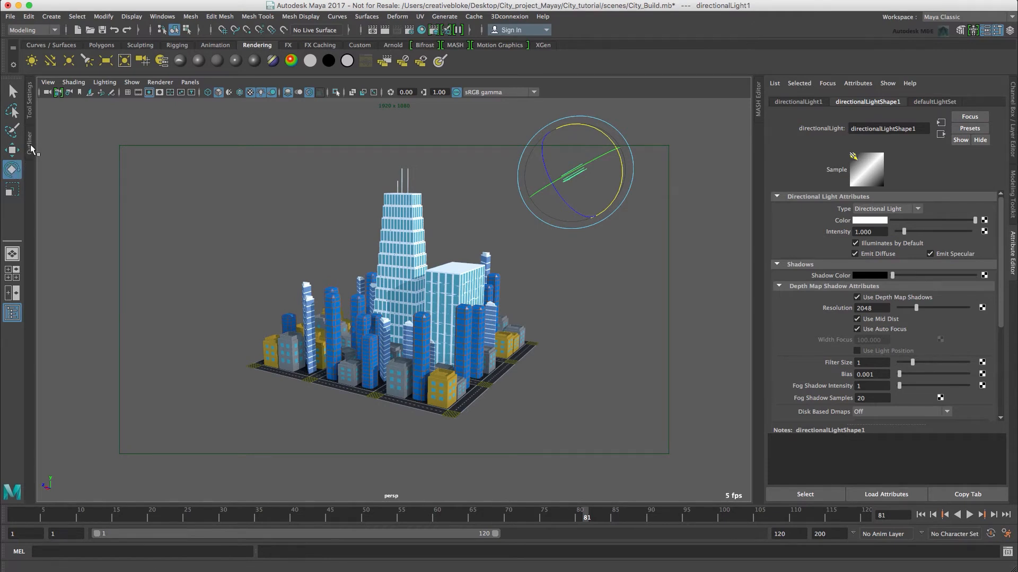
Turn off the Rotate Tool's step snap and fine-tune the directional light's angle freely
{"action": "left_click", "coordinate": [30, 100]}
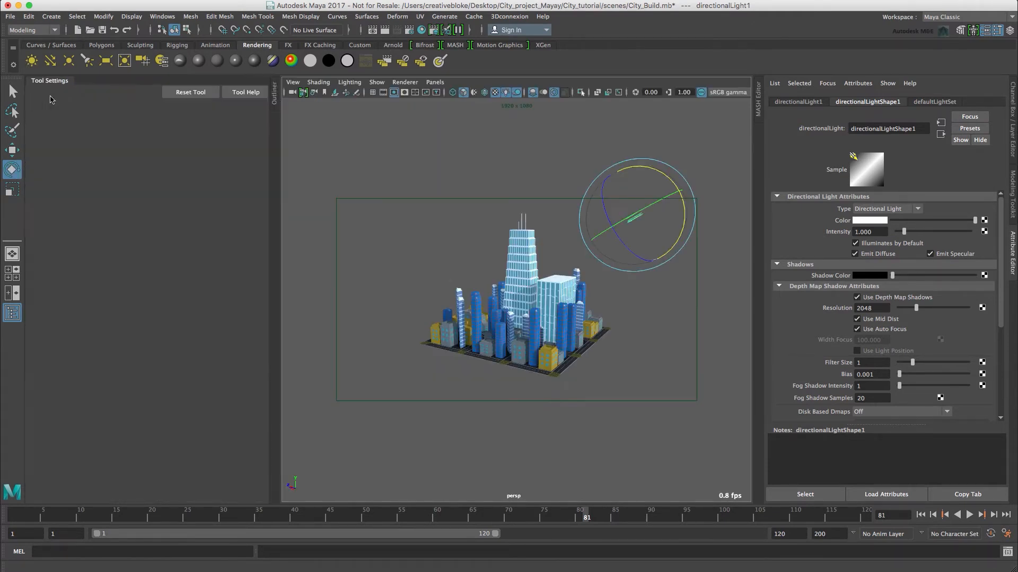
{"action": "double_click", "coordinate": [12, 170]}
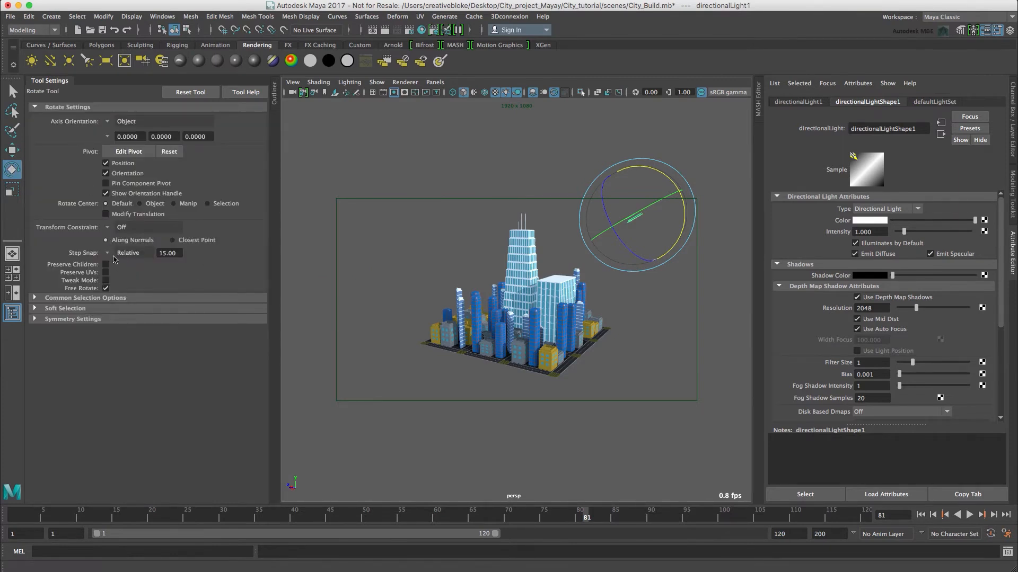
{"action": "left_click", "coordinate": [113, 252]}
{"action": "left_click", "coordinate": [129, 259]}
{"action": "left_click", "coordinate": [49, 84]}
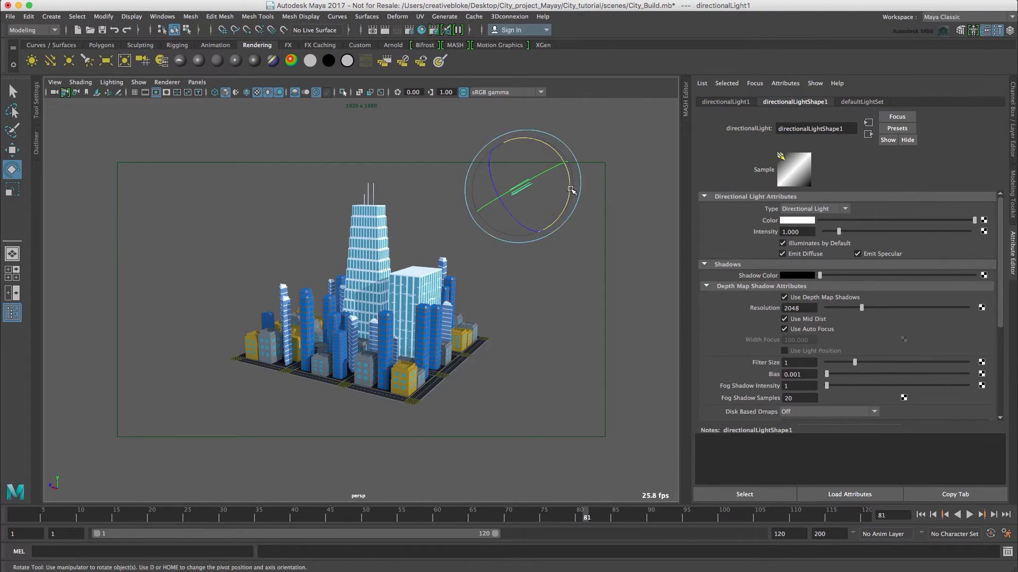
{"action": "mouse_move", "coordinate": [570, 189]}
{"action": "left_mouse_down"}
{"action": "mouse_move", "coordinate": [566, 162]}
{"action": "mouse_move", "coordinate": [519, 166]}
{"action": "mouse_move", "coordinate": [551, 142]}
{"action": "mouse_move", "coordinate": [526, 161]}
{"action": "mouse_move", "coordinate": [545, 153]}
{"action": "mouse_move", "coordinate": [567, 166]}
{"action": "left_mouse_up"}
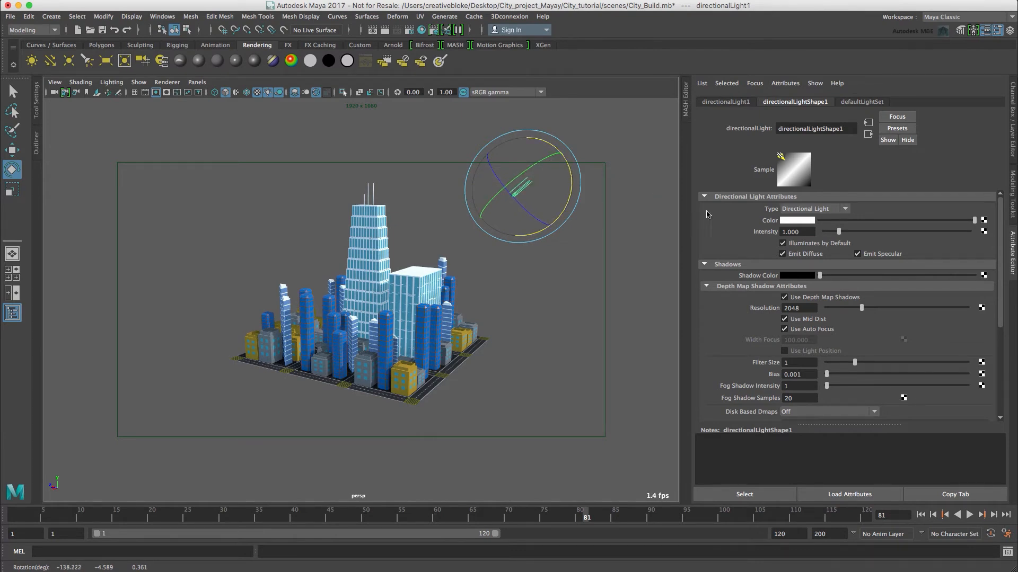
Give the directional light's color a very faint warm yellow tint
{"action": "left_click", "coordinate": [795, 220]}
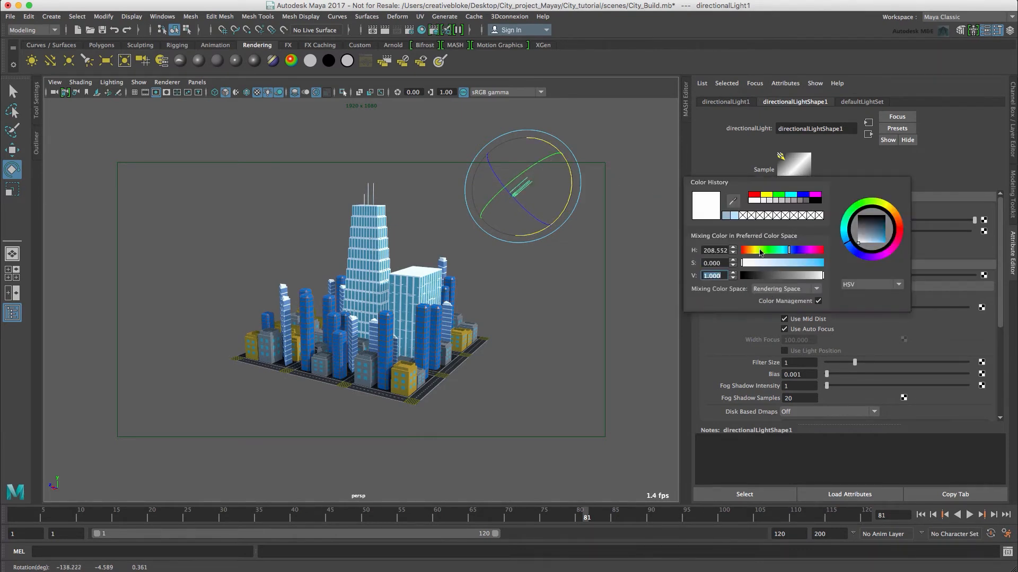
{"action": "left_click", "coordinate": [754, 251]}
{"action": "left_click_drag", "start_coordinate": [745, 266], "coordinate": [757, 251]}
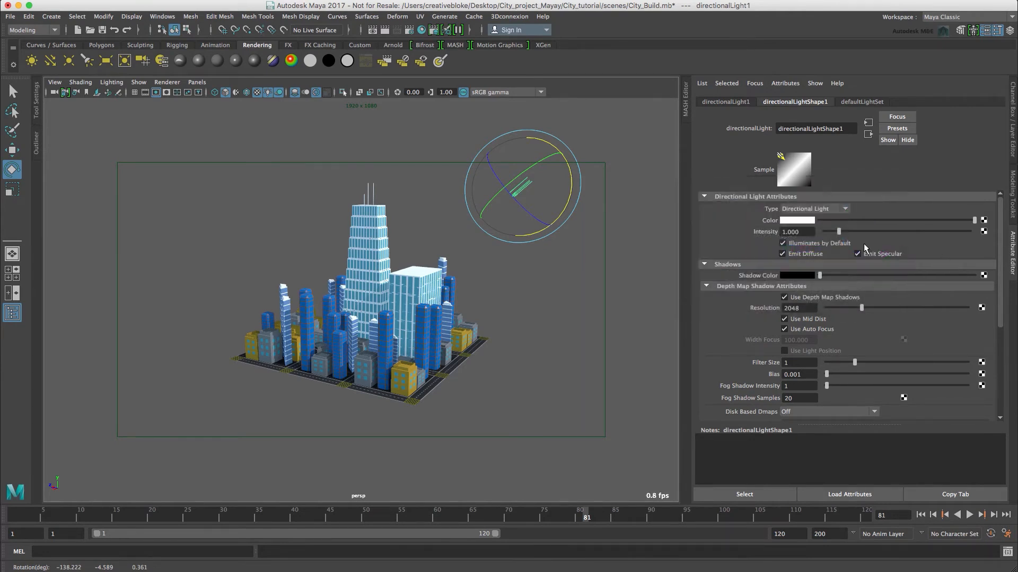
Set the directional light's intensity to 1.5
{"action": "left_click", "coordinate": [805, 232]}
{"action": "type", "text": "2"}
{"action": "key", "text": "Return"}
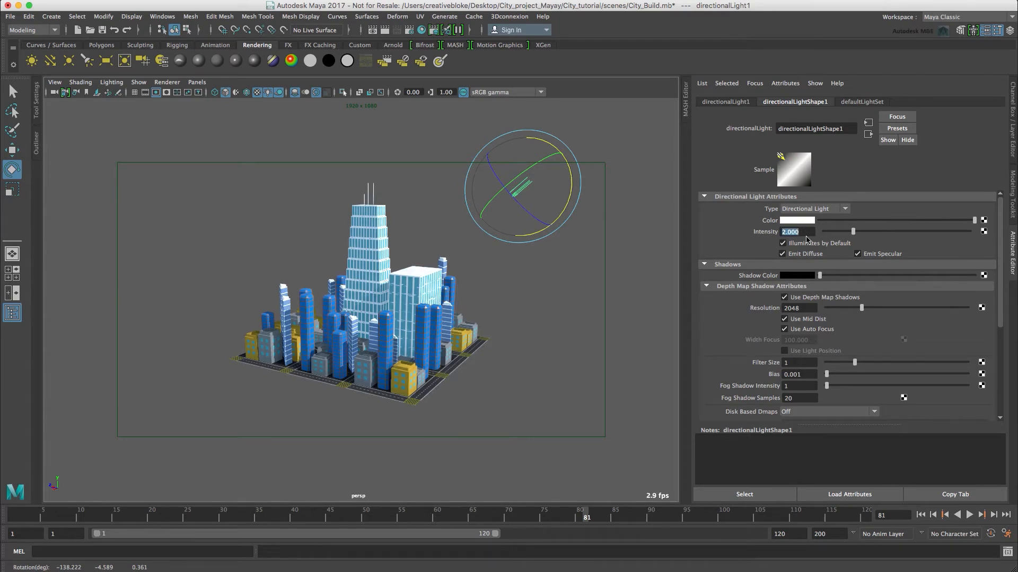
{"action": "type", "text": "1.5"}
{"action": "key", "text": "Return"}
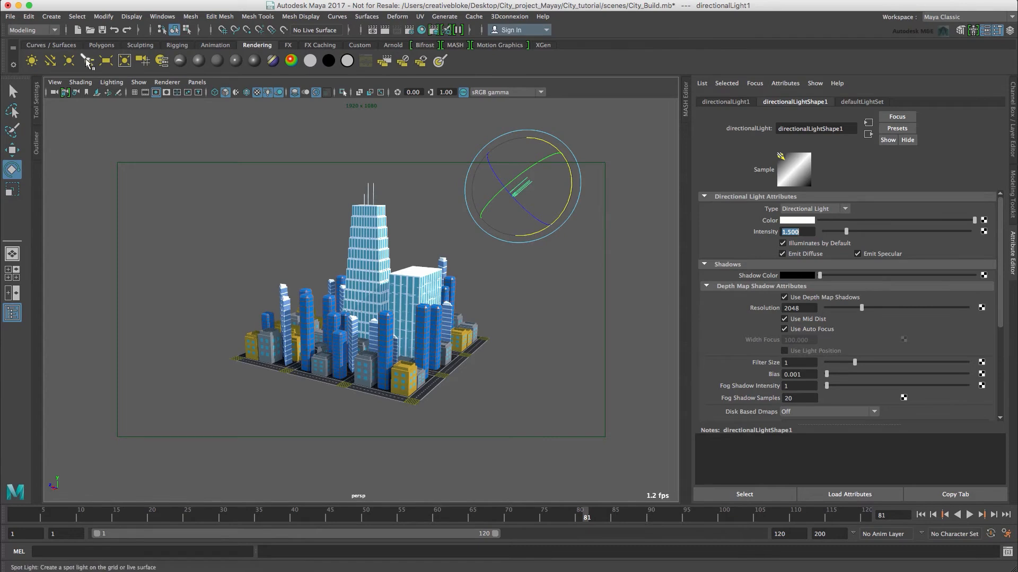
Create a point light and move it beside and above the city, to about X 19.9, Y 11.8, Z 14.6
{"action": "left_click", "coordinate": [69, 62]}
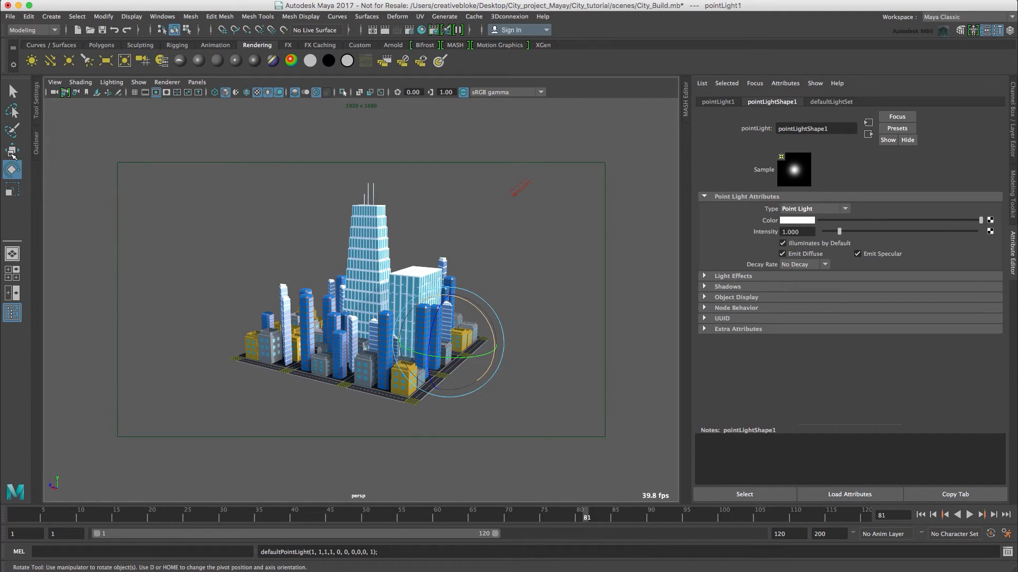
{"action": "left_click", "coordinate": [11, 151]}
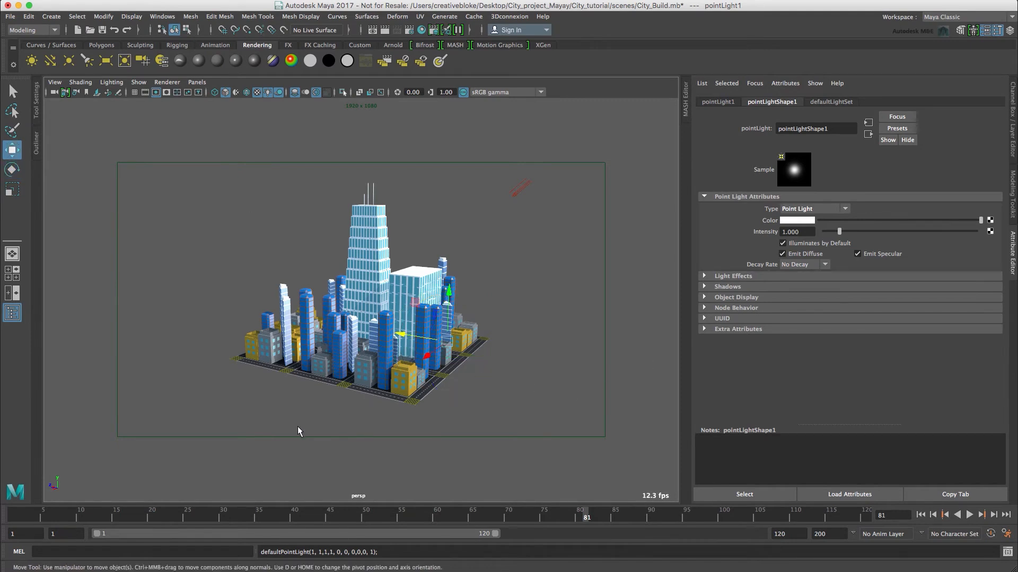
{"action": "key", "text": "w"}
{"action": "left_click_drag", "start_coordinate": [427, 354], "coordinate": [320, 433]}
{"action": "left_click_drag", "start_coordinate": [351, 362], "coordinate": [350, 306]}
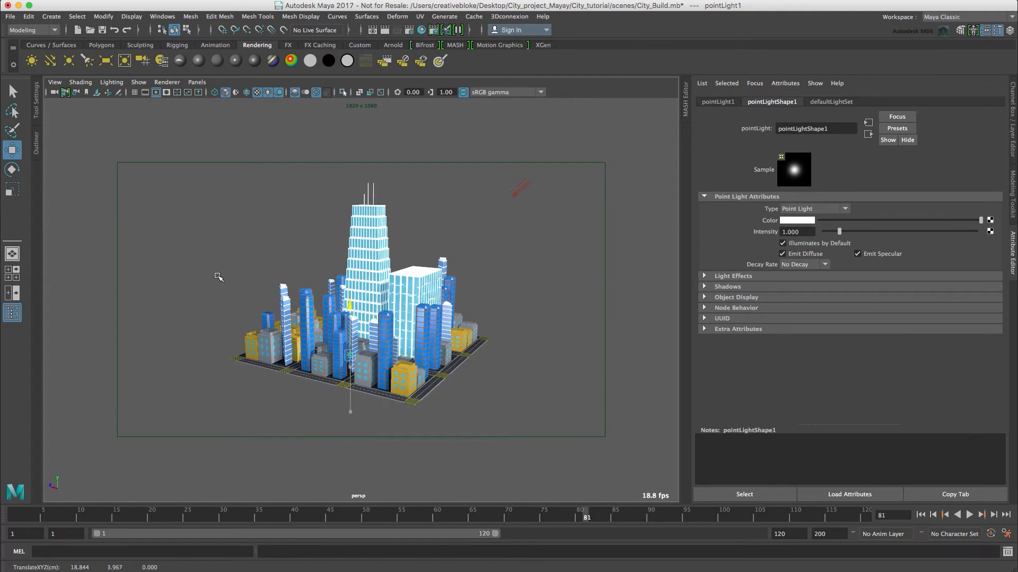
{"action": "left_click_drag", "start_coordinate": [218, 276], "coordinate": [183, 270]}
{"action": "left_click_drag", "start_coordinate": [311, 295], "coordinate": [159, 279]}
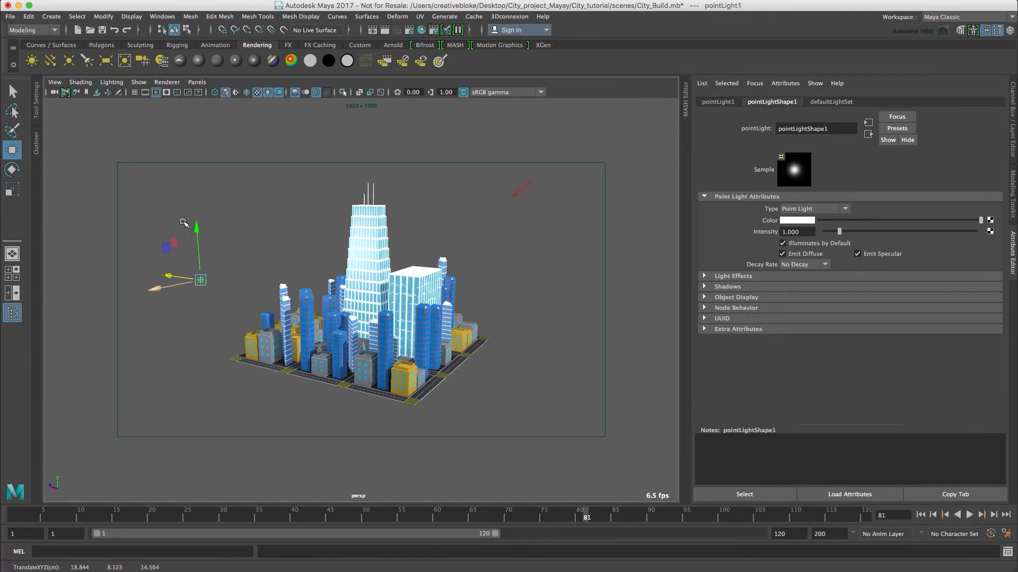
{"action": "left_click_drag", "start_coordinate": [183, 223], "coordinate": [186, 184]}
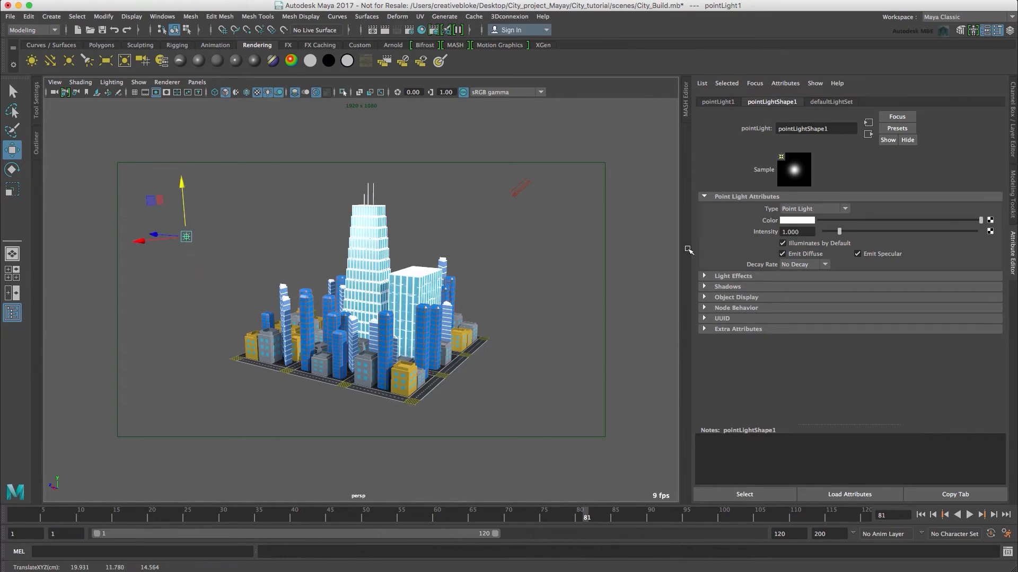
Set the point light's intensity to 0.4
{"action": "double_click", "coordinate": [804, 231]}
{"action": "type", "text": ".4"}
{"action": "key", "text": "Return"}
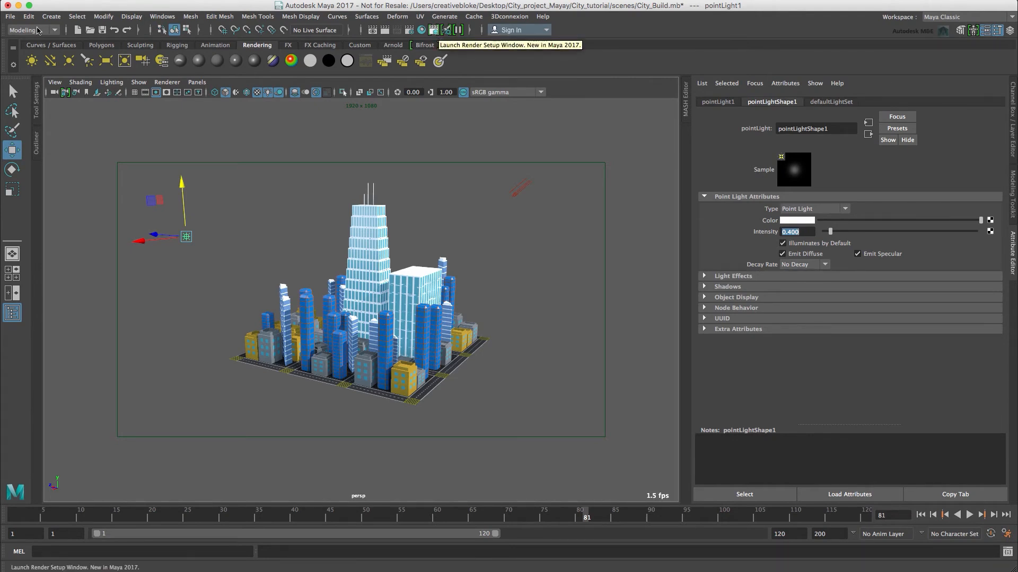
Switch to the Rendering menu set and open the Render Settings, placing the window beside the city
{"action": "left_click", "coordinate": [32, 30]}
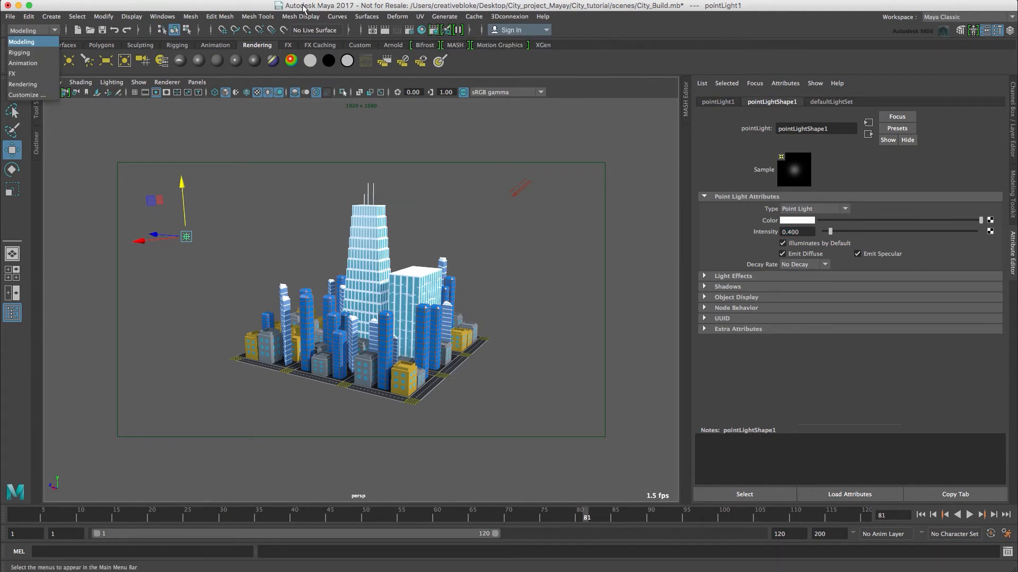
{"action": "key", "text": "Return"}
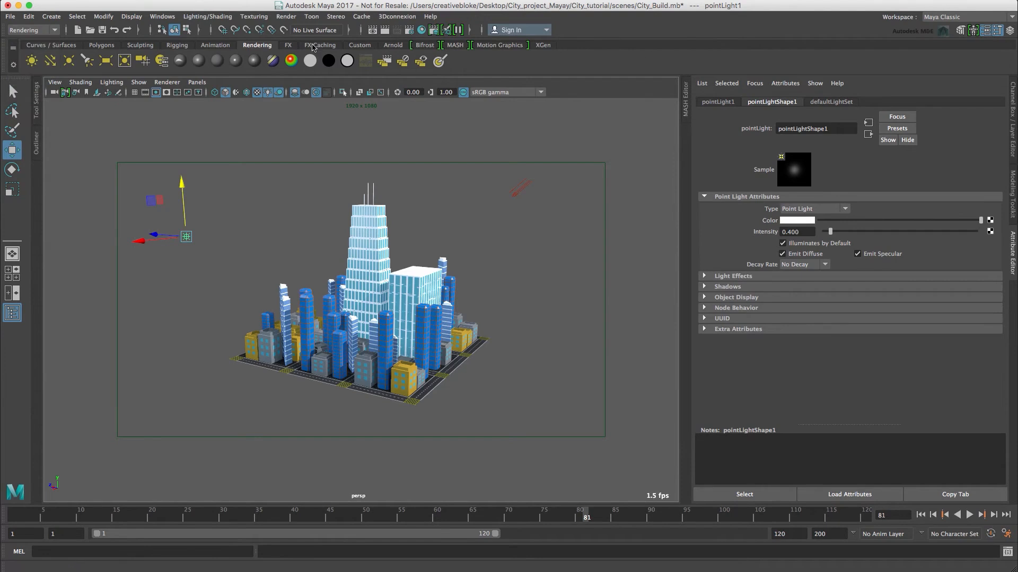
{"action": "left_click", "coordinate": [287, 16]}
{"action": "left_click", "coordinate": [316, 44]}
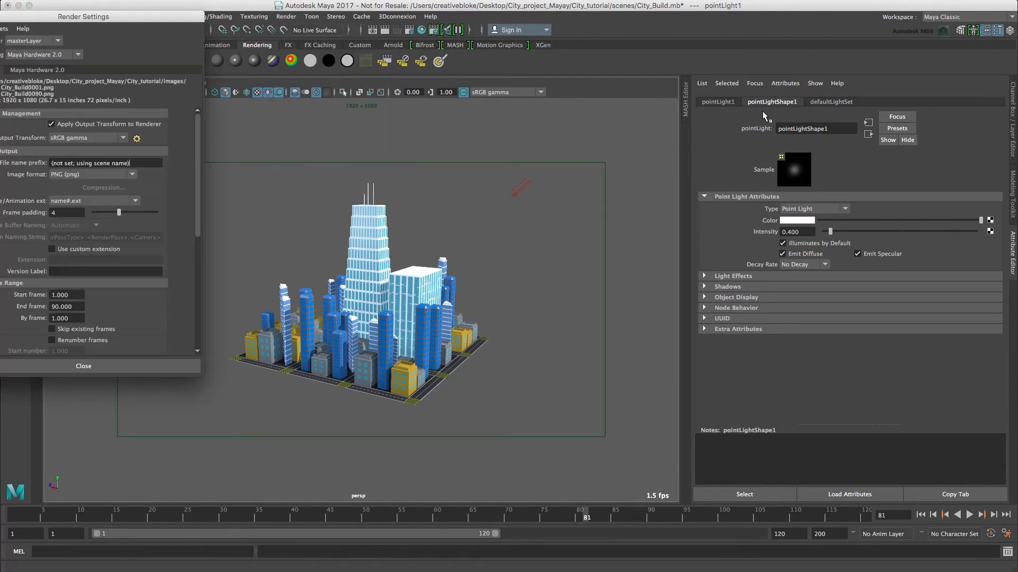
{"action": "left_click_drag", "start_coordinate": [105, 21], "coordinate": [764, 113]}
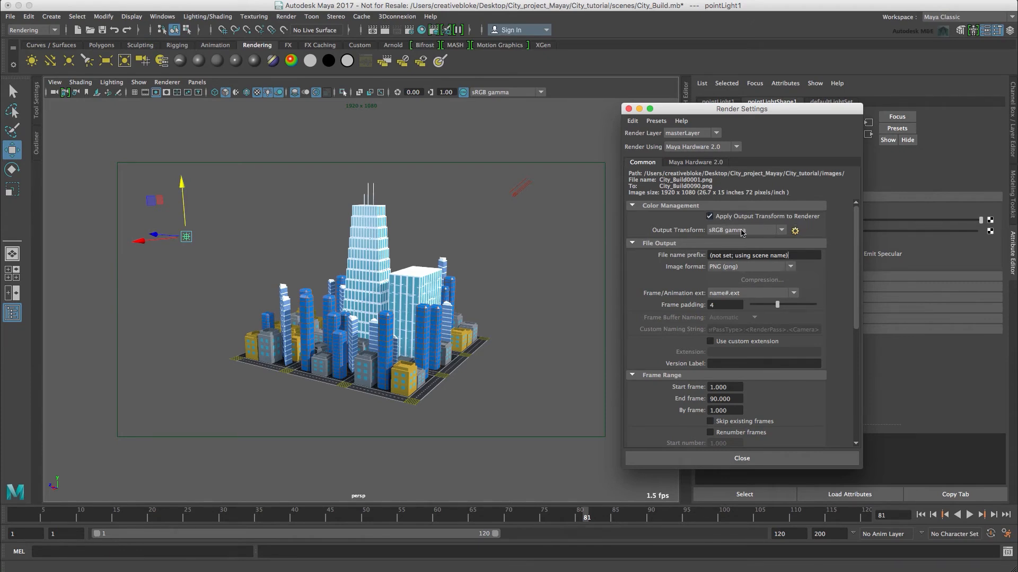
Check the render's output transform against the viewport's color transform, and review the image format and frame/animation naming
{"action": "left_click", "coordinate": [742, 234]}
{"action": "left_click", "coordinate": [496, 89]}
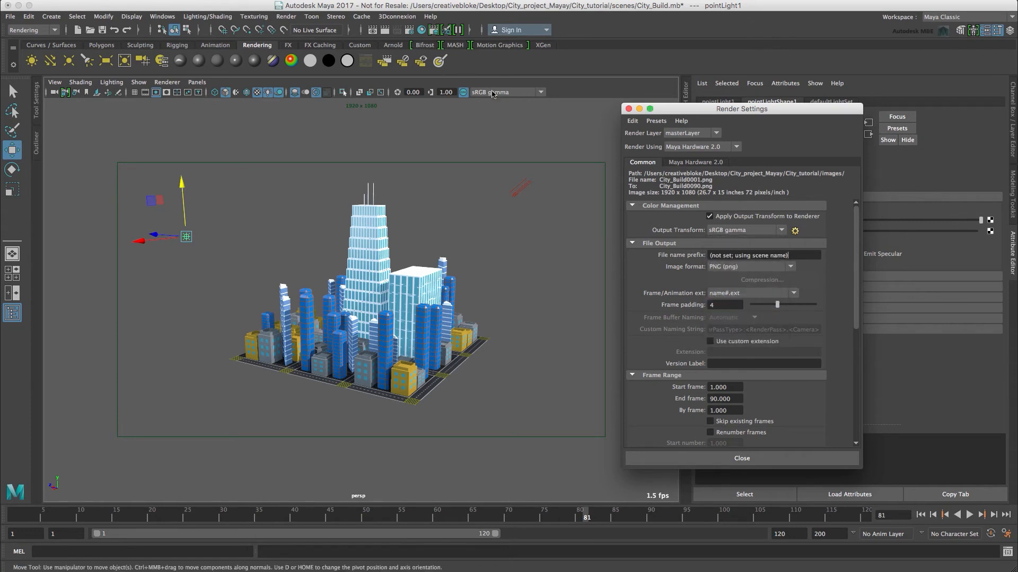
{"action": "left_click", "coordinate": [492, 93]}
{"action": "left_click", "coordinate": [493, 92]}
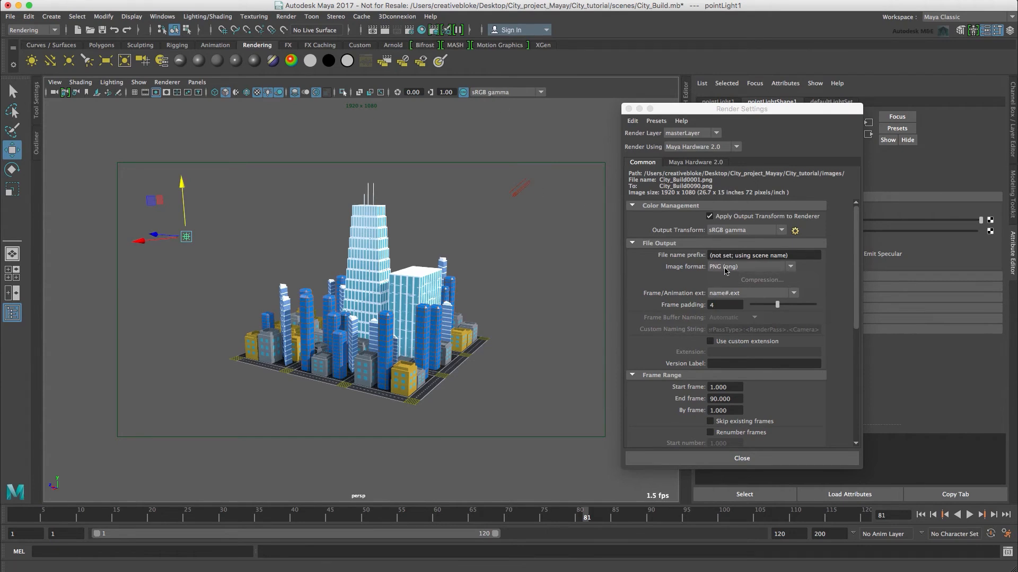
{"action": "left_click", "coordinate": [725, 270]}
{"action": "left_click", "coordinate": [755, 295]}
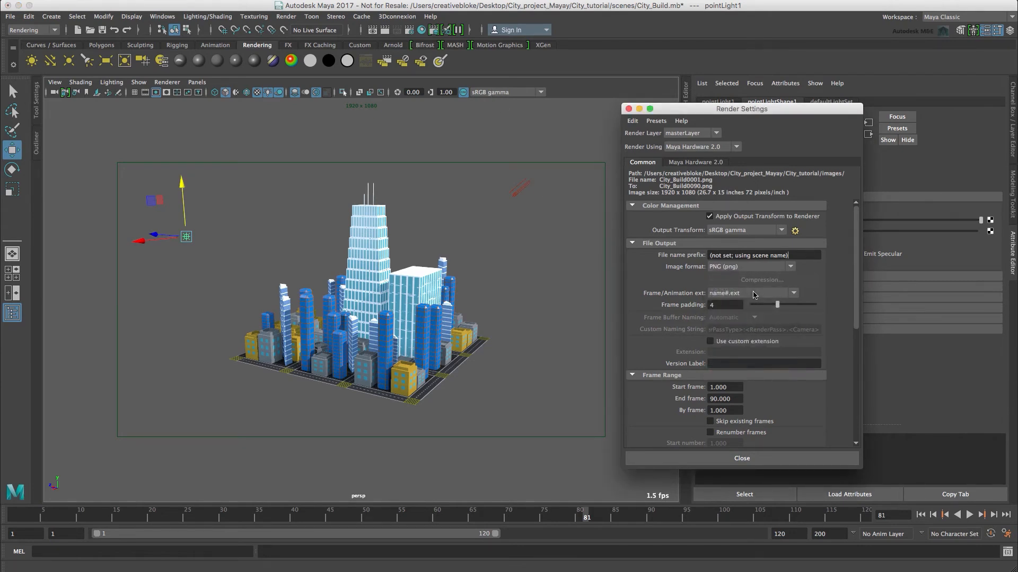
{"action": "left_click", "coordinate": [755, 294]}
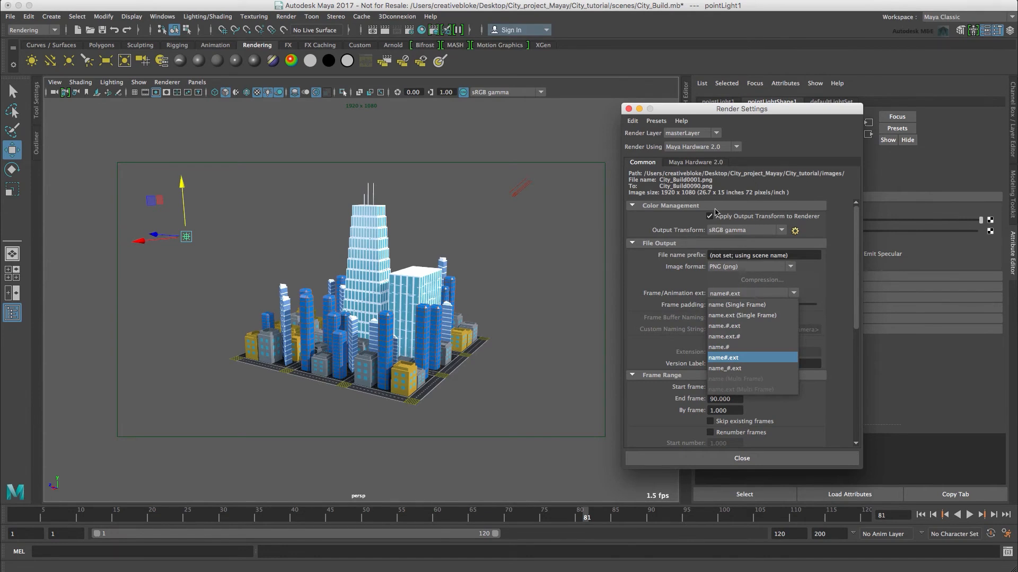
{"action": "key", "text": "Return"}
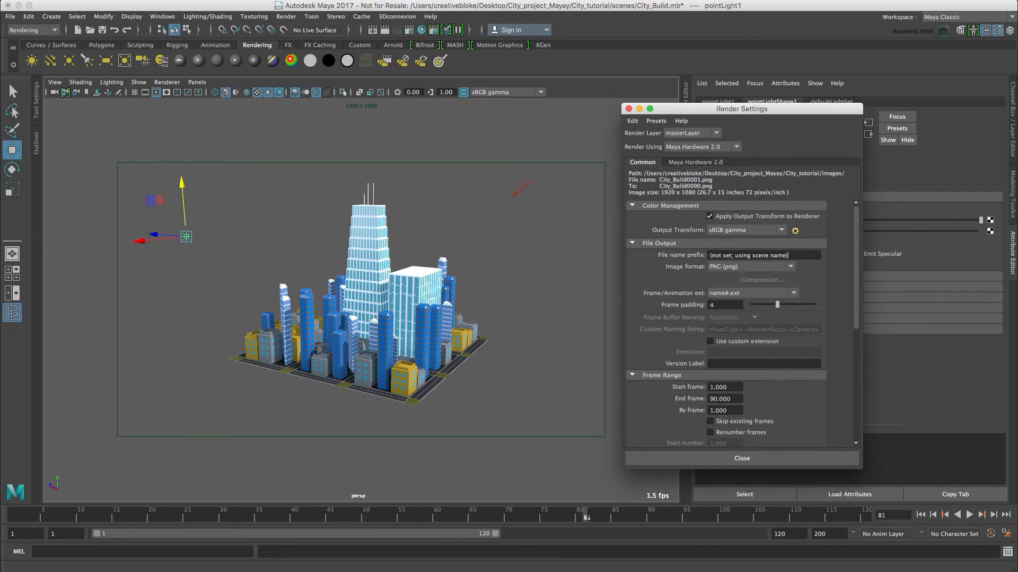
Play back the city build animation in the viewport and stop it around frame 89
{"action": "left_click_drag", "start_coordinate": [580, 516], "coordinate": [303, 517]}
{"action": "key", "text": "alt+v"}
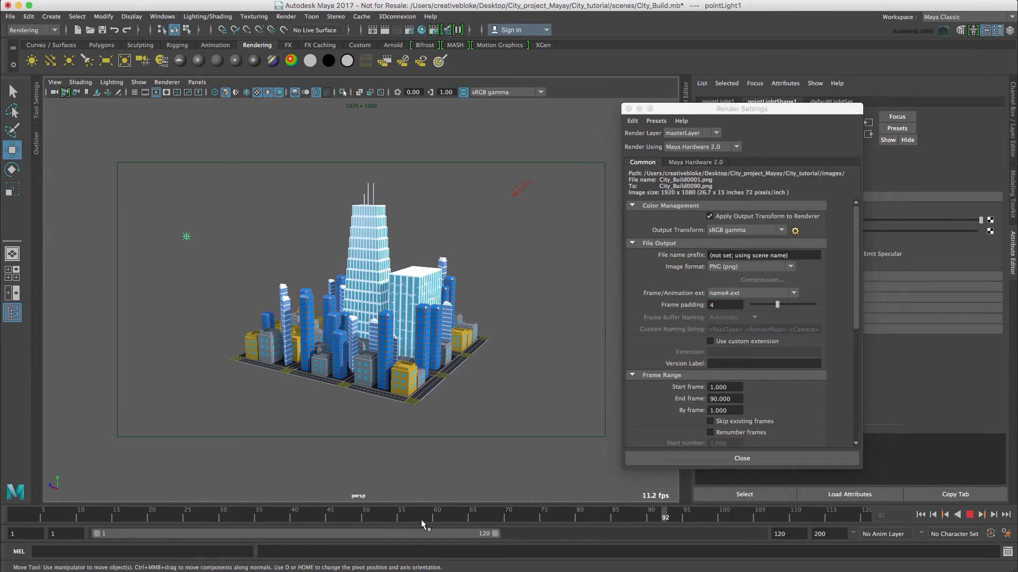
{"action": "left_click", "coordinate": [920, 514]}
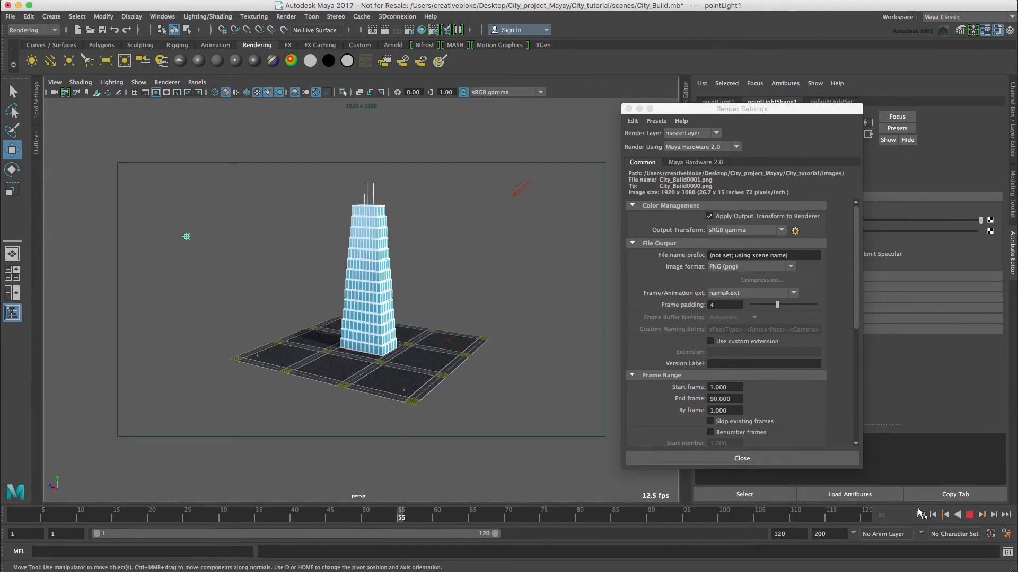
{"action": "left_click", "coordinate": [968, 514]}
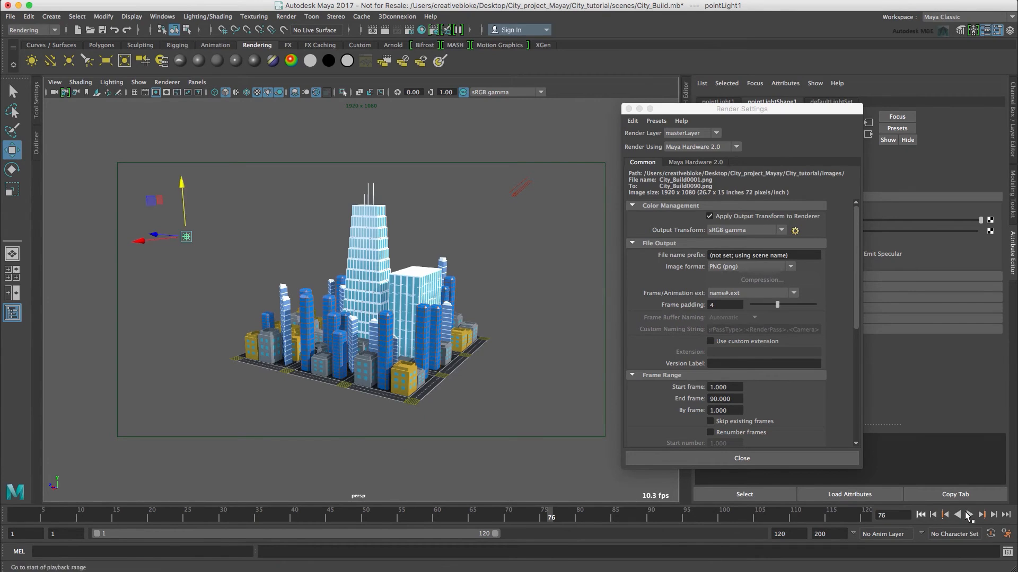
{"action": "key", "text": "alt+shift+v"}
{"action": "left_click", "coordinate": [969, 514]}
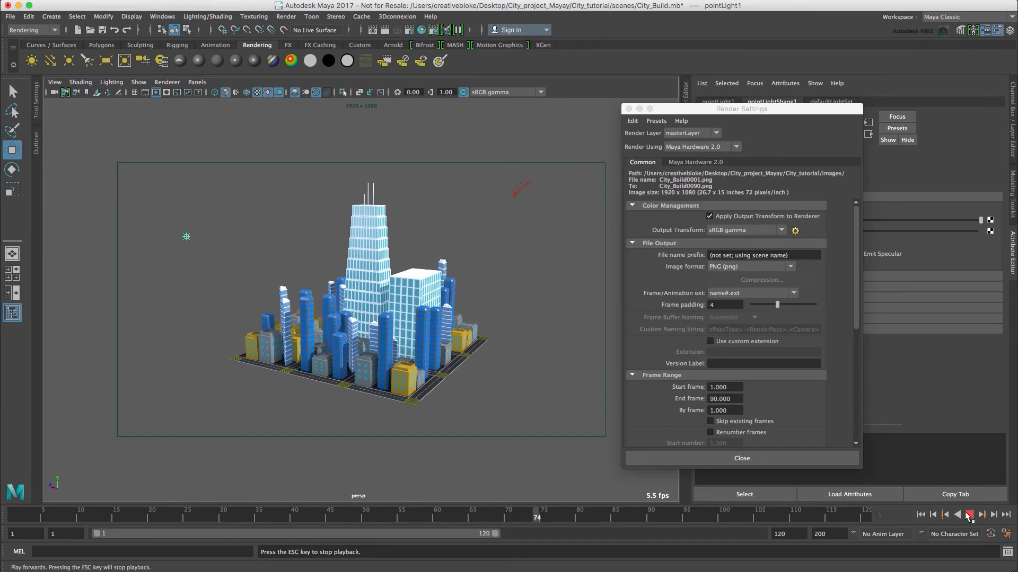
{"action": "left_click", "coordinate": [969, 514]}
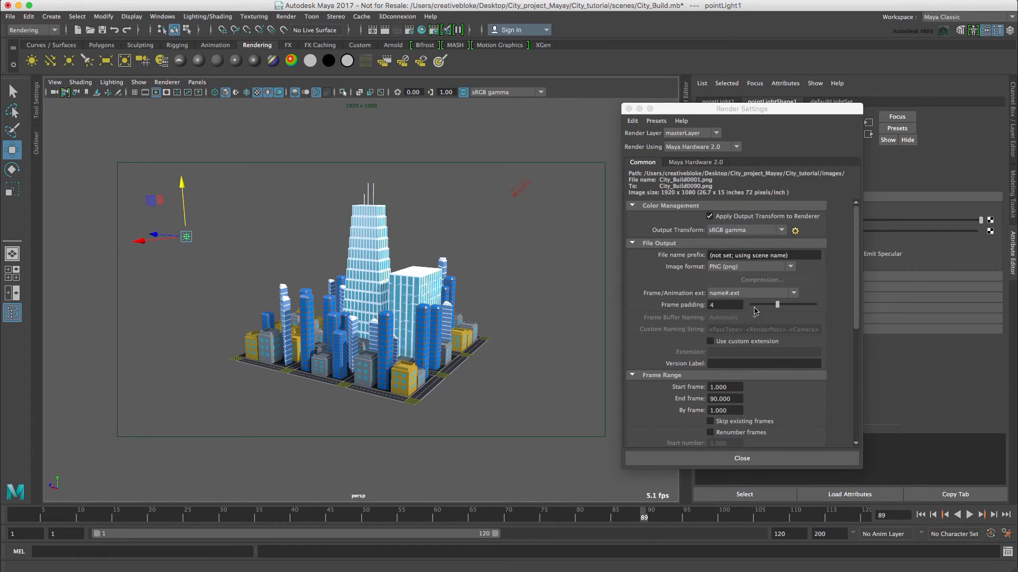
Review the renderable camera and image size in the render settings and batch render the animation
{"action": "left_click", "coordinate": [756, 310]}
{"action": "scroll", "coordinate": [756, 310], "scroll_direction": "down", "scroll_amount": 5}
{"action": "scroll", "coordinate": [756, 310], "scroll_direction": "down", "scroll_amount": 3}
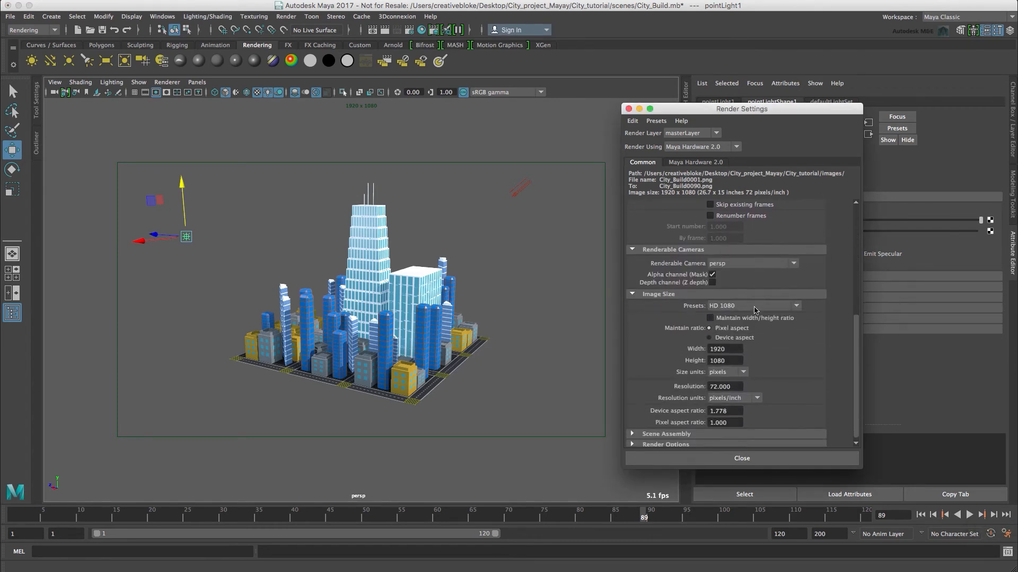
{"action": "left_click", "coordinate": [756, 310]}
{"action": "left_click", "coordinate": [860, 386]}
{"action": "scroll", "coordinate": [859, 397], "scroll_direction": "down", "scroll_amount": 1}
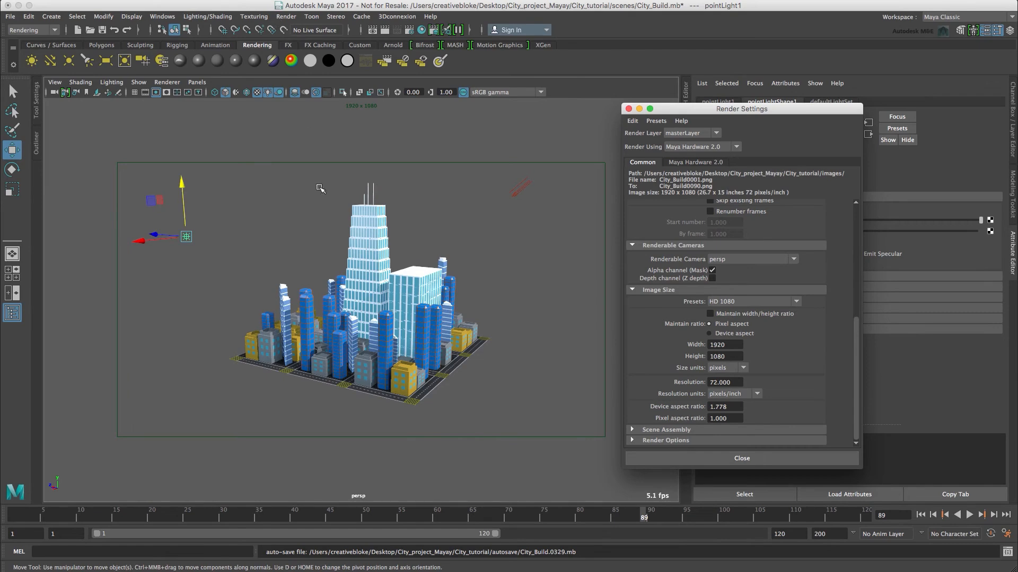
{"action": "left_click", "coordinate": [279, 17]}
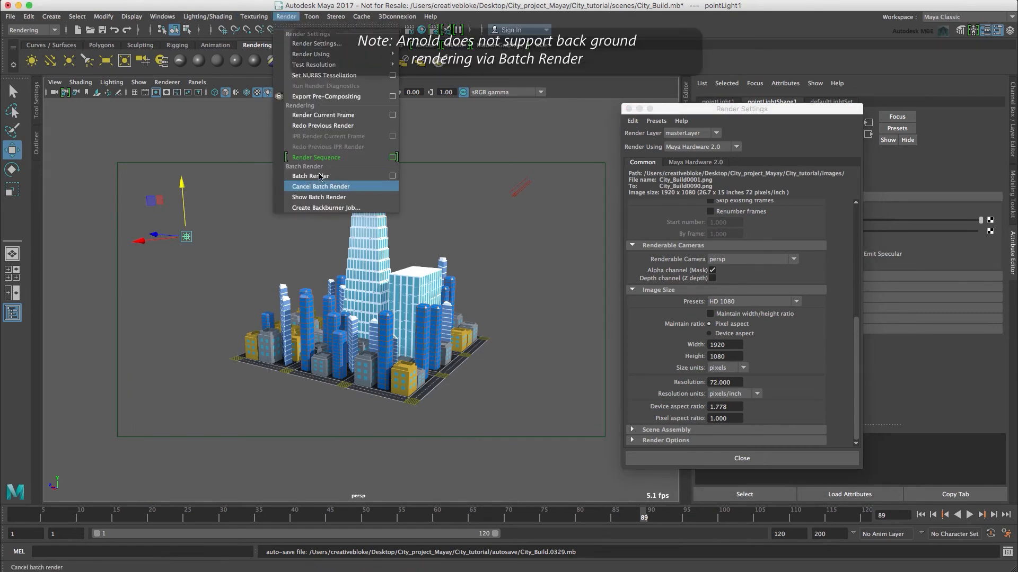
{"action": "left_click", "coordinate": [321, 176]}
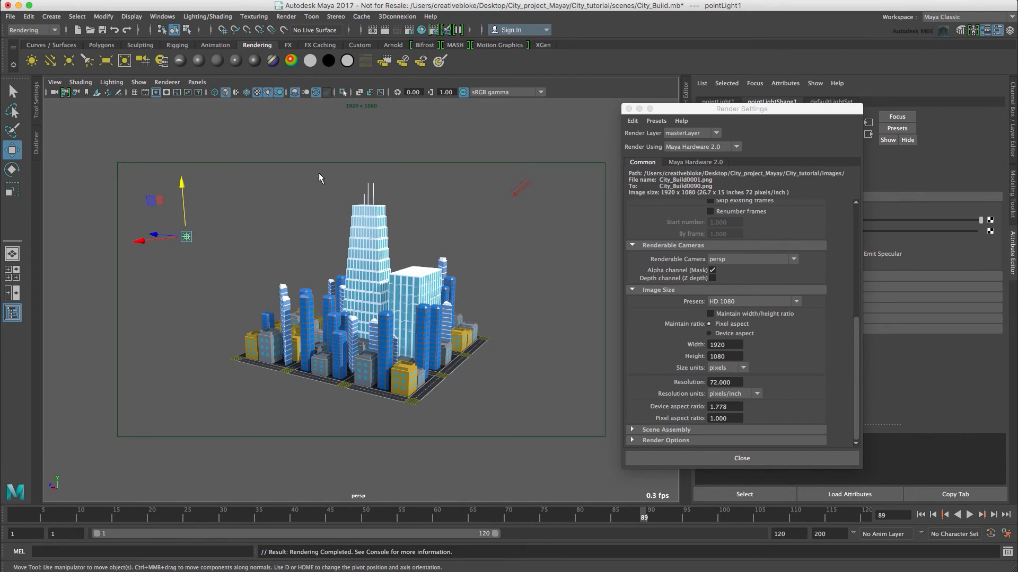
Switch to After Effects and toggle the City_Build[0001-0090].png layer's visibility off and on over the blue background
{"action": "key", "text": "super+Tab"}
{"action": "key", "text": "super+Tab"}
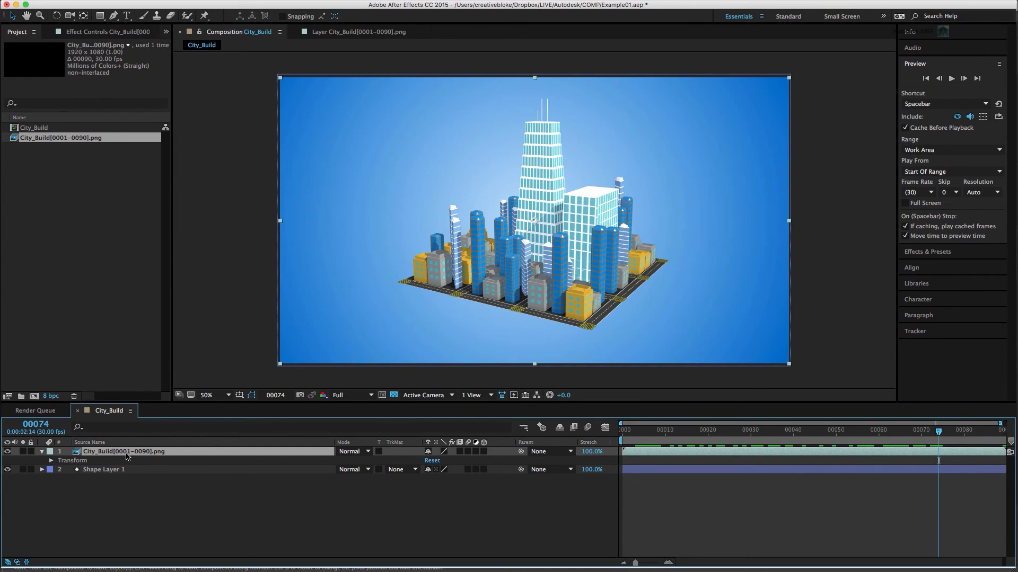
{"action": "left_click", "coordinate": [8, 453]}
{"action": "left_click", "coordinate": [7, 453]}
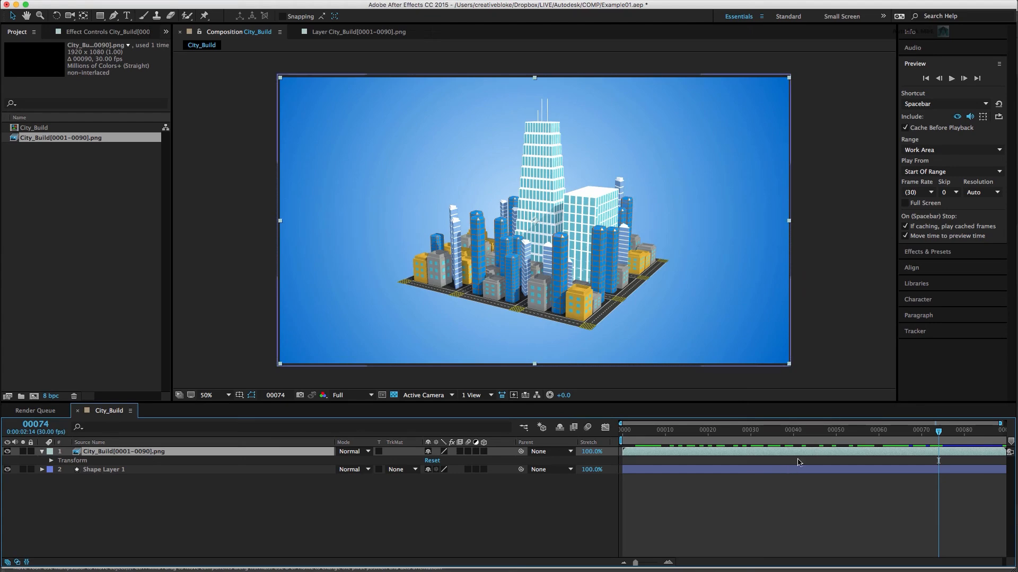
Preview the City_Build composition's animation and return to Maya
{"action": "left_click", "coordinate": [951, 79]}
{"action": "left_click", "coordinate": [951, 79]}
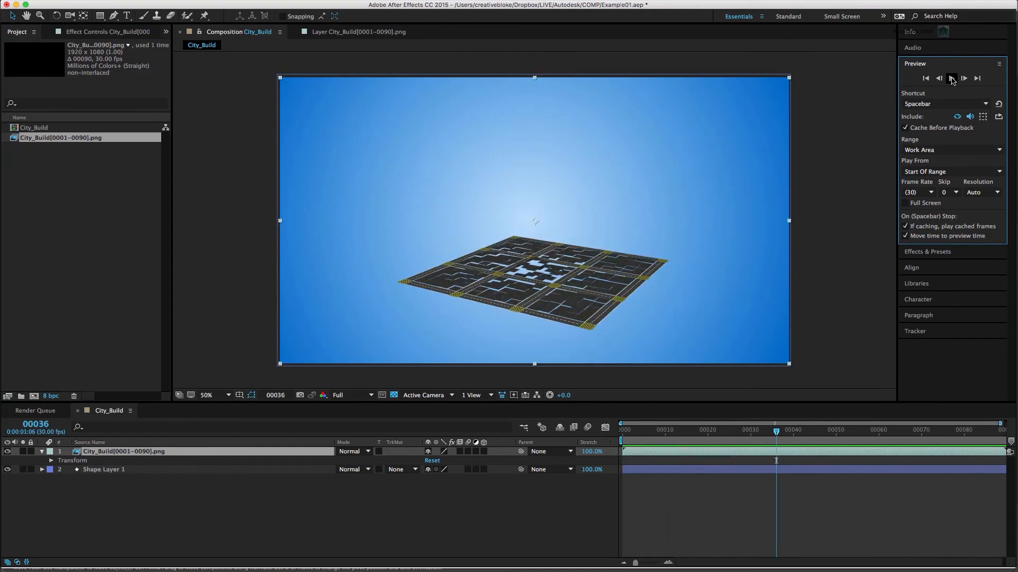
{"action": "key", "text": "super+Tab"}
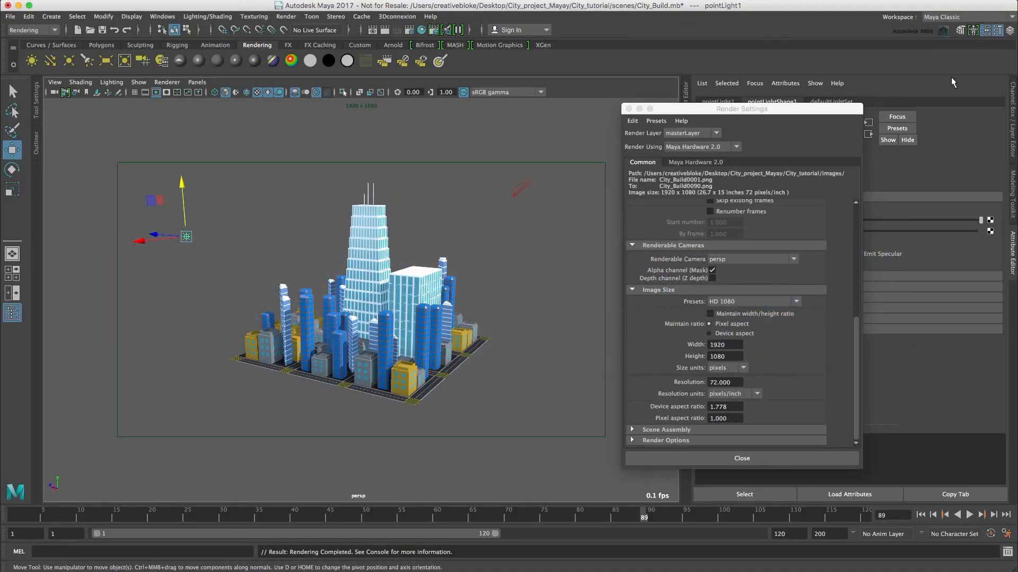